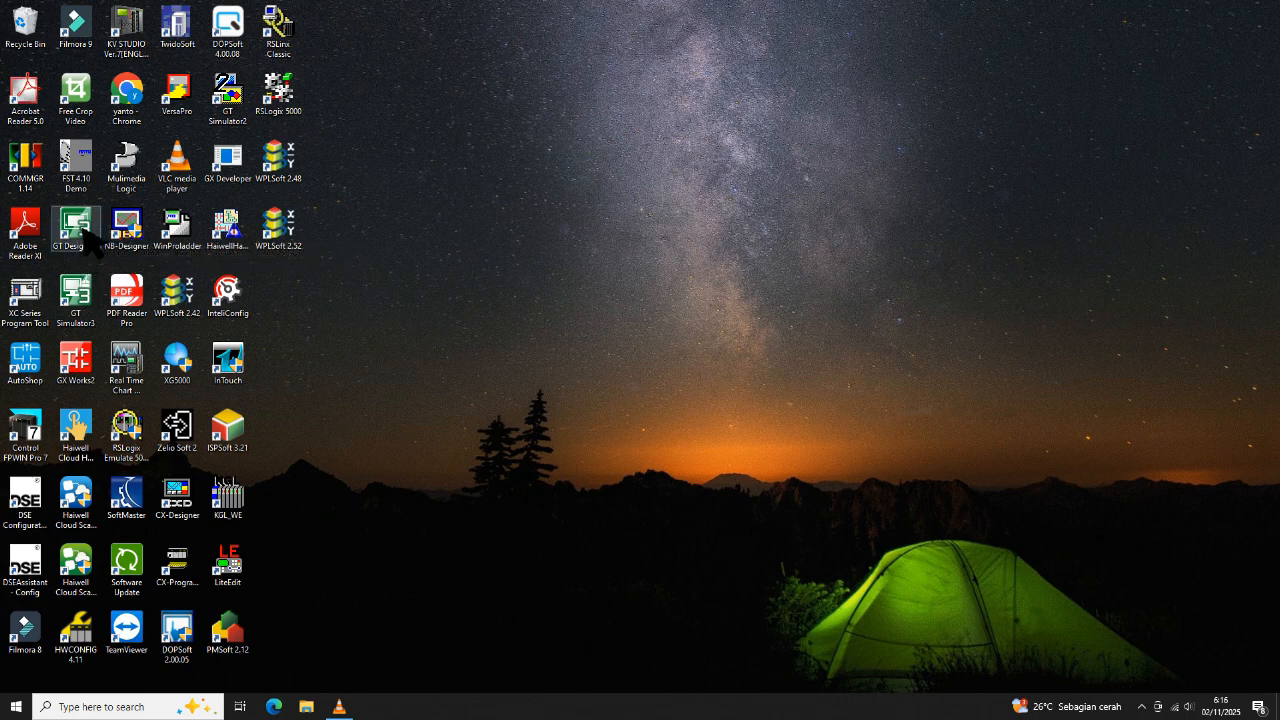
Launch GT Designer3, dismiss the decimal point notice, and start a new project.
{"action": "double_click", "coordinate": [84, 229]}
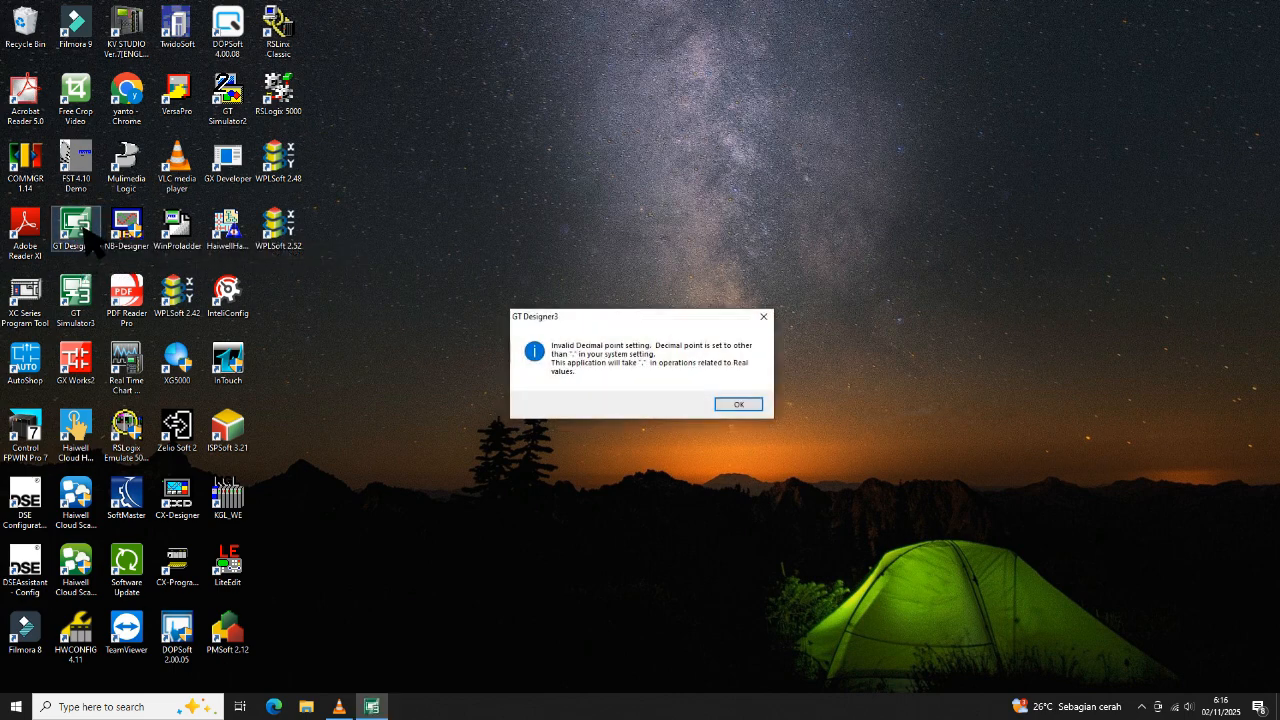
{"action": "left_click", "coordinate": [749, 406]}
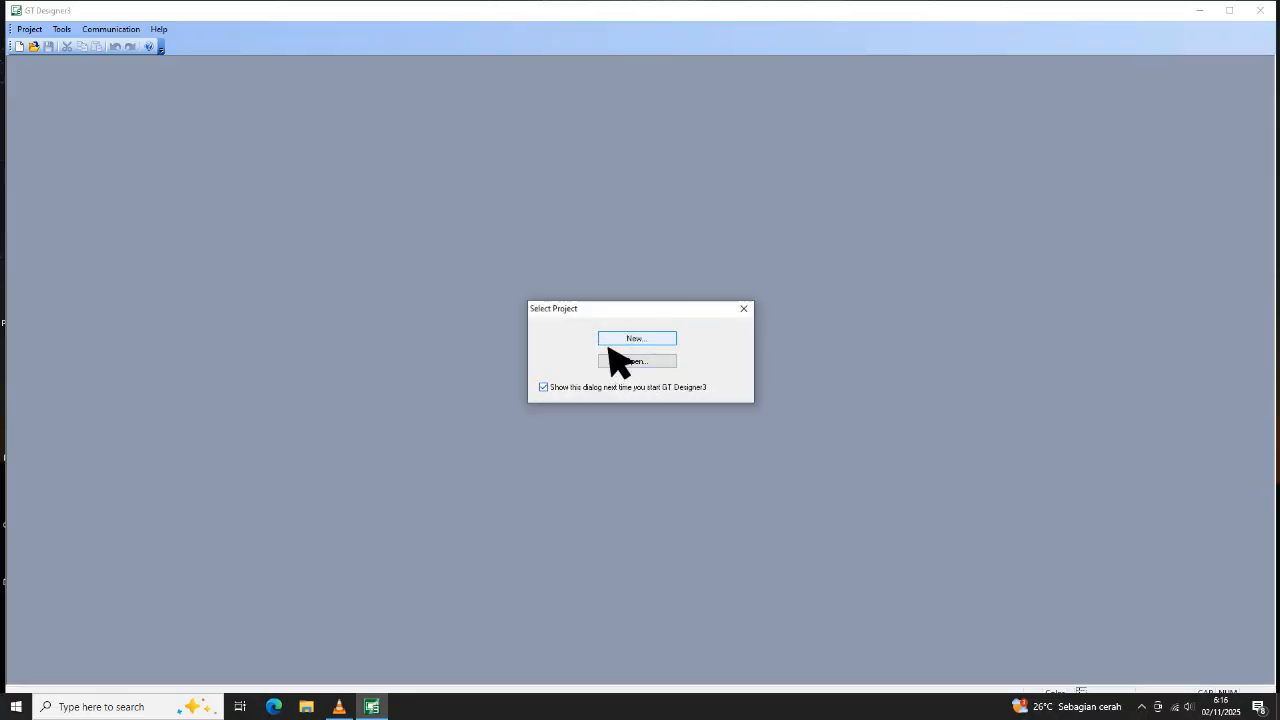
{"action": "left_click", "coordinate": [645, 342]}
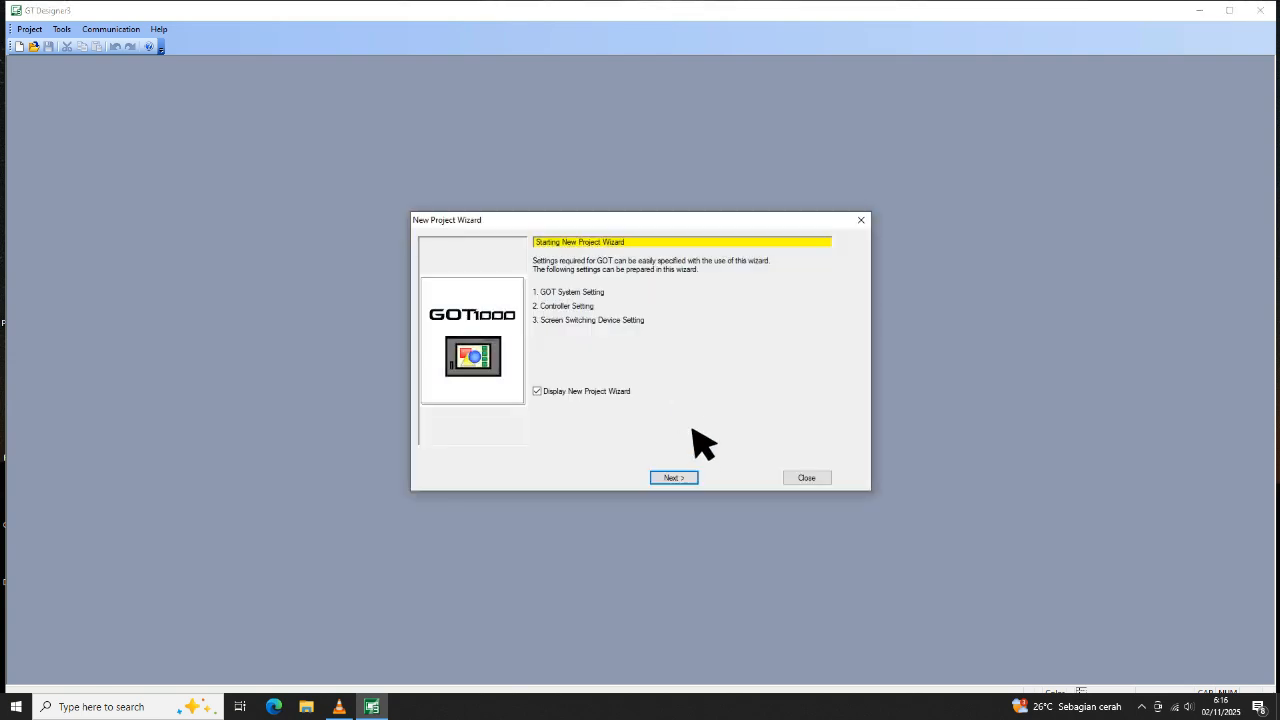
Set the new project's GOT type to GT16**-X (1024x768), keeping the 256 (image data 65536) color setting.
{"action": "left_click", "coordinate": [680, 480]}
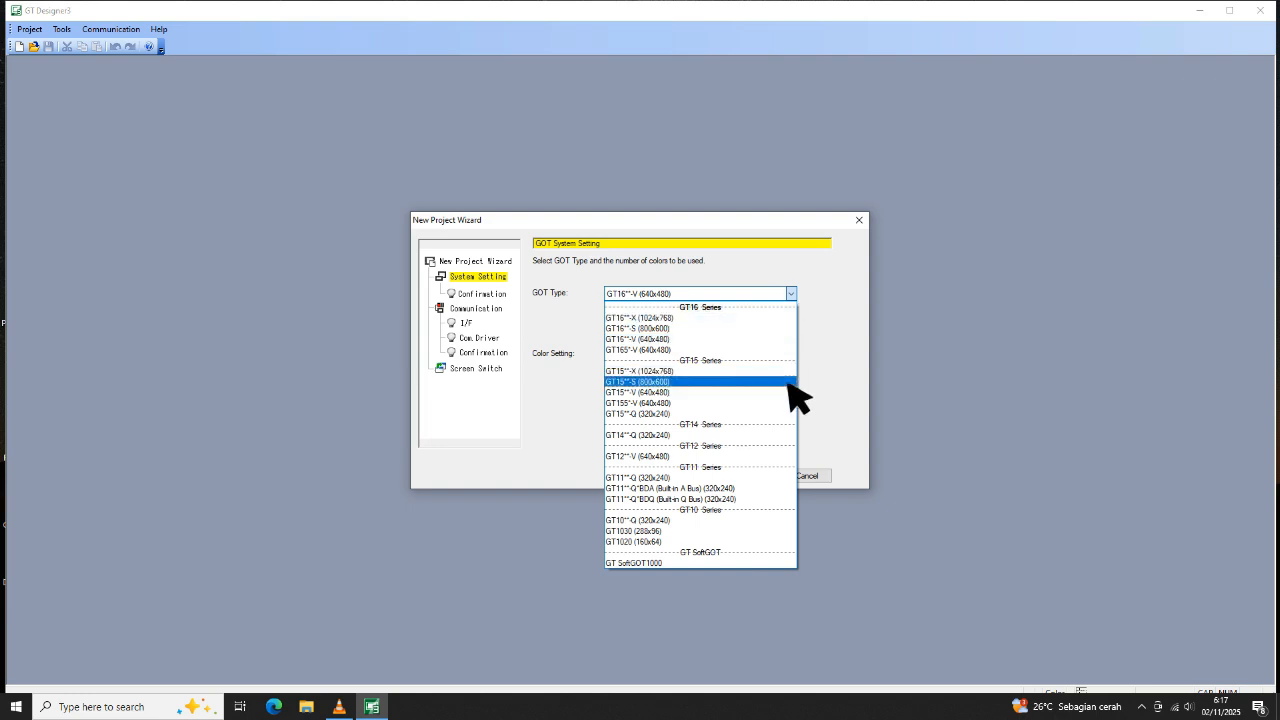
{"action": "left_click", "coordinate": [668, 320]}
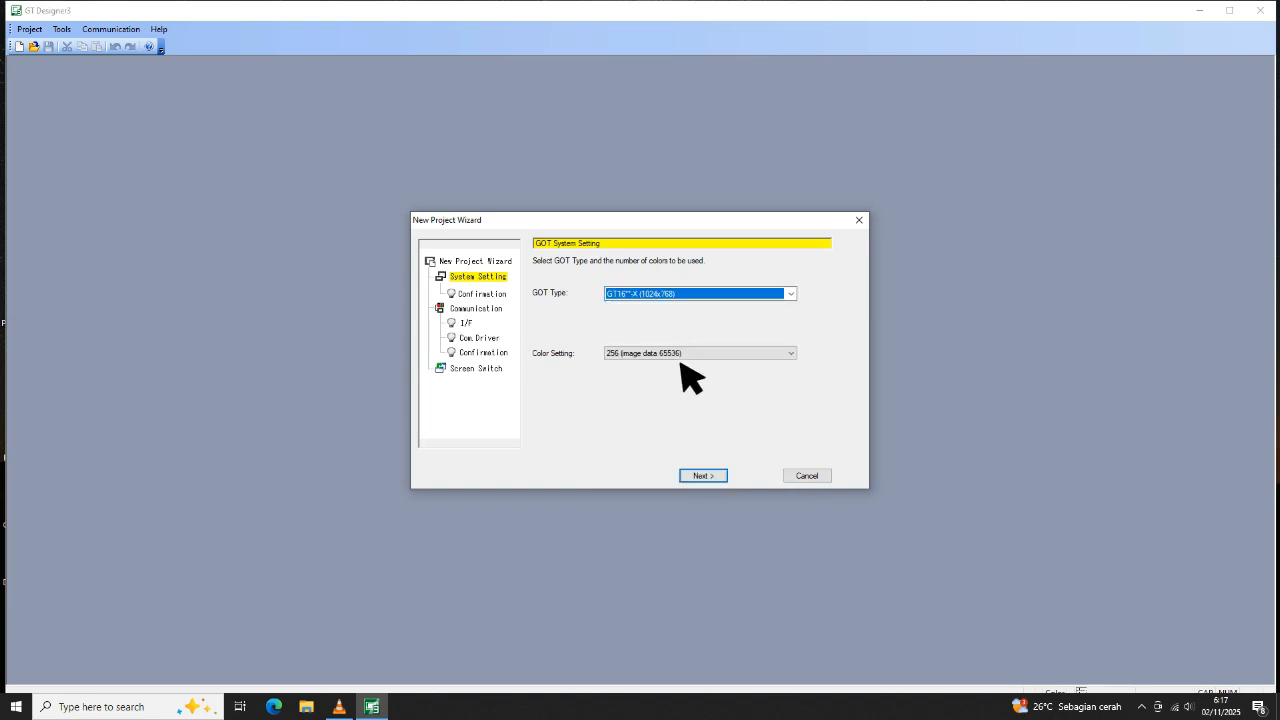
{"action": "left_click", "coordinate": [709, 478]}
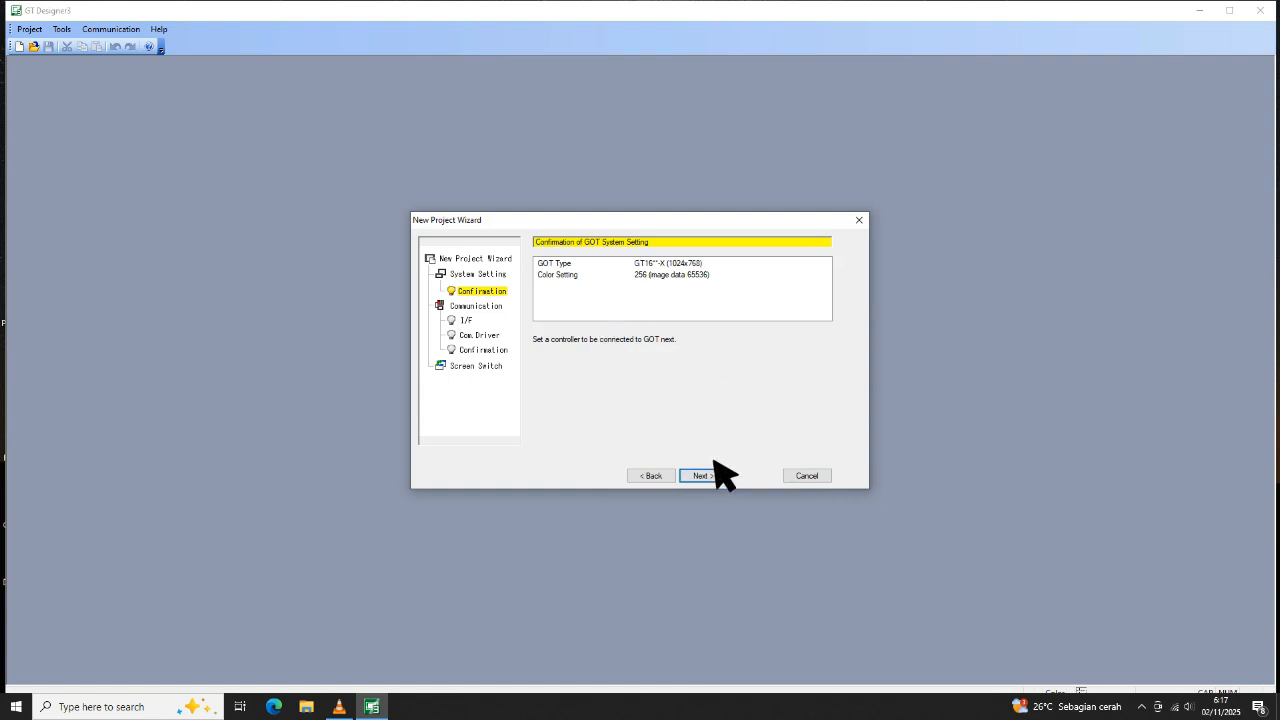
{"action": "left_click", "coordinate": [712, 477]}
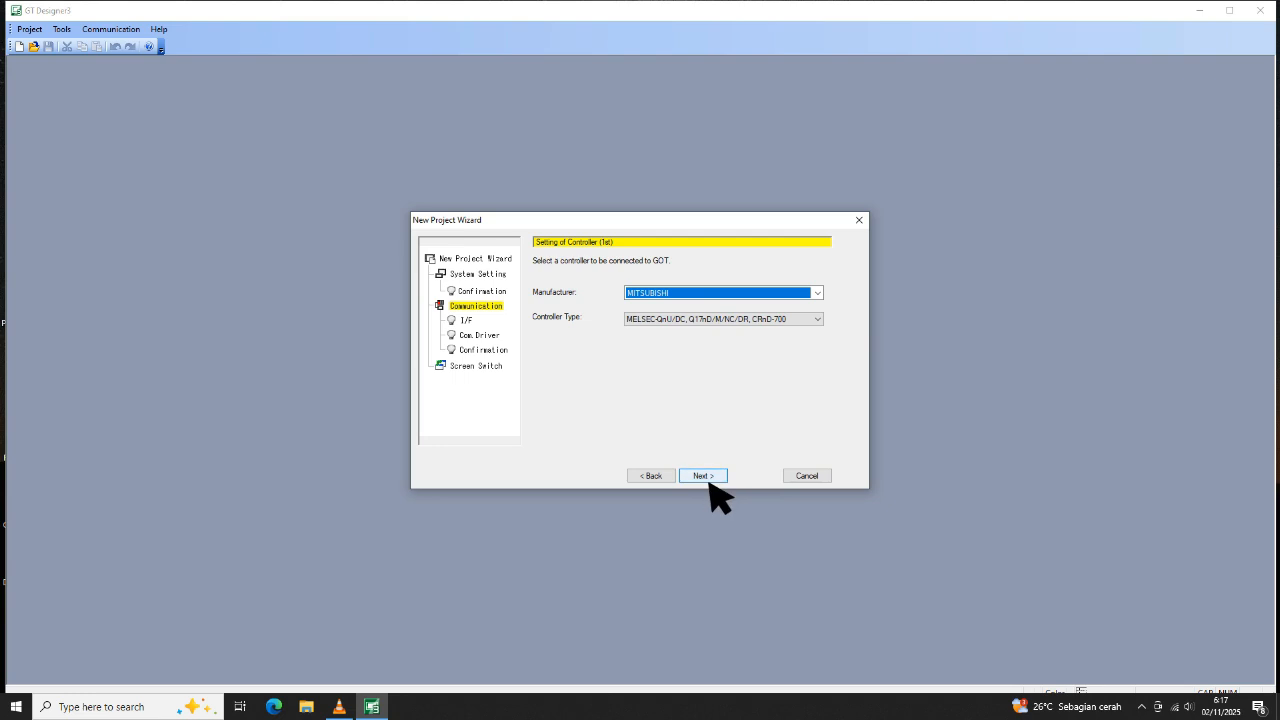
Accept the default Mitsubishi controller, standard RS-232 interface, communication driver and GD100/GD101 screen switching devices, and finish the project wizard.
{"action": "left_click", "coordinate": [709, 478]}
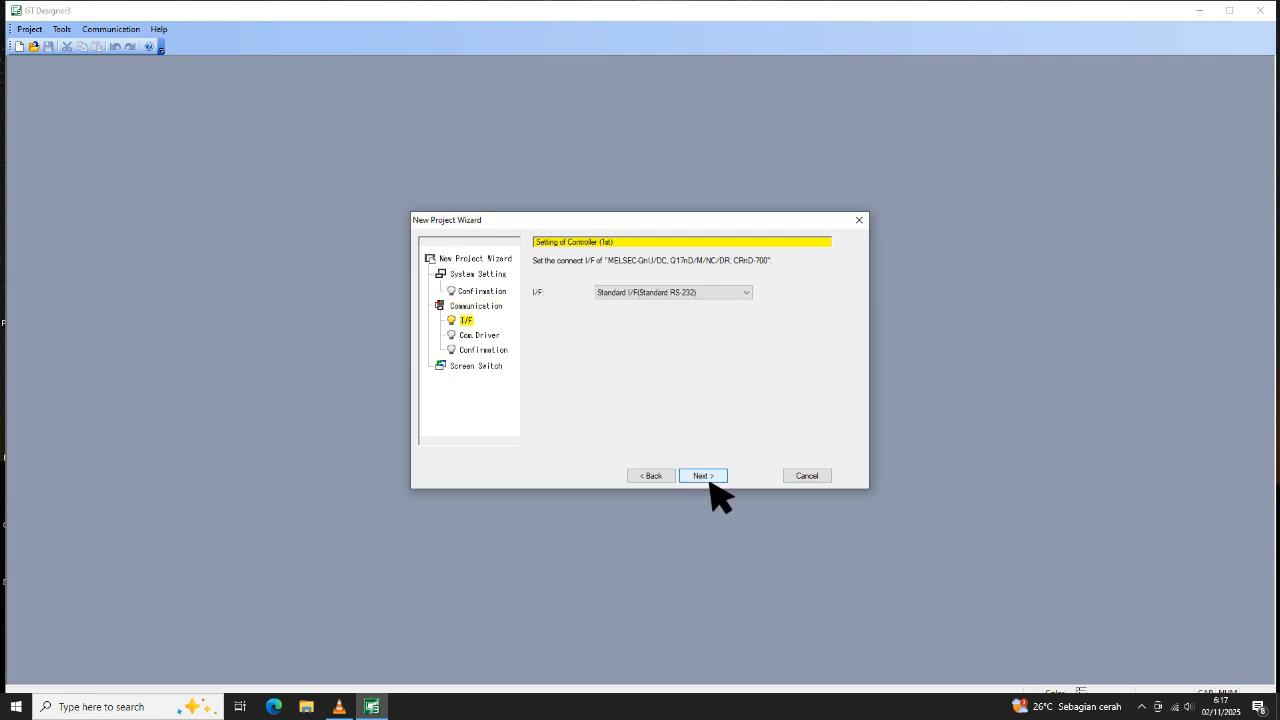
{"action": "left_click", "coordinate": [711, 477]}
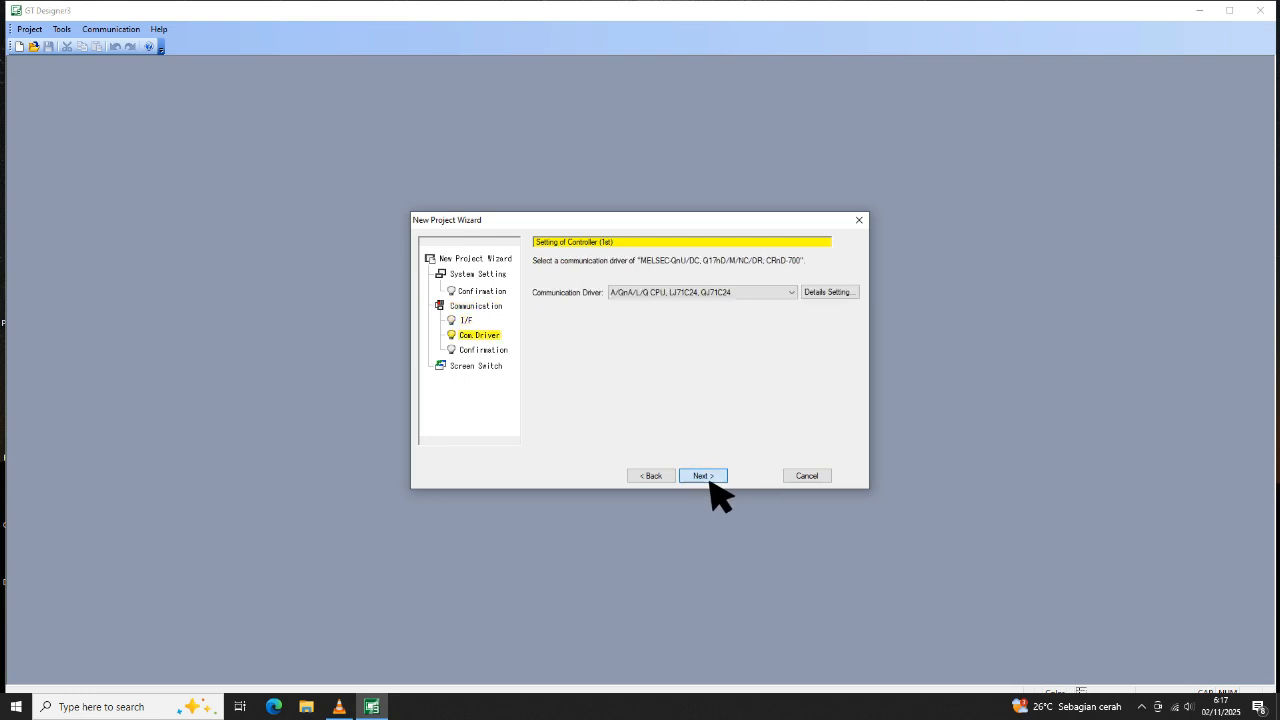
{"action": "left_click", "coordinate": [705, 476]}
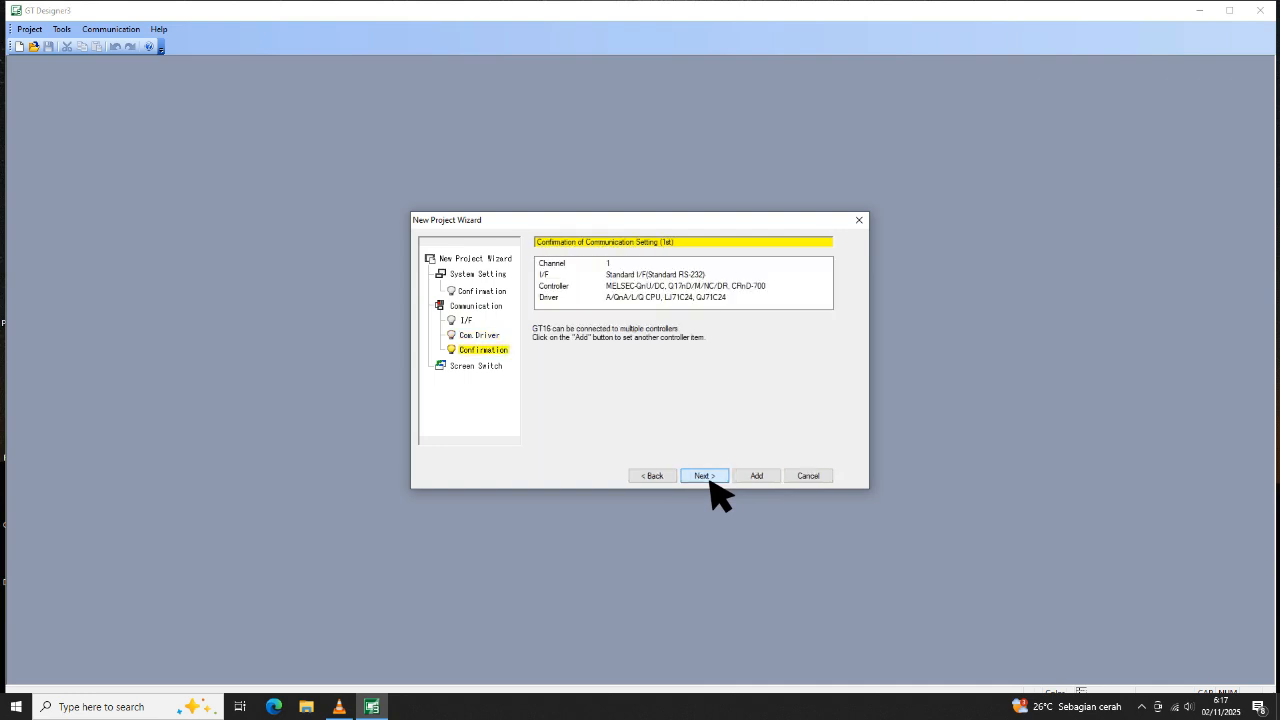
{"action": "left_click", "coordinate": [705, 476]}
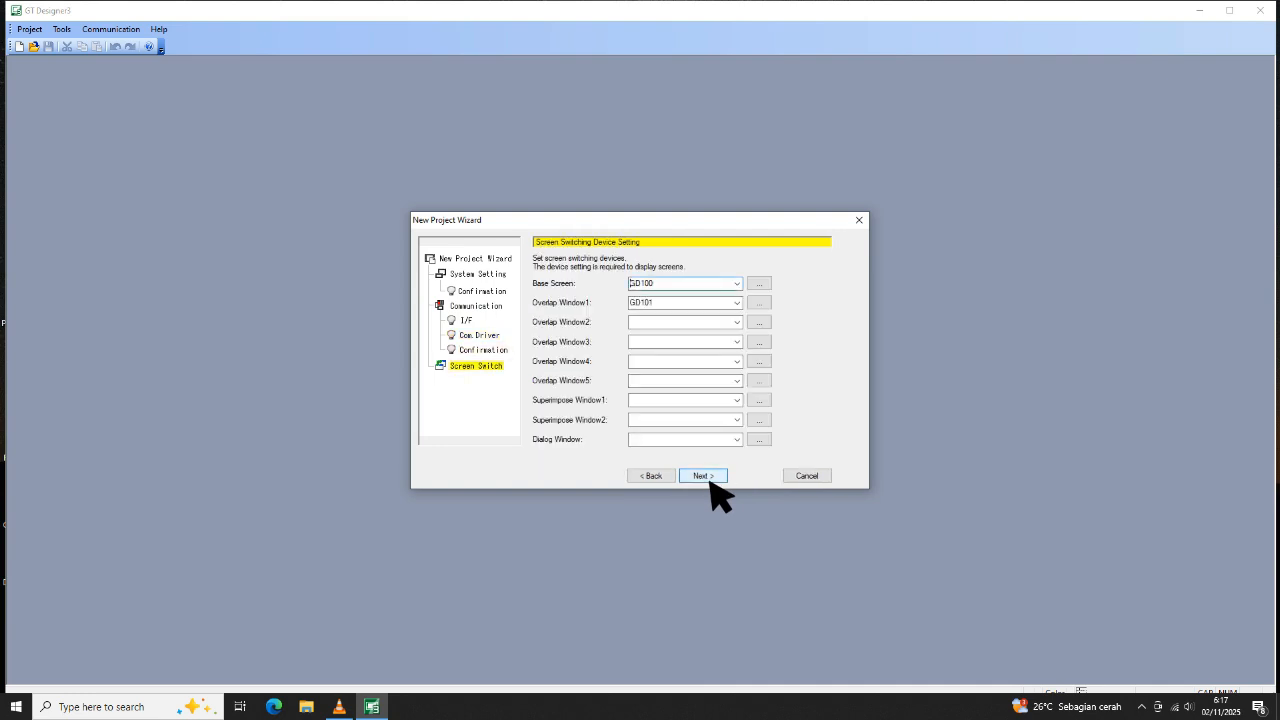
{"action": "left_click", "coordinate": [711, 478]}
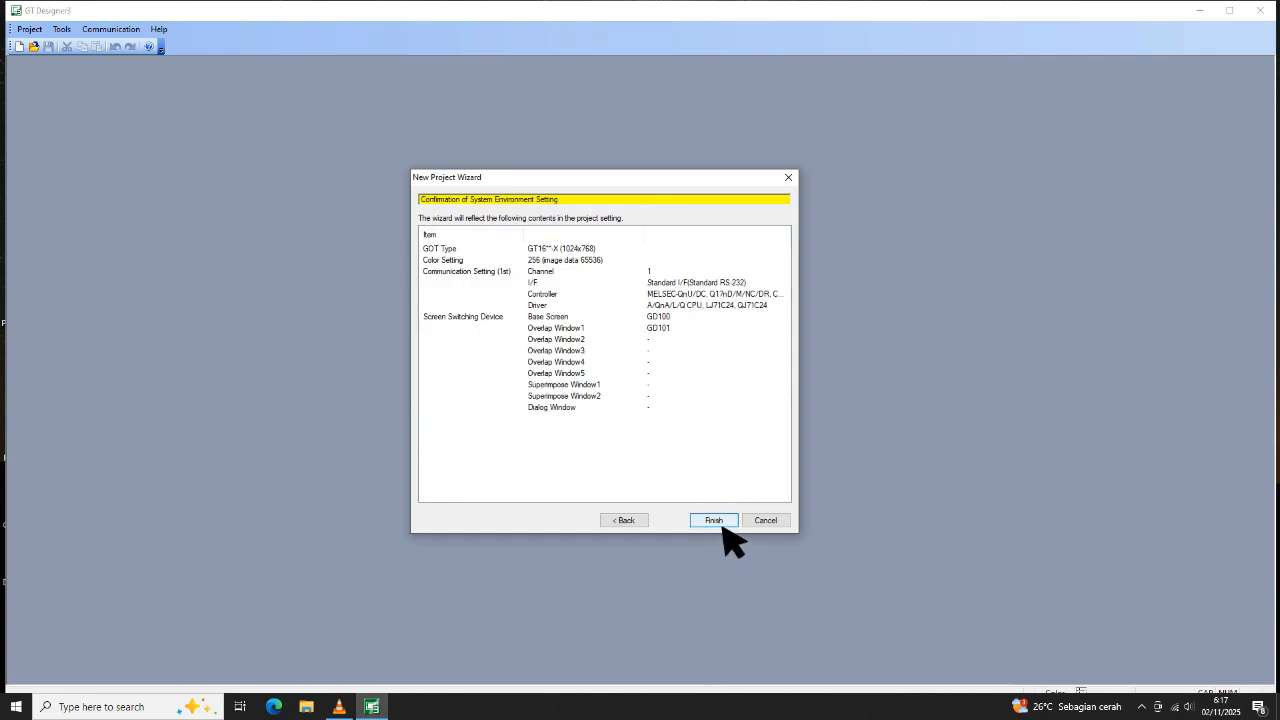
{"action": "left_click", "coordinate": [721, 521]}
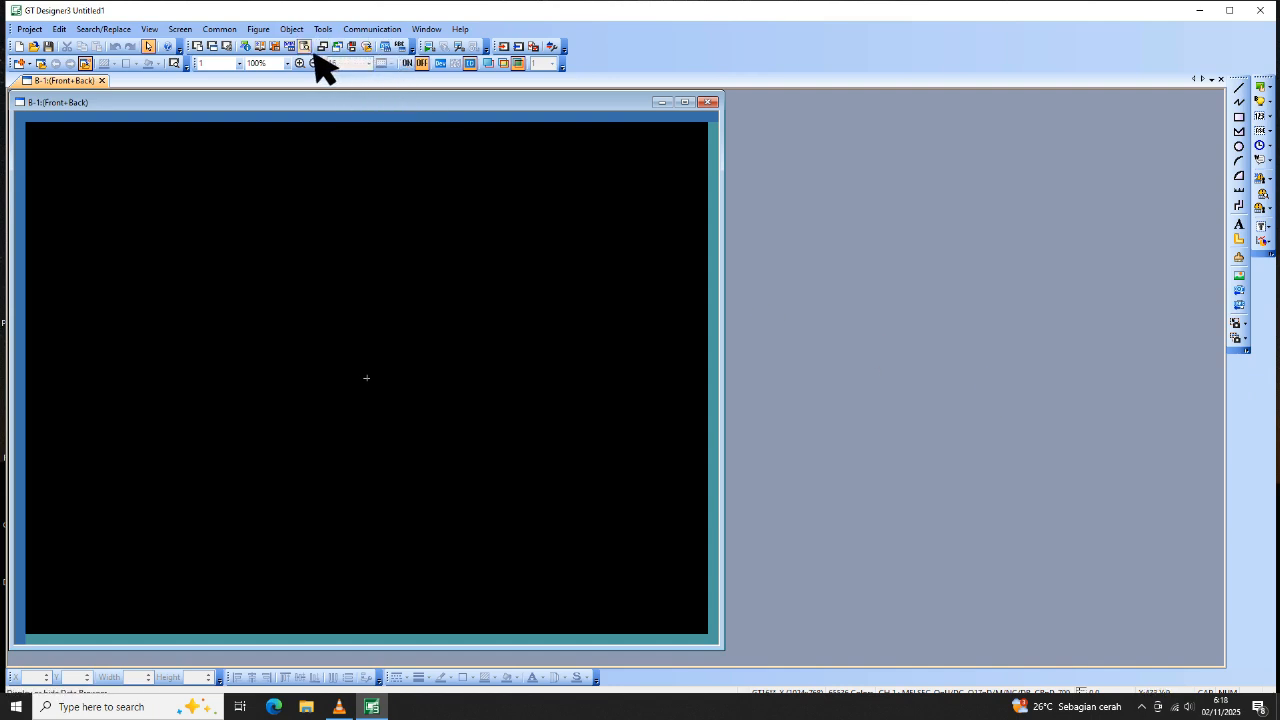
{"action": "left_click", "coordinate": [296, 30]}
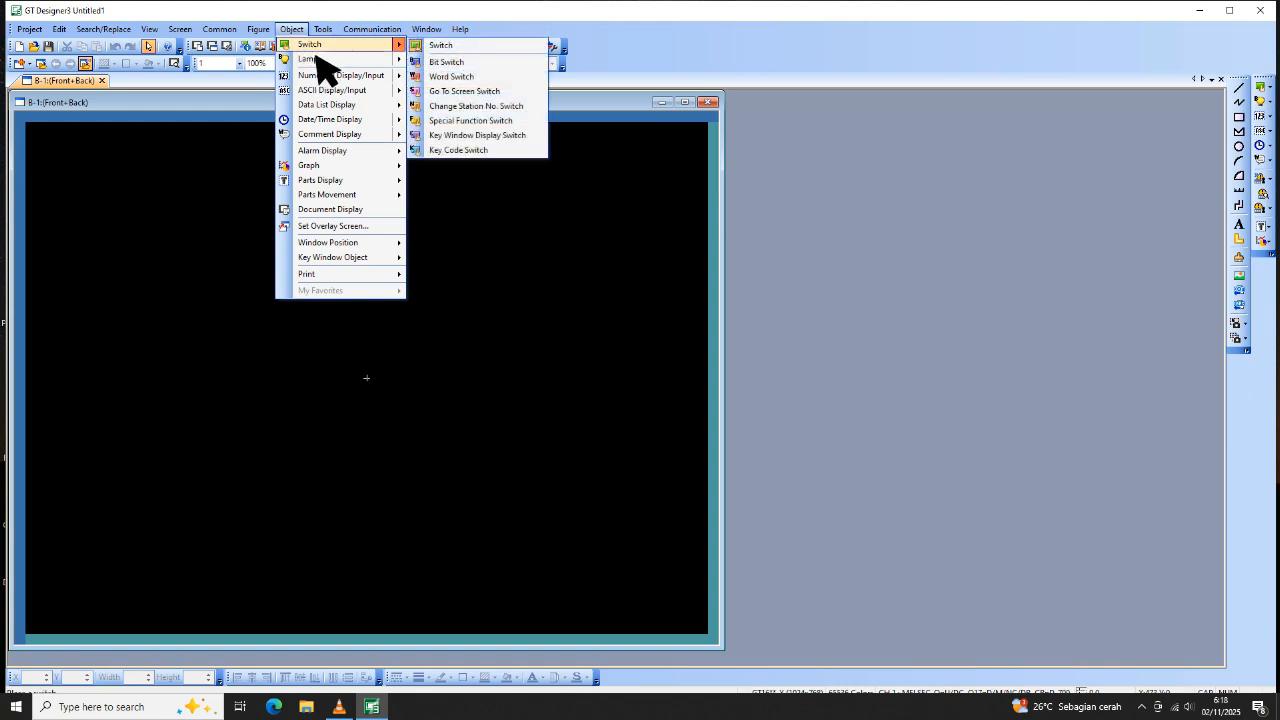
{"action": "left_click", "coordinate": [262, 31]}
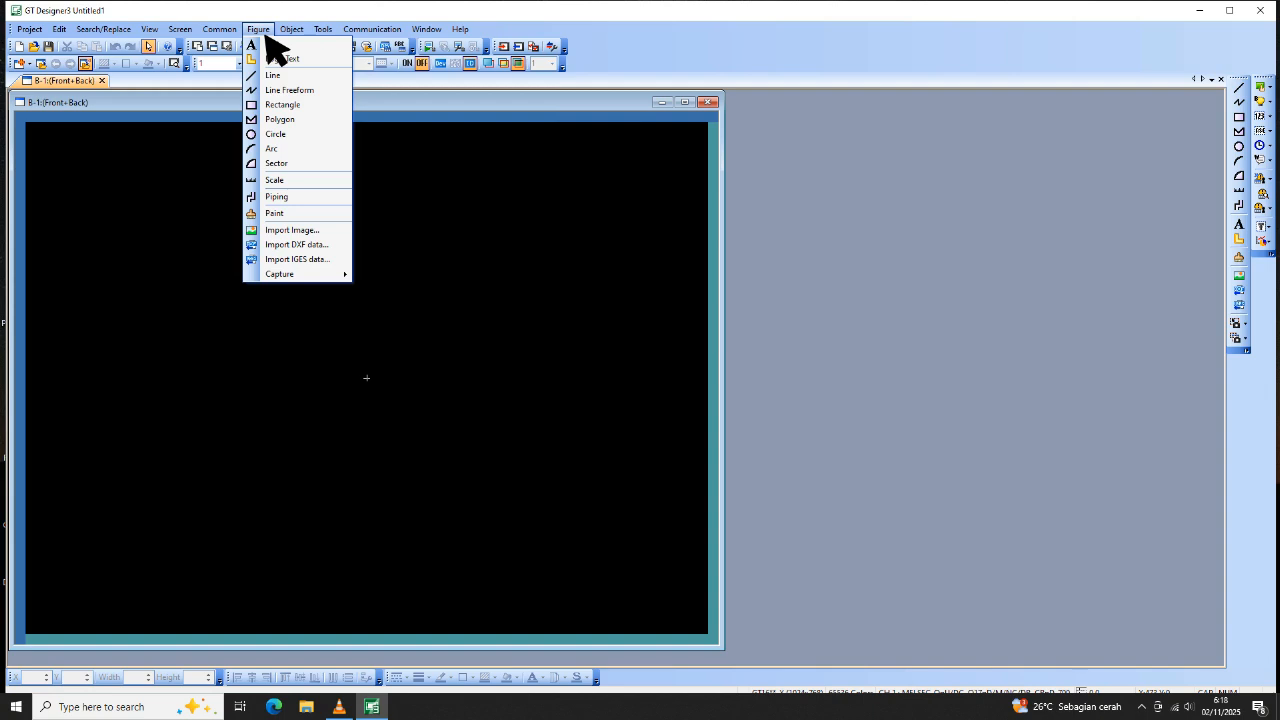
{"action": "left_click", "coordinate": [427, 319]}
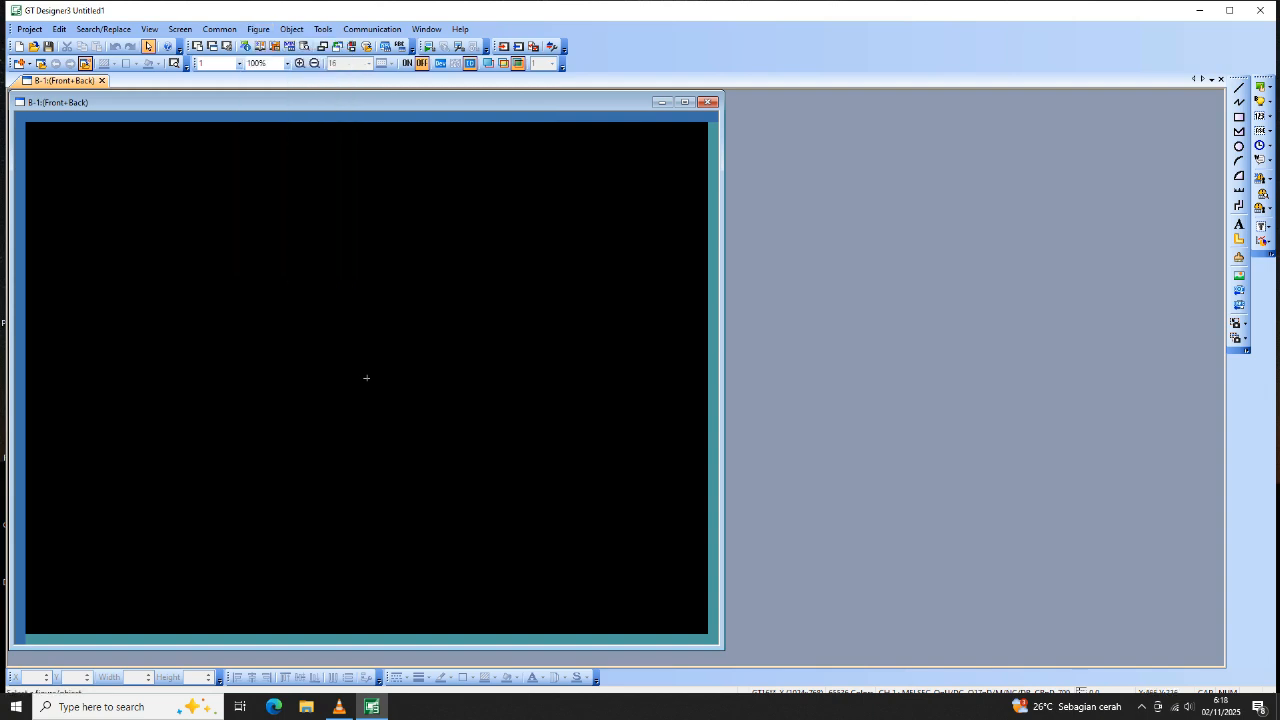
Draw a rectangle about 54 wide and 90 high in the upper left area of base screen B-1.
{"action": "left_click", "coordinate": [259, 29]}
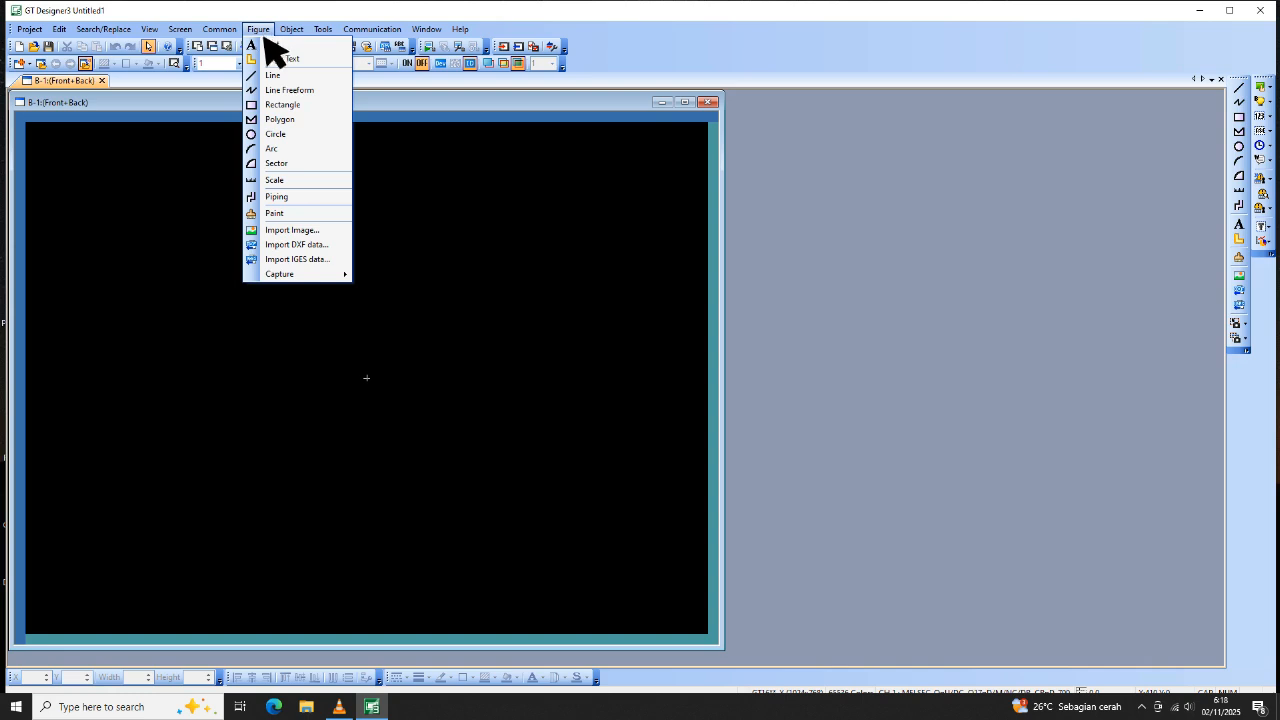
{"action": "left_click", "coordinate": [282, 106]}
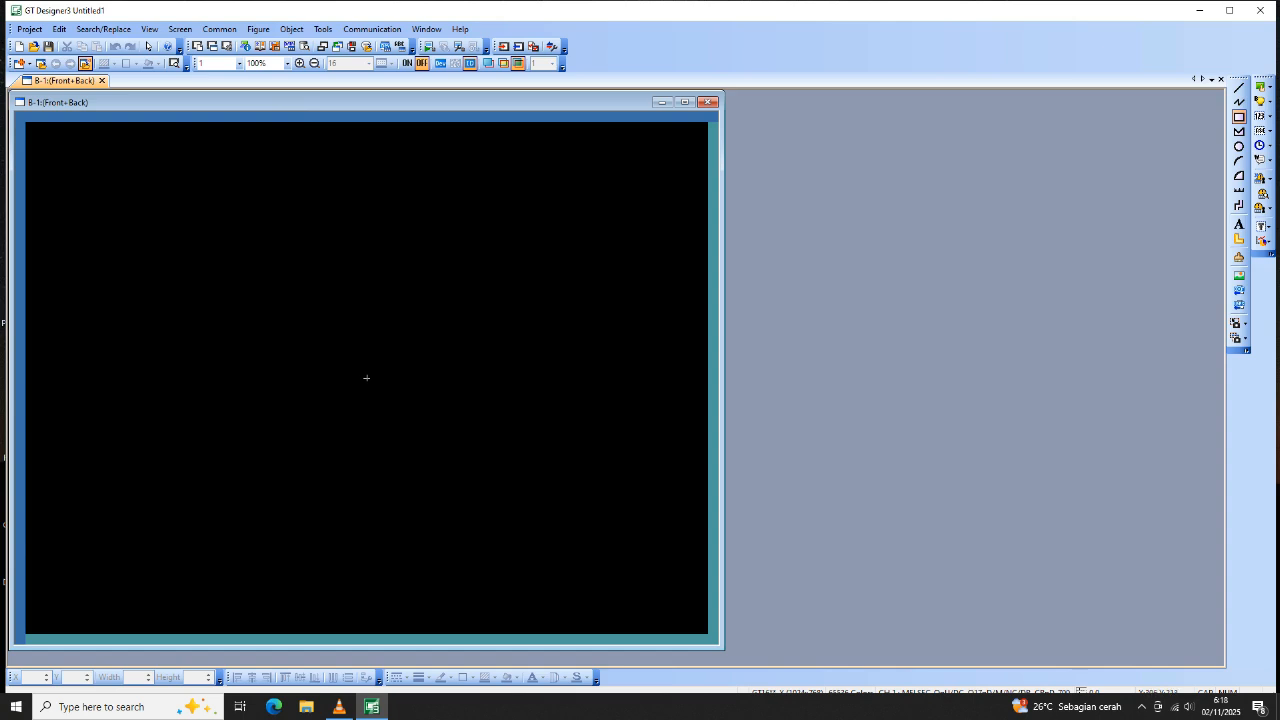
{"action": "left_click_drag", "start_coordinate": [229, 264], "coordinate": [265, 323]}
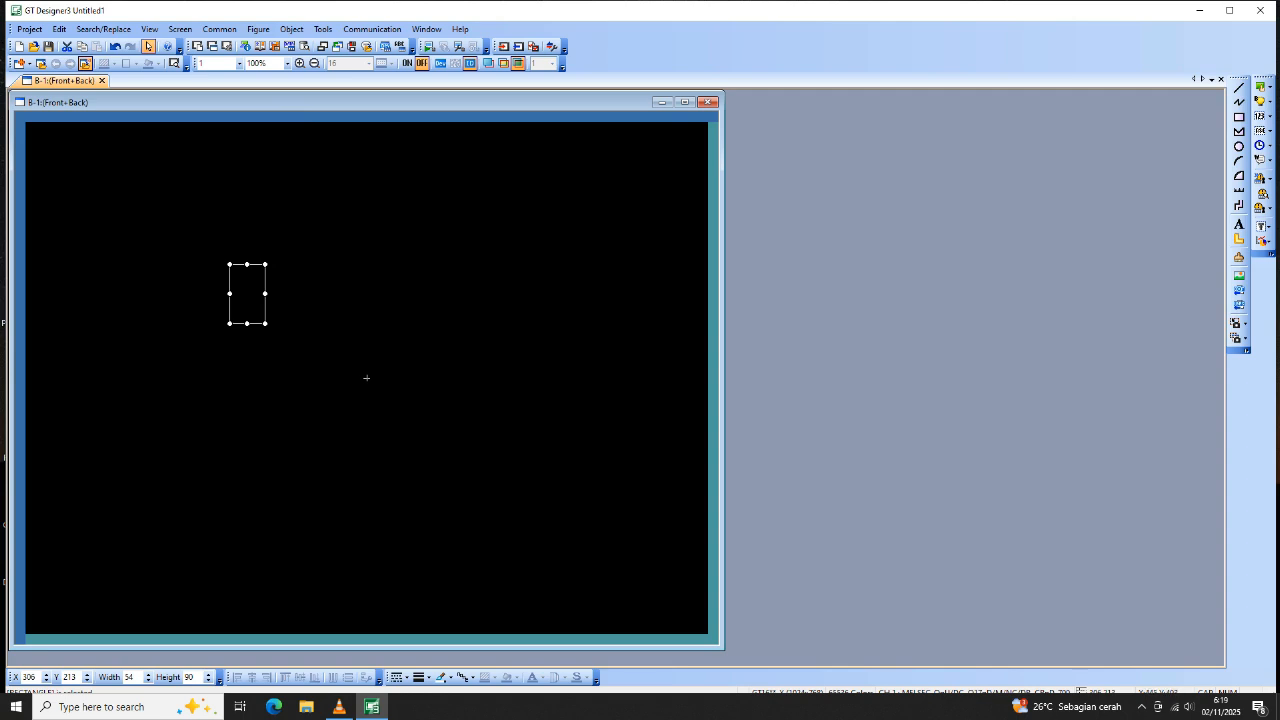
Set the rectangle's width to 30 and its height to 50.
{"action": "left_click", "coordinate": [142, 683]}
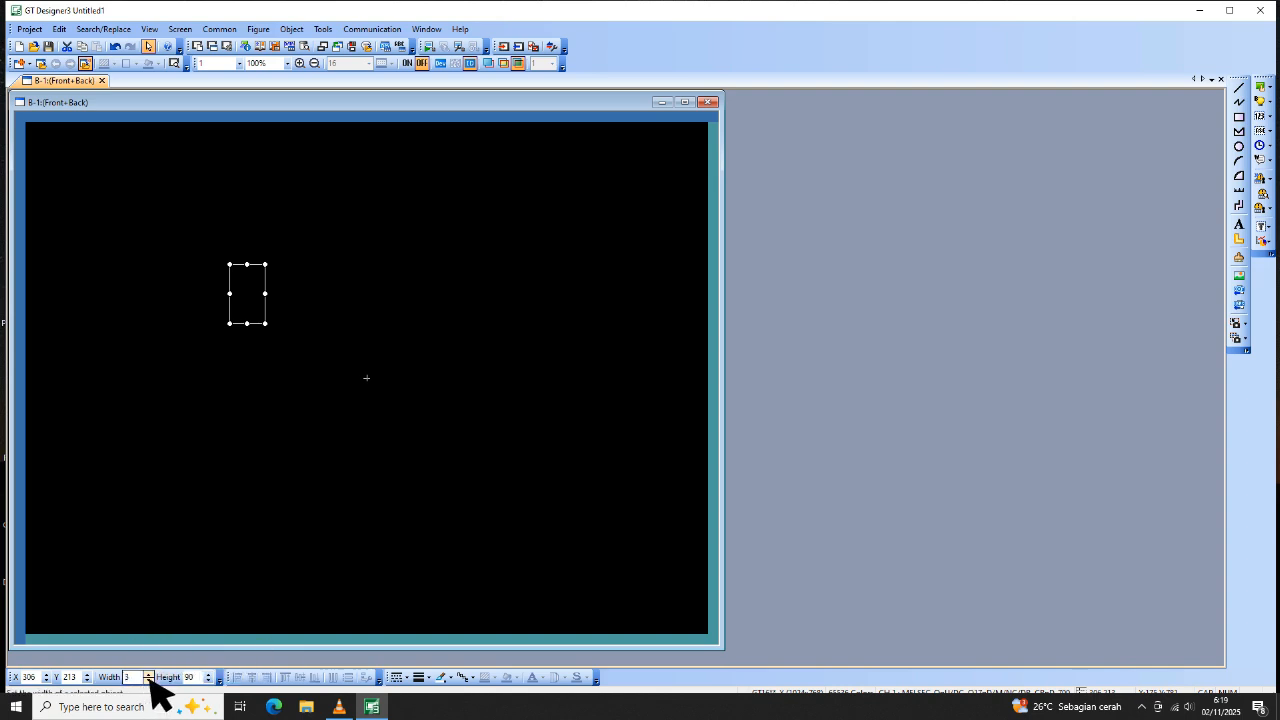
{"action": "left_click", "coordinate": [204, 682]}
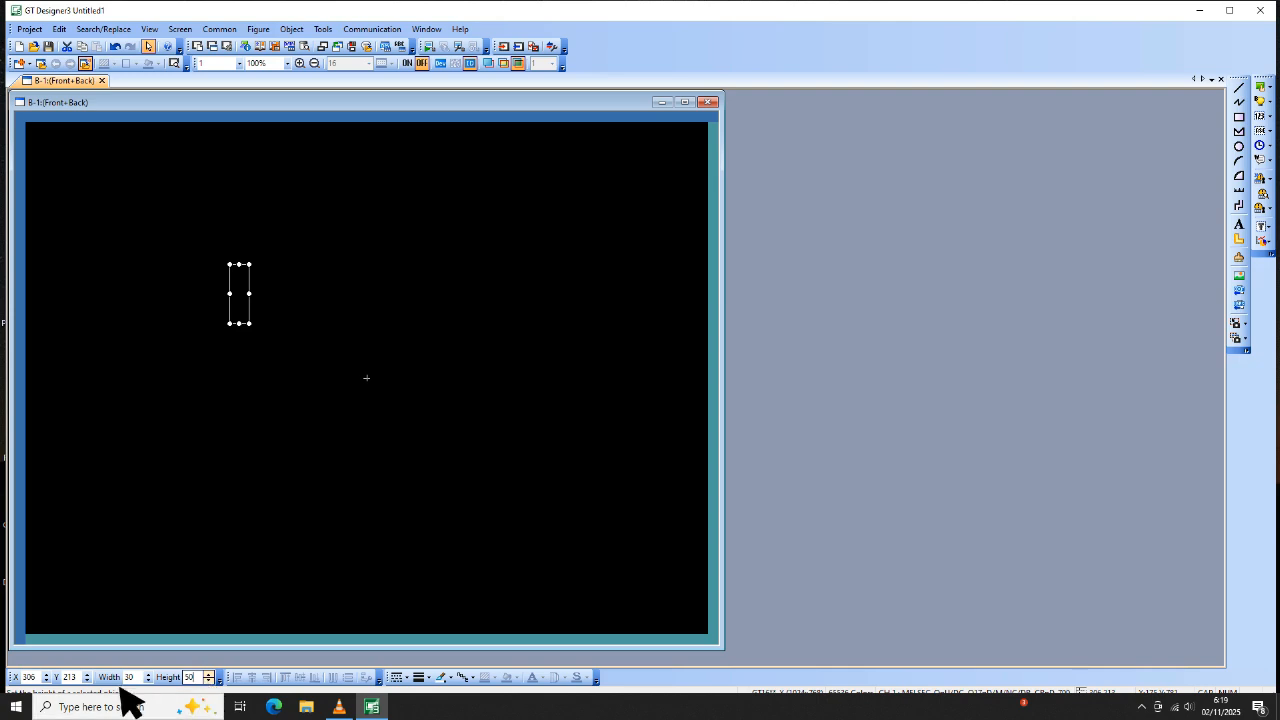
{"action": "key", "text": "Return"}
{"action": "left_click", "coordinate": [366, 378]}
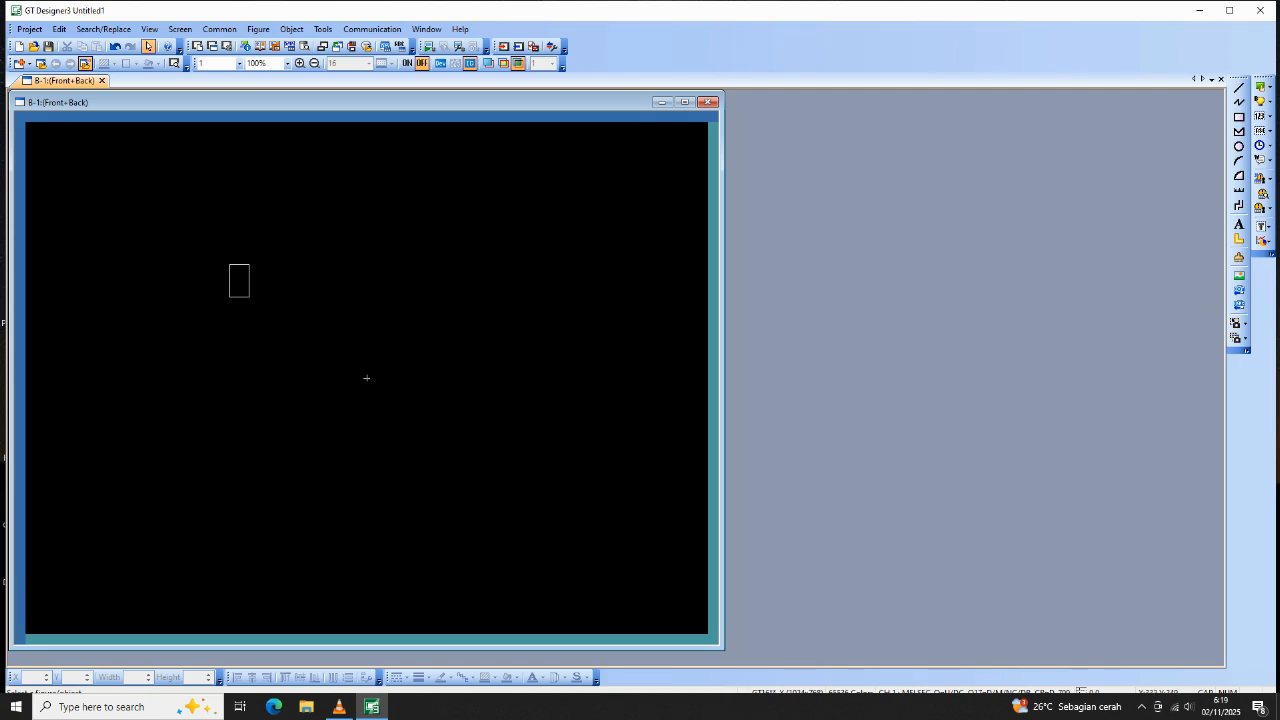
Give the small rectangle a green outline with a line width of 2 Dot.
{"action": "left_click_drag", "start_coordinate": [303, 336], "coordinate": [215, 249]}
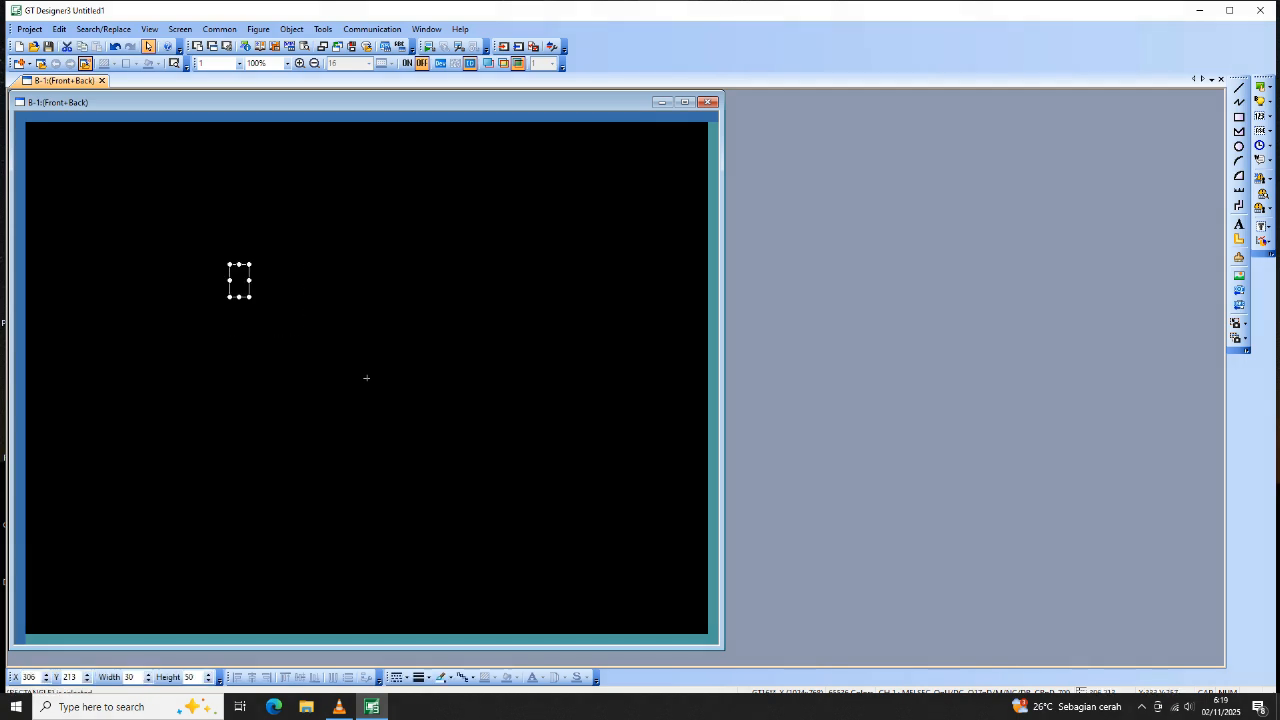
{"action": "double_click", "coordinate": [247, 293]}
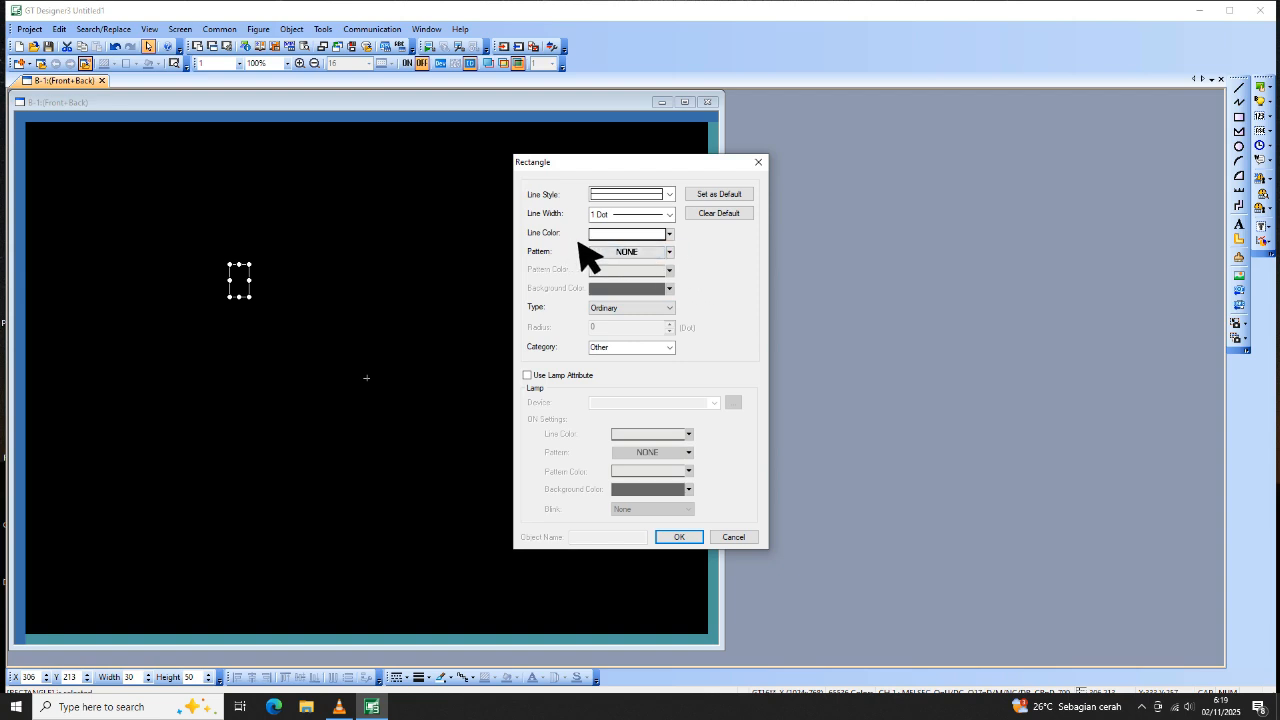
{"action": "left_click", "coordinate": [671, 235]}
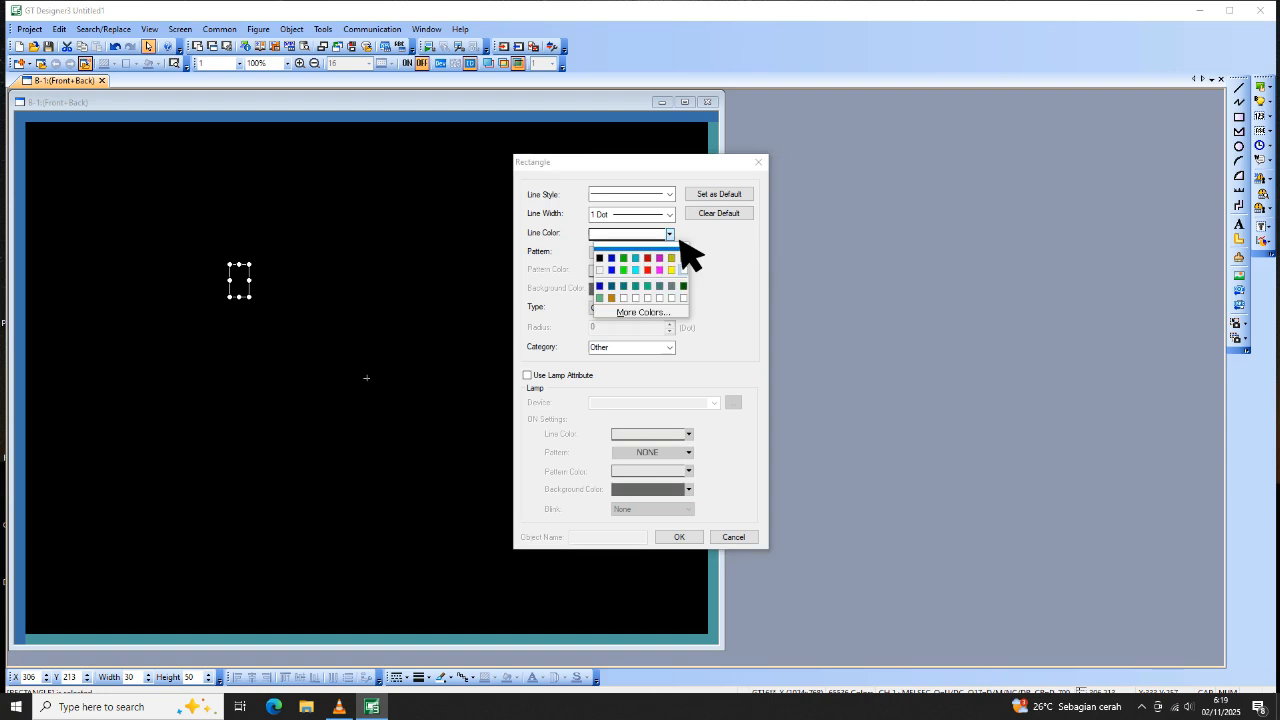
{"action": "left_click", "coordinate": [632, 262]}
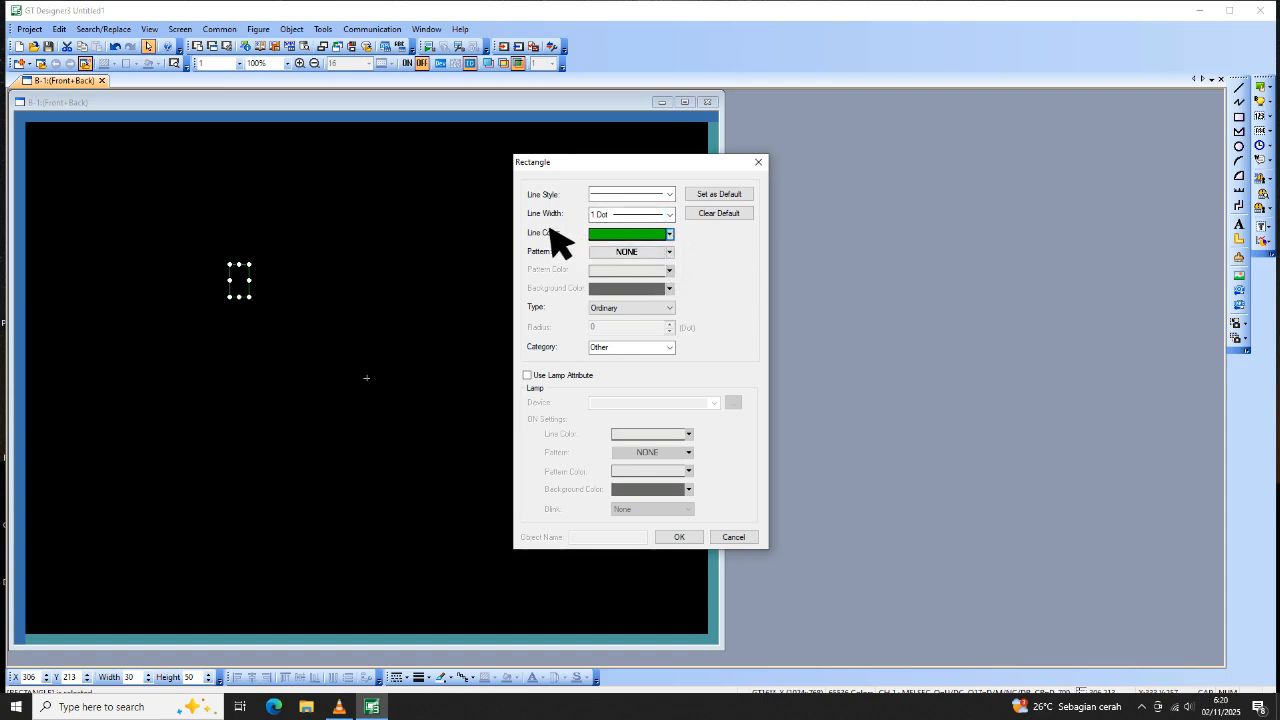
{"action": "left_click", "coordinate": [670, 215]}
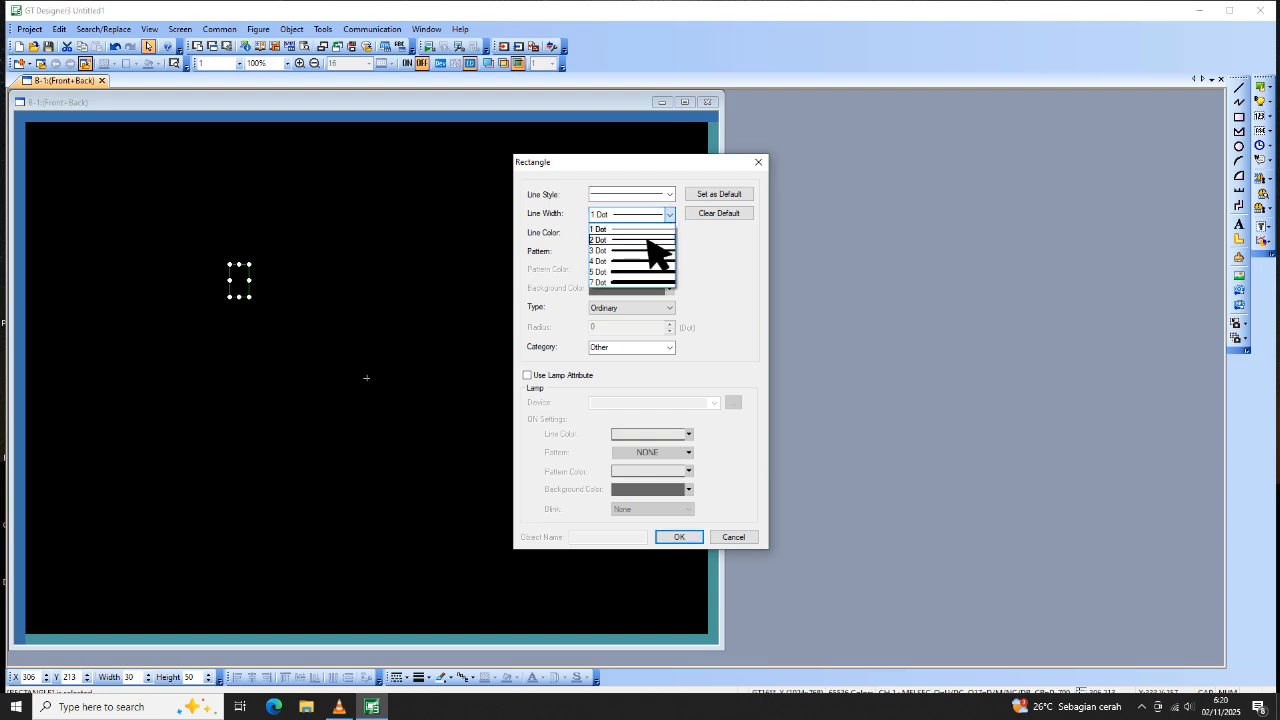
{"action": "left_click", "coordinate": [642, 240]}
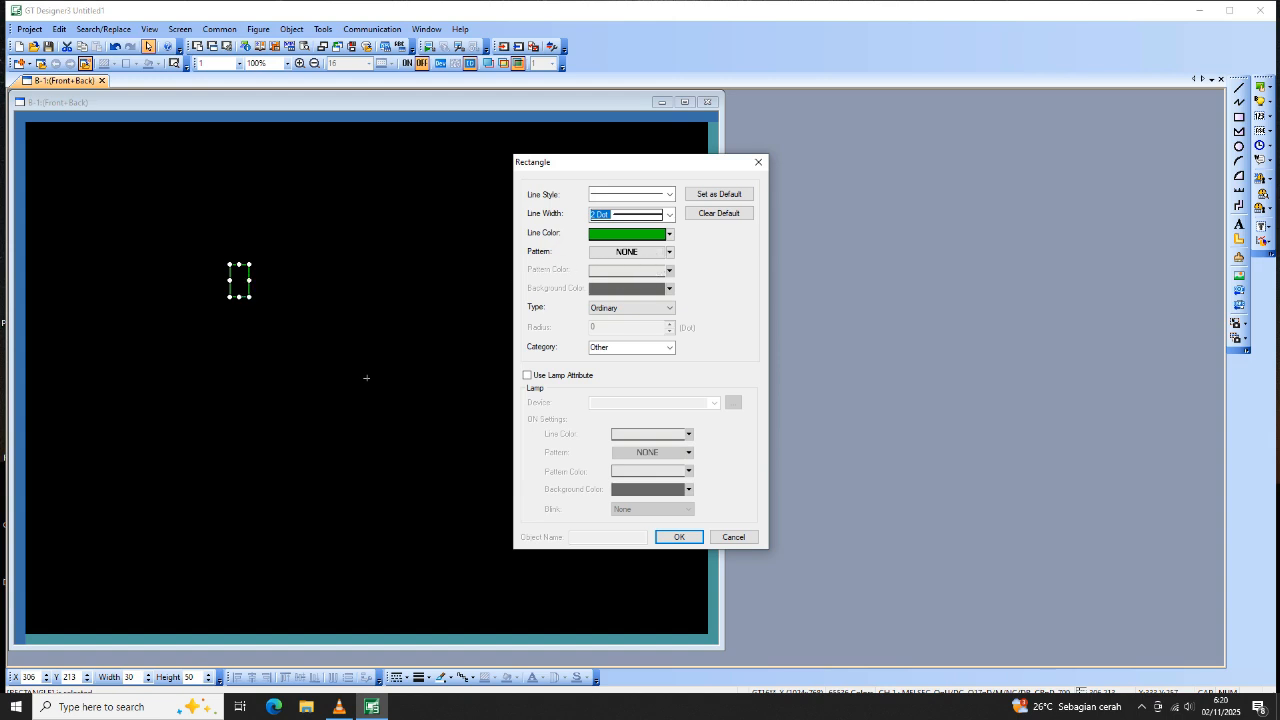
Fill the rectangle with the solid pattern, using dark blue for both the pattern color and the background color.
{"action": "left_click", "coordinate": [669, 252]}
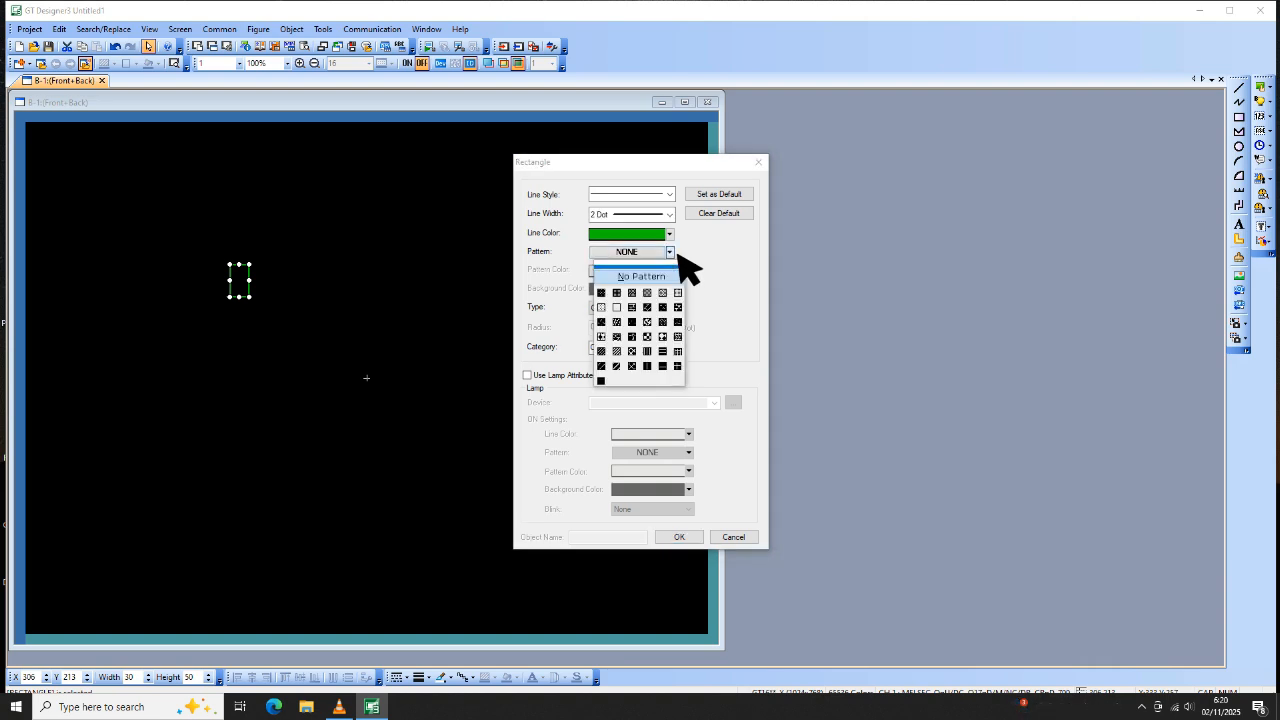
{"action": "left_click", "coordinate": [604, 382]}
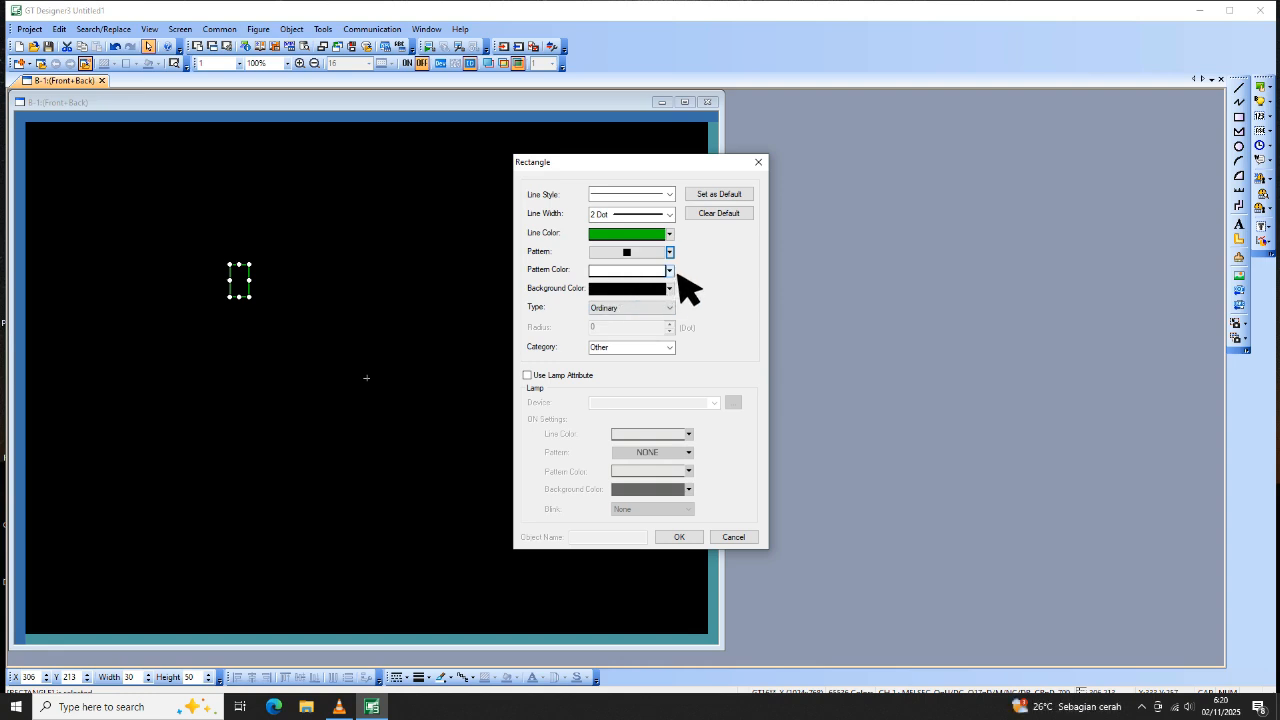
{"action": "left_click", "coordinate": [669, 271]}
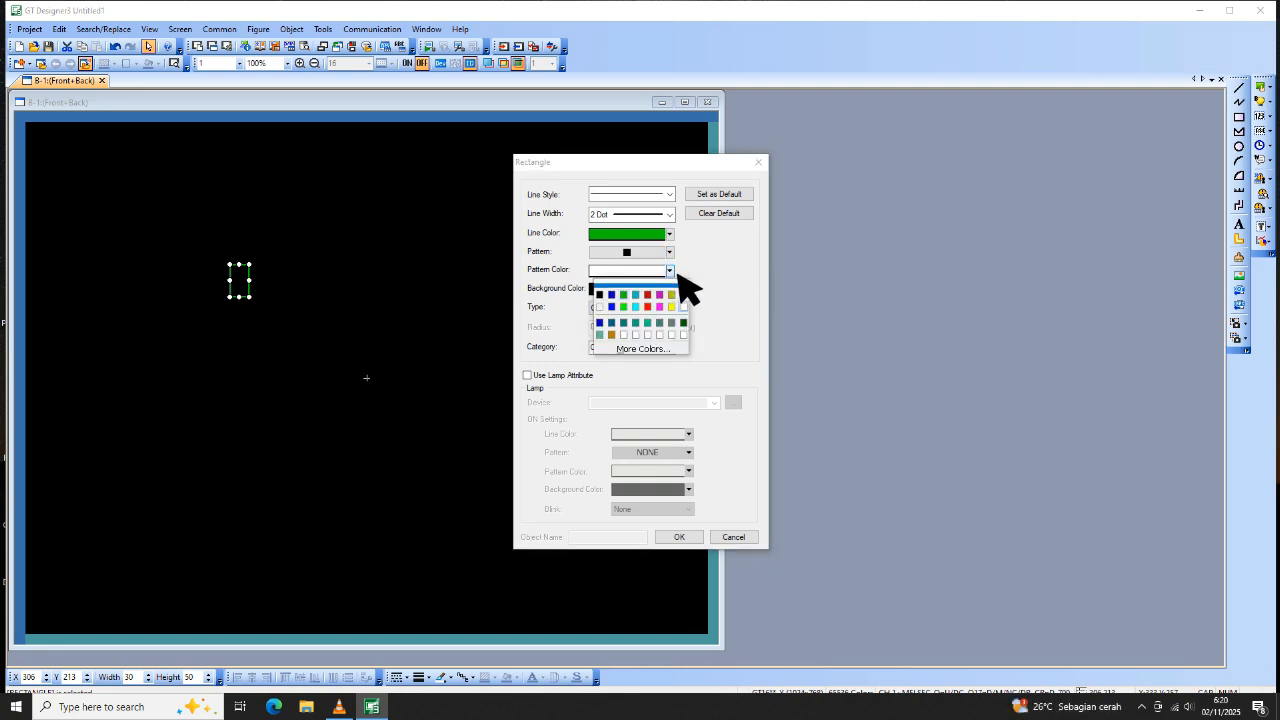
{"action": "left_click", "coordinate": [612, 295]}
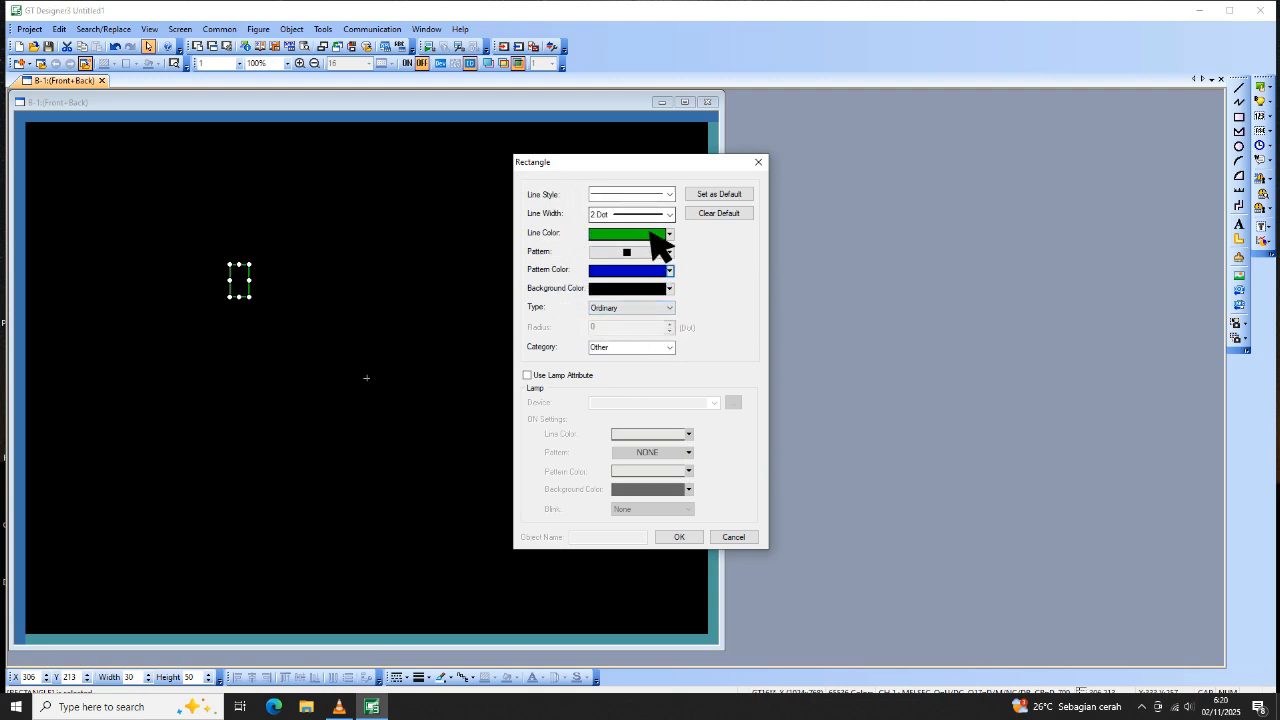
{"action": "left_click", "coordinate": [670, 289]}
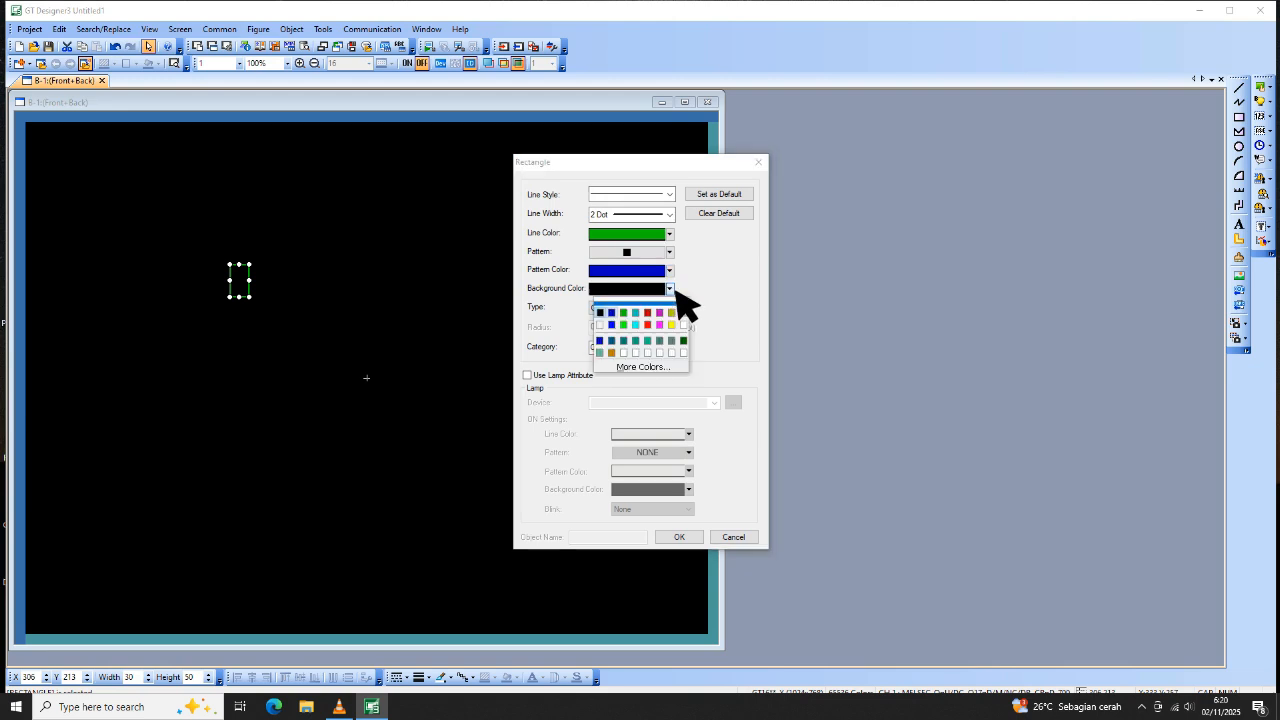
{"action": "left_click", "coordinate": [617, 313]}
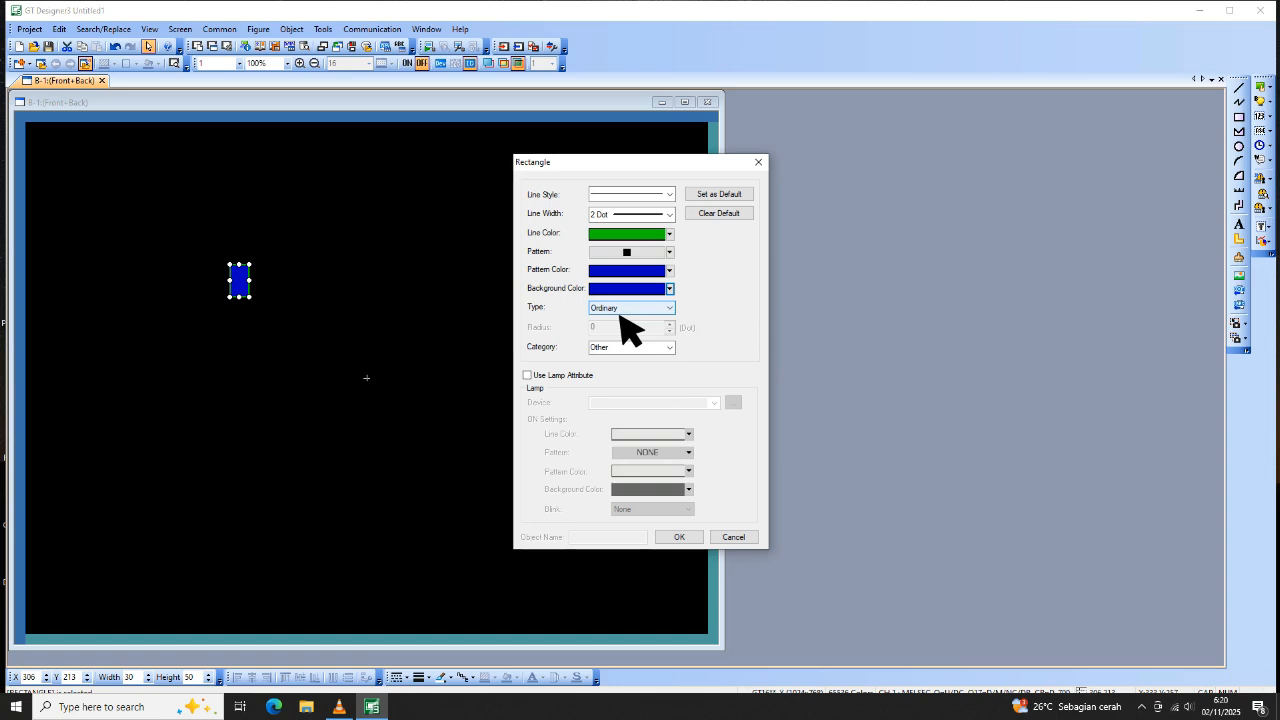
Put the blue rectangle in the Lamp category and enable its lamp attribute.
{"action": "left_click", "coordinate": [671, 348]}
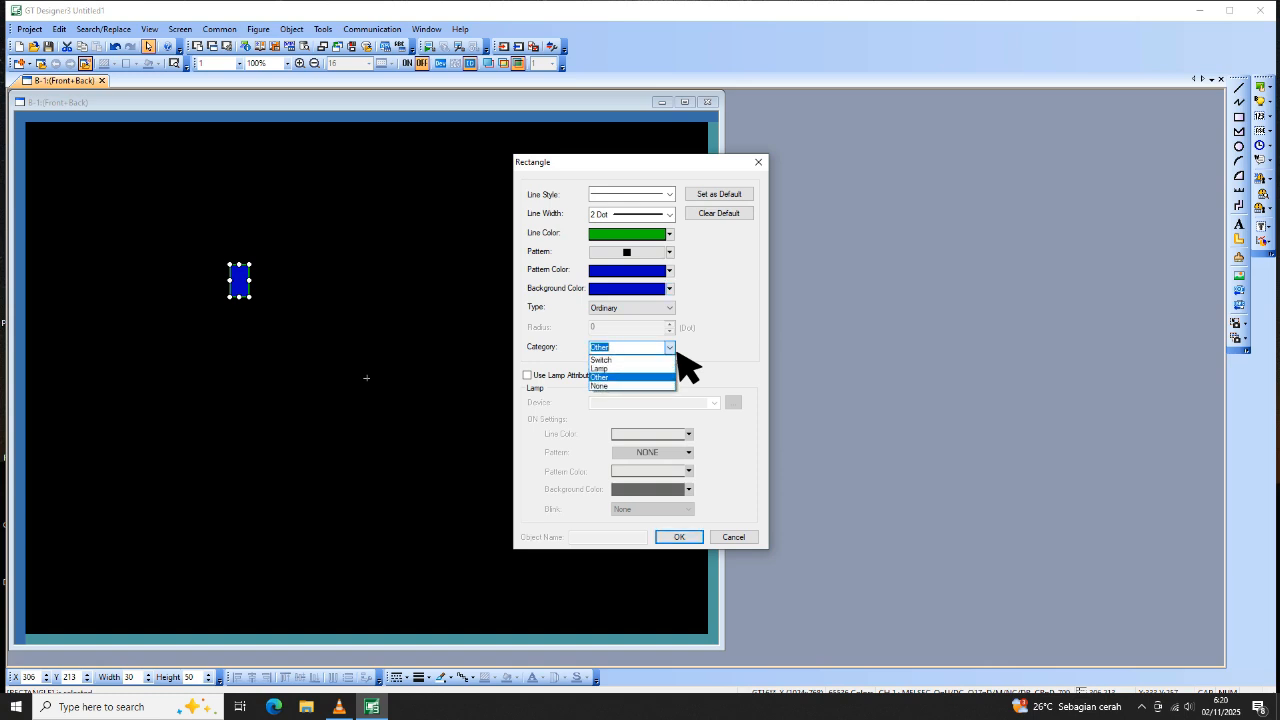
{"action": "left_click", "coordinate": [621, 369]}
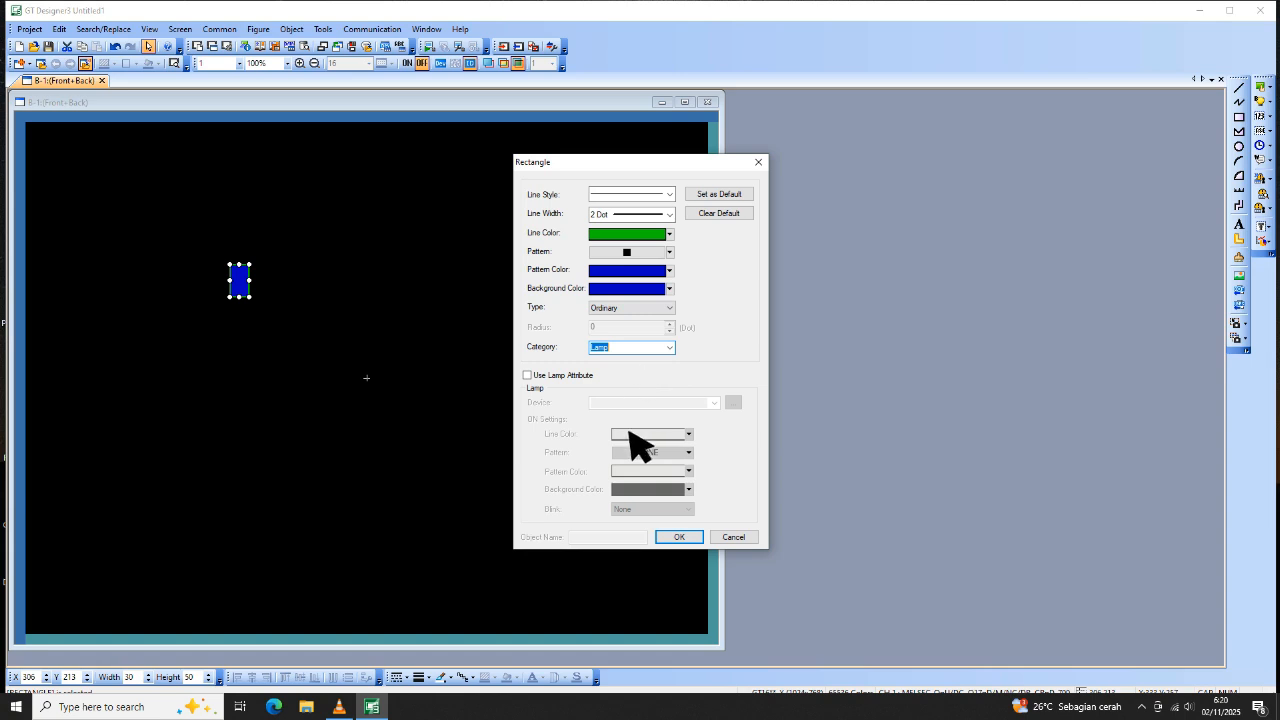
{"action": "left_click", "coordinate": [528, 375]}
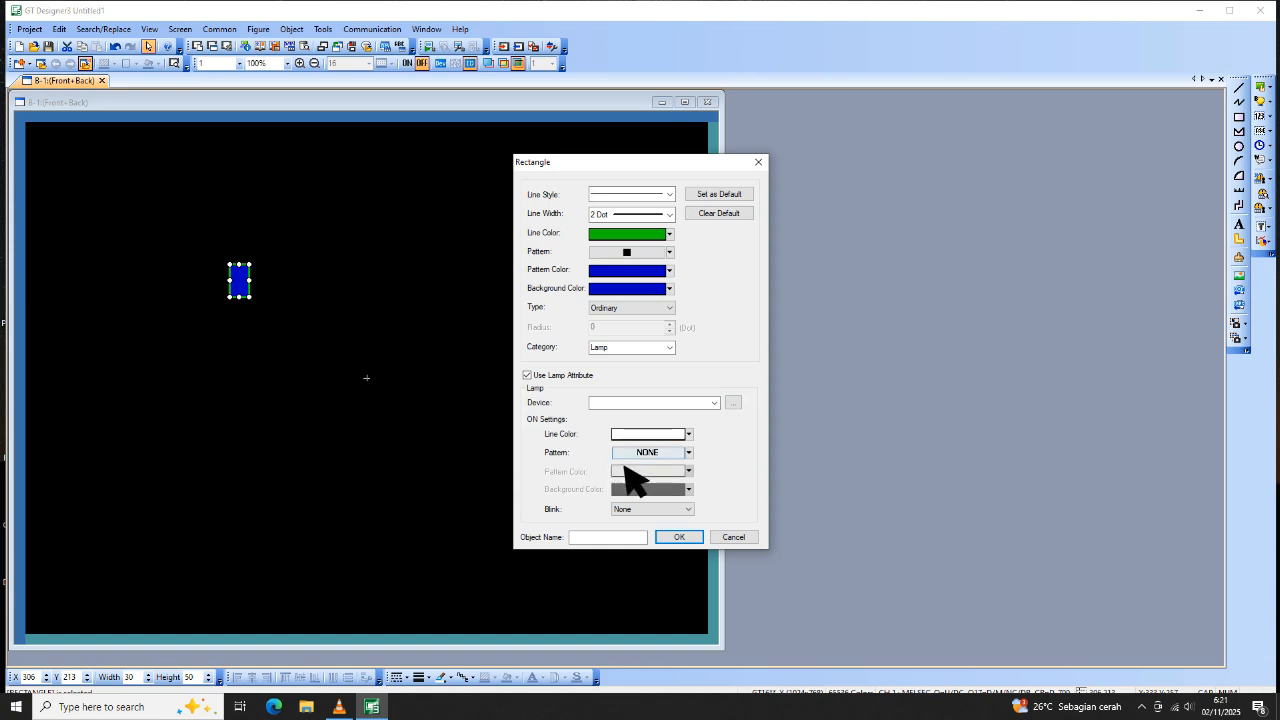
Set the lamp's ON appearance to a green line and a solid pattern with bright green pattern and background colors.
{"action": "left_click", "coordinate": [689, 434]}
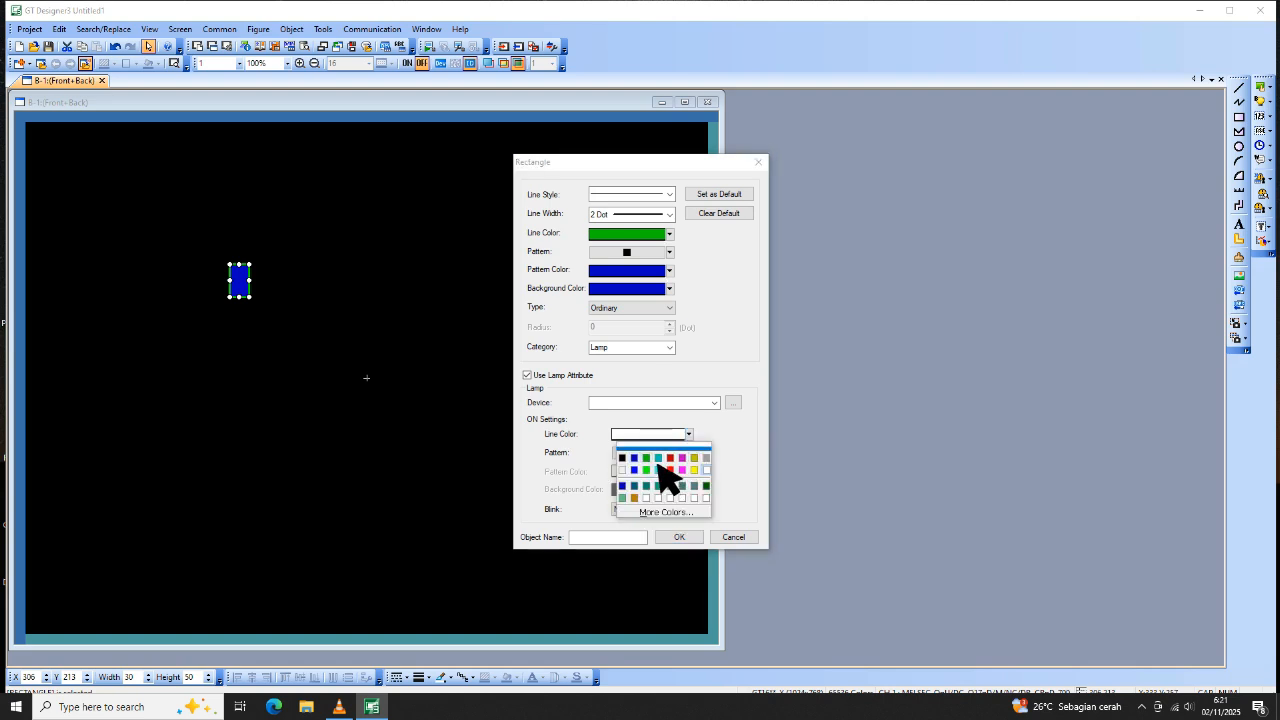
{"action": "left_click", "coordinate": [656, 465]}
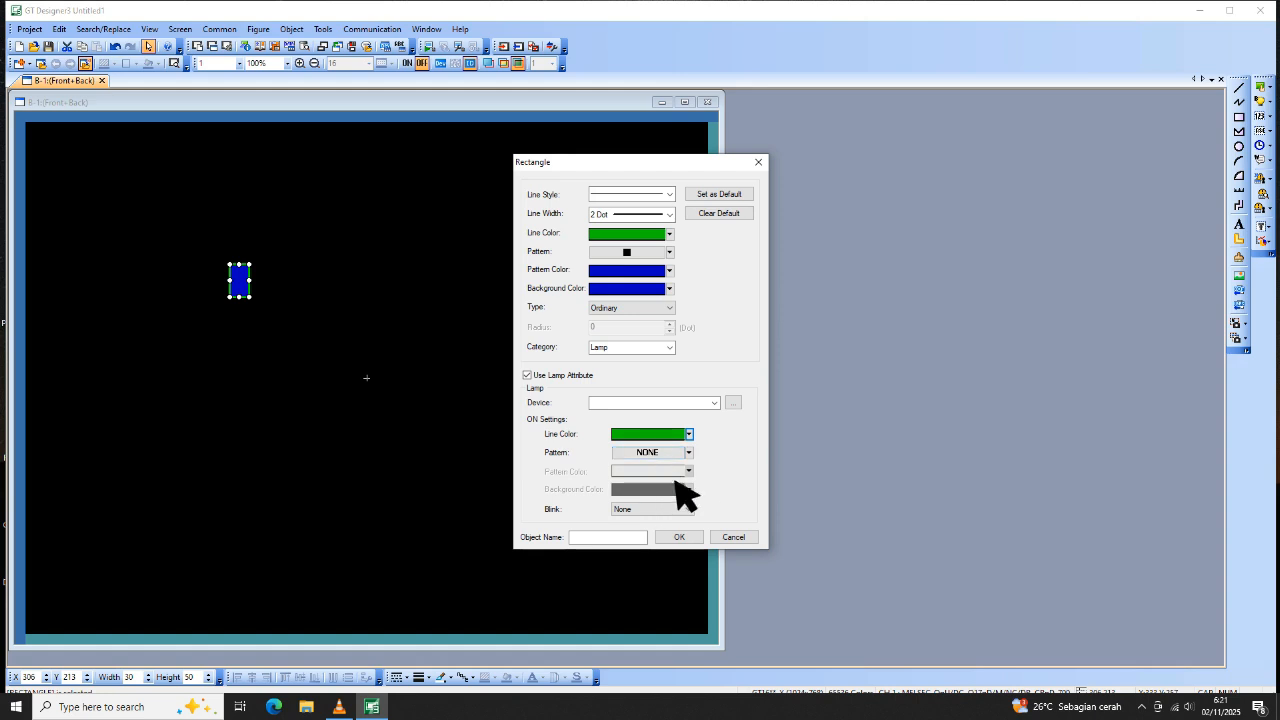
{"action": "left_click", "coordinate": [689, 453]}
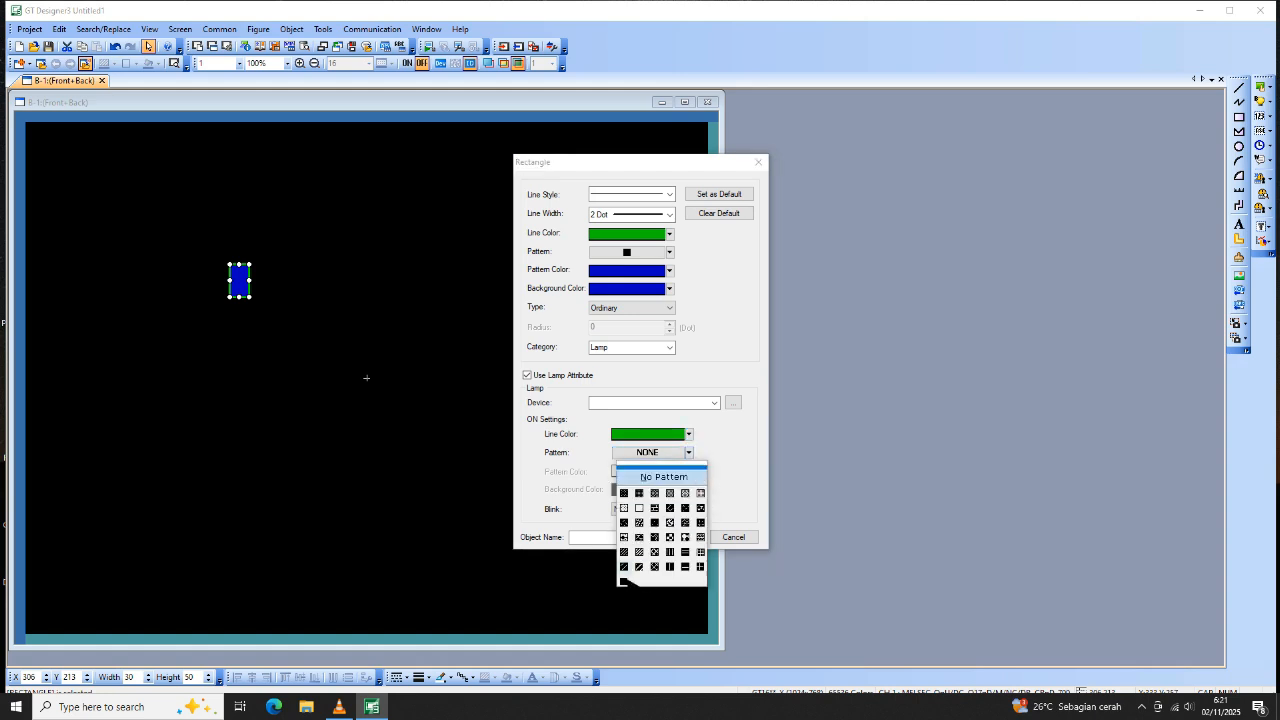
{"action": "left_click", "coordinate": [630, 580]}
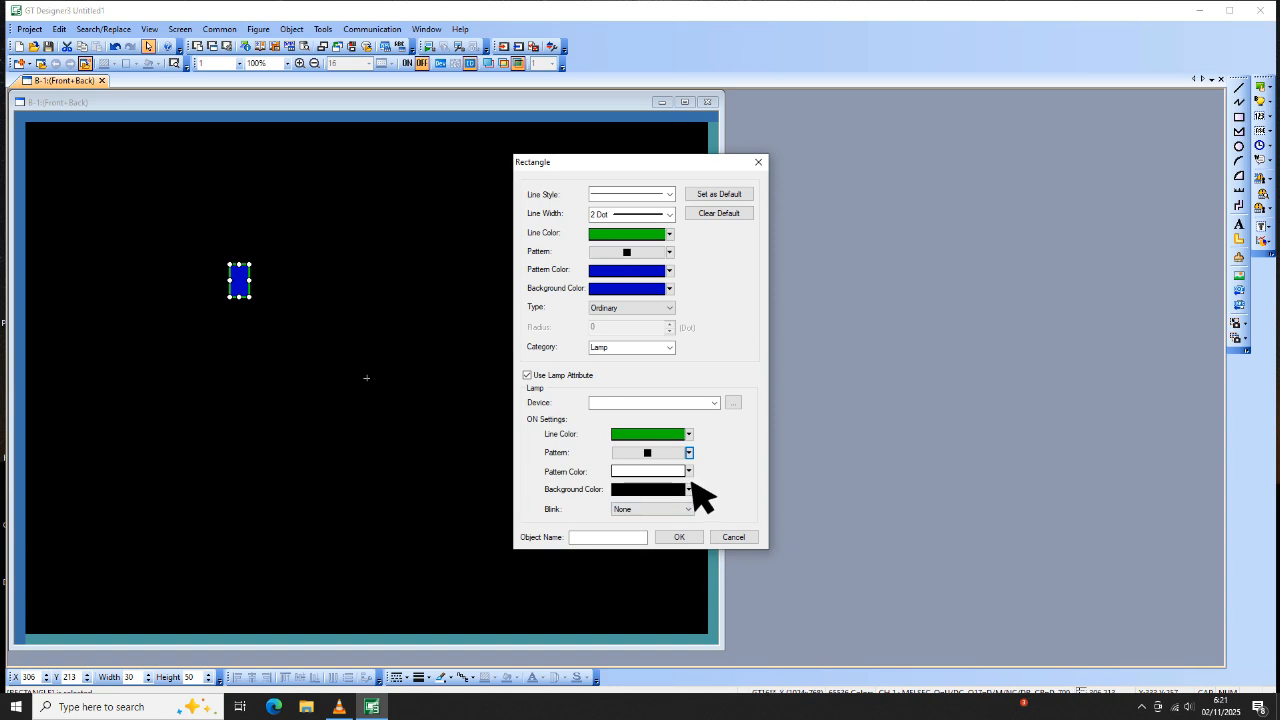
{"action": "left_click", "coordinate": [689, 471]}
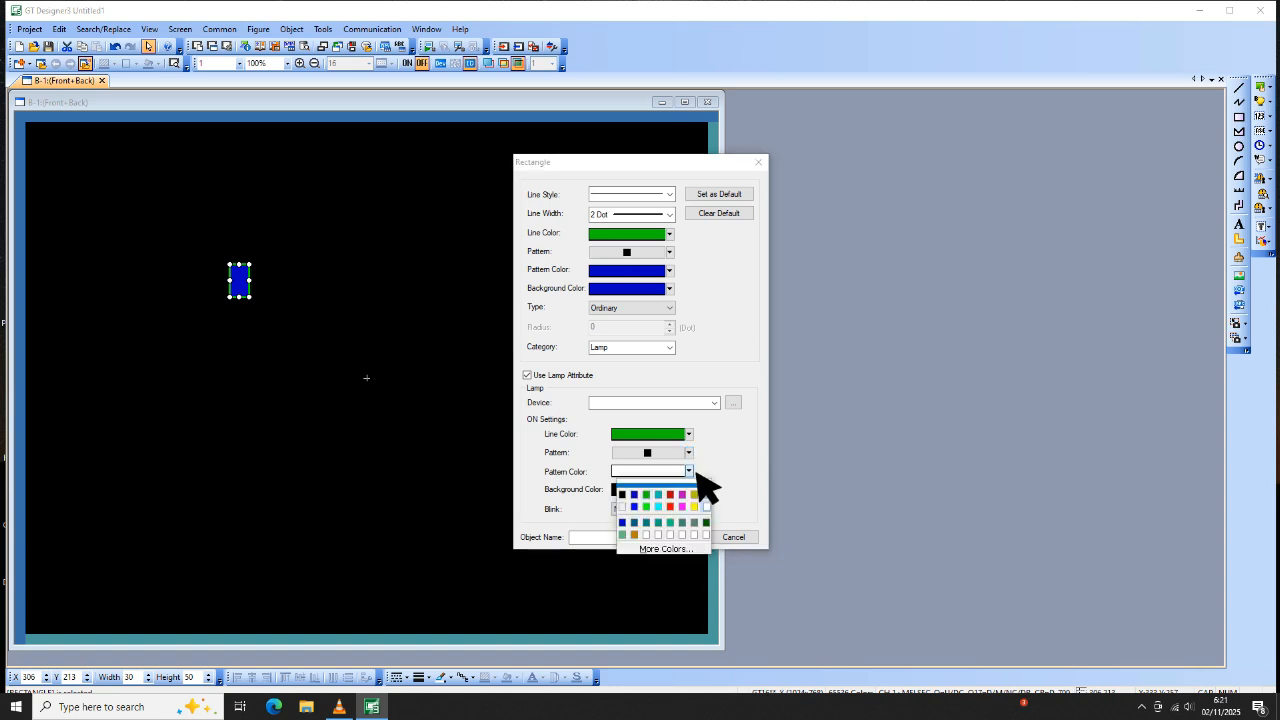
{"action": "left_click", "coordinate": [650, 507]}
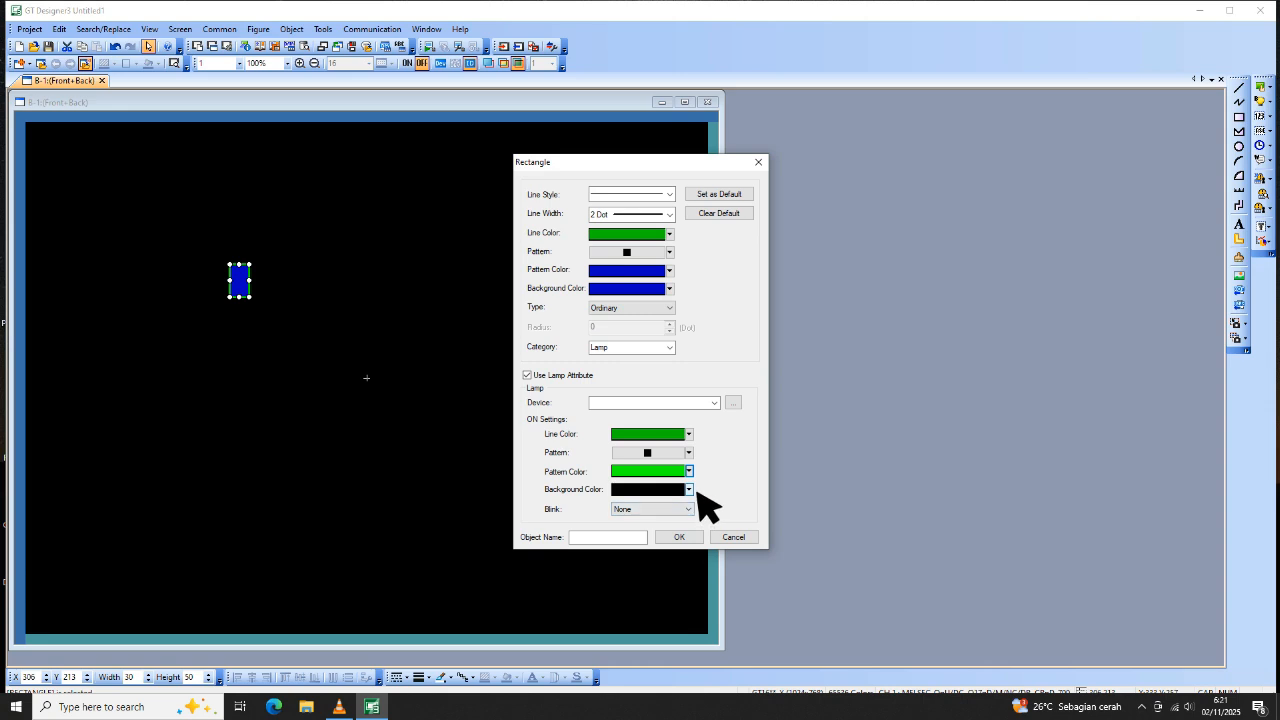
{"action": "left_click", "coordinate": [688, 489]}
{"action": "left_click", "coordinate": [648, 526]}
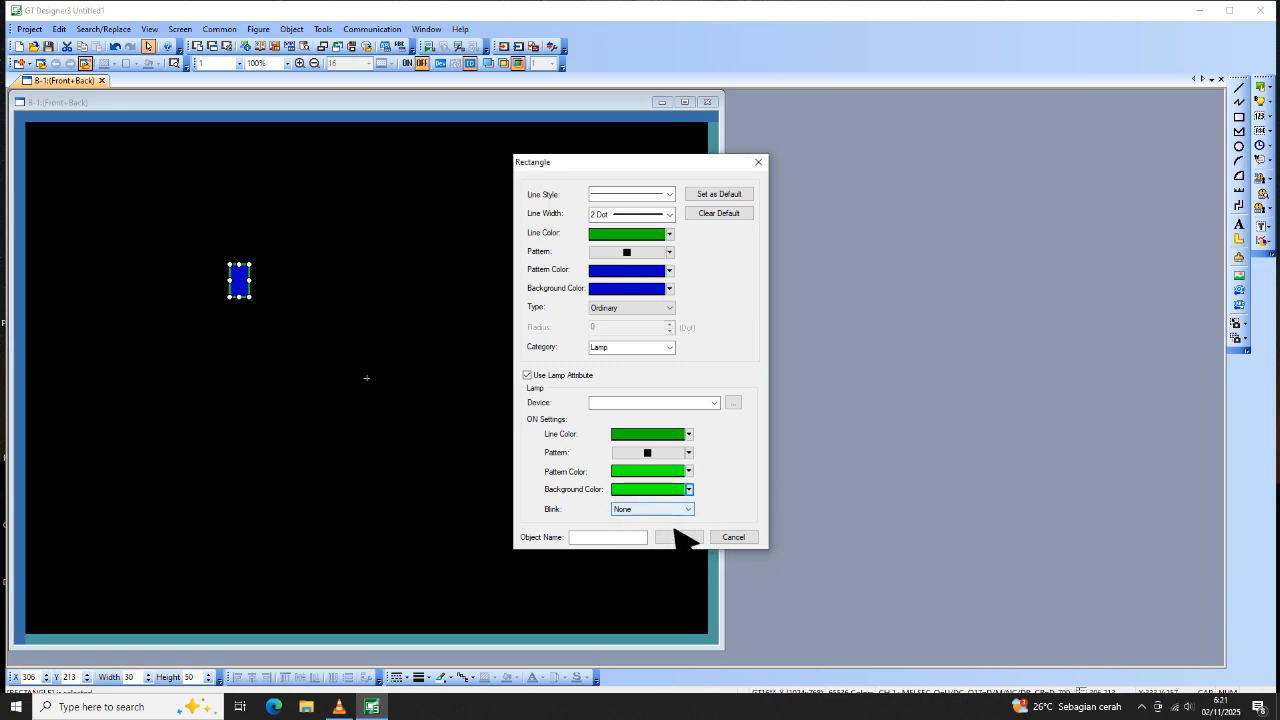
{"action": "left_click", "coordinate": [679, 537]}
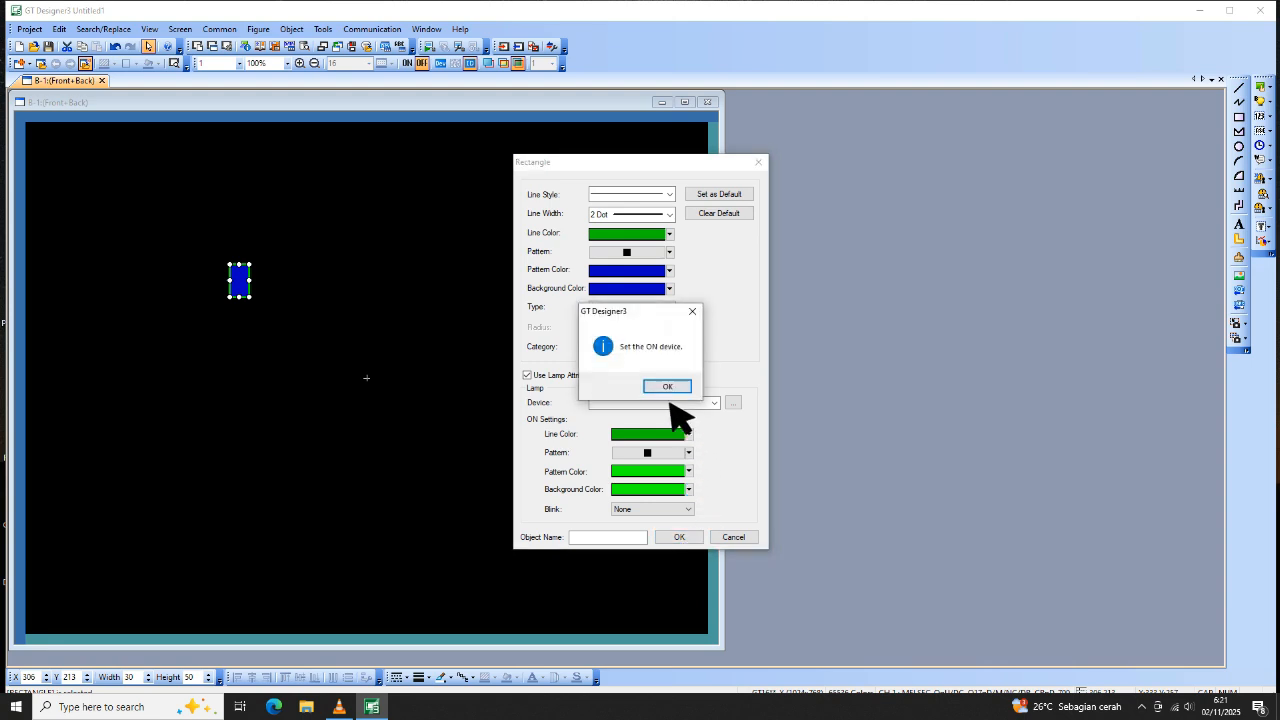
{"action": "left_click", "coordinate": [668, 389]}
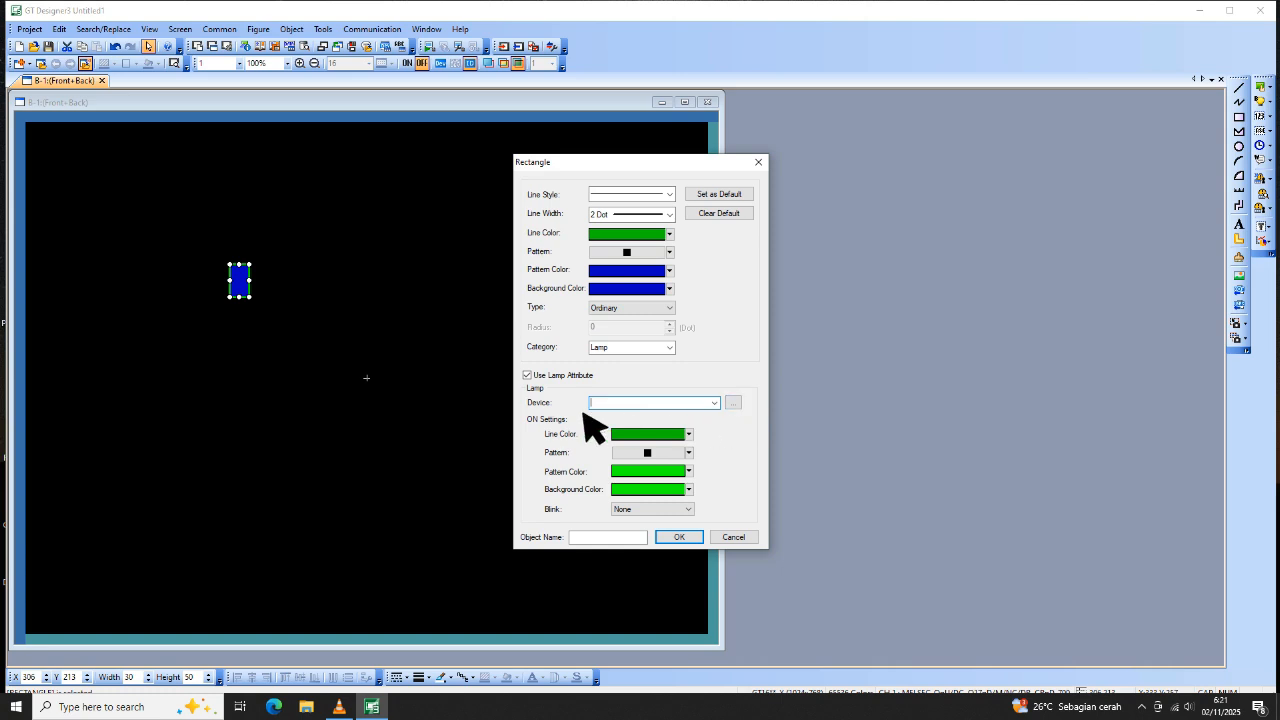
Assign bit device D100.b0 to the rectangle's lamp and apply the rectangle settings.
{"action": "left_click", "coordinate": [737, 404]}
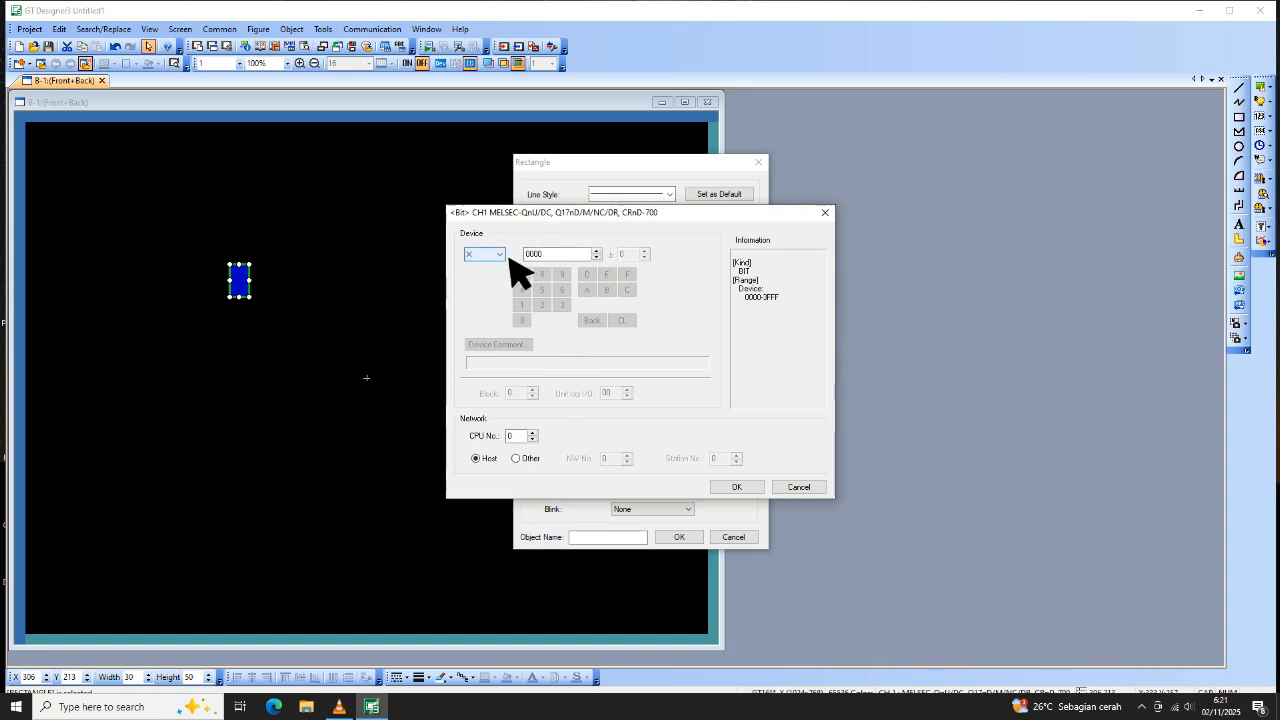
{"action": "left_click", "coordinate": [499, 254]}
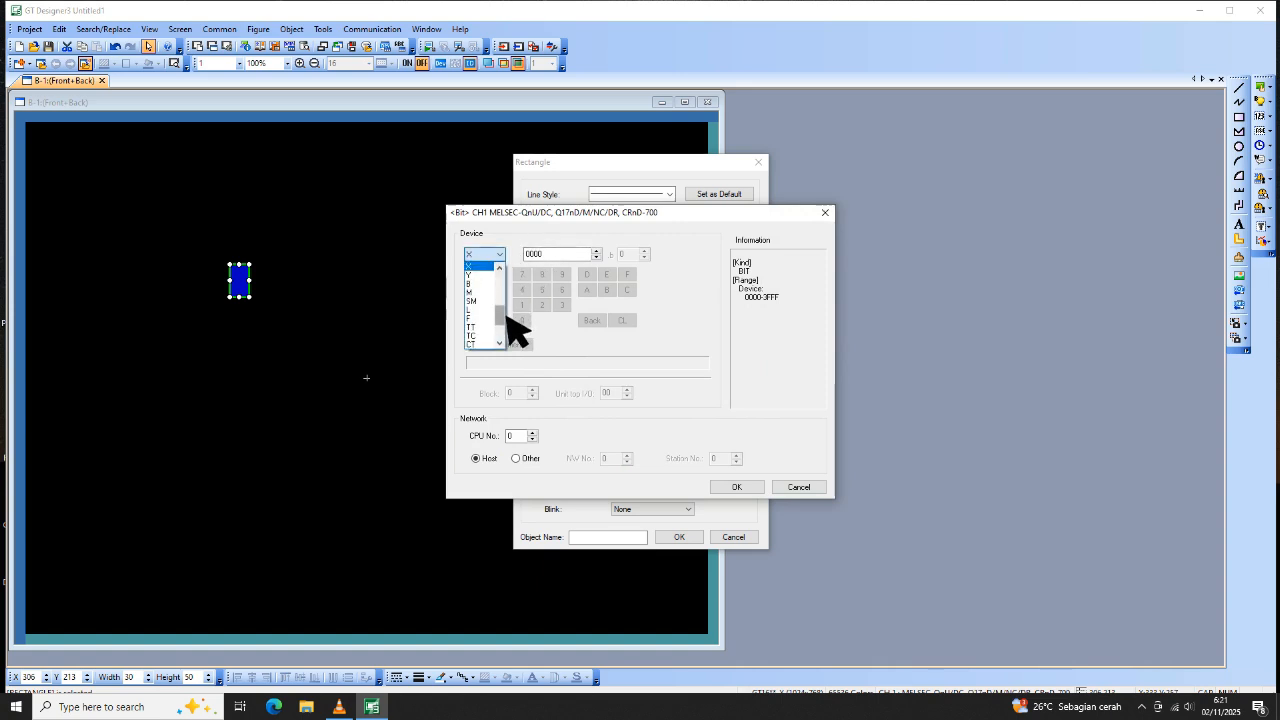
{"action": "scroll", "coordinate": [515, 285], "scroll_direction": "up", "scroll_amount": 3}
{"action": "left_click", "coordinate": [482, 267]}
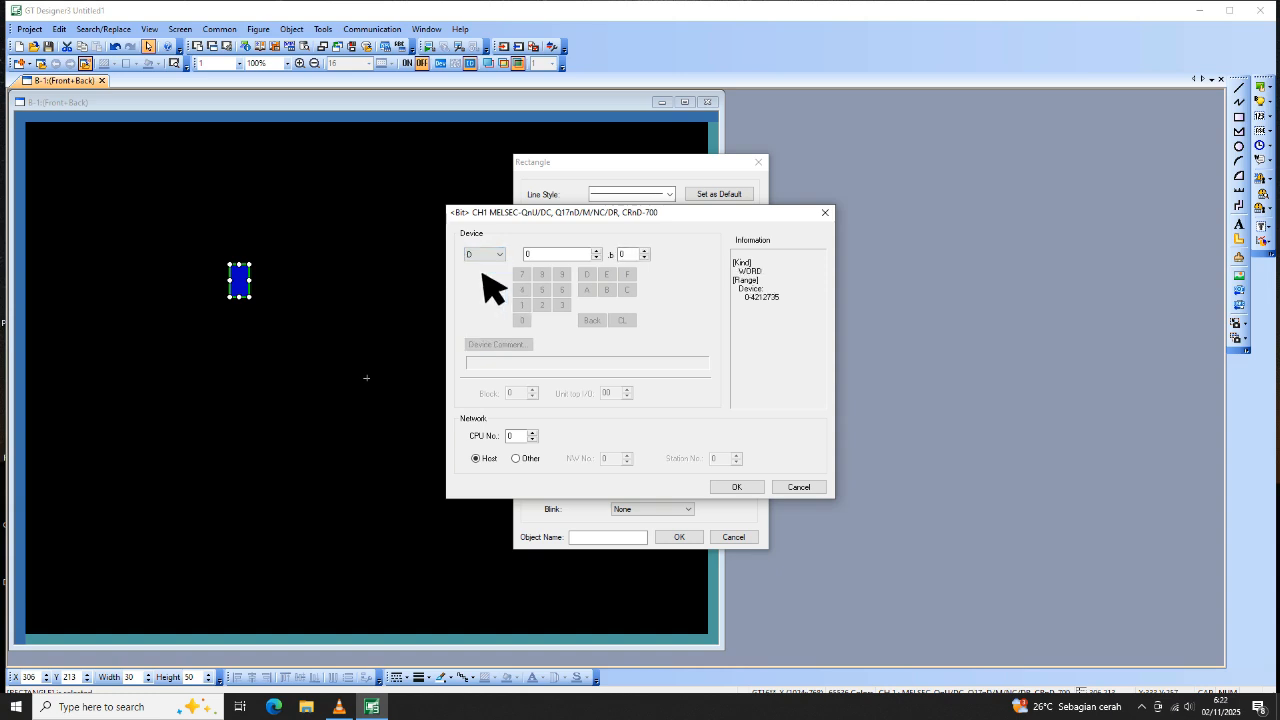
{"action": "left_click", "coordinate": [544, 255]}
{"action": "left_click", "coordinate": [527, 306]}
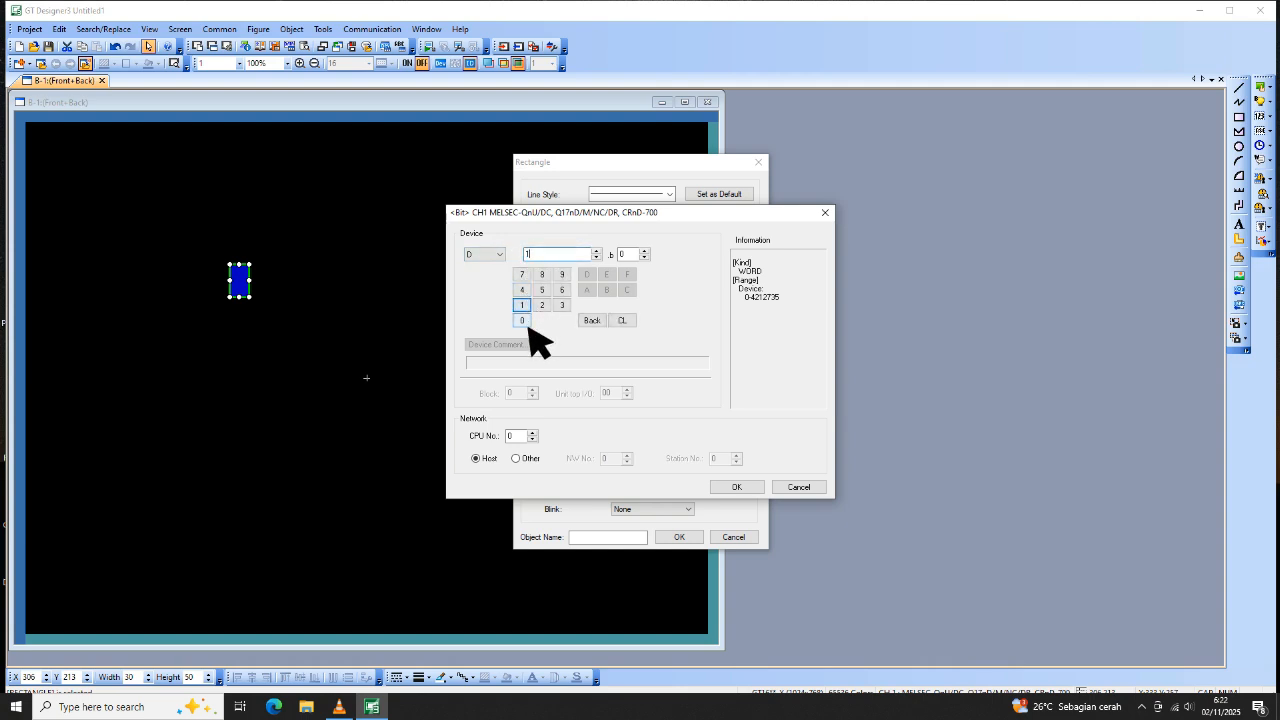
{"action": "left_click", "coordinate": [522, 321]}
{"action": "left_click", "coordinate": [740, 488]}
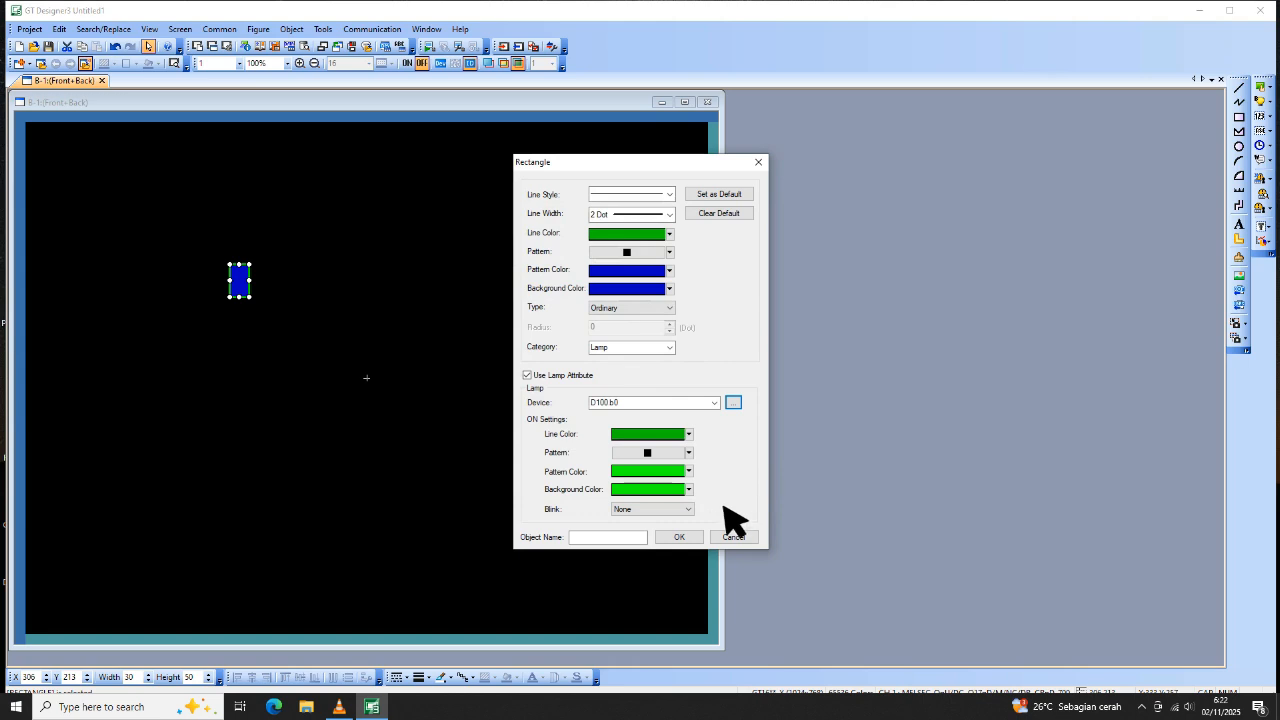
{"action": "left_click", "coordinate": [688, 539]}
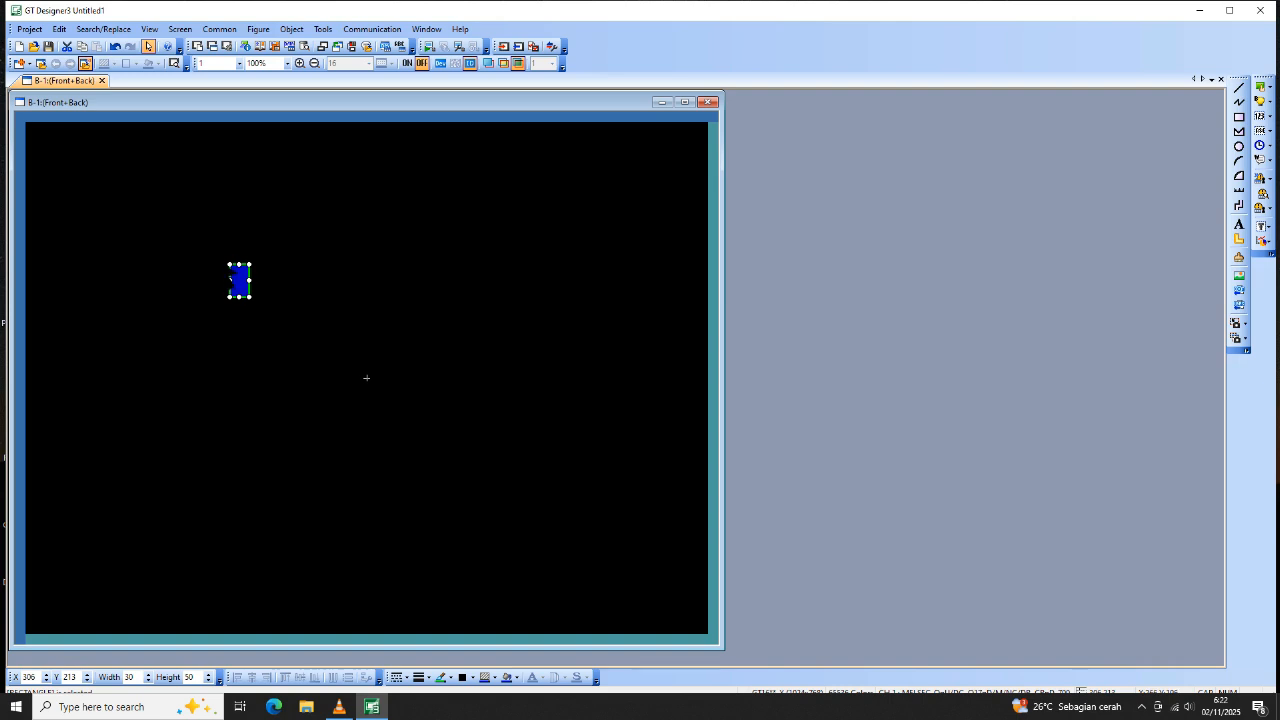
Copy the lamp rectangle and paste a duplicate immediately to its right, at about X 347, Y 213.
{"action": "right_click", "coordinate": [238, 283]}
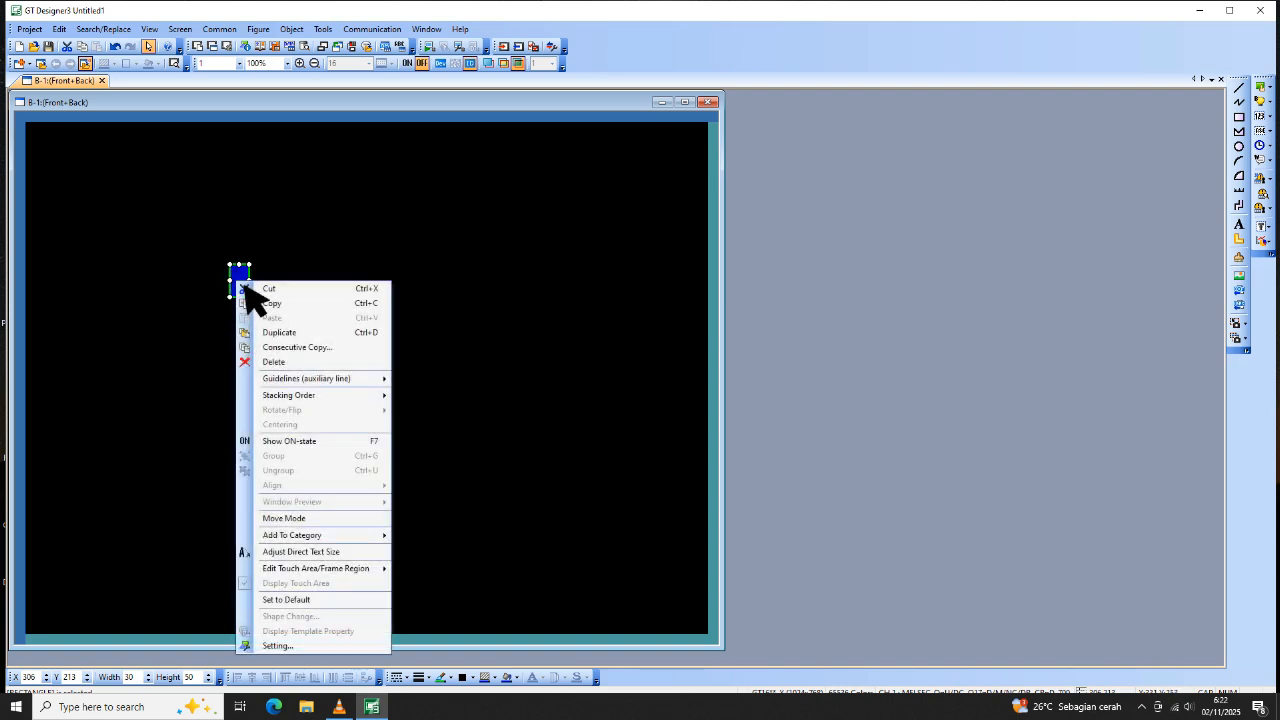
{"action": "left_click", "coordinate": [296, 305]}
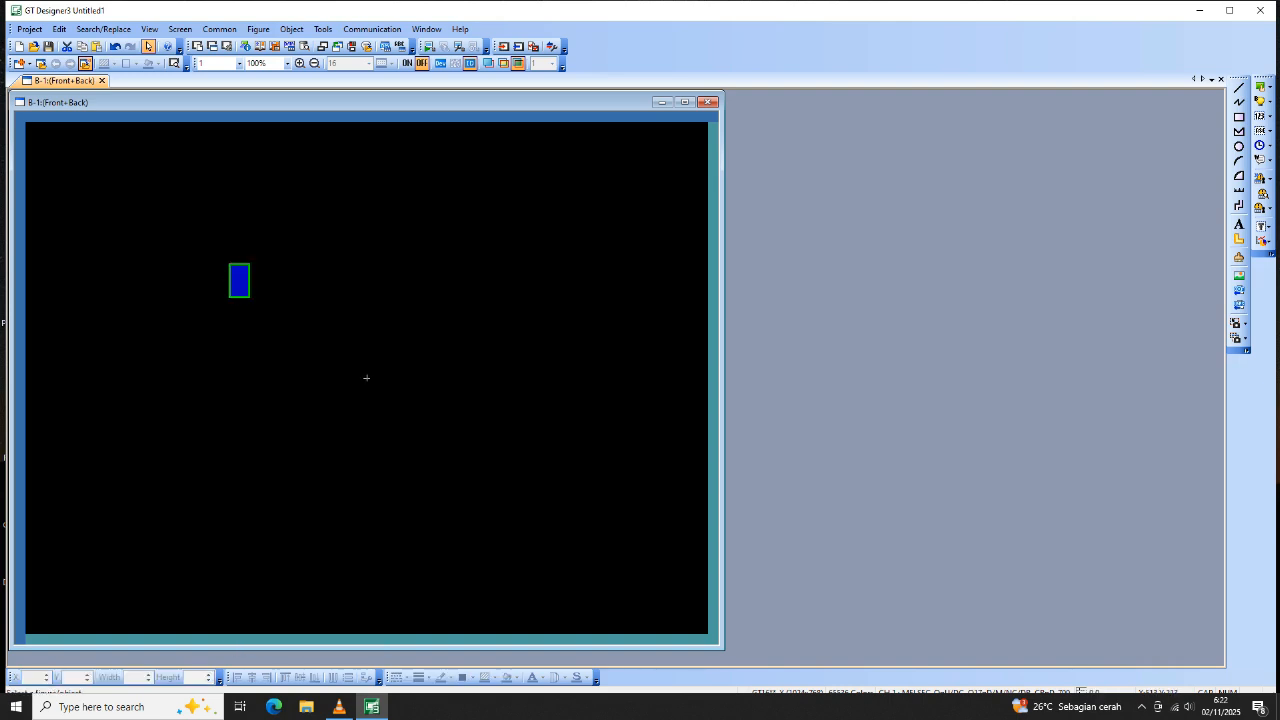
{"action": "right_click", "coordinate": [358, 254]}
{"action": "left_click", "coordinate": [404, 292]}
{"action": "left_click", "coordinate": [267, 272]}
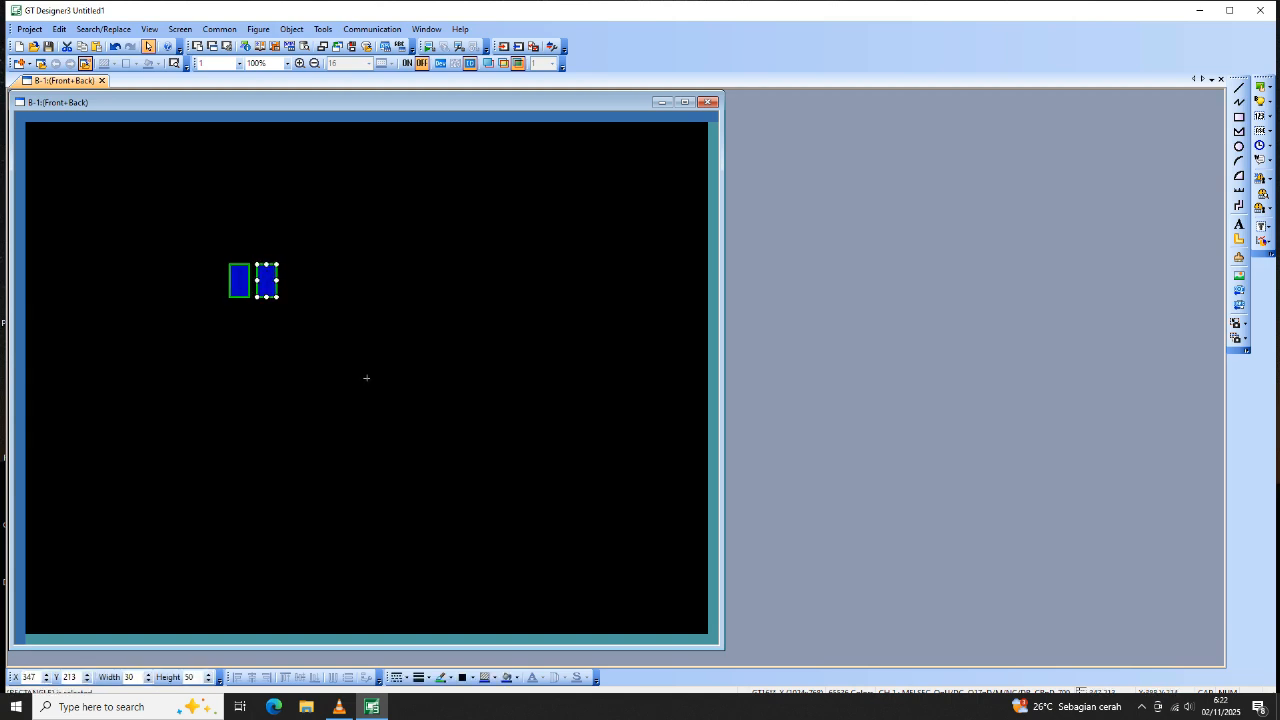
Paste two more copies of the lamp rectangle to extend the row to four.
{"action": "right_click", "coordinate": [308, 251]}
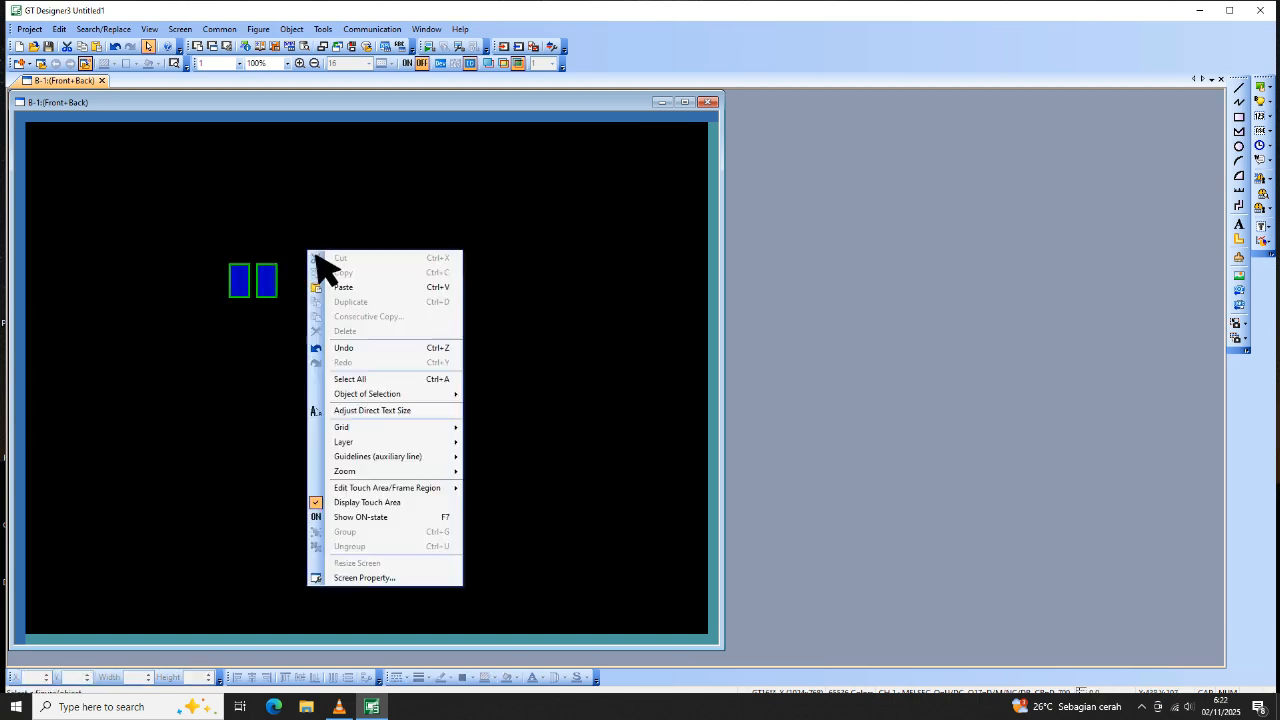
{"action": "left_click", "coordinate": [350, 291]}
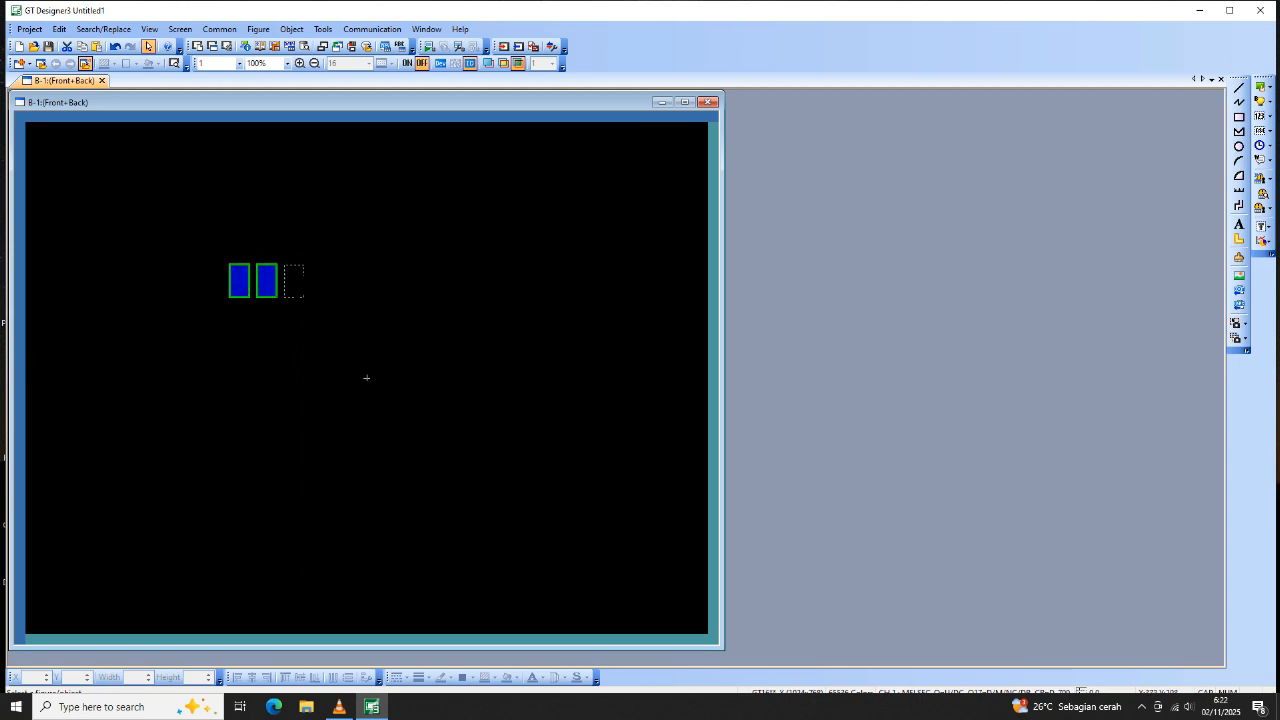
{"action": "left_click", "coordinate": [366, 377]}
{"action": "right_click", "coordinate": [345, 251]}
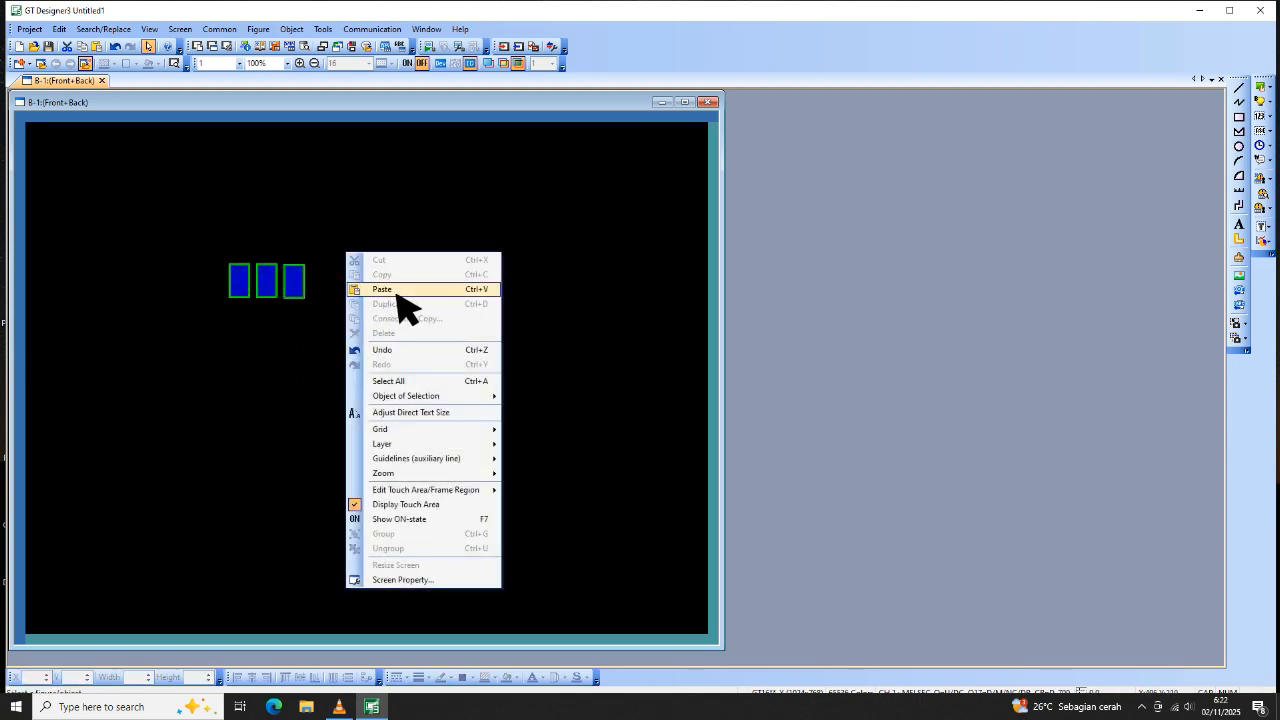
{"action": "left_click", "coordinate": [400, 287]}
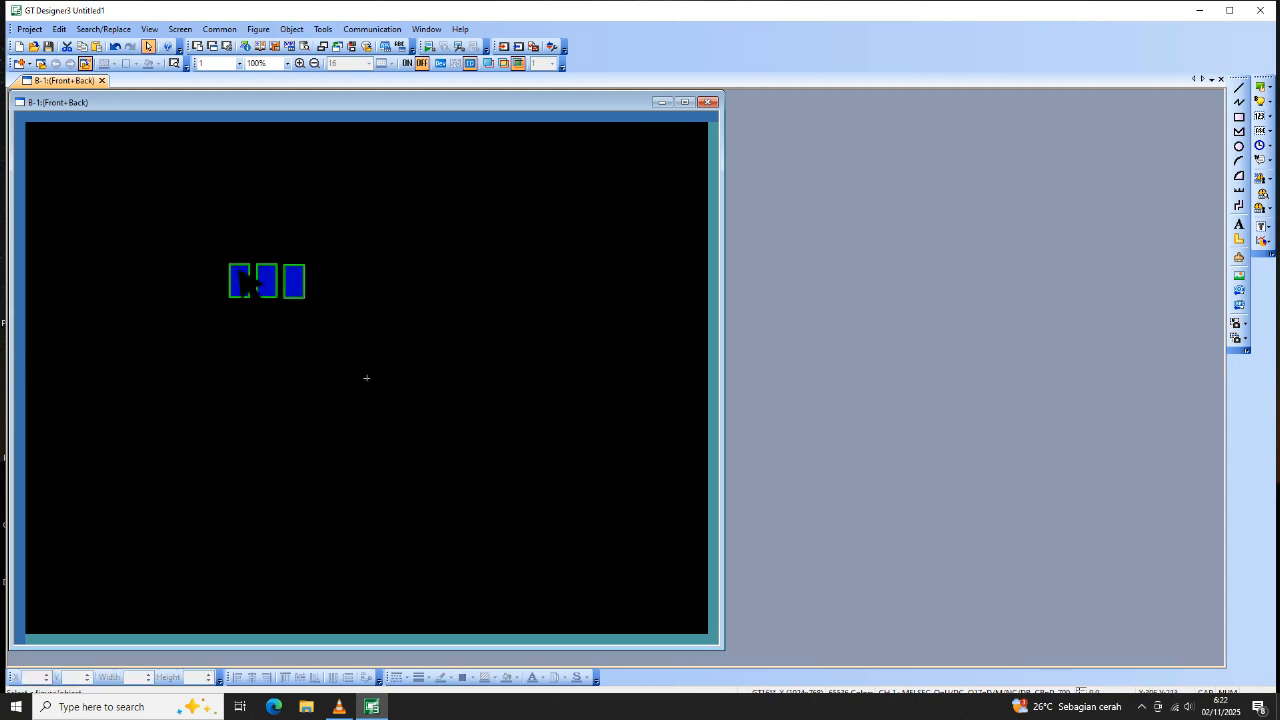
{"action": "left_click", "coordinate": [366, 377]}
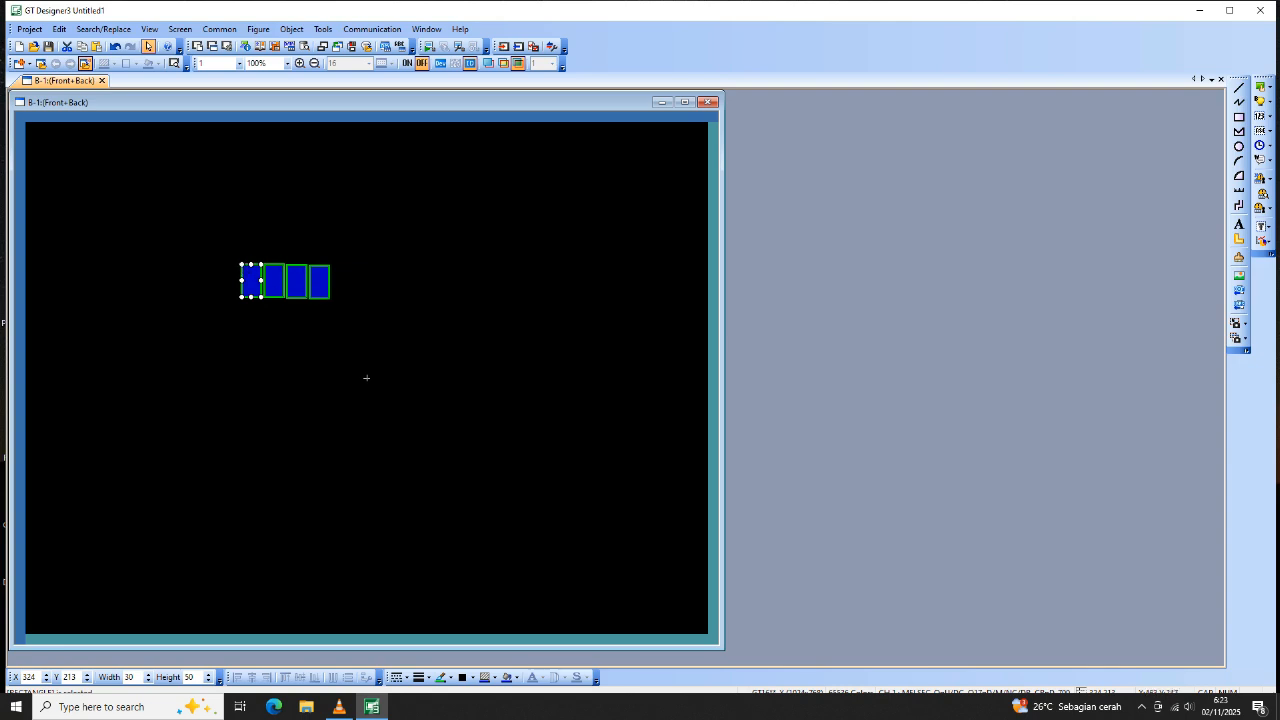
Align all four lamp rectangles with Center (Vertical).
{"action": "left_click_drag", "start_coordinate": [214, 237], "coordinate": [409, 331]}
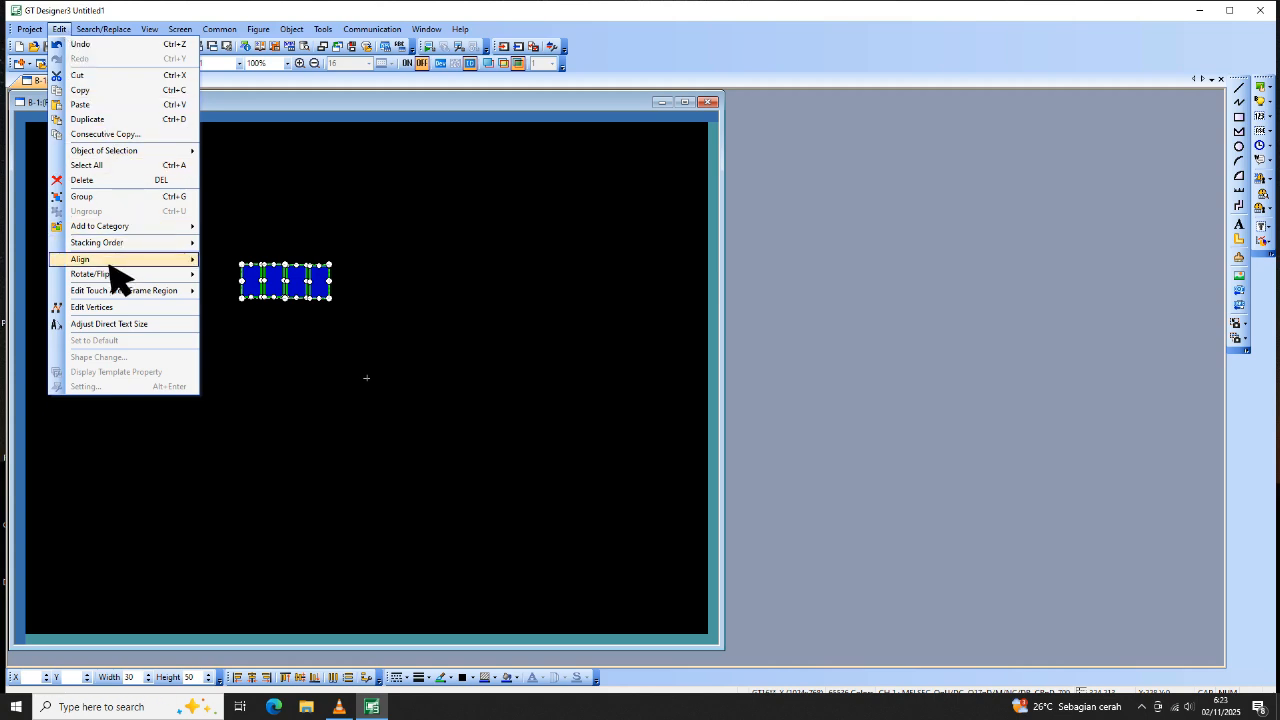
{"action": "mouse_move", "coordinate": [110, 266]}
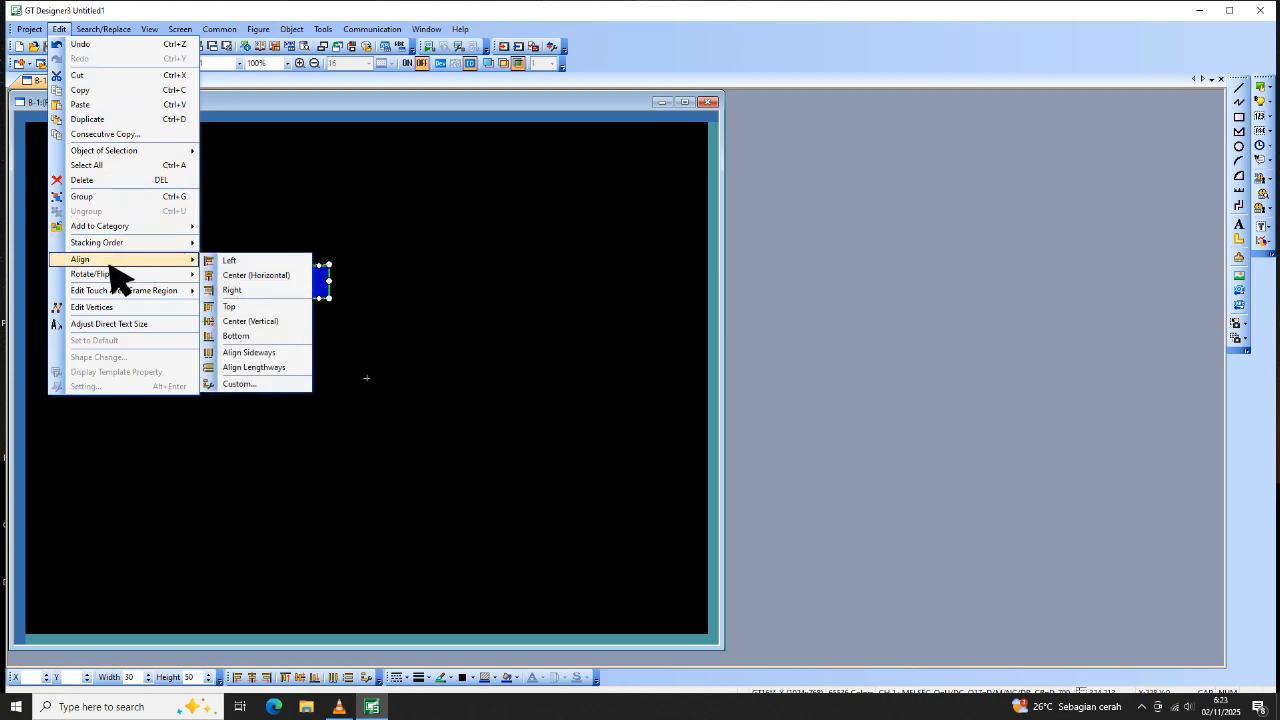
{"action": "left_click", "coordinate": [280, 323]}
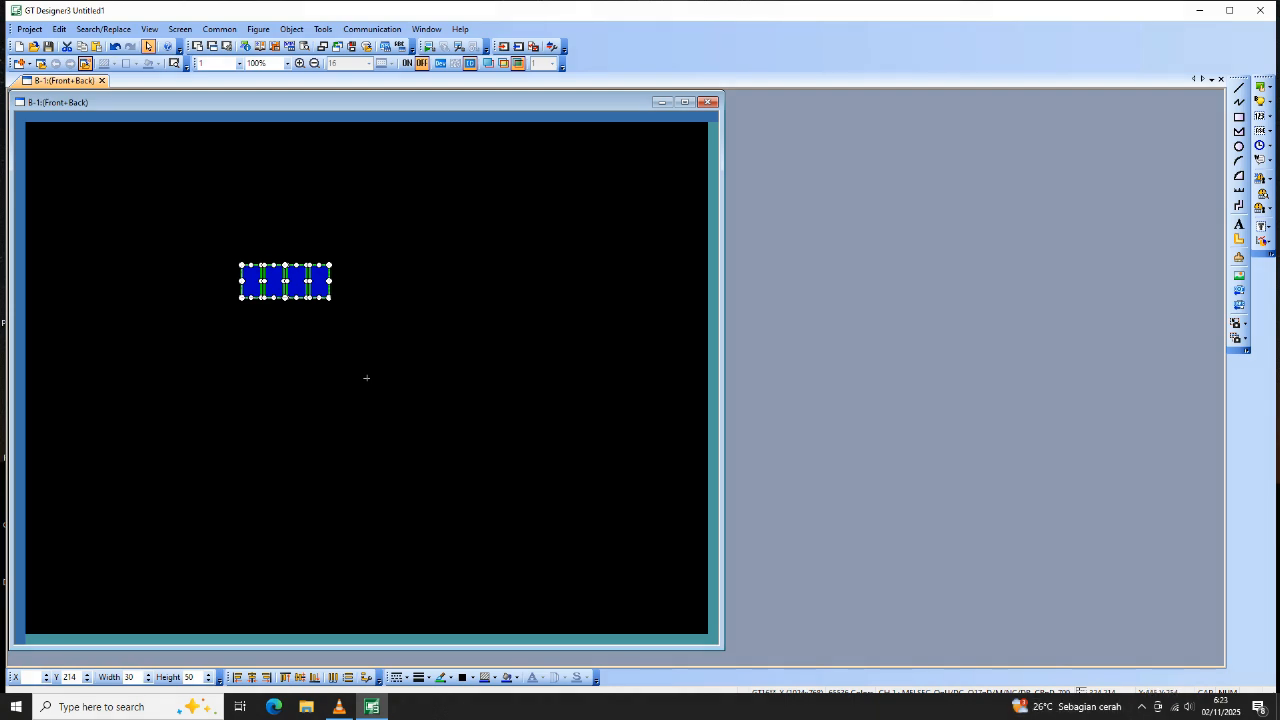
Copy the four aligned rectangles and paste the set directly to the right of the row, at about Y 216.
{"action": "right_click", "coordinate": [321, 286]}
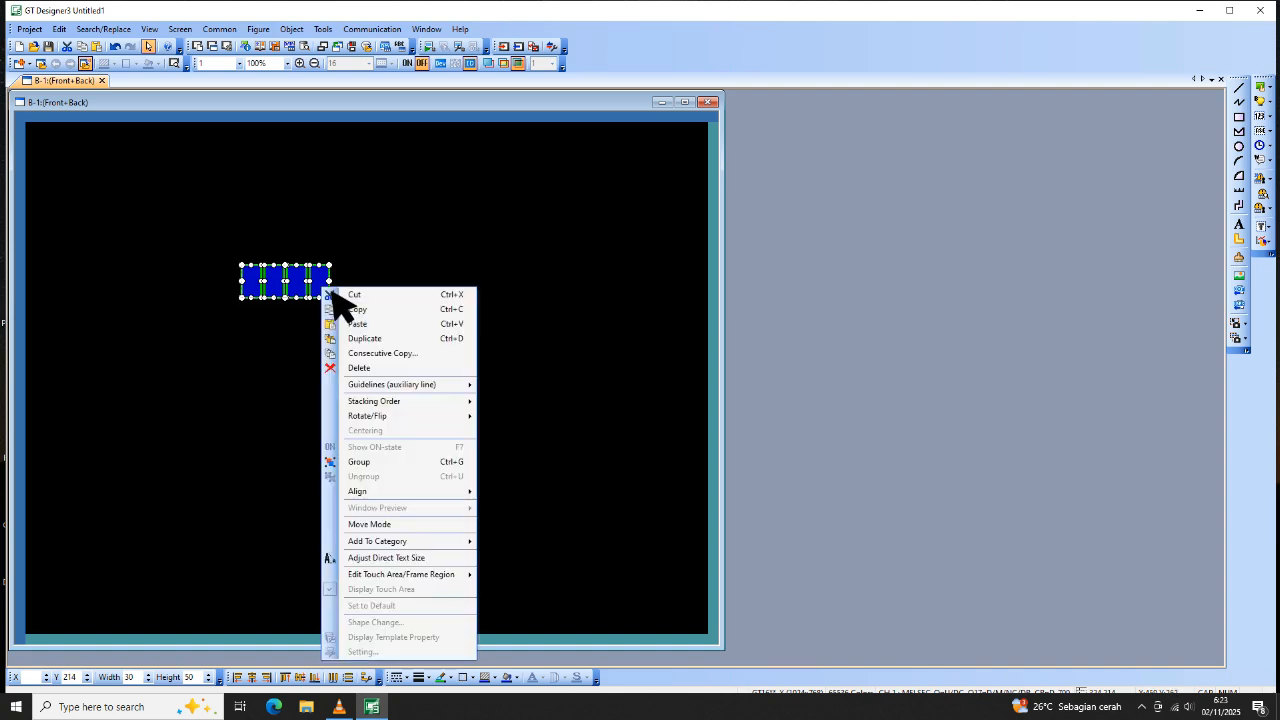
{"action": "left_click", "coordinate": [398, 306]}
{"action": "right_click", "coordinate": [435, 269]}
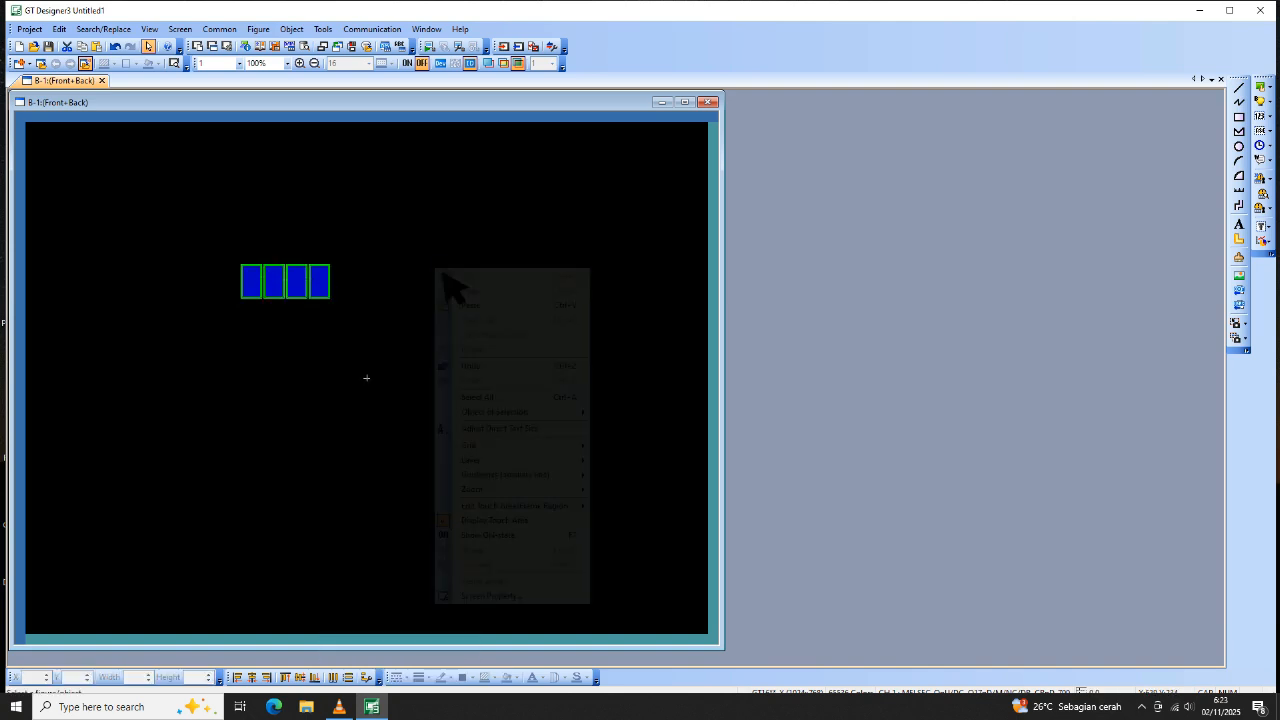
{"action": "left_click", "coordinate": [486, 310]}
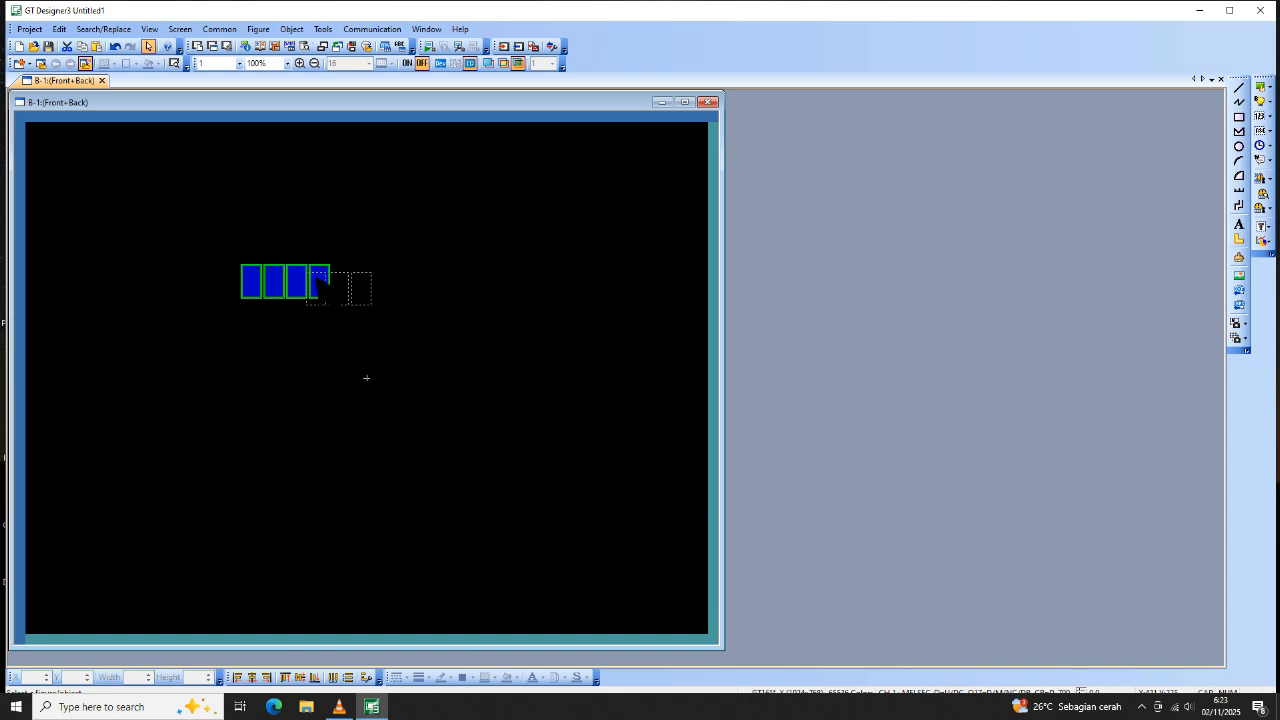
{"action": "left_click", "coordinate": [344, 276]}
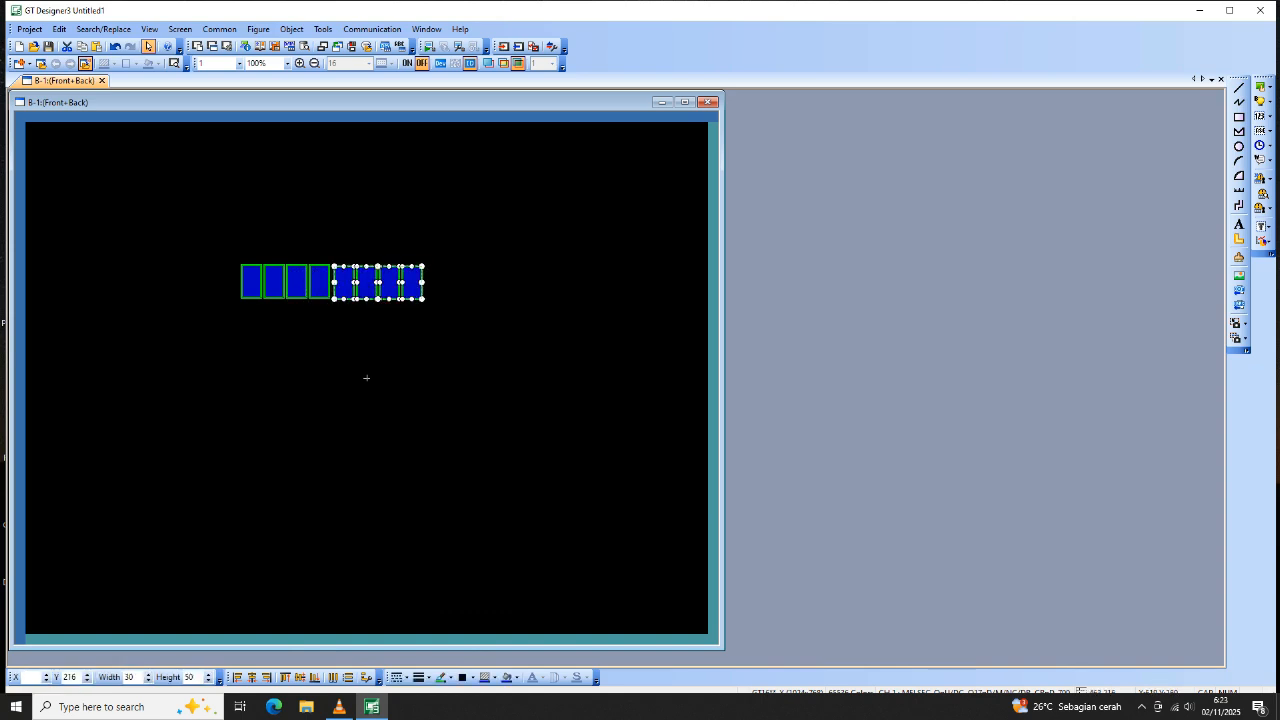
Paste another set of four rectangles at the right end of the eight-rectangle row, at about Y 219.
{"action": "right_click", "coordinate": [471, 215]}
{"action": "left_click", "coordinate": [523, 254]}
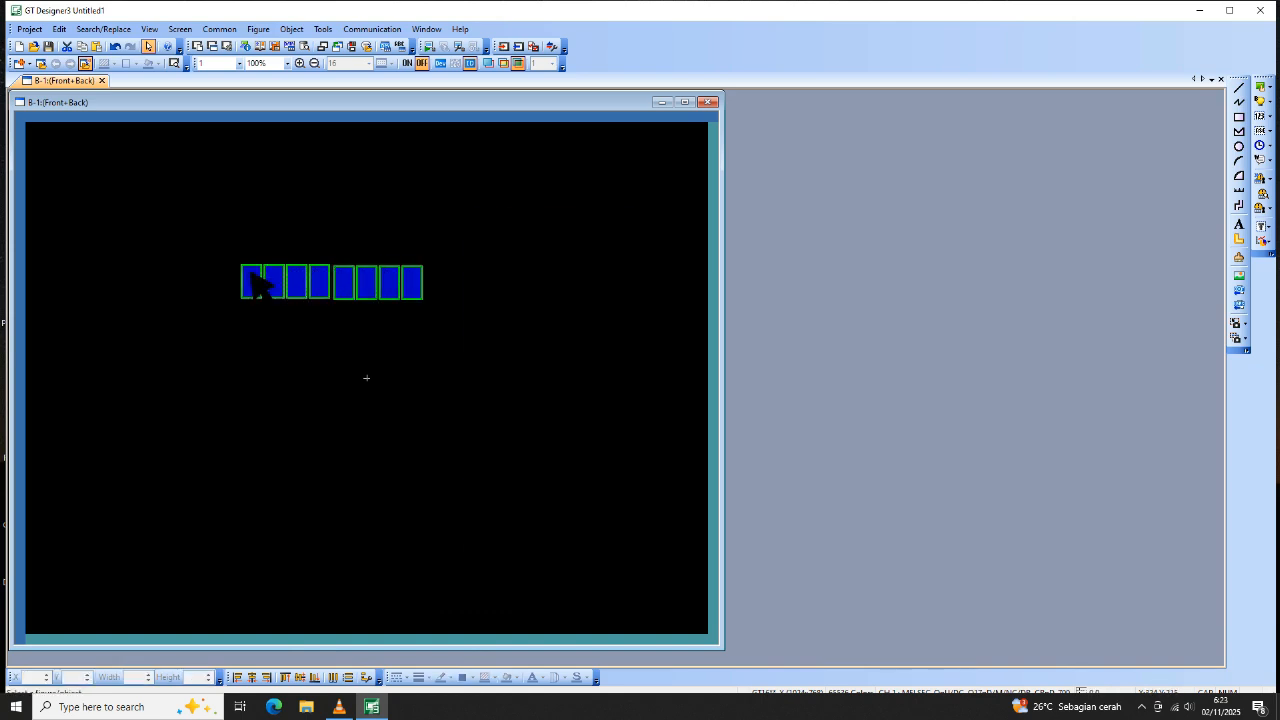
{"action": "left_click", "coordinate": [466, 288]}
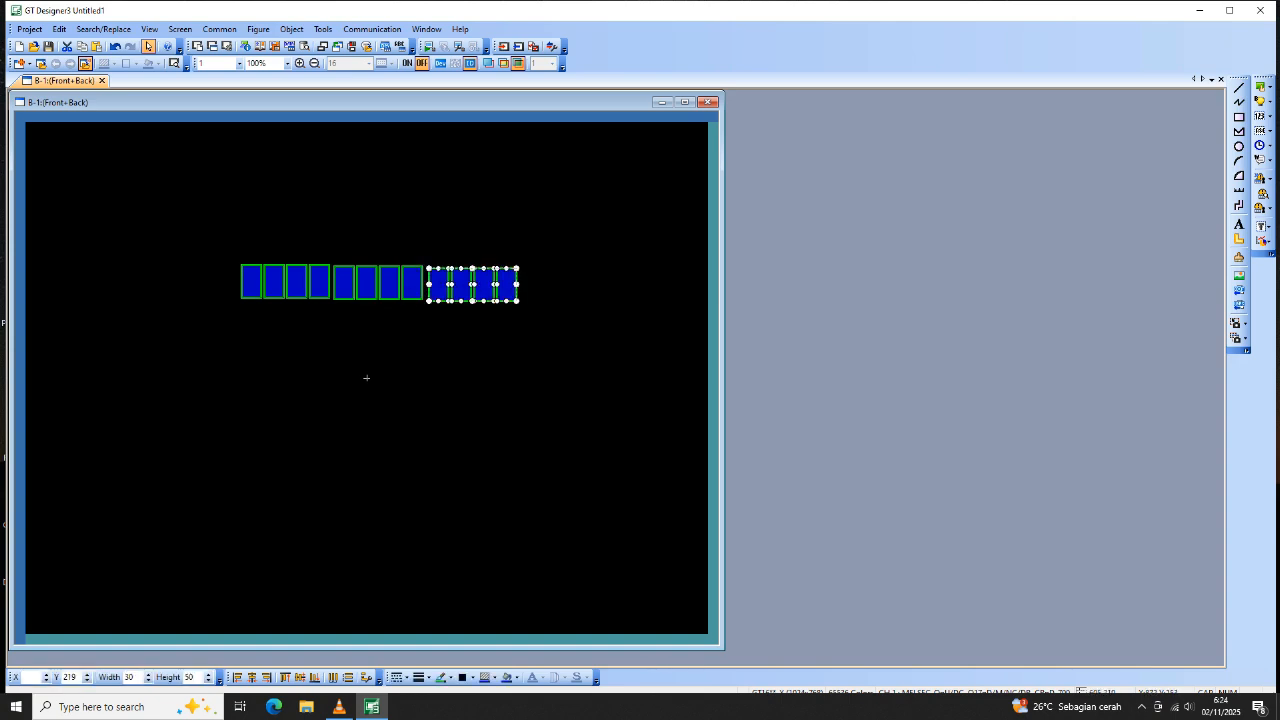
Paste a fourth set of four rectangles at the right end of the twelve-rectangle row.
{"action": "right_click", "coordinate": [608, 226]}
{"action": "left_click", "coordinate": [660, 264]}
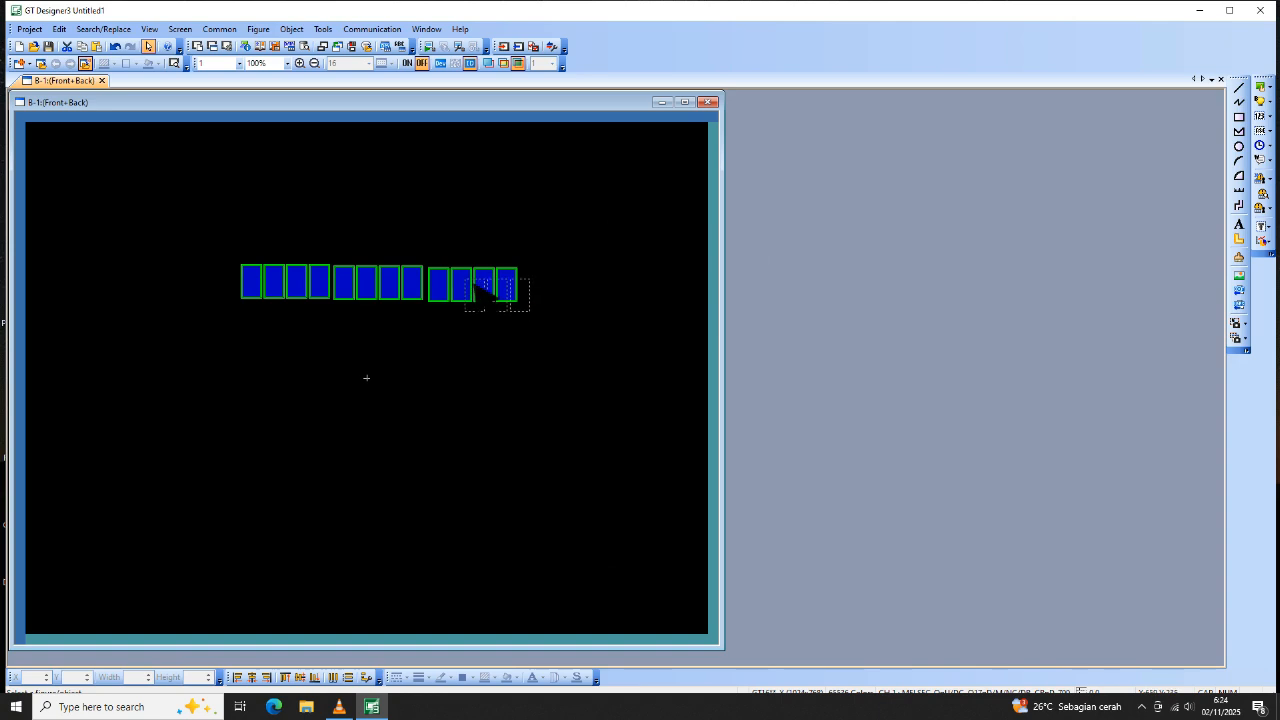
{"action": "left_click", "coordinate": [536, 283]}
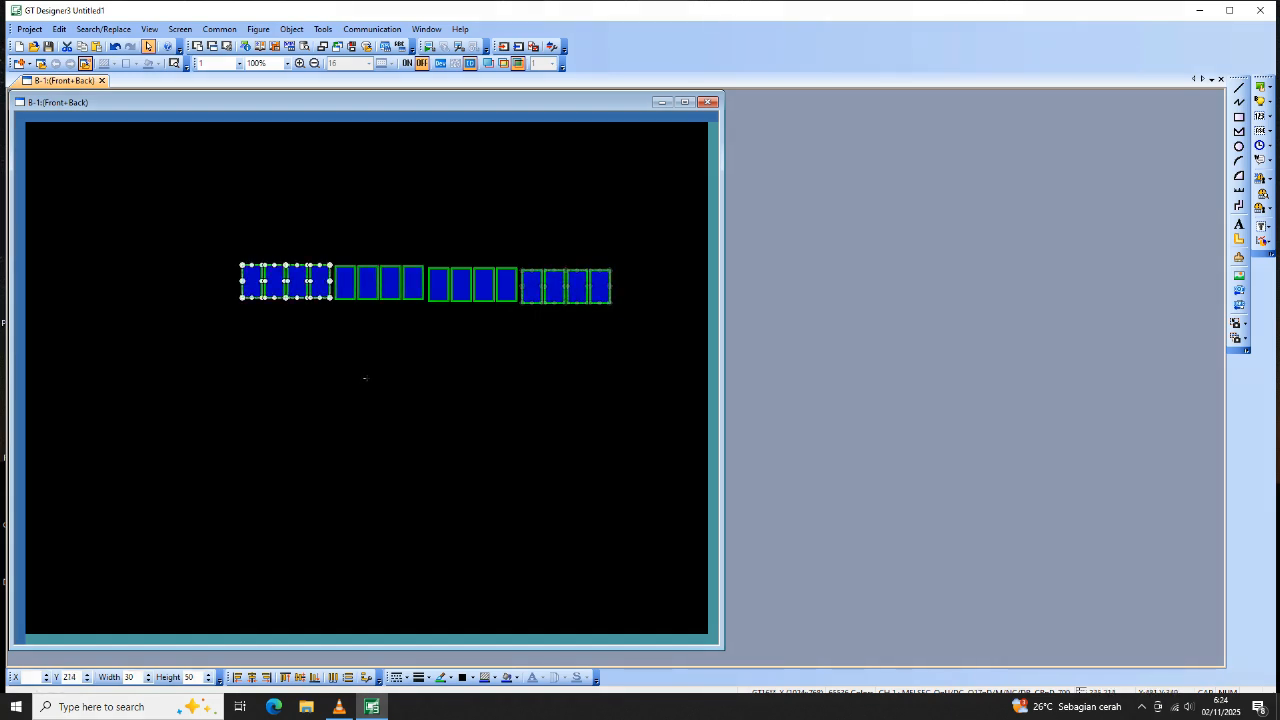
Align all sixteen lamp rectangles with Center (Vertical) and shift the row left to the middle of the base screen.
{"action": "left_click", "coordinate": [346, 357]}
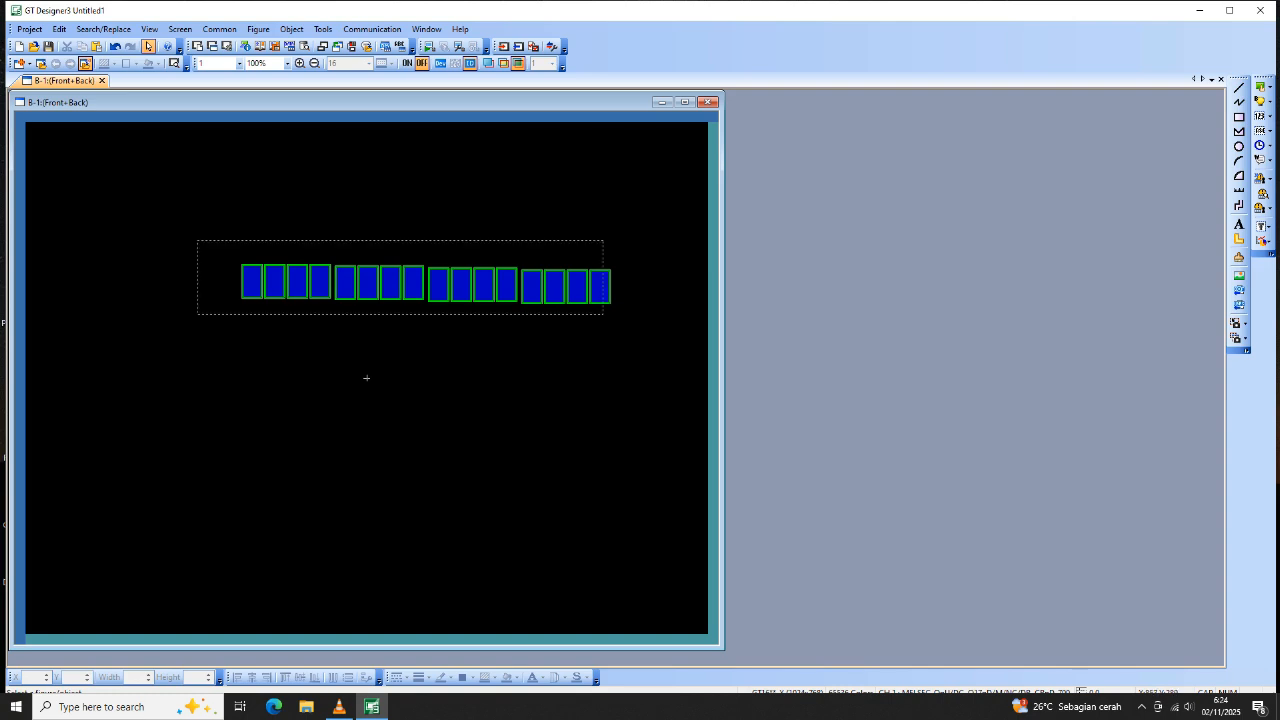
{"action": "key", "text": "ctrl+a"}
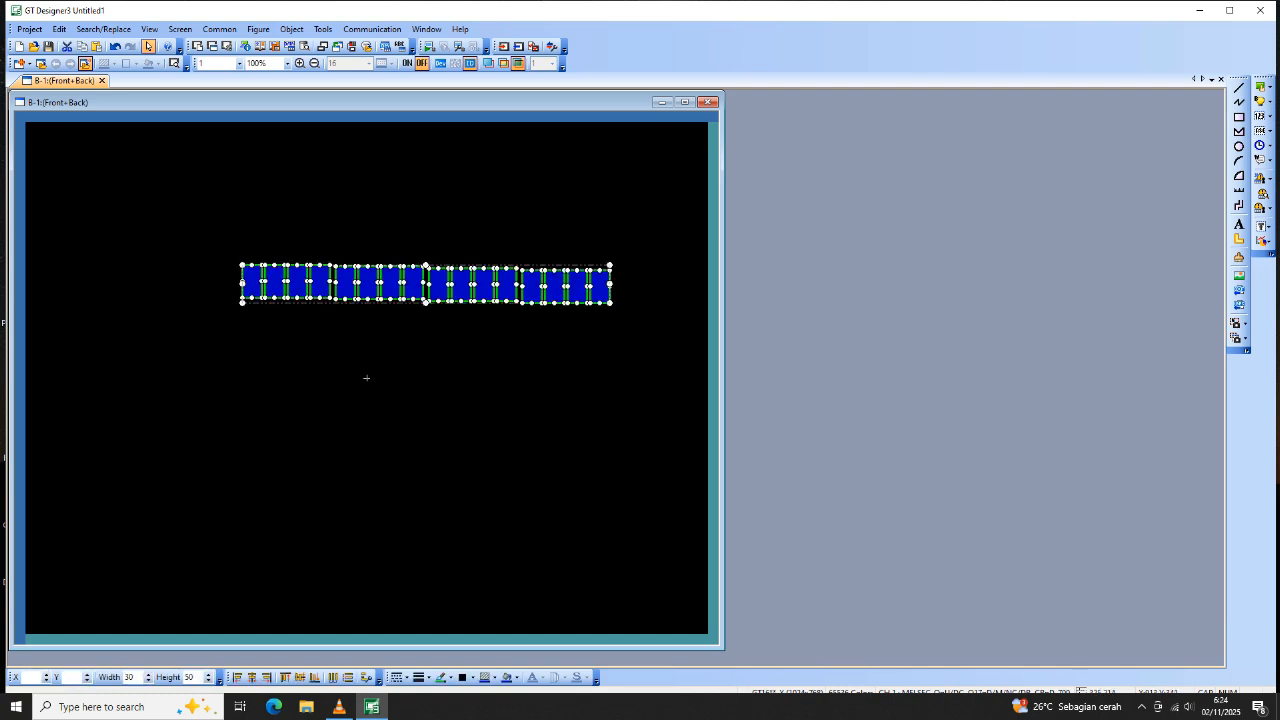
{"action": "left_click", "coordinate": [62, 30]}
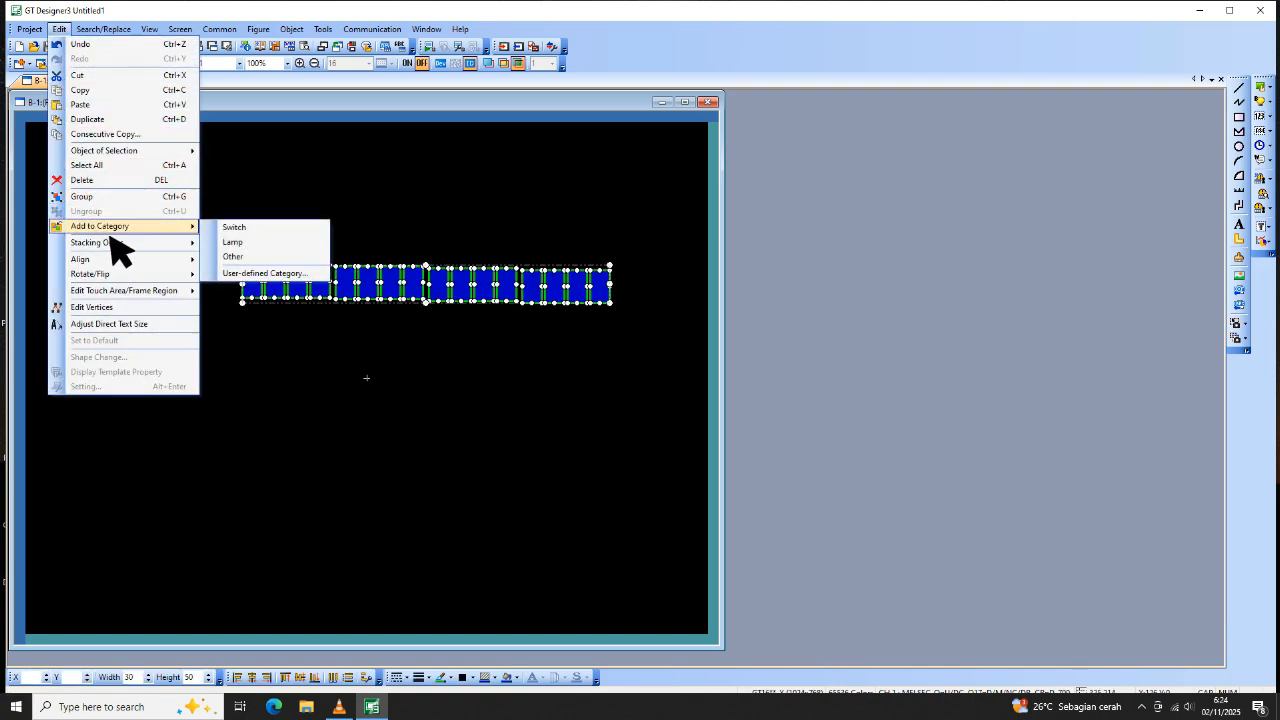
{"action": "mouse_move", "coordinate": [120, 266]}
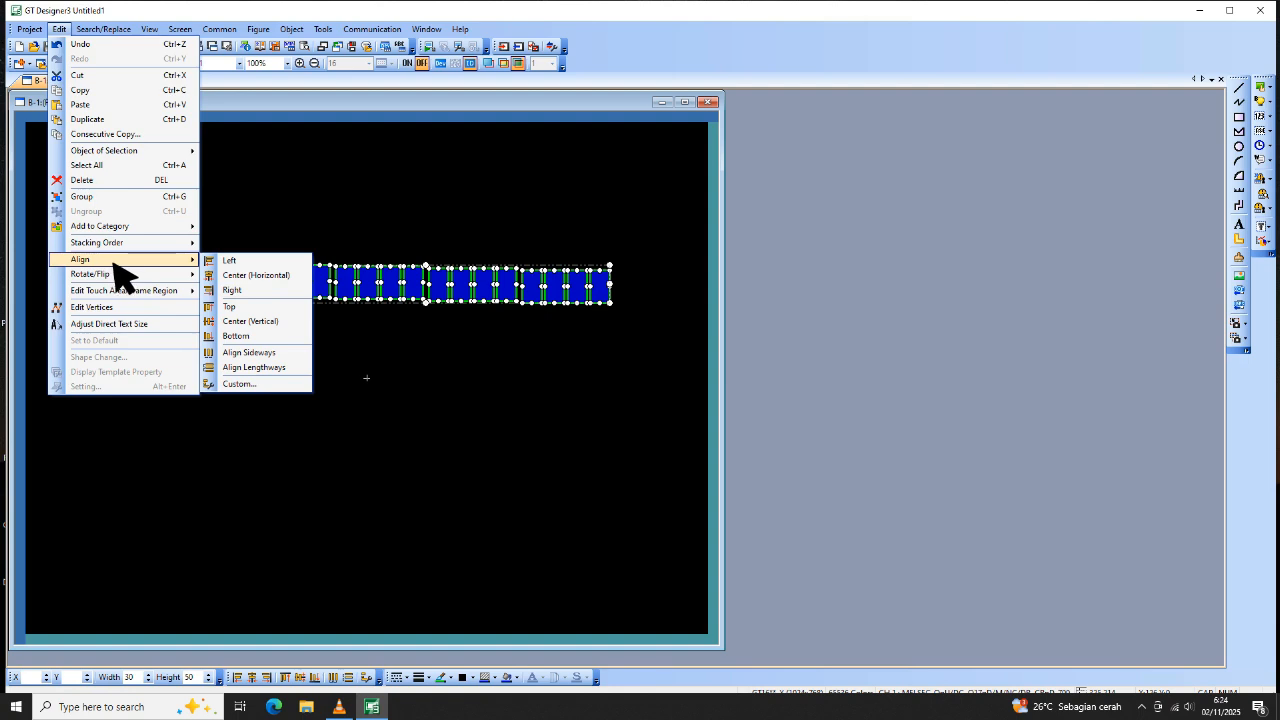
{"action": "left_click", "coordinate": [250, 321]}
{"action": "left_click", "coordinate": [358, 362]}
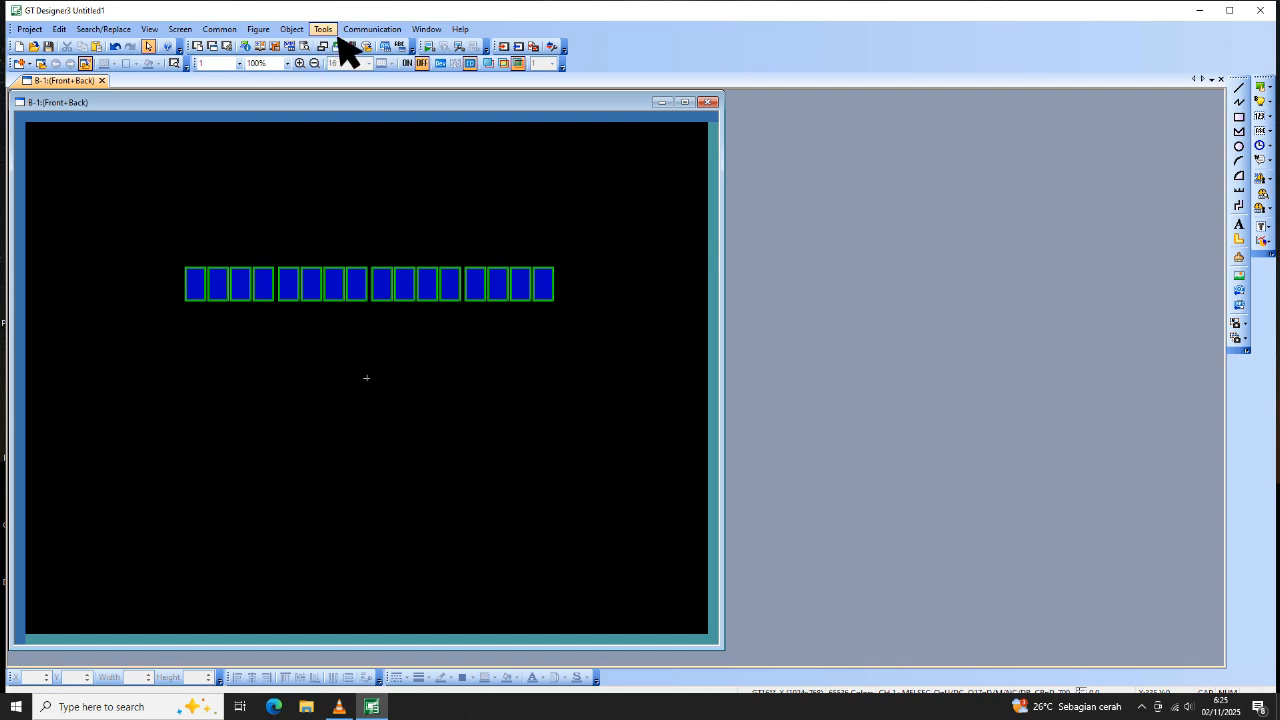
Place a text figure above the middle of the lamp row with the text b0.
{"action": "left_click", "coordinate": [298, 30]}
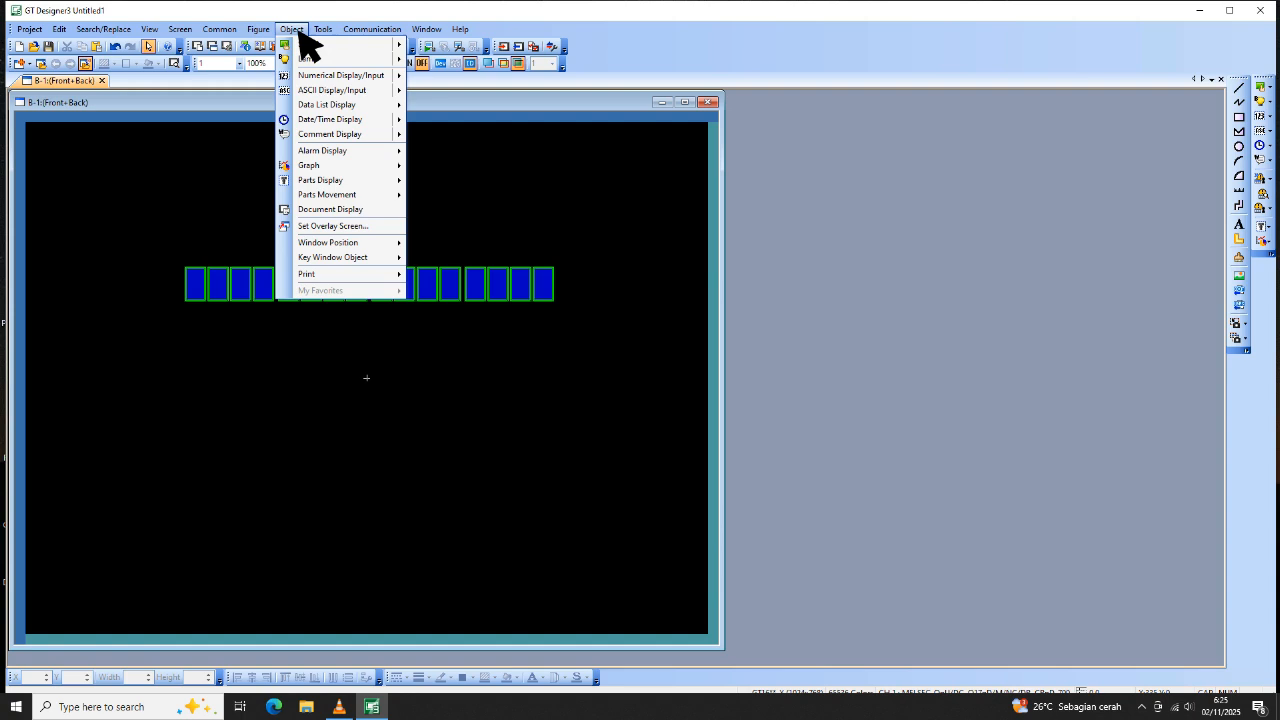
{"action": "mouse_move", "coordinate": [270, 31]}
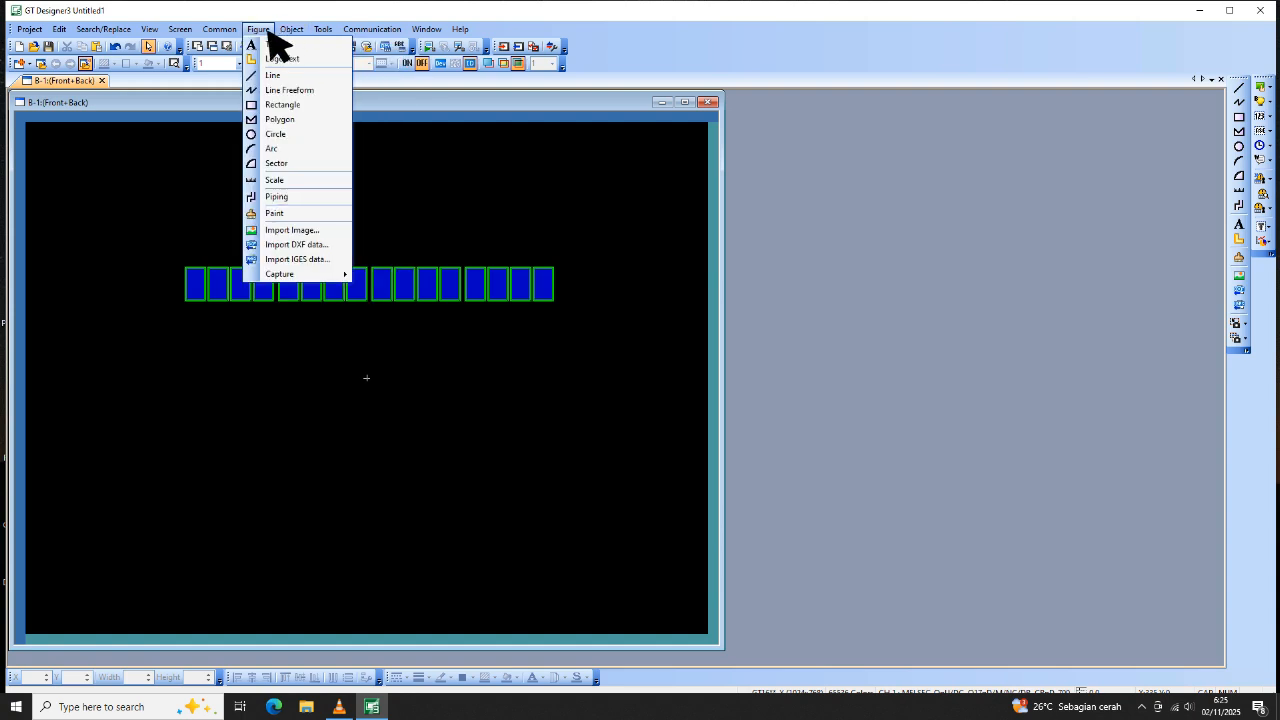
{"action": "left_click", "coordinate": [282, 47]}
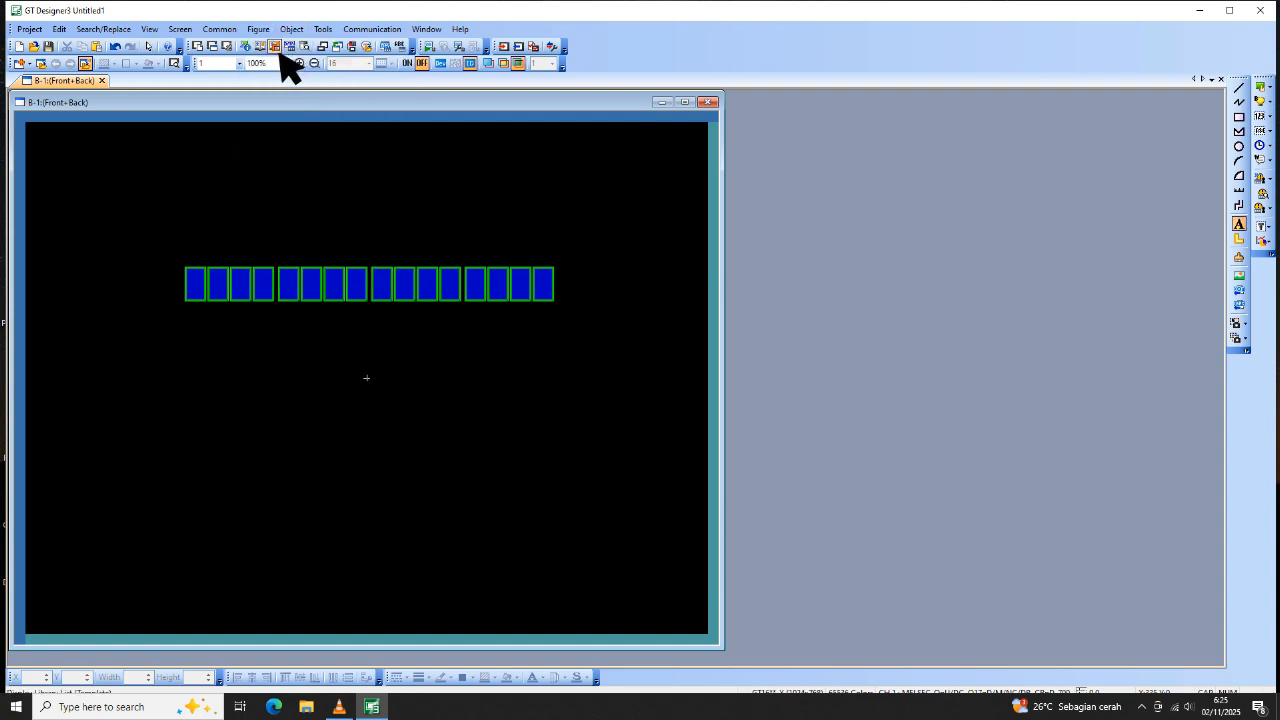
{"action": "left_click", "coordinate": [366, 377]}
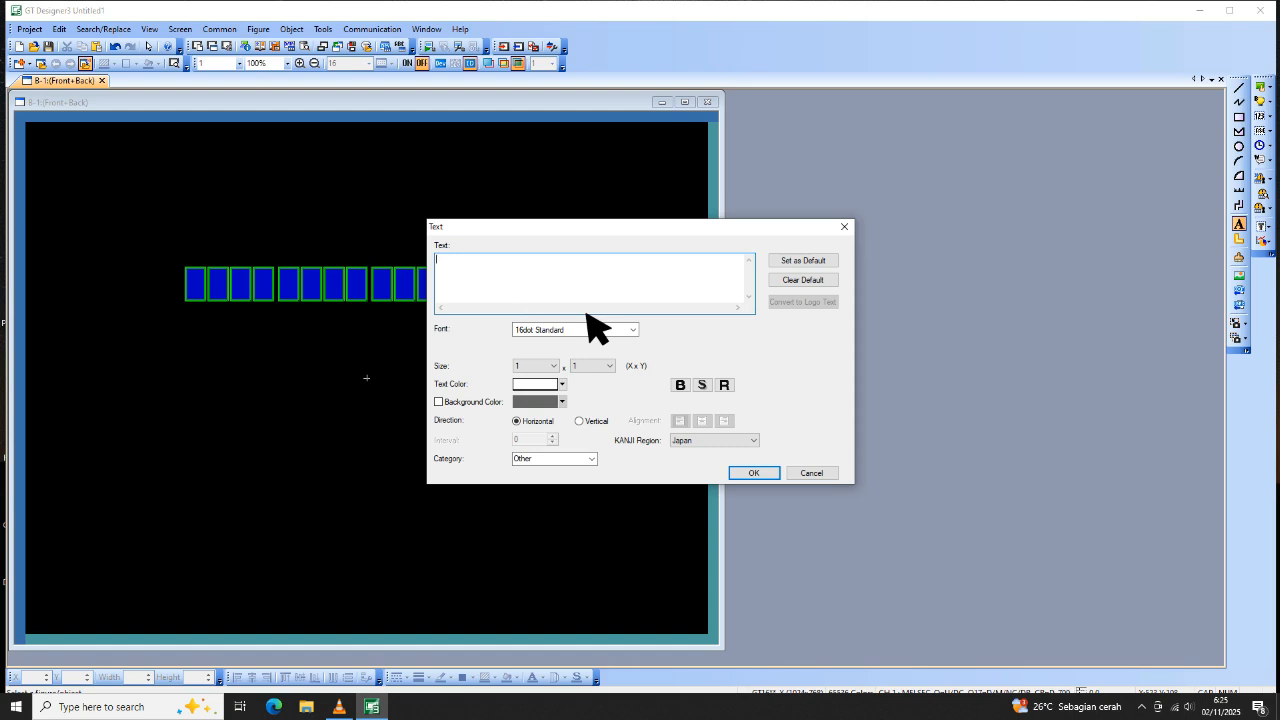
{"action": "type", "text": "B"}
{"action": "key", "text": "BackSpace"}
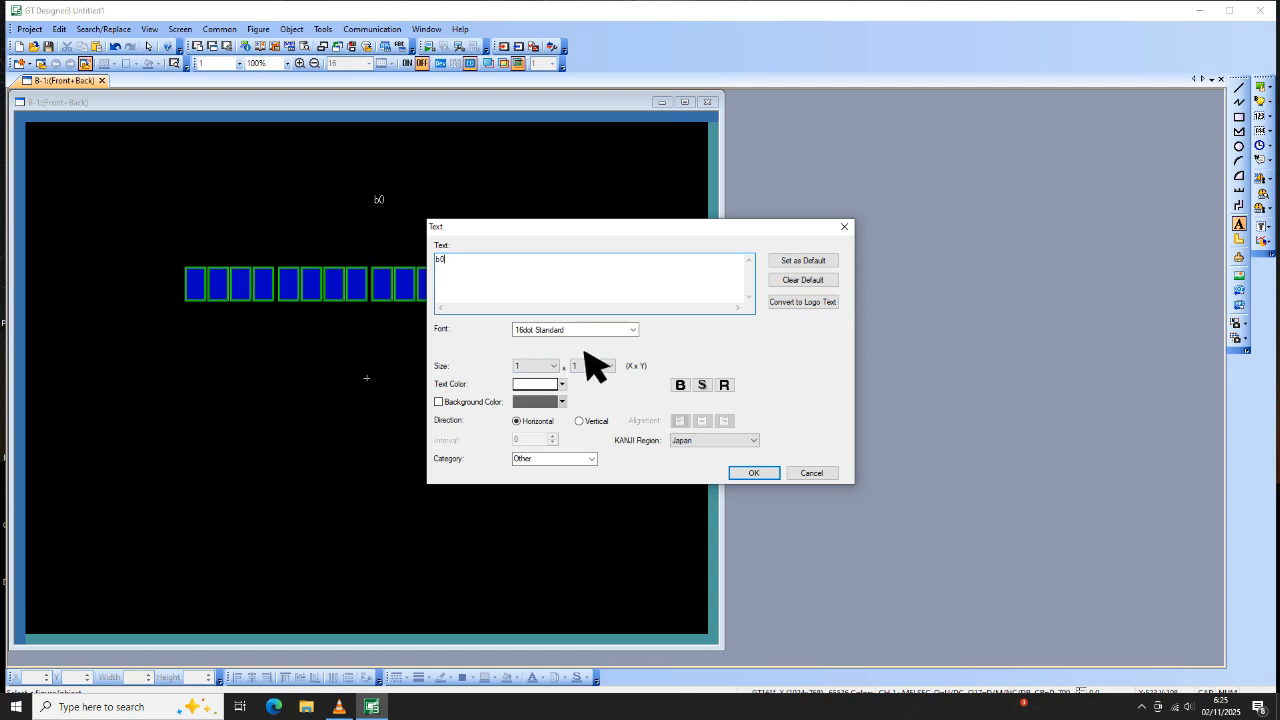
Give the new b0 text the Arial Black font and a size of 20 dots.
{"action": "left_click", "coordinate": [634, 330]}
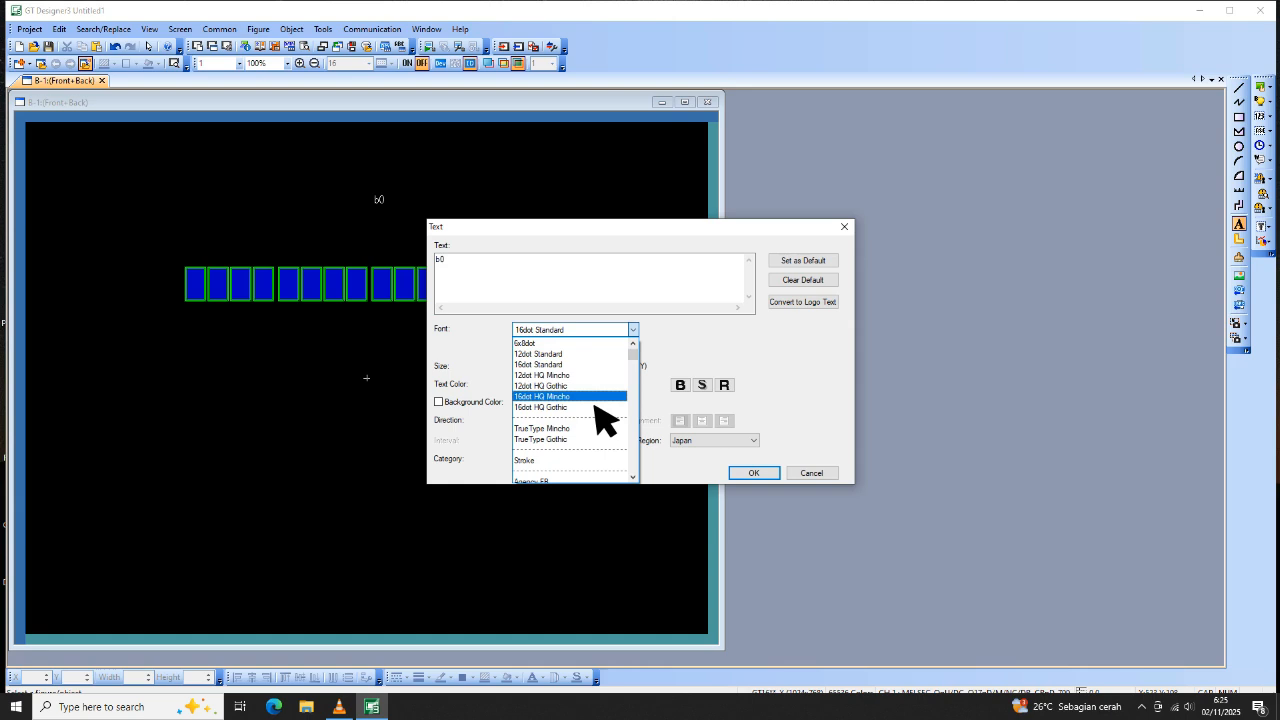
{"action": "scroll", "coordinate": [594, 404], "scroll_direction": "down", "scroll_amount": 2}
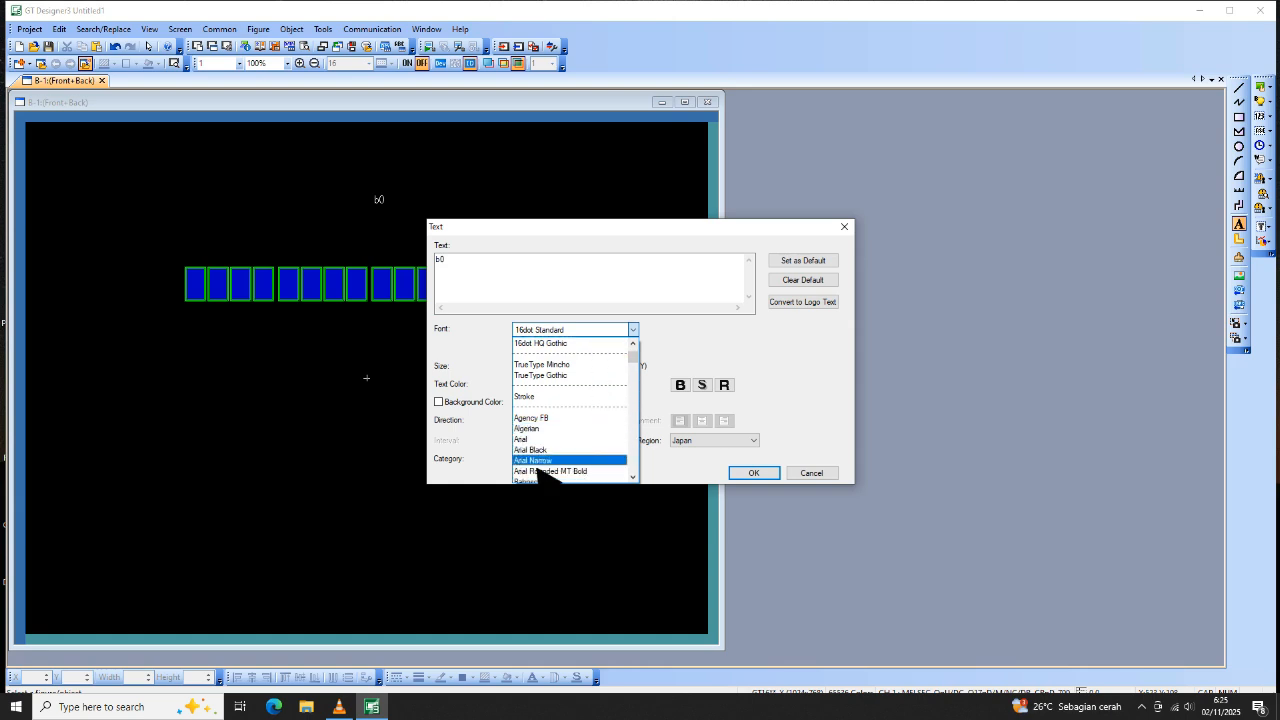
{"action": "left_click", "coordinate": [545, 452]}
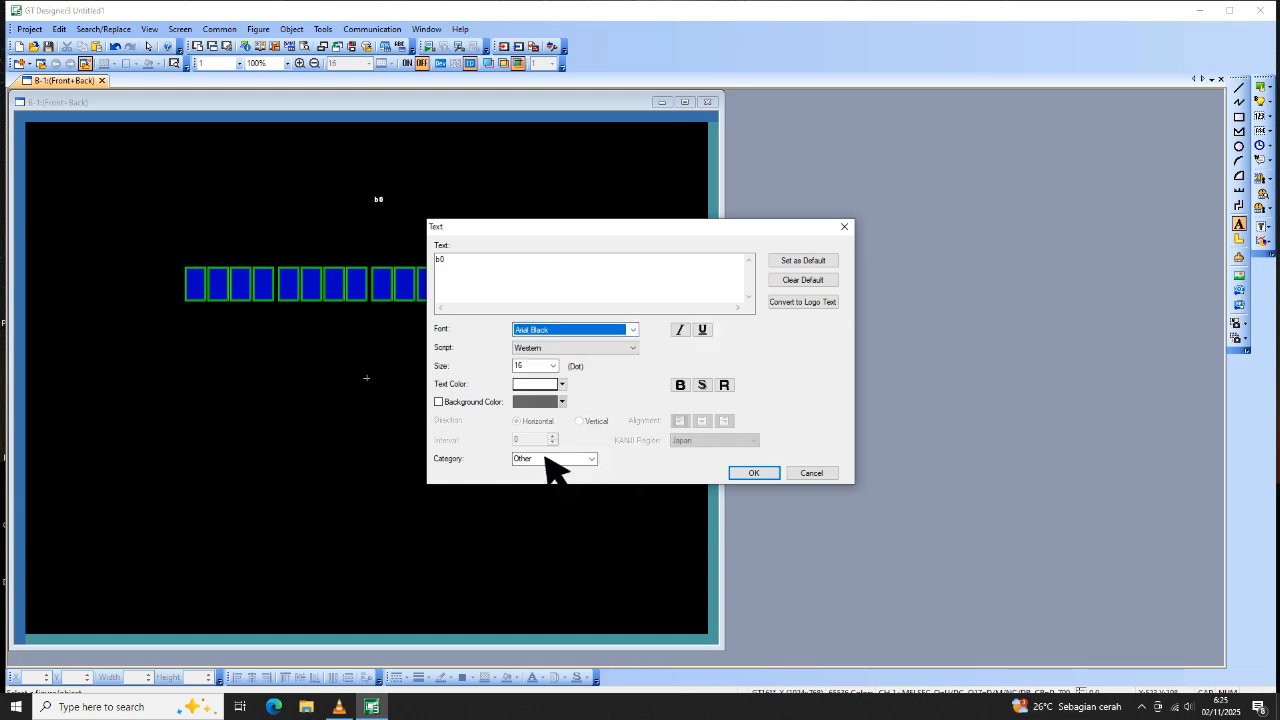
{"action": "left_click", "coordinate": [562, 368]}
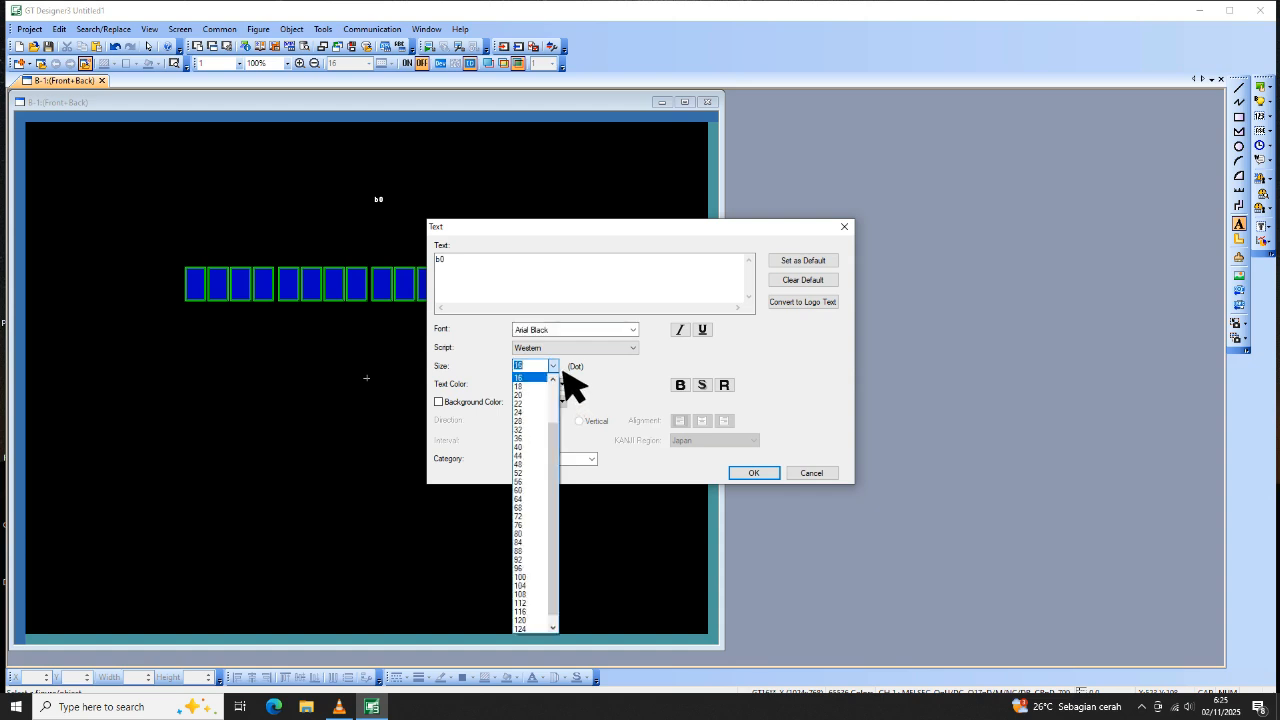
{"action": "left_click", "coordinate": [536, 396]}
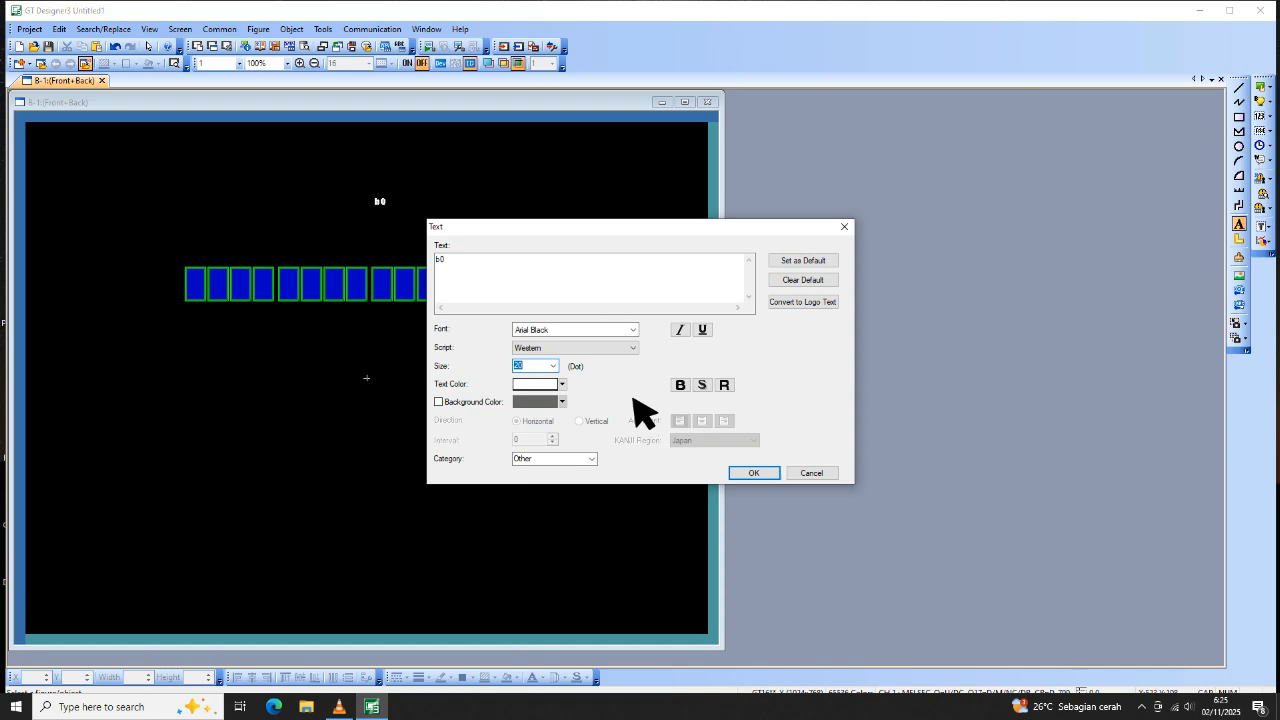
{"action": "left_click", "coordinate": [760, 478]}
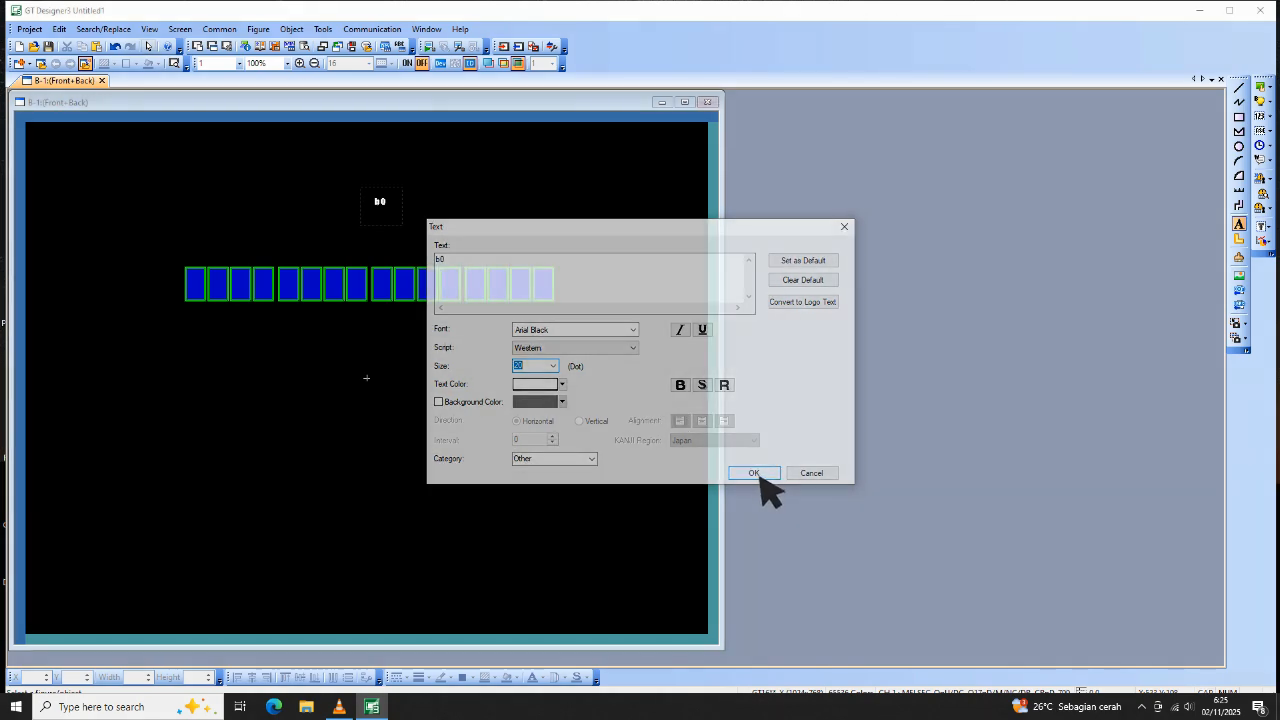
Change the b0 label's text color to cyan and its size to 24 dots.
{"action": "double_click", "coordinate": [383, 203]}
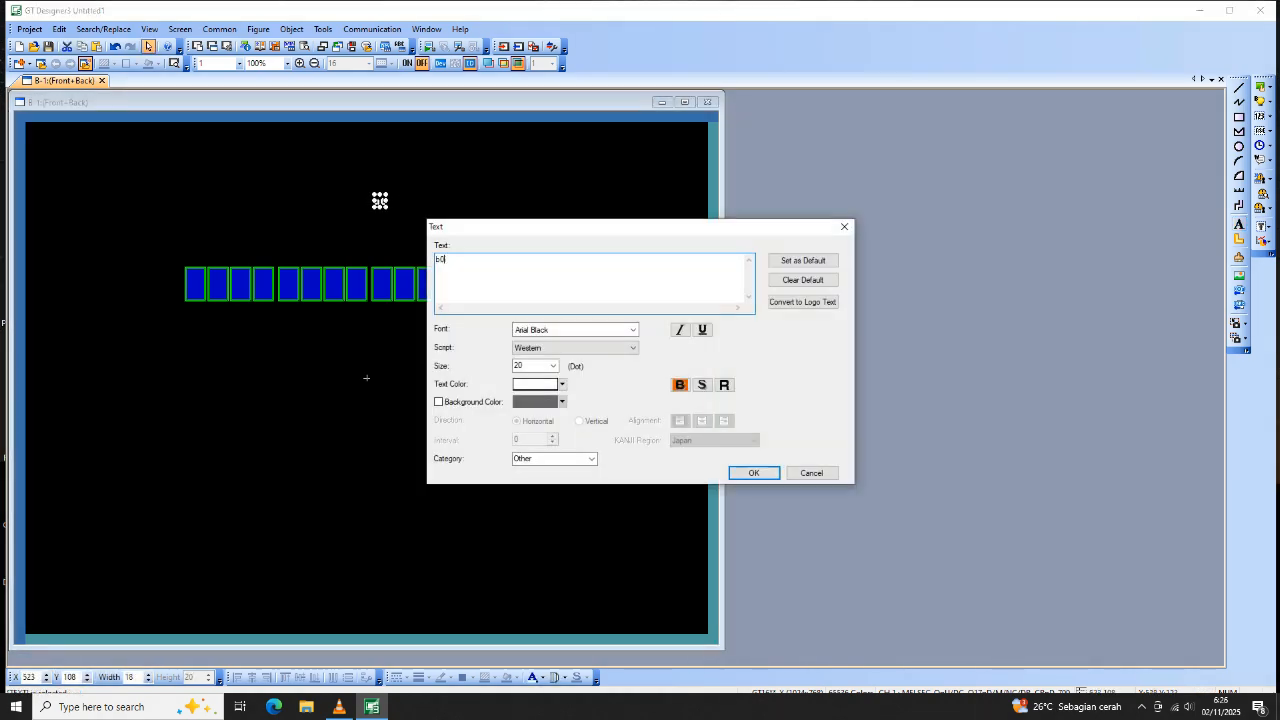
{"action": "left_click", "coordinate": [562, 384]}
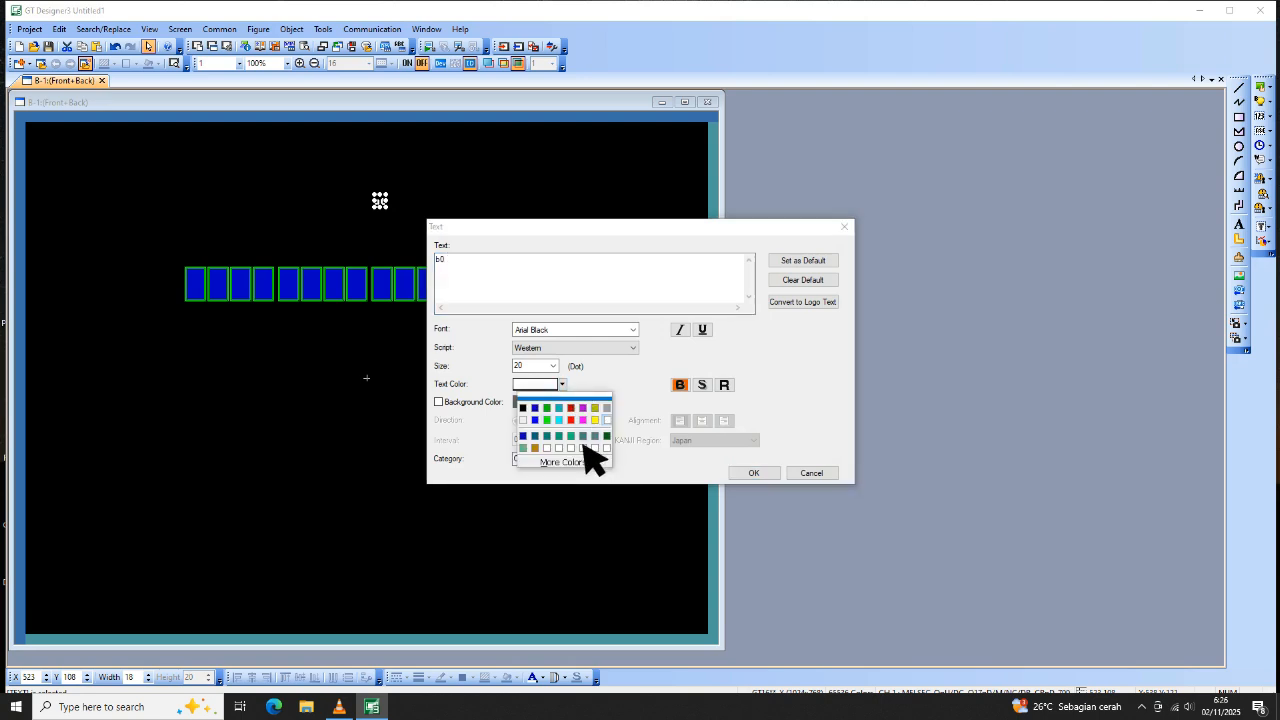
{"action": "left_click", "coordinate": [560, 420]}
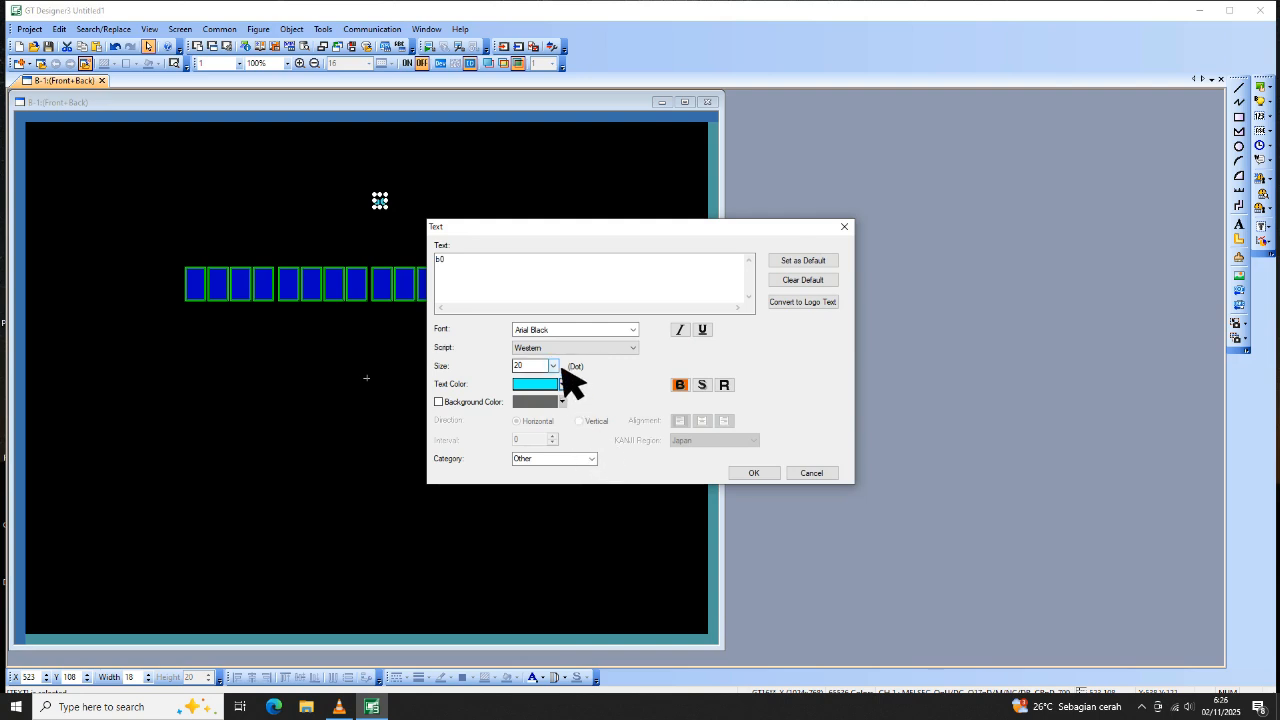
{"action": "left_click", "coordinate": [555, 366]}
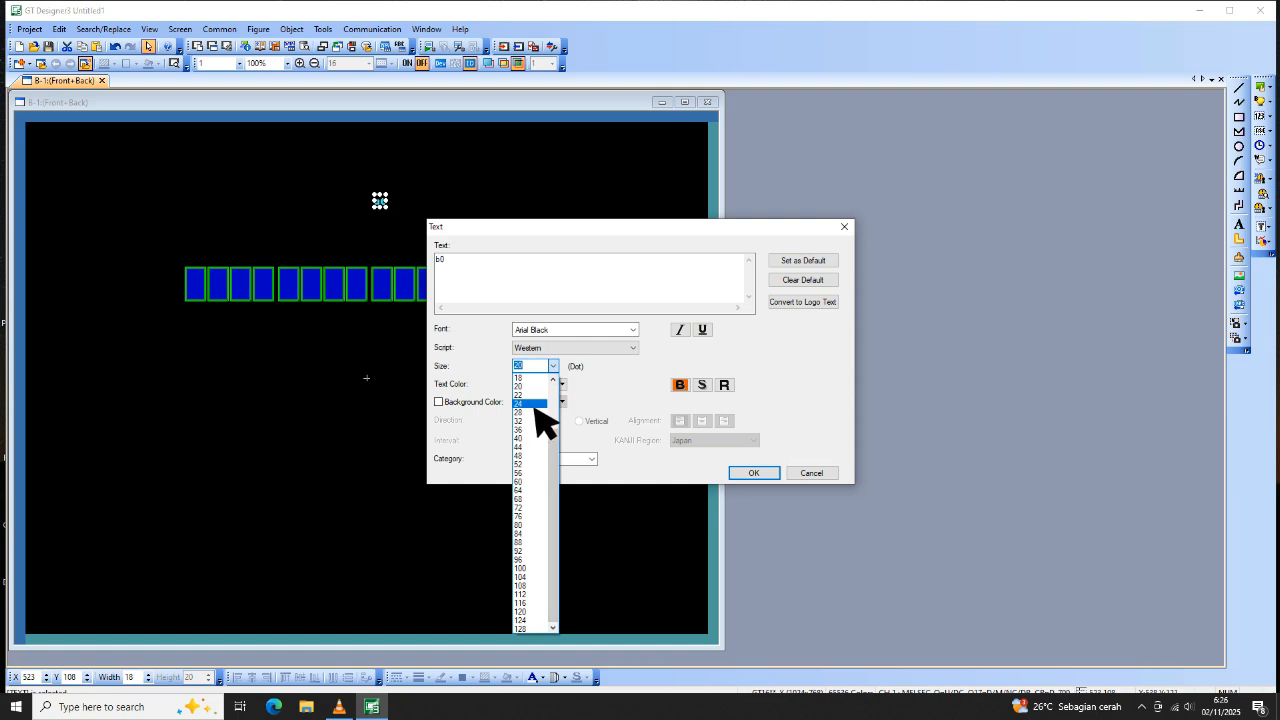
{"action": "left_click", "coordinate": [535, 404]}
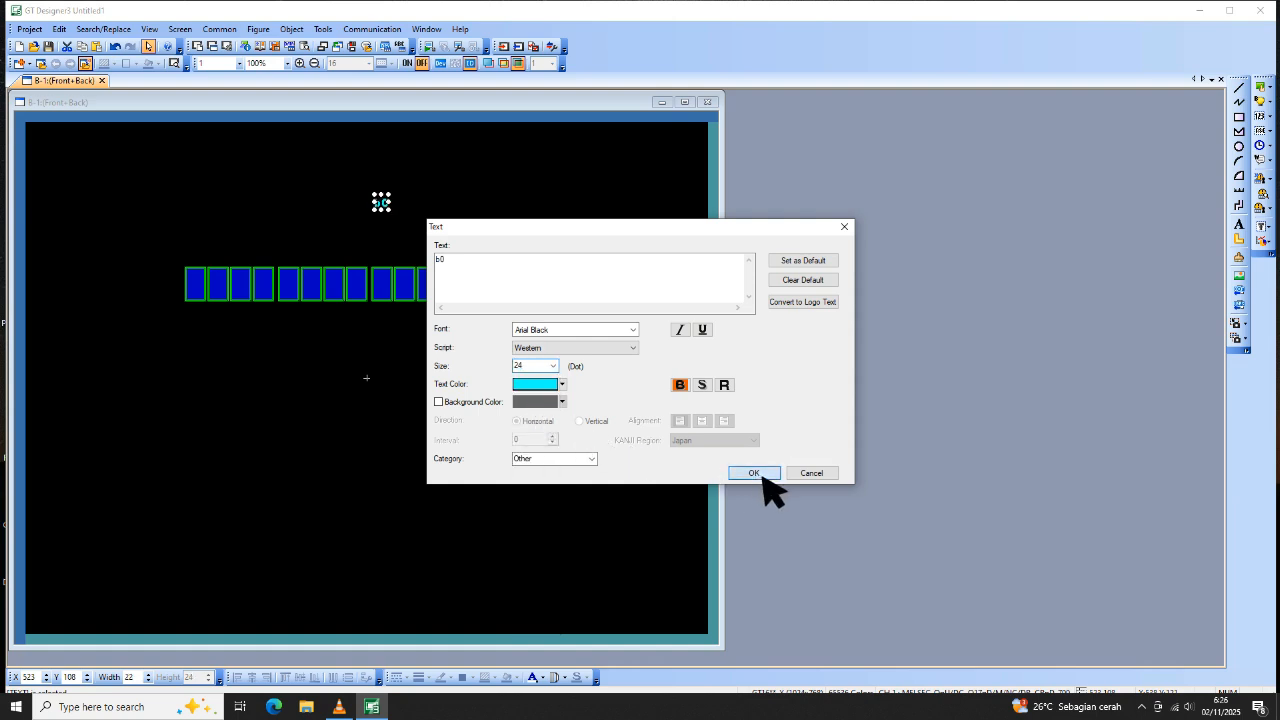
{"action": "left_click", "coordinate": [760, 476]}
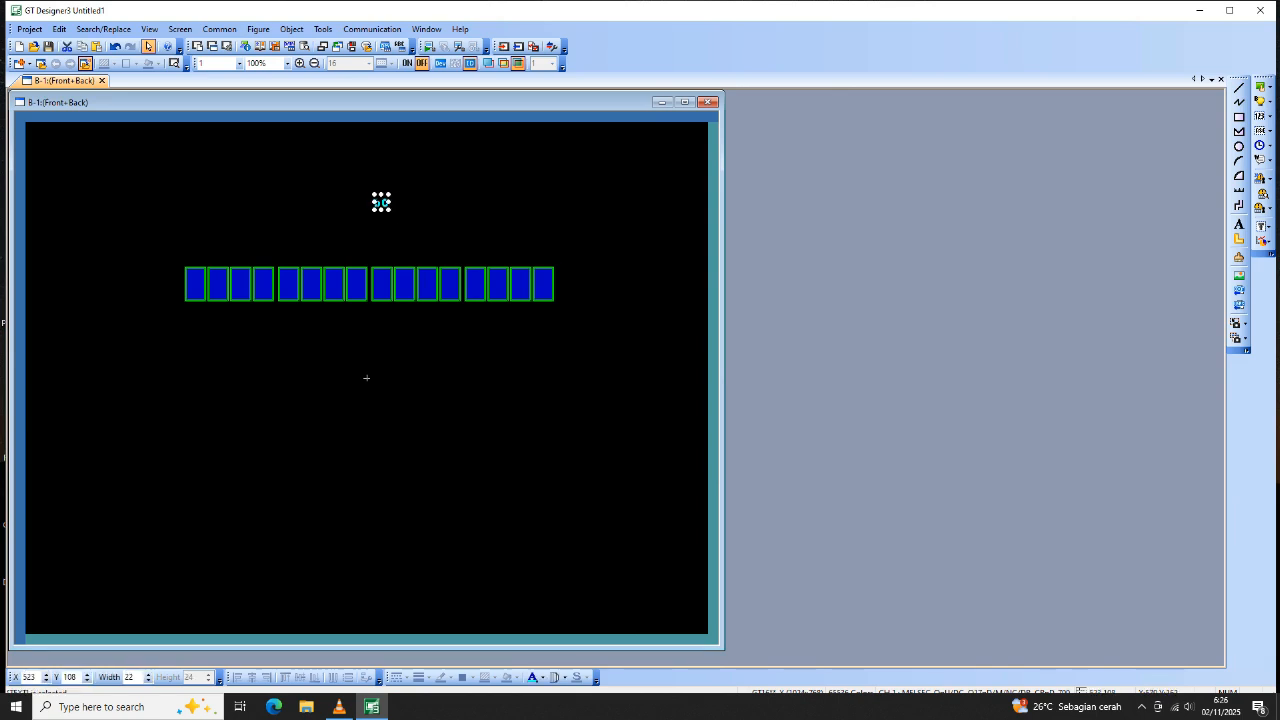
Set the b0 label's size to 28 dots and move it above the rightmost lamp, to about X 765, Y 165.
{"action": "double_click", "coordinate": [381, 202]}
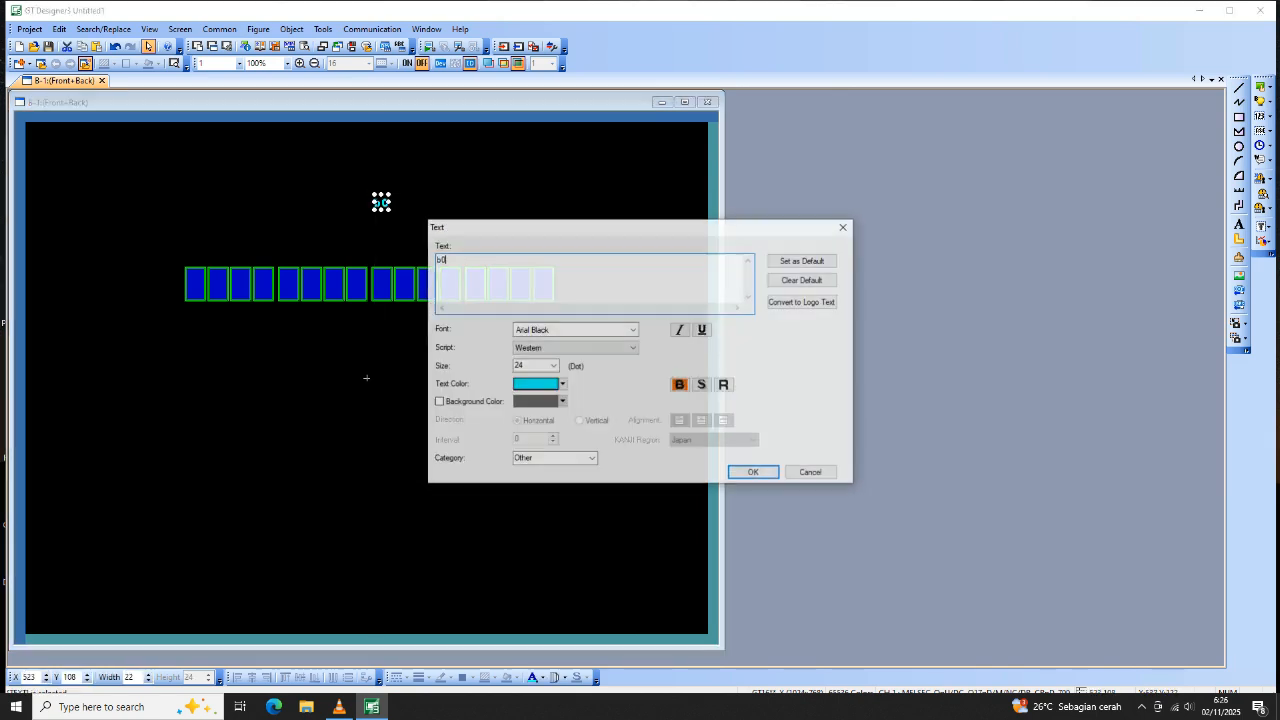
{"action": "left_click", "coordinate": [555, 367]}
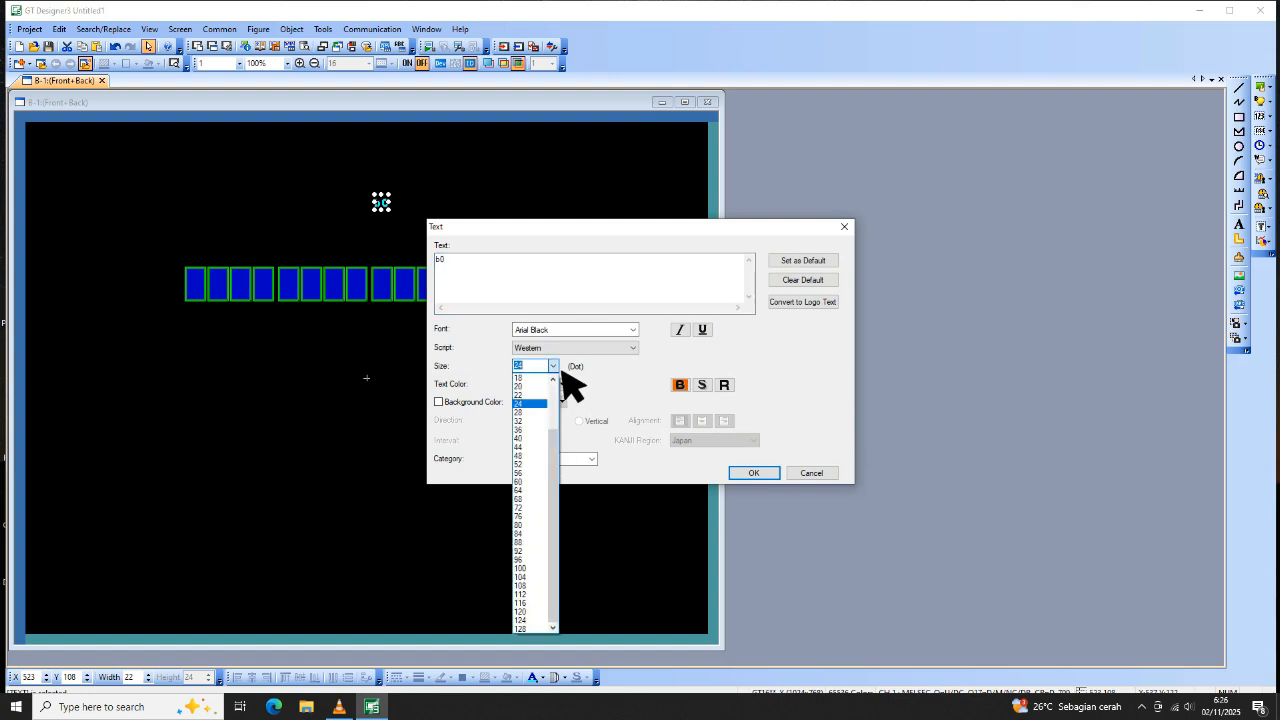
{"action": "left_click", "coordinate": [532, 421]}
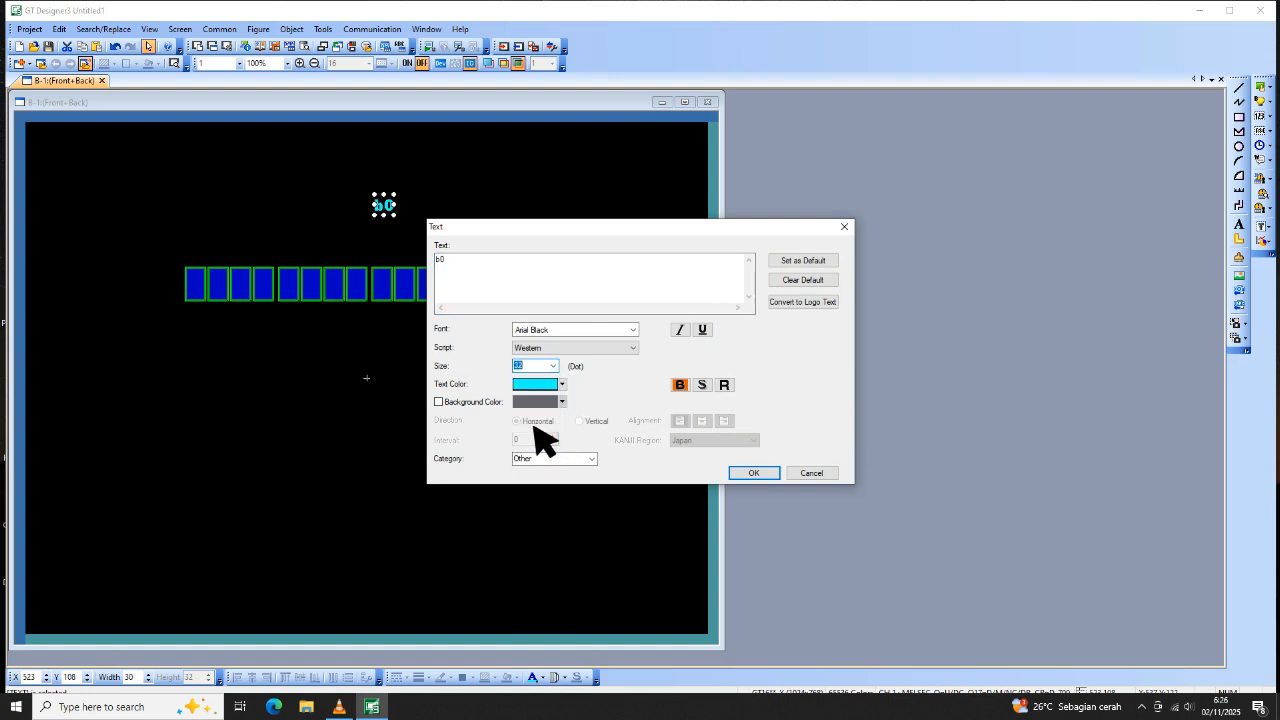
{"action": "left_click", "coordinate": [556, 368]}
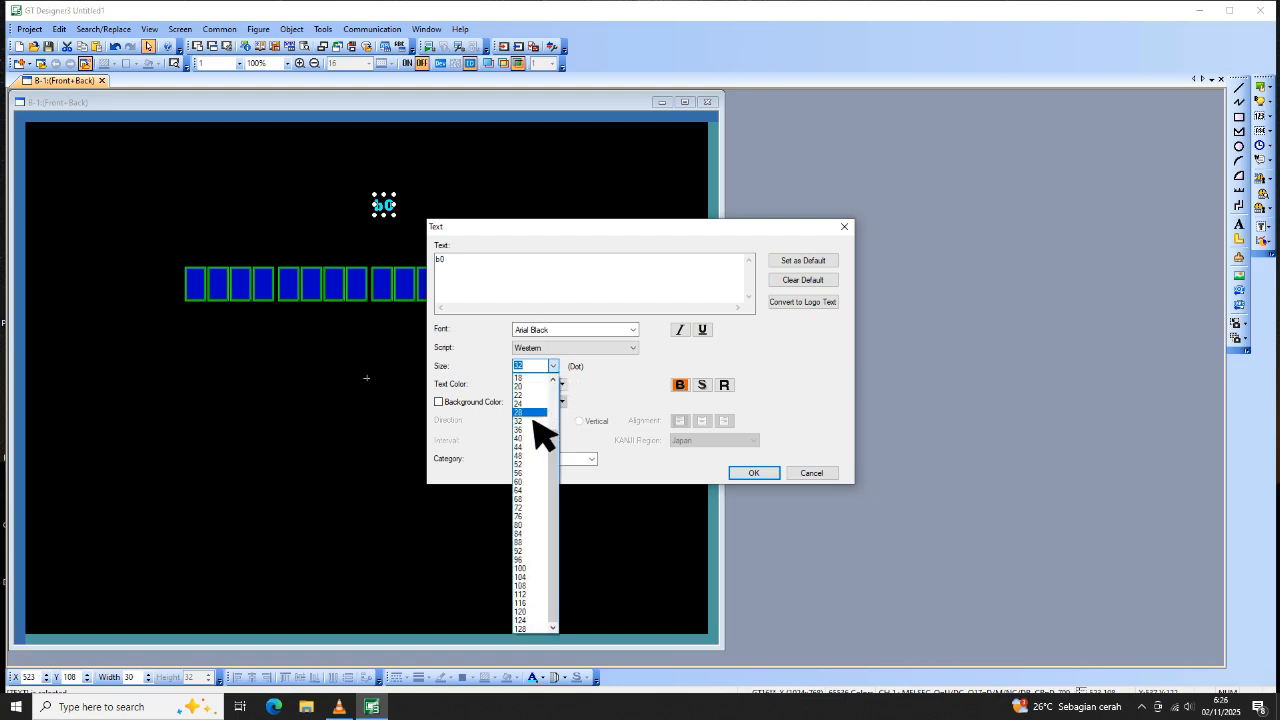
{"action": "left_click", "coordinate": [533, 413]}
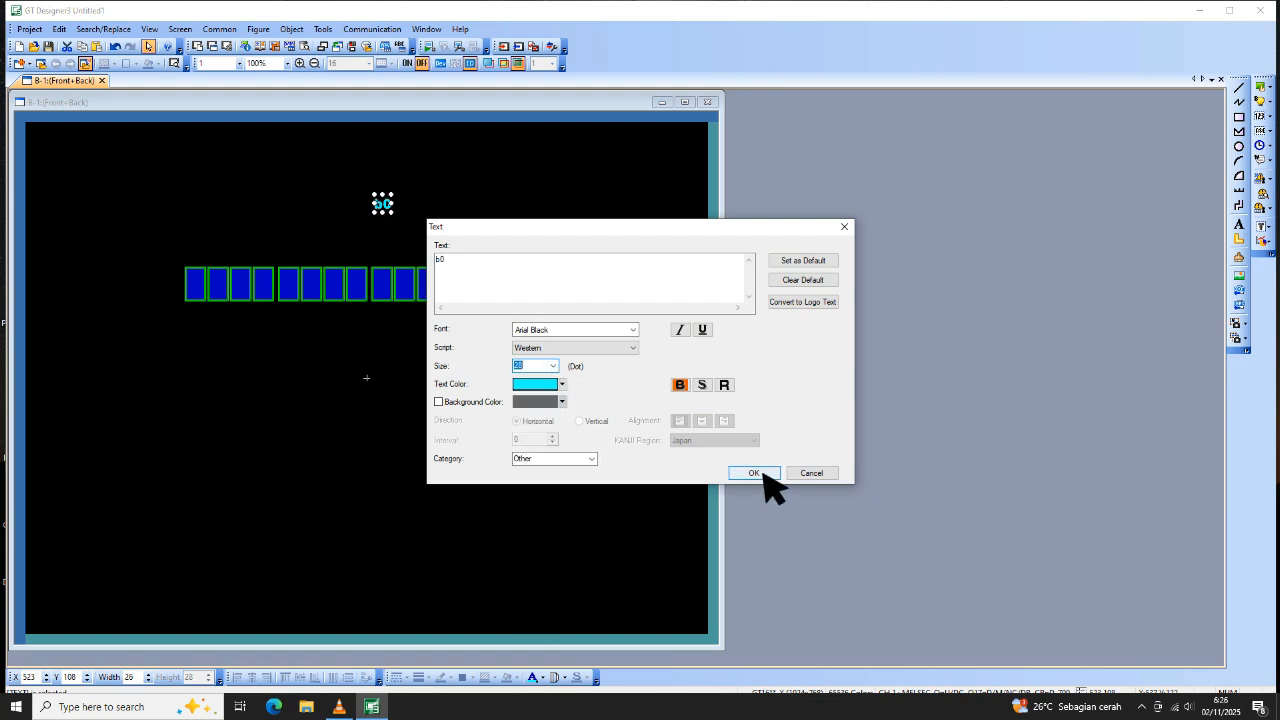
{"action": "left_click", "coordinate": [756, 473]}
{"action": "left_click", "coordinate": [613, 373]}
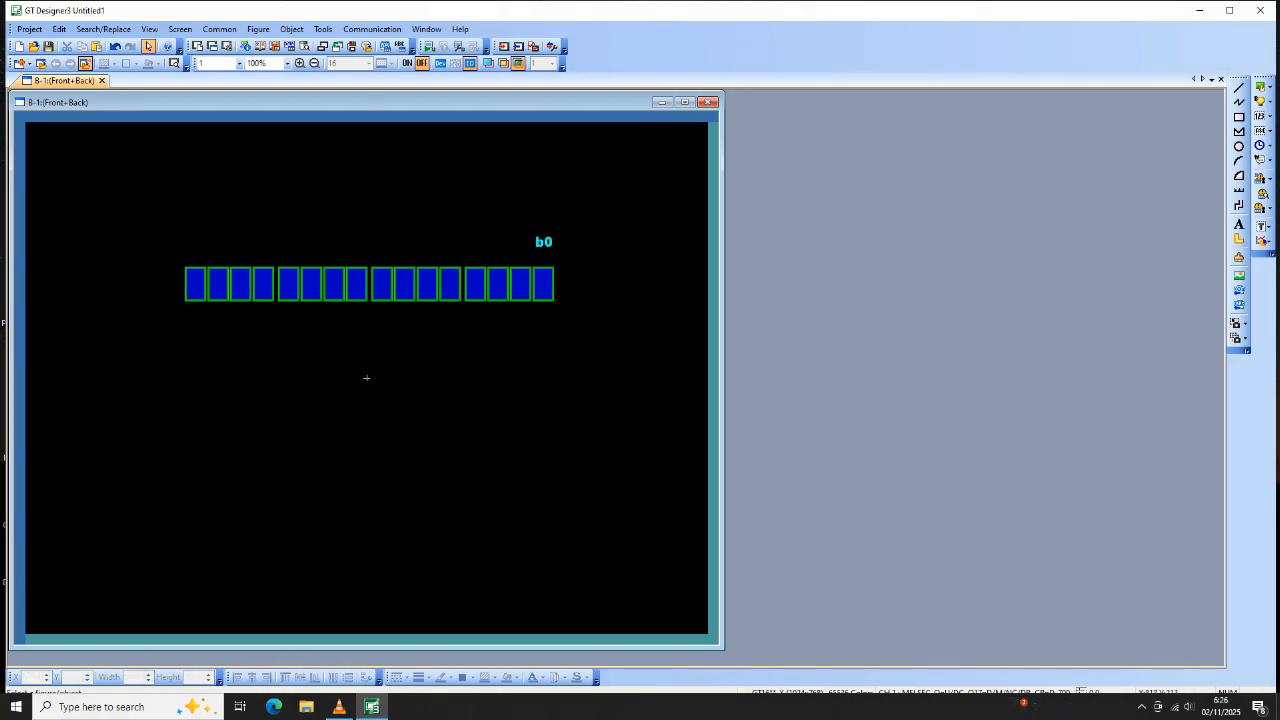
Copy the b0 label and paste two copies above the next two lamps to its left, at about X 727 and X 692, Y 165.
{"action": "left_click_drag", "start_coordinate": [523, 224], "coordinate": [566, 253]}
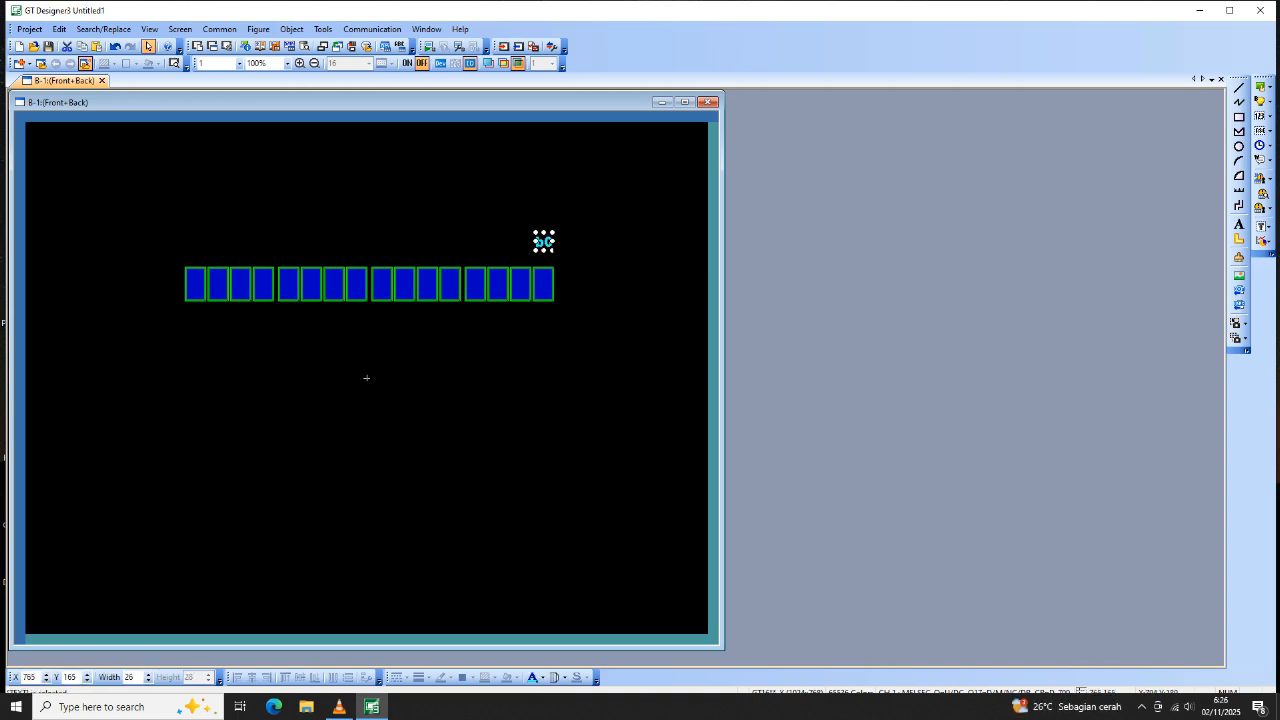
{"action": "right_click", "coordinate": [543, 241]}
{"action": "left_click", "coordinate": [600, 262]}
{"action": "right_click", "coordinate": [586, 182]}
{"action": "left_click", "coordinate": [640, 229]}
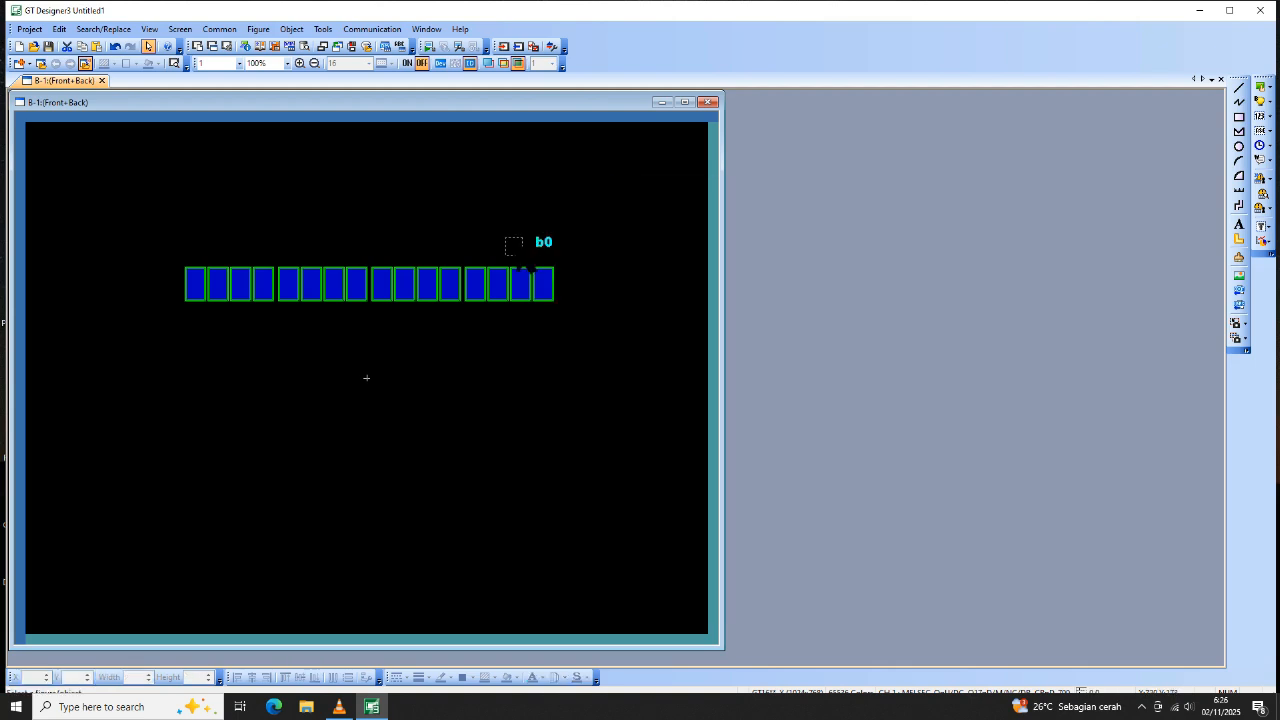
{"action": "left_click", "coordinate": [518, 241]}
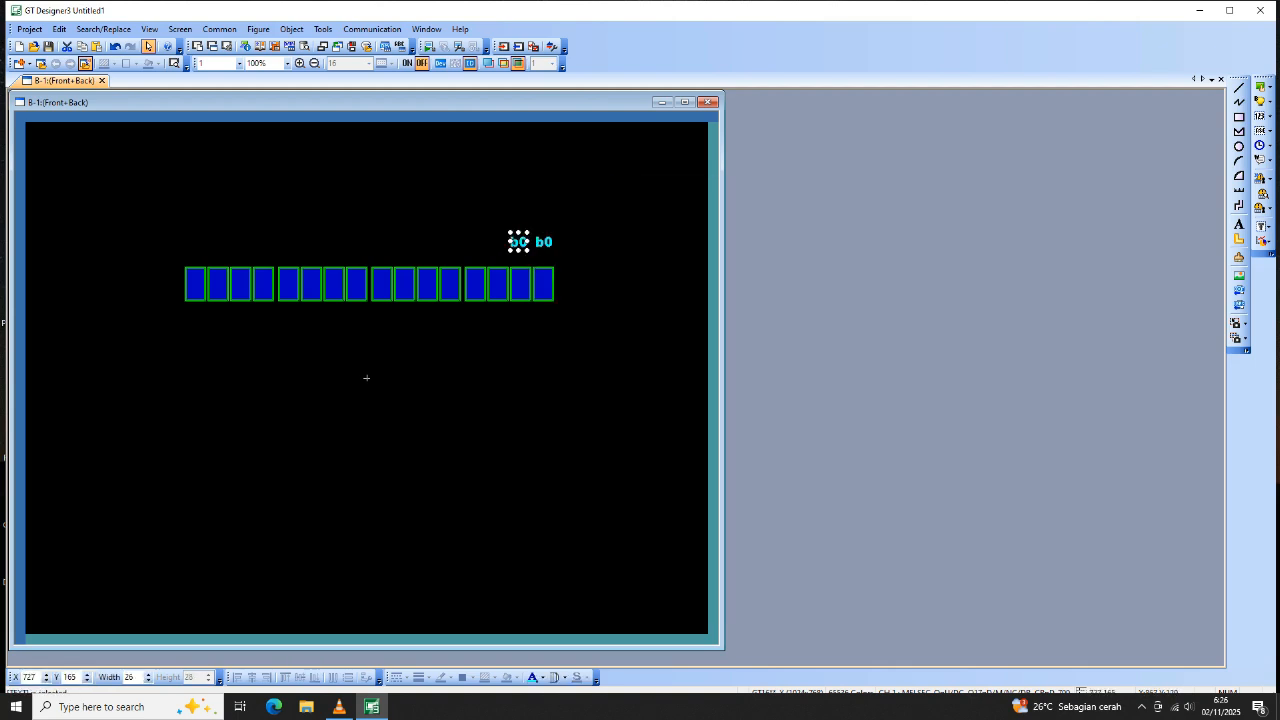
{"action": "right_click", "coordinate": [604, 202]}
{"action": "left_click", "coordinate": [645, 241]}
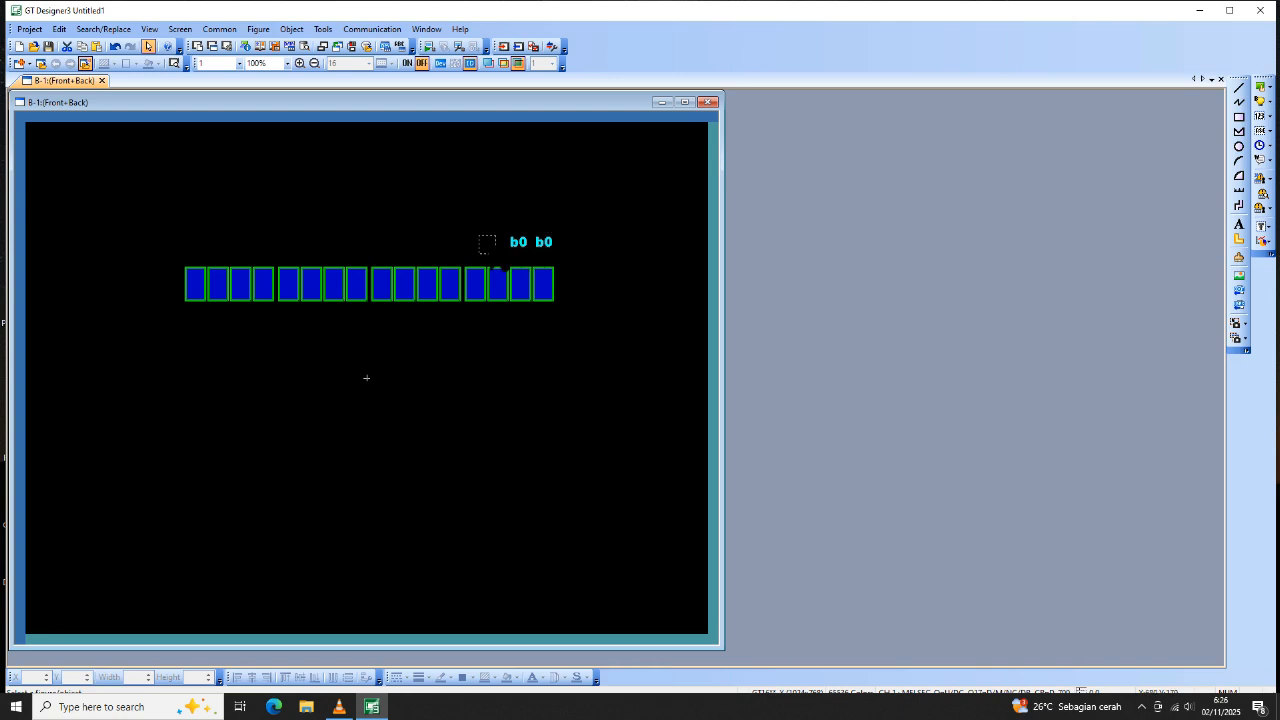
{"action": "left_click", "coordinate": [495, 241]}
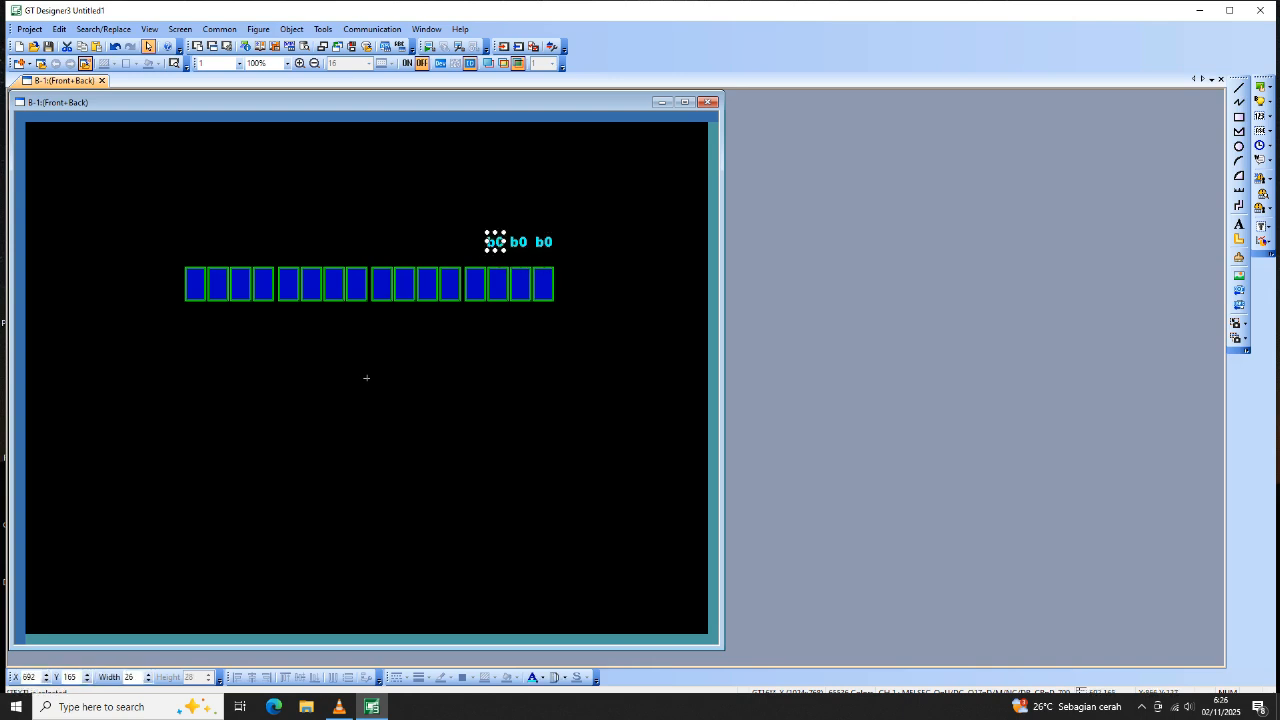
Paste another b0 label above the fourth lamp from the right and nudge the three copies to about X 664, 697 and 730.
{"action": "right_click", "coordinate": [602, 206]}
{"action": "left_click", "coordinate": [645, 243]}
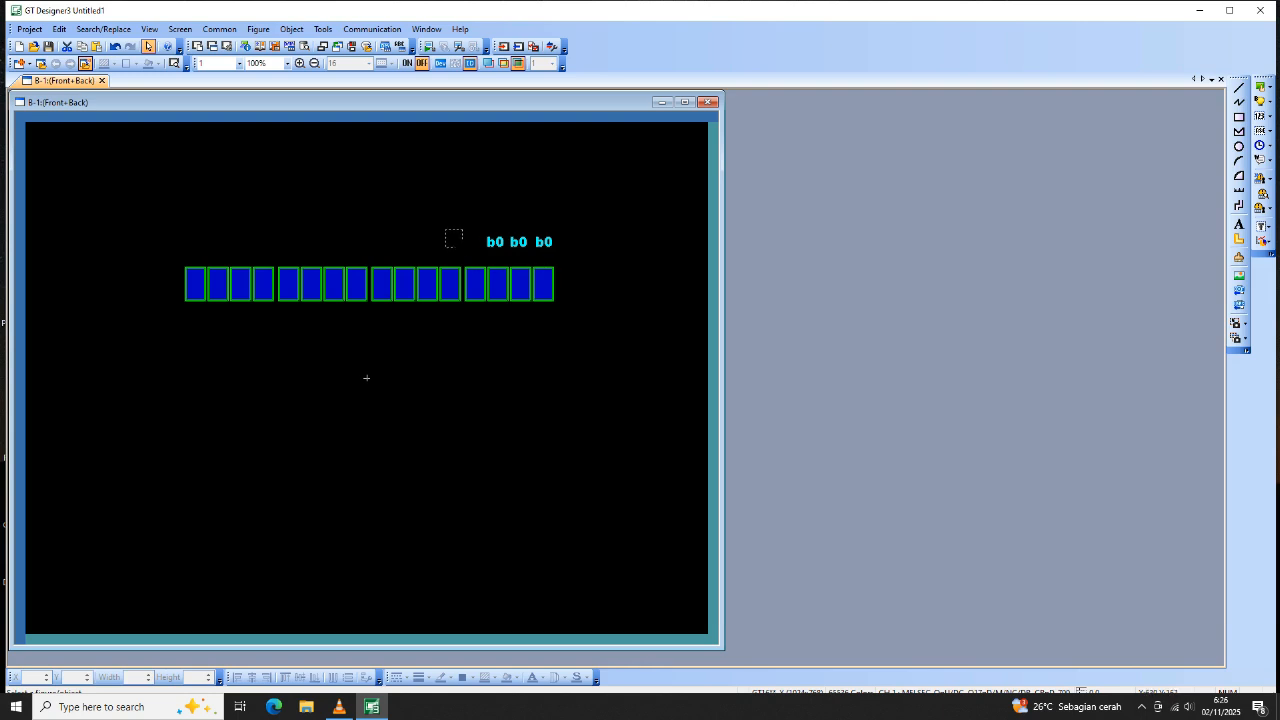
{"action": "left_click", "coordinate": [472, 242]}
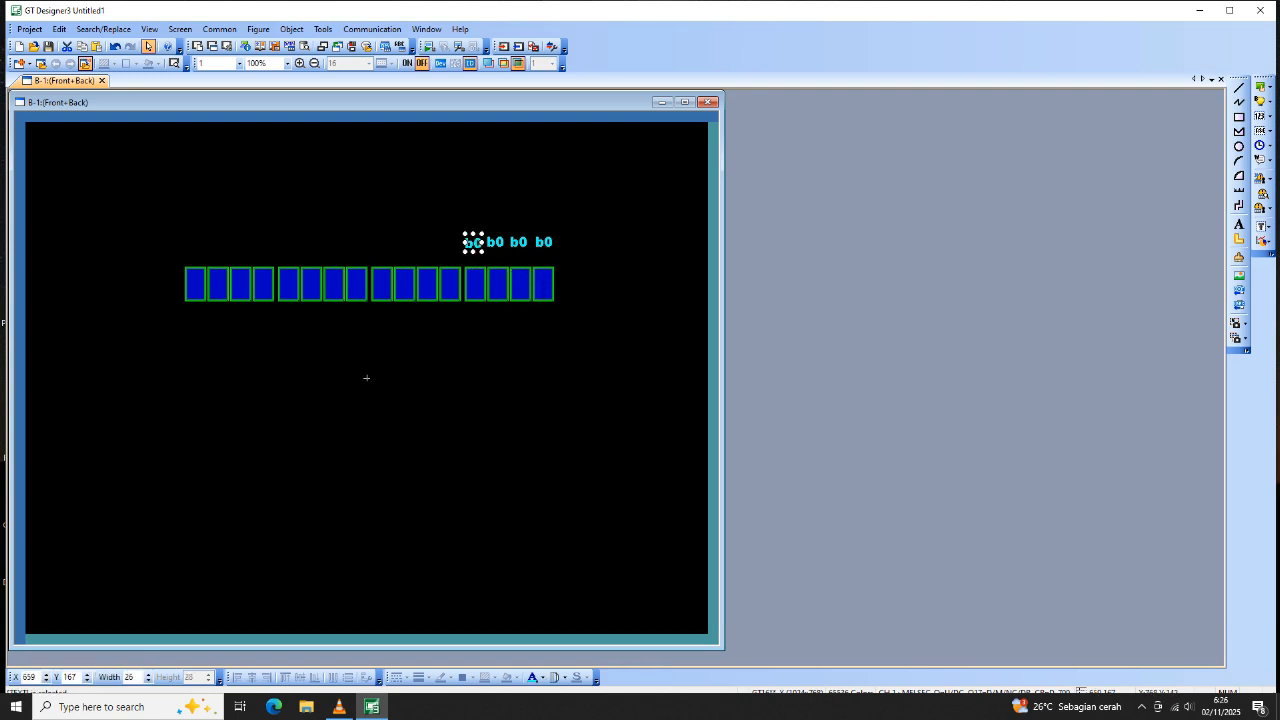
{"action": "key", "text": "Right"}
{"action": "key", "text": "Right"}
{"action": "key", "text": "Right"}
{"action": "key", "text": "Right"}
{"action": "left_click", "coordinate": [531, 256]}
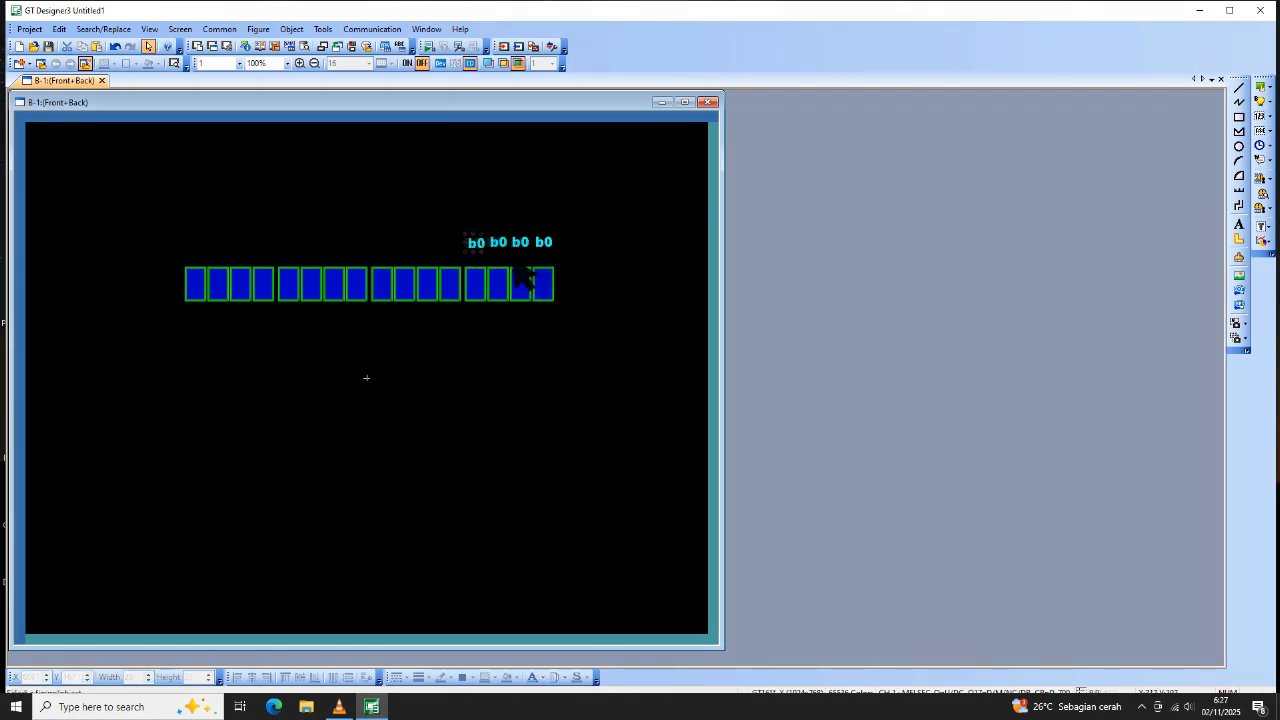
Change the three copied b0 labels to b1, b2 and b3, working leftward from the original b0 label.
{"action": "double_click", "coordinate": [522, 242]}
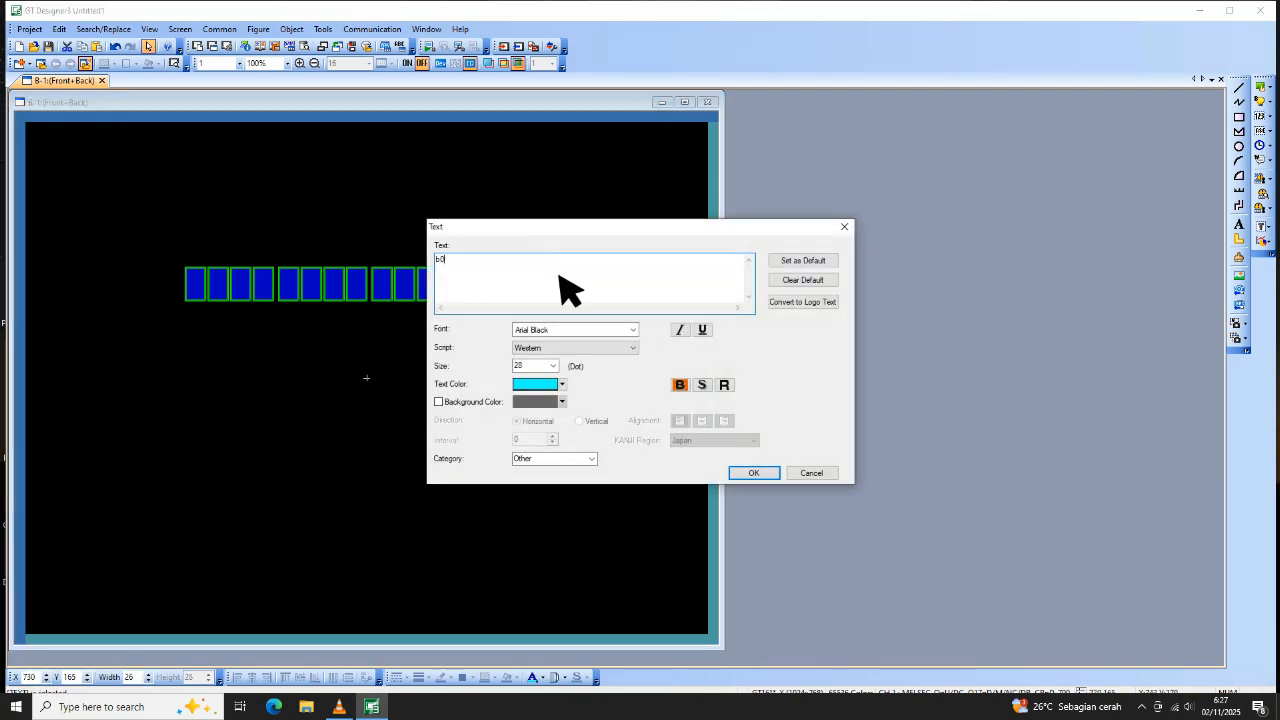
{"action": "type", "text": "1"}
{"action": "left_click", "coordinate": [768, 473]}
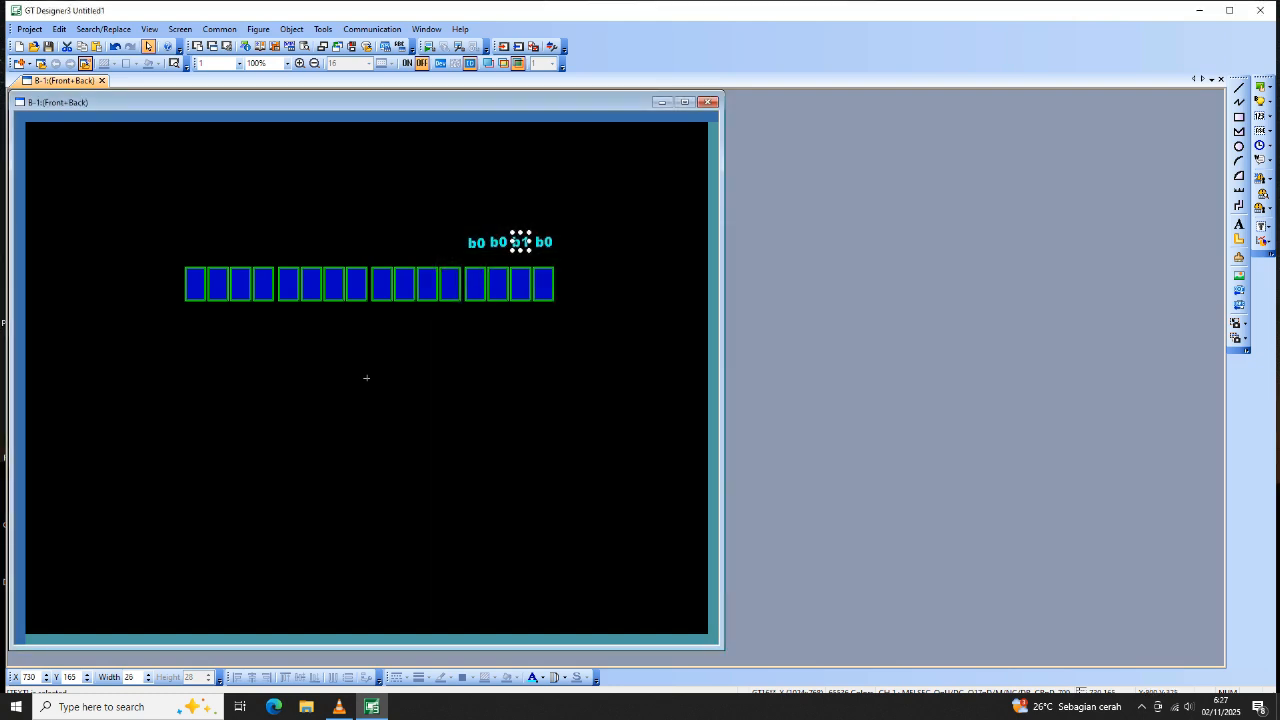
{"action": "double_click", "coordinate": [504, 240]}
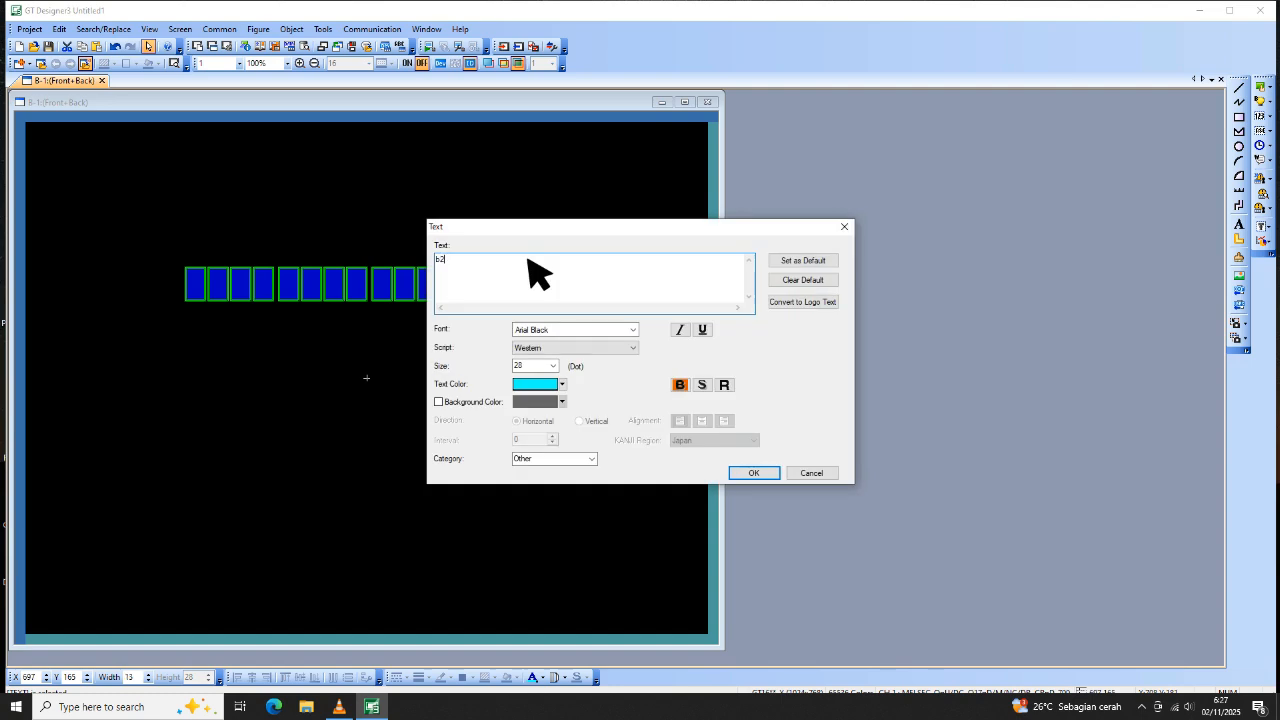
{"action": "type", "text": "2"}
{"action": "left_click", "coordinate": [758, 473]}
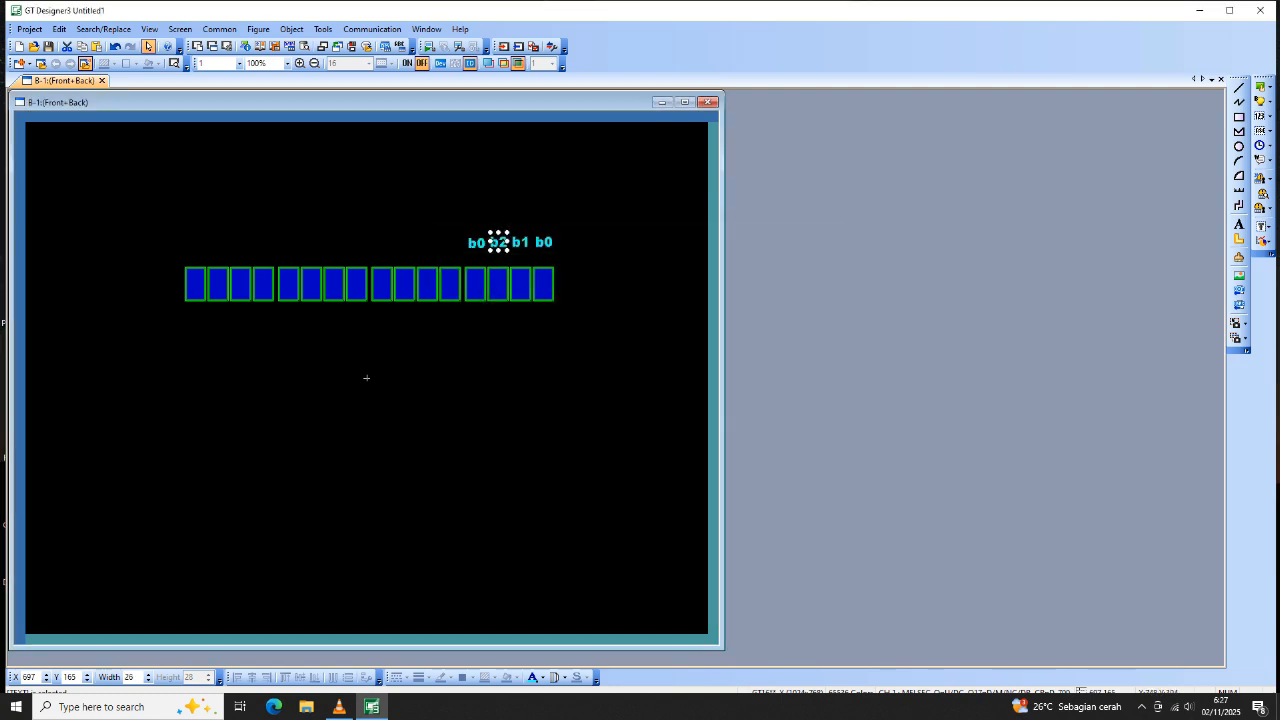
{"action": "double_click", "coordinate": [476, 242]}
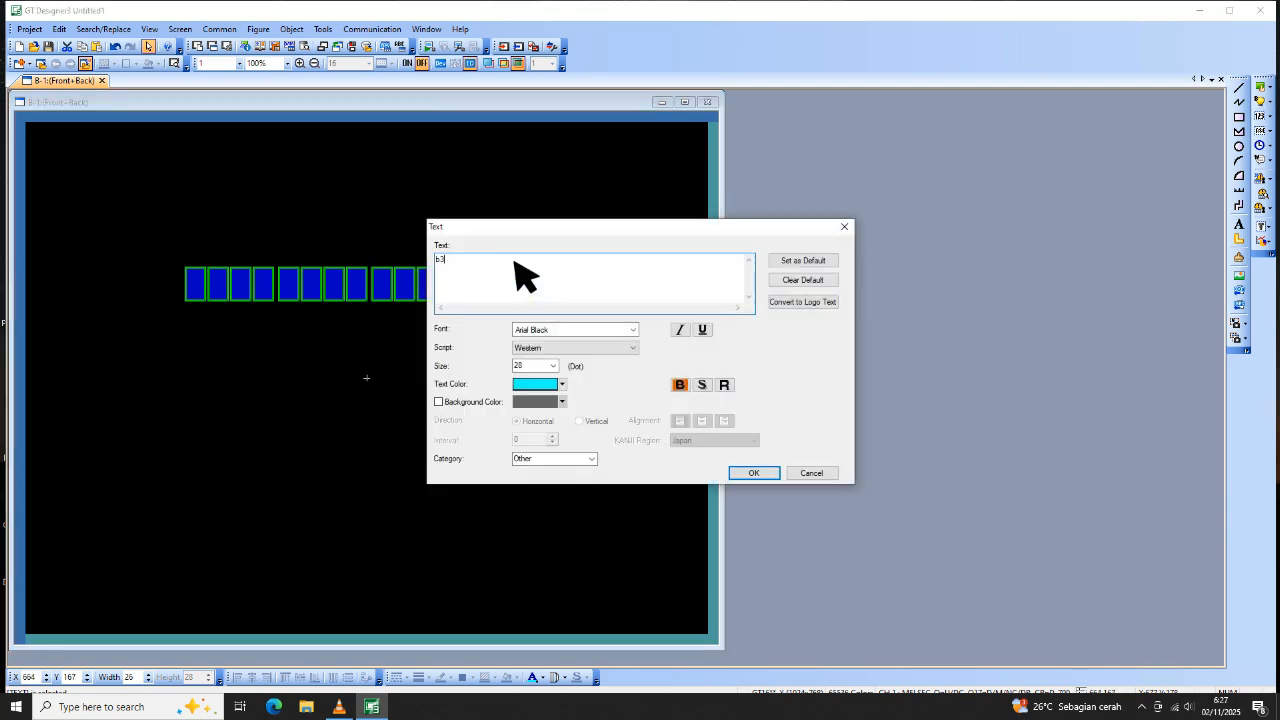
{"action": "type", "text": "3"}
{"action": "left_click", "coordinate": [758, 473]}
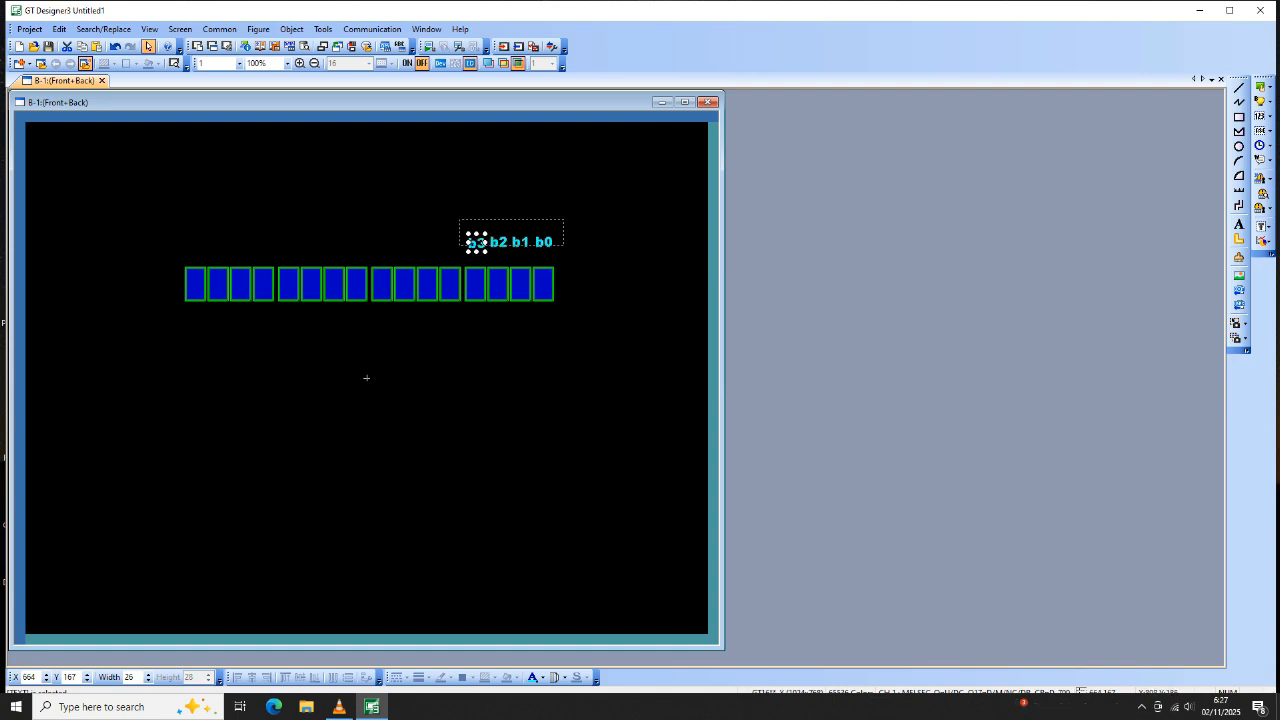
Align the b3, b2, b1 and b0 labels with each other using Center (Vertical).
{"action": "left_click_drag", "start_coordinate": [459, 219], "coordinate": [567, 261]}
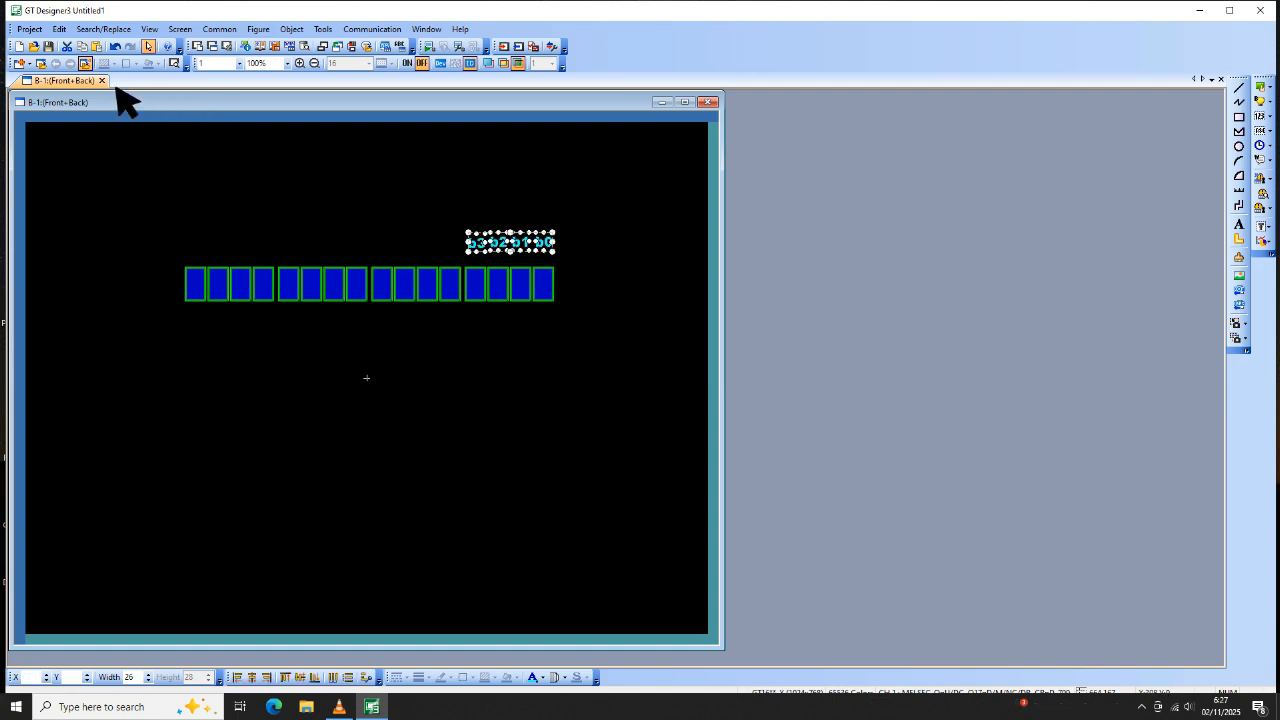
{"action": "left_click", "coordinate": [62, 29]}
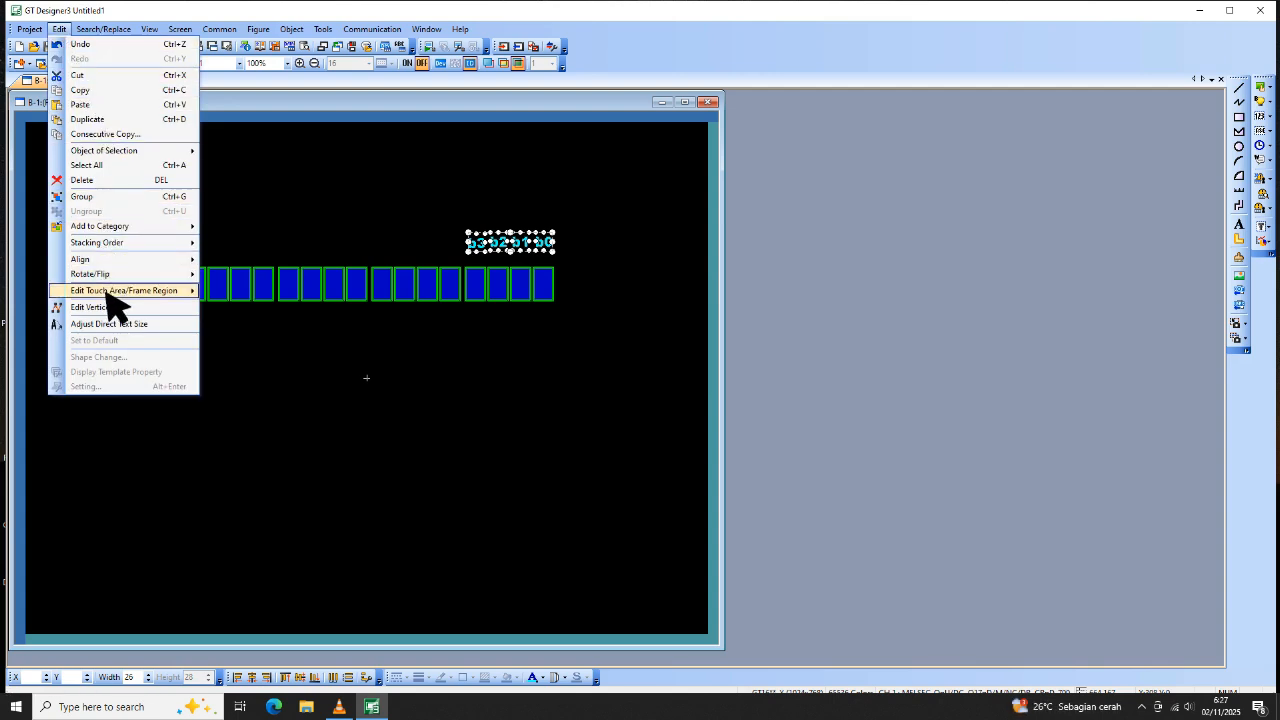
{"action": "mouse_move", "coordinate": [134, 264]}
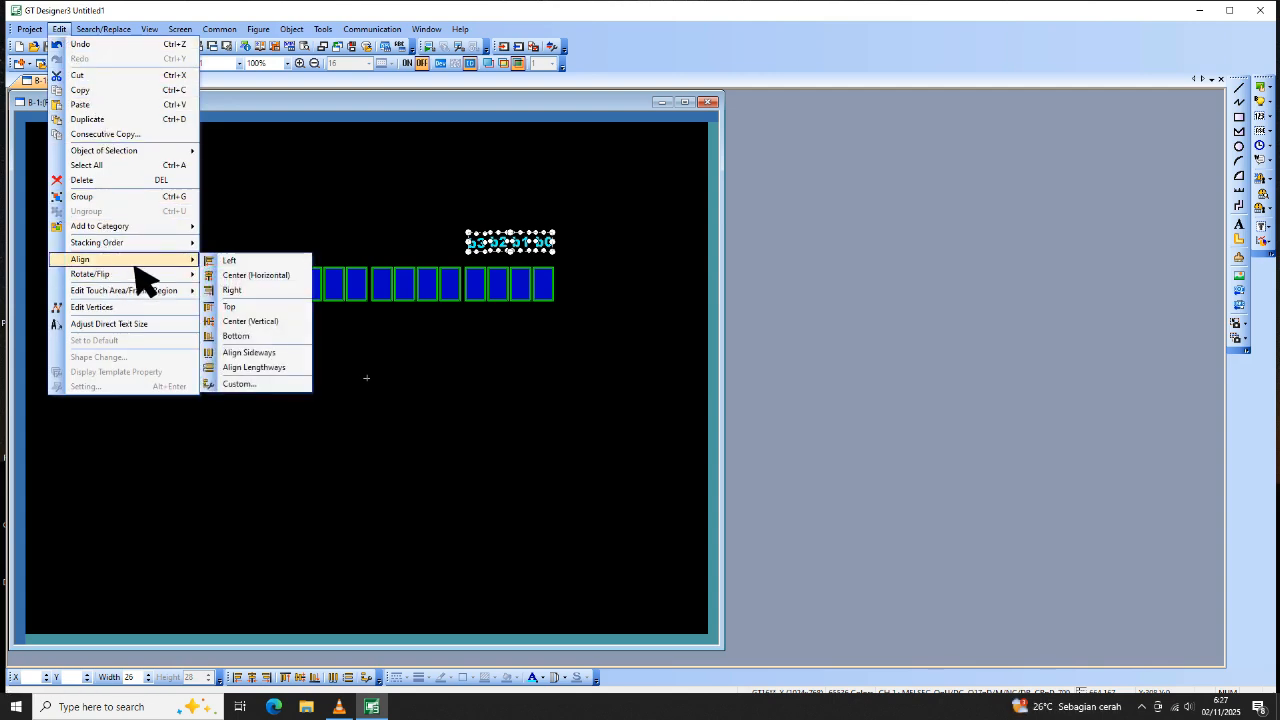
{"action": "left_click", "coordinate": [274, 321]}
{"action": "left_click", "coordinate": [366, 377]}
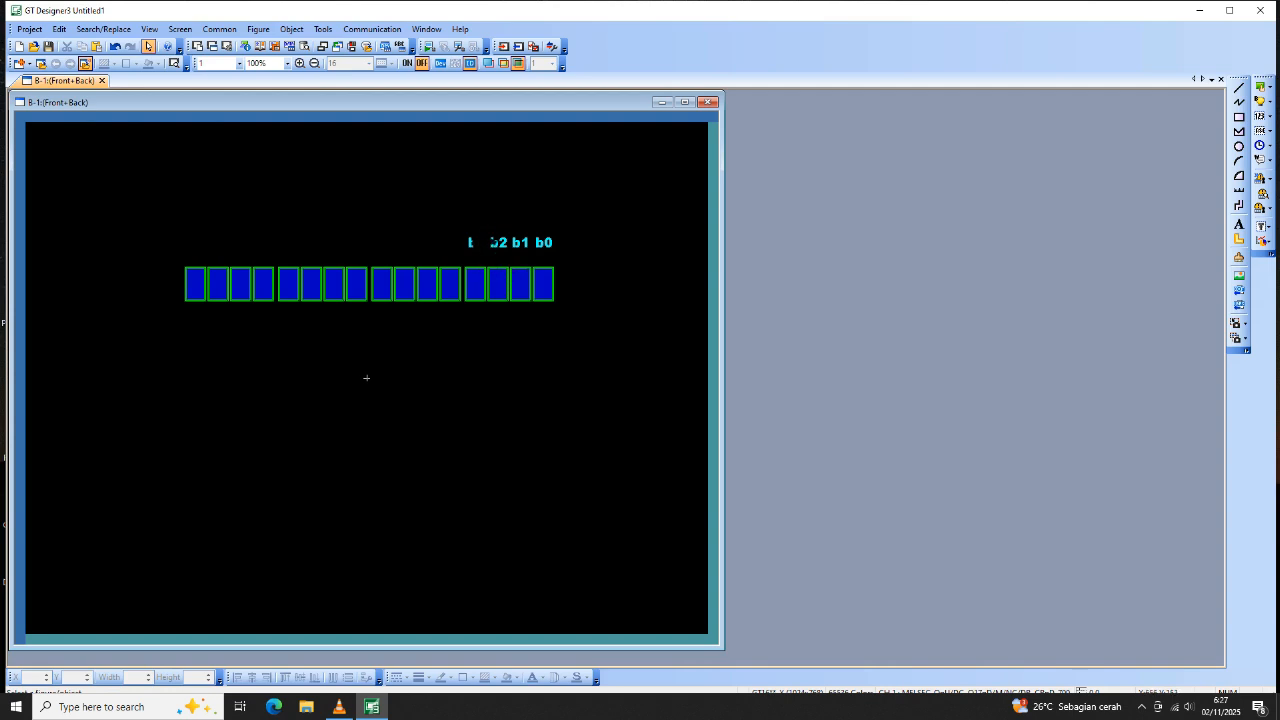
Copy the four-label set b3 to b0 and paste it above each of the three remaining groups of four lamps.
{"action": "left_click_drag", "start_coordinate": [458, 222], "coordinate": [577, 262]}
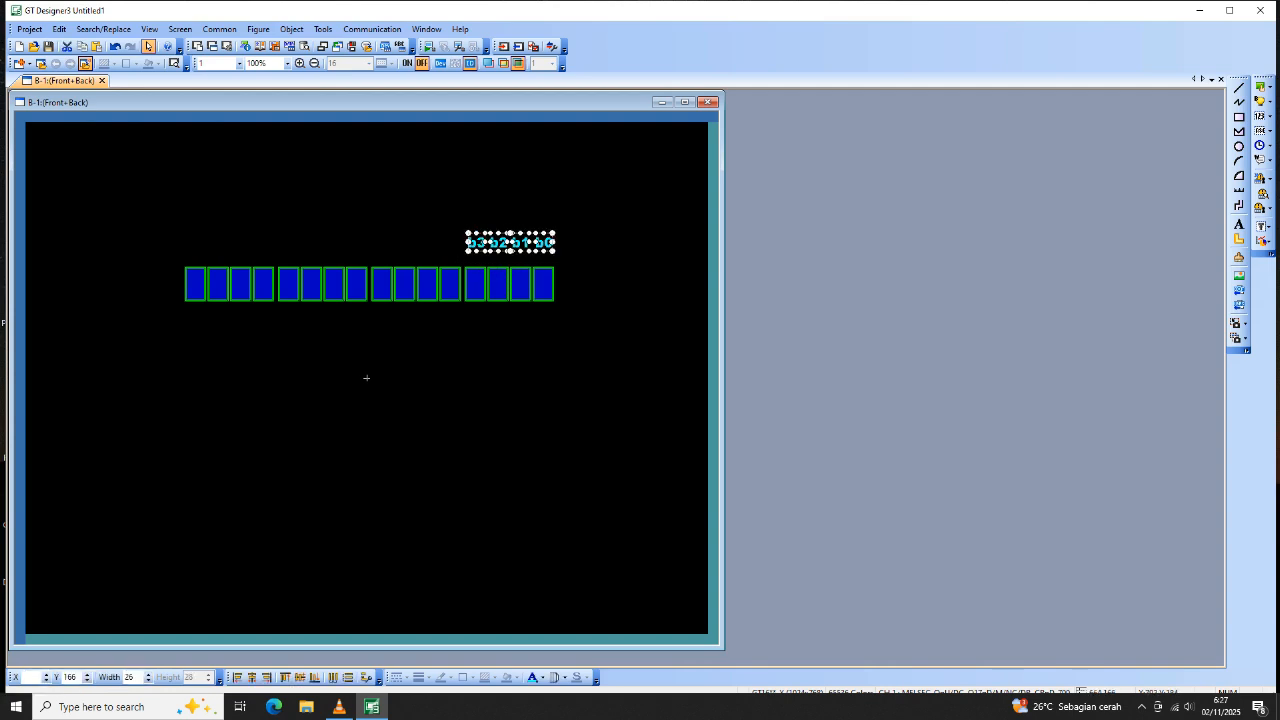
{"action": "right_click", "coordinate": [542, 240]}
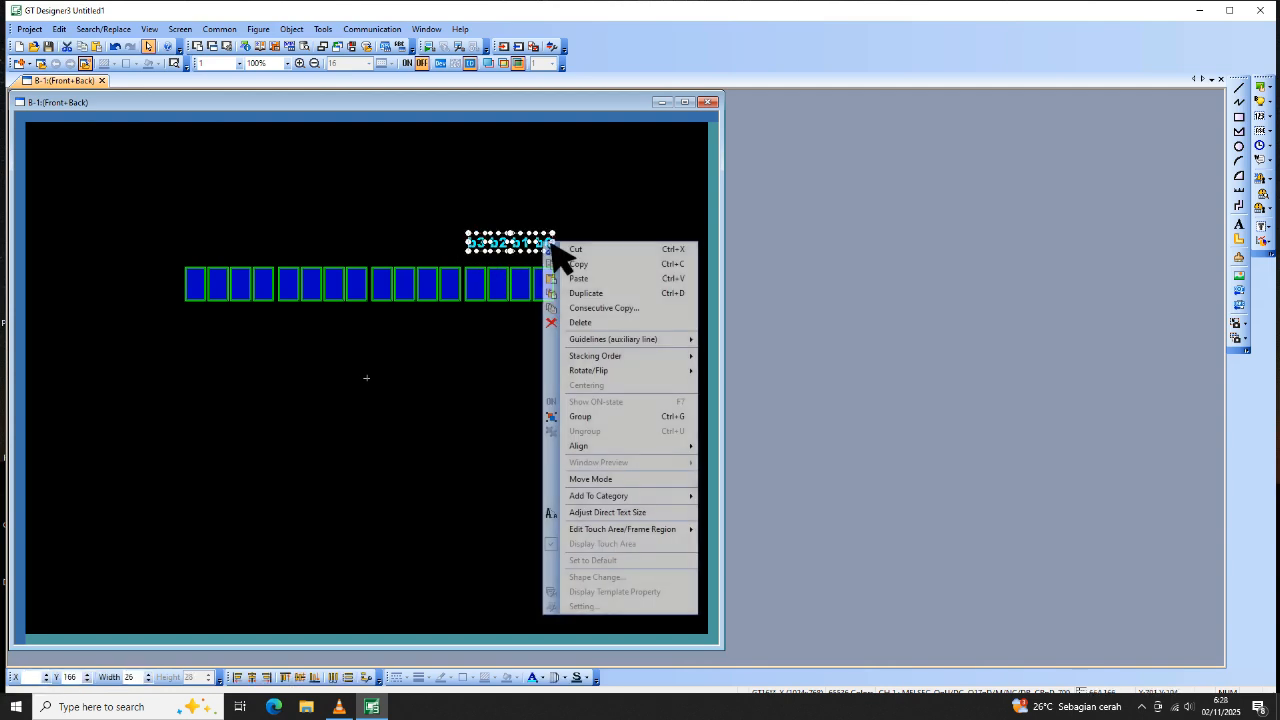
{"action": "left_click", "coordinate": [612, 270]}
{"action": "right_click", "coordinate": [628, 179]}
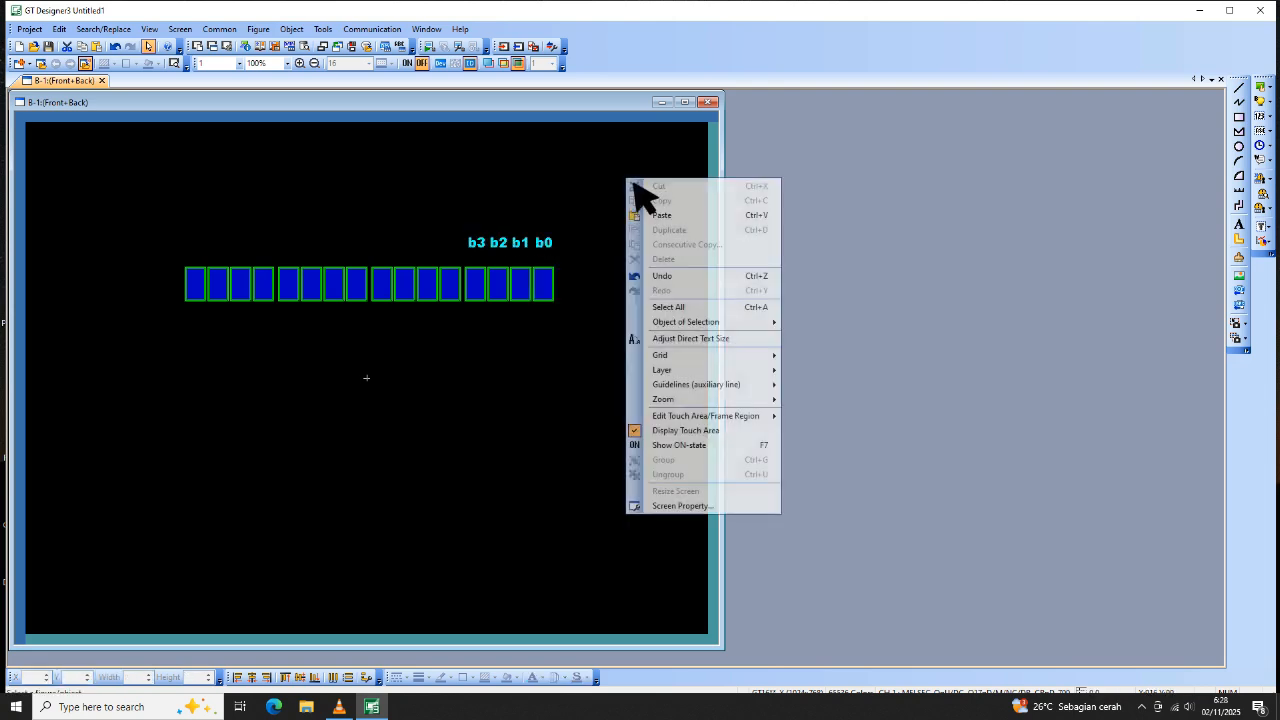
{"action": "left_click", "coordinate": [682, 216]}
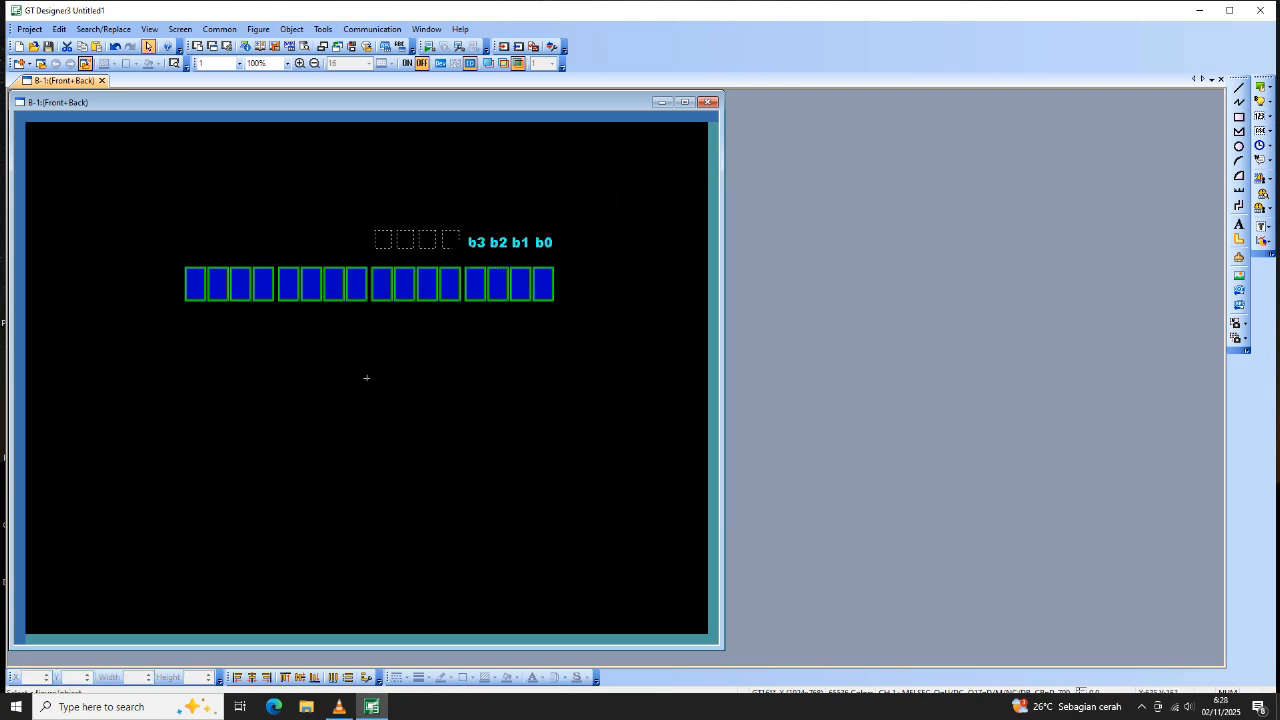
{"action": "left_click", "coordinate": [376, 234]}
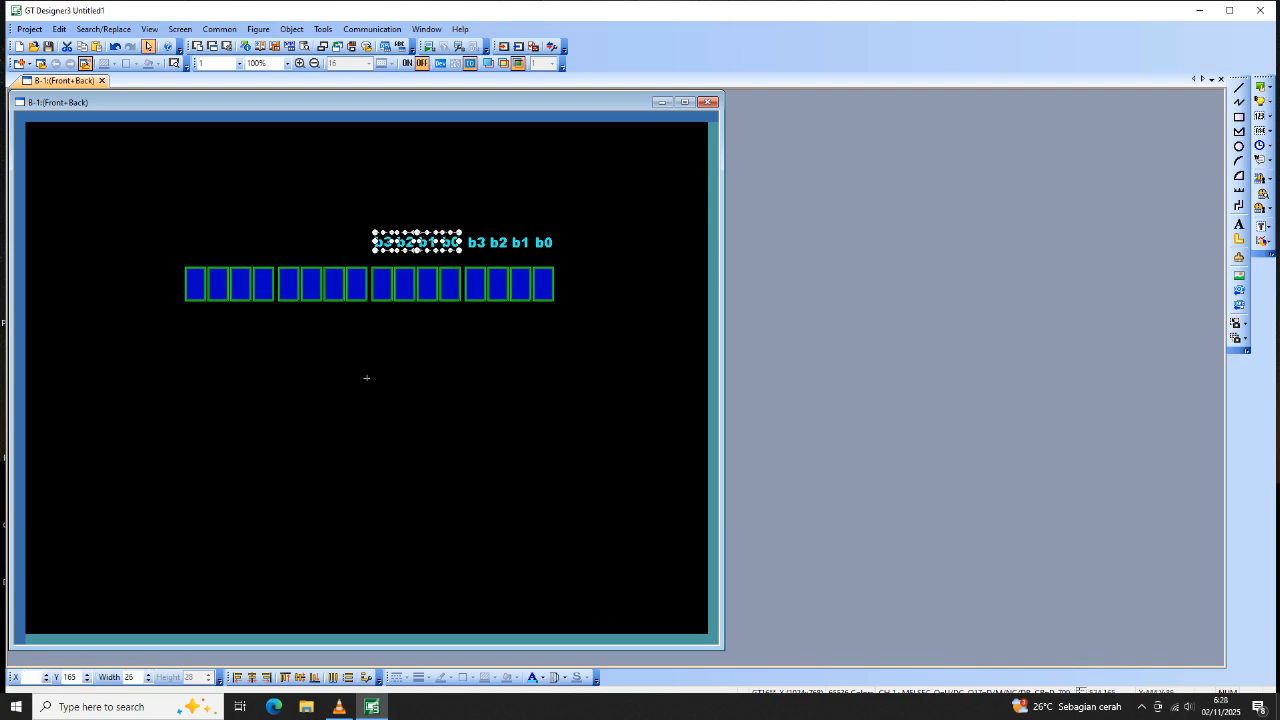
{"action": "right_click", "coordinate": [234, 163]}
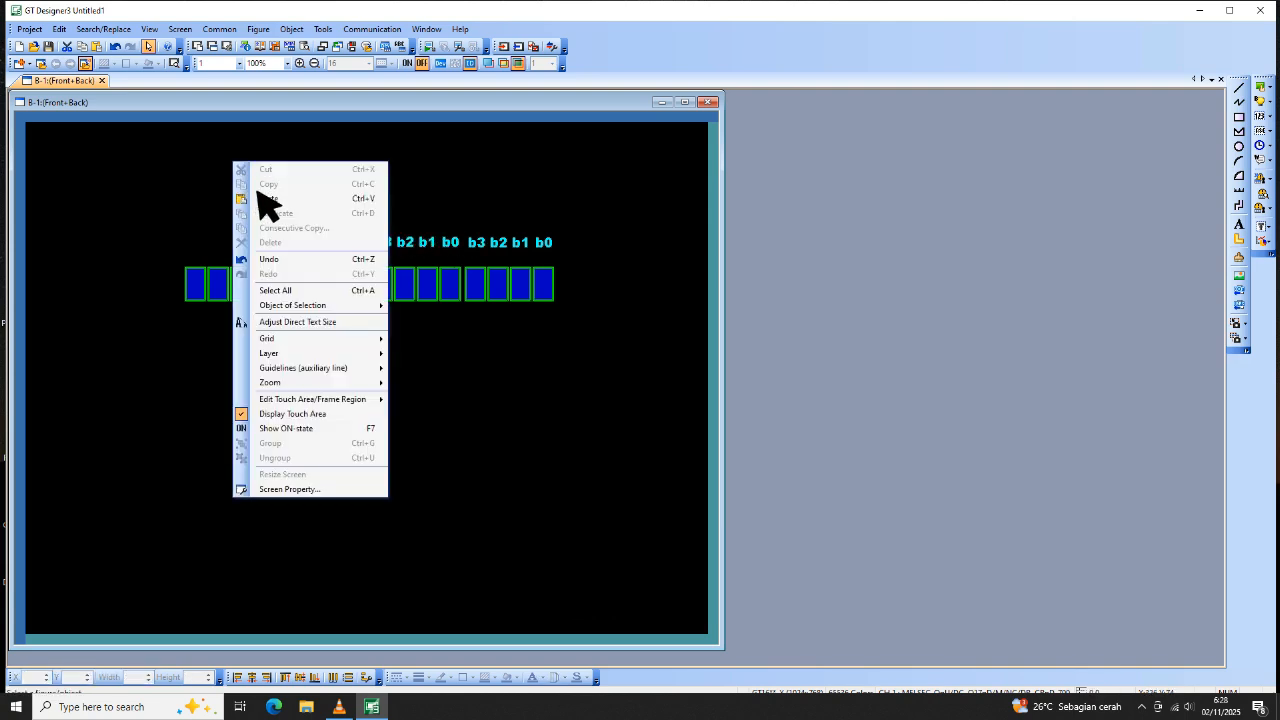
{"action": "left_click", "coordinate": [286, 198]}
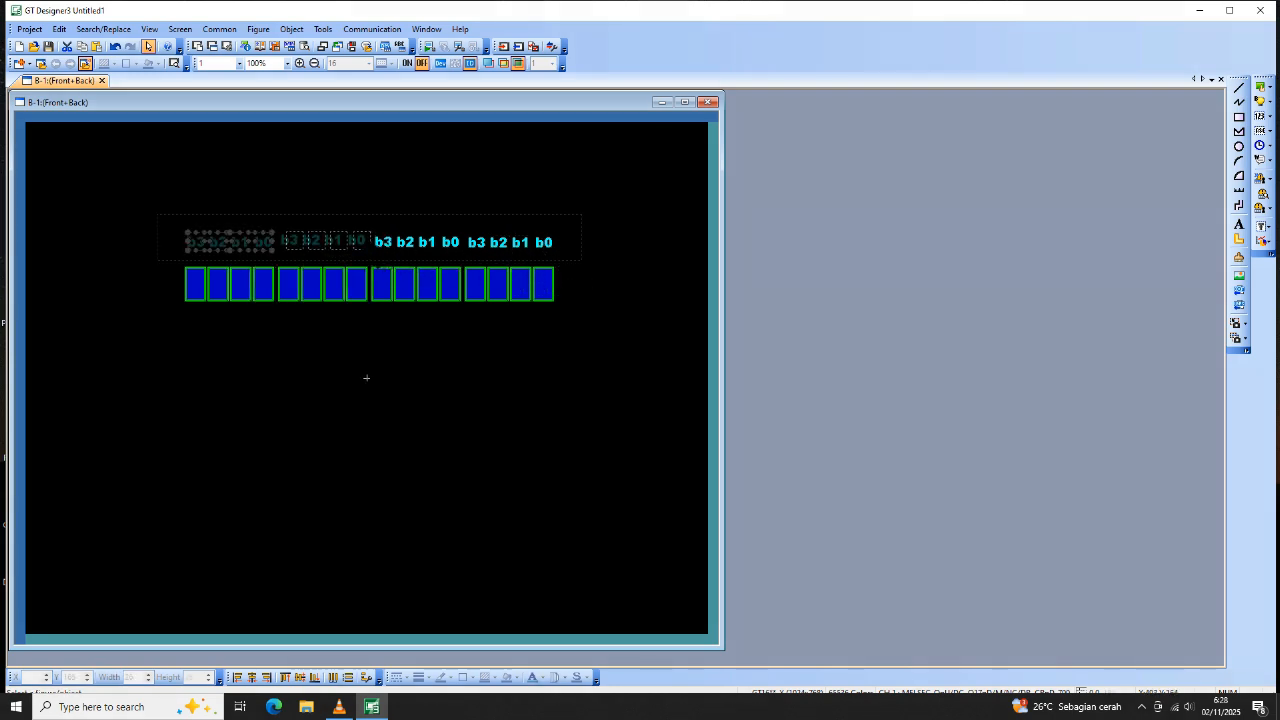
Align all sixteen labels above the lamp row using Center (Vertical).
{"action": "left_click_drag", "start_coordinate": [160, 211], "coordinate": [580, 258]}
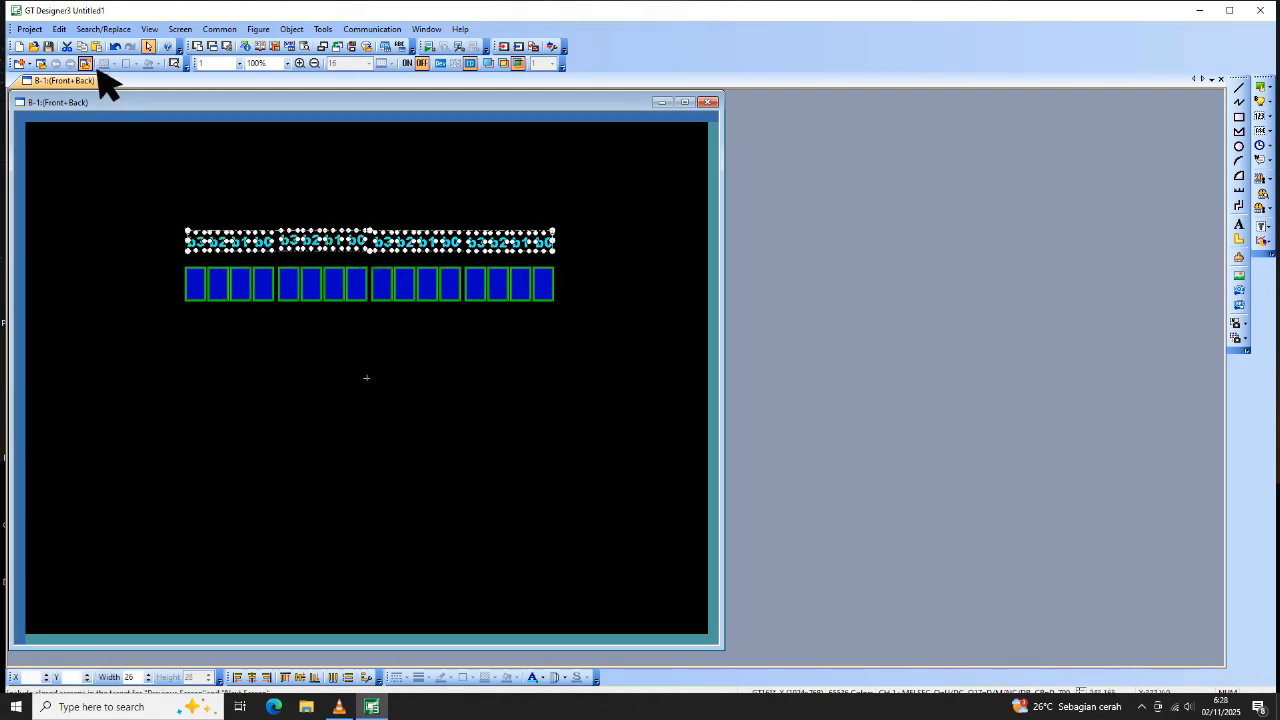
{"action": "left_click", "coordinate": [65, 31]}
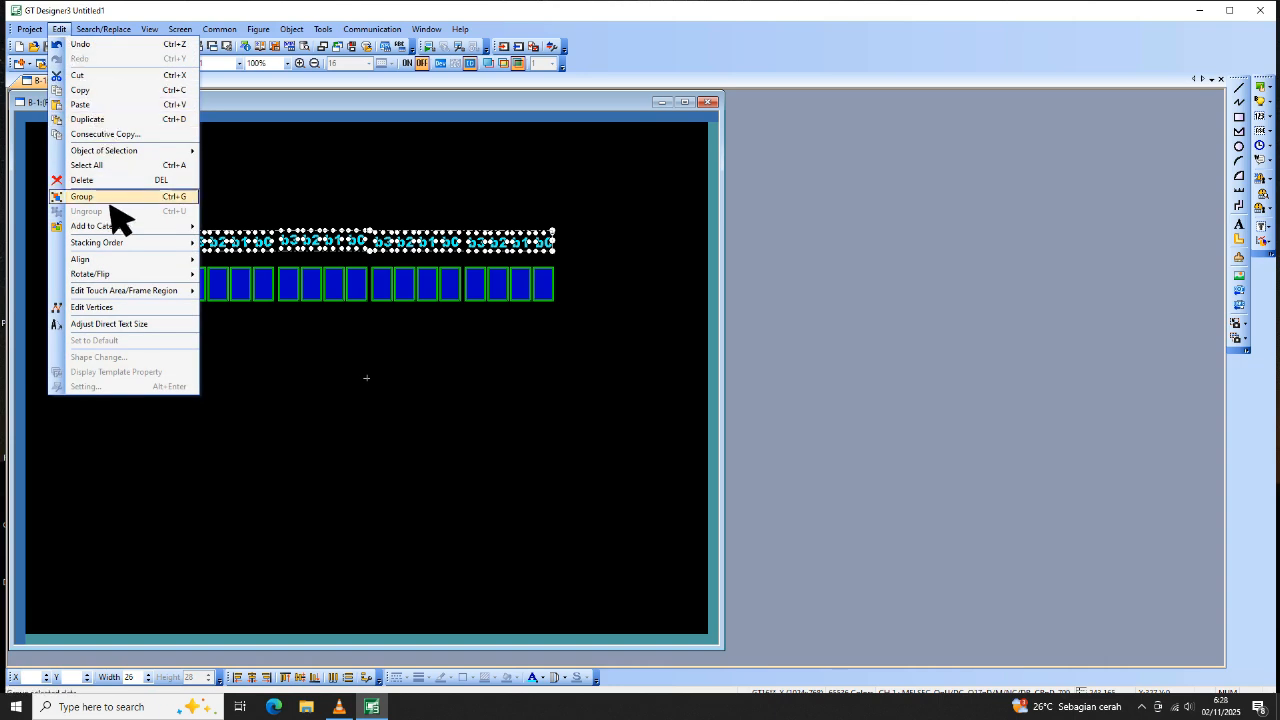
{"action": "mouse_move", "coordinate": [110, 264]}
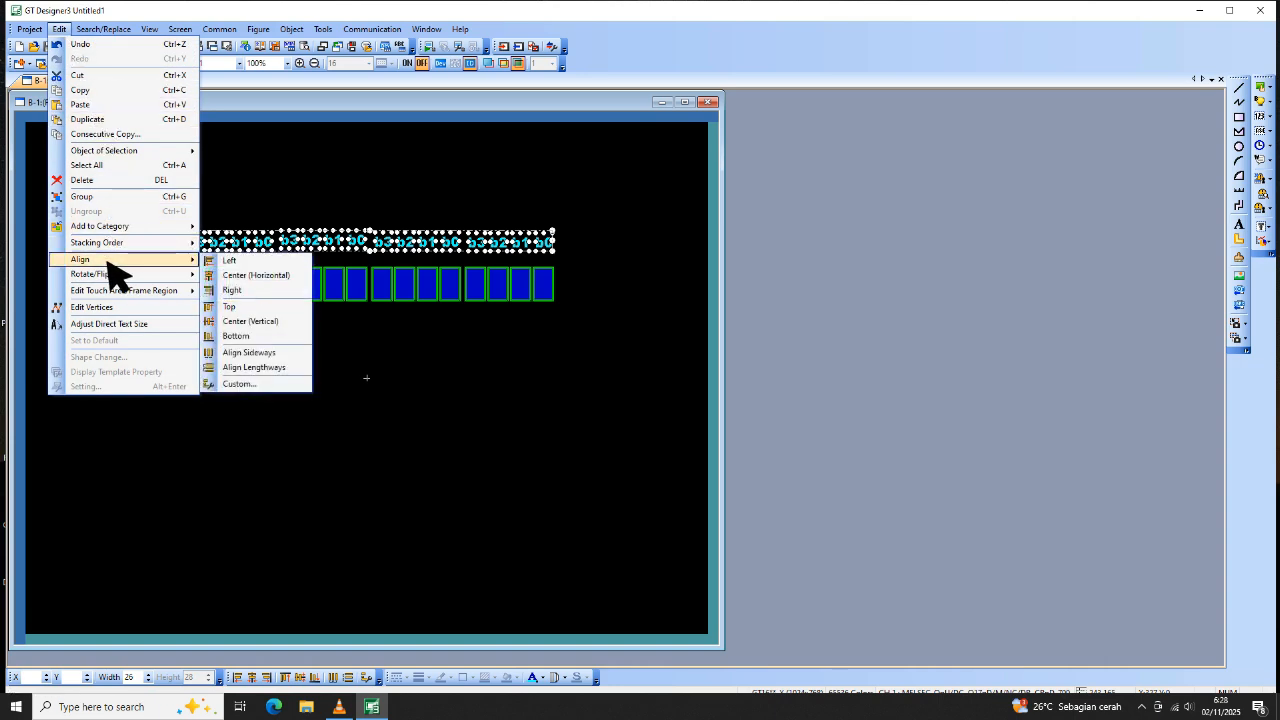
{"action": "left_click", "coordinate": [268, 322]}
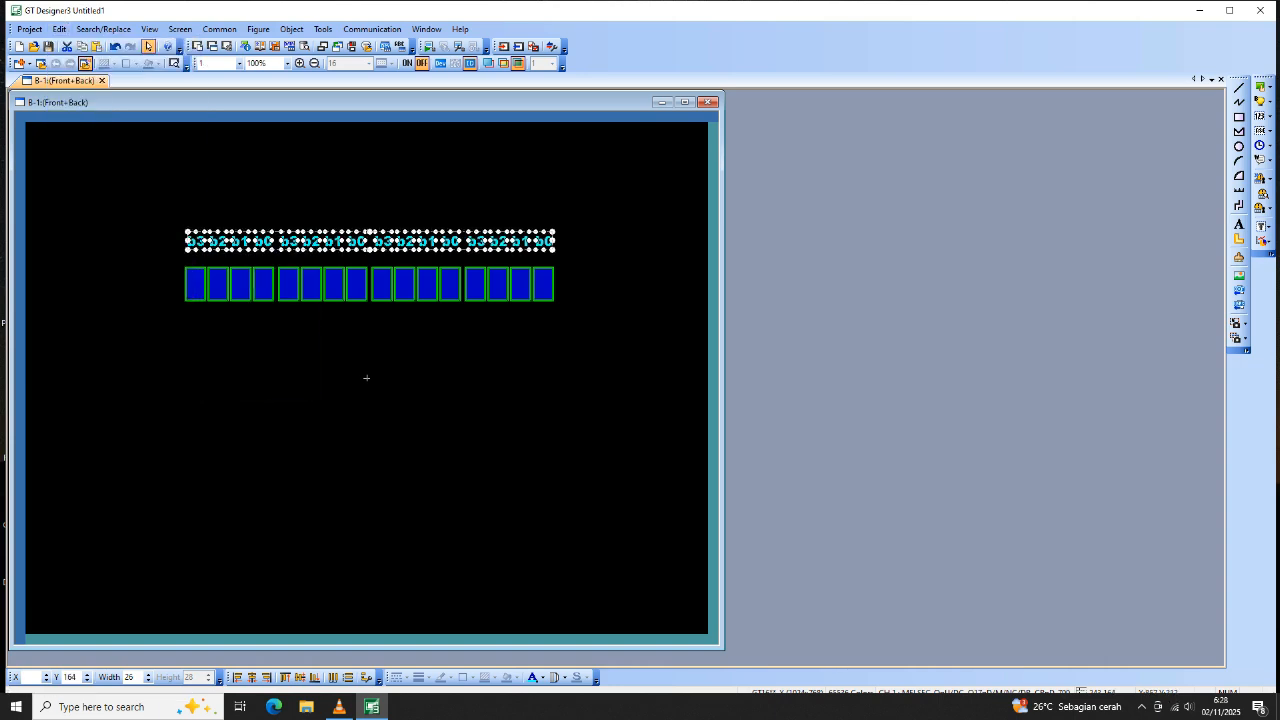
{"action": "left_click", "coordinate": [597, 277]}
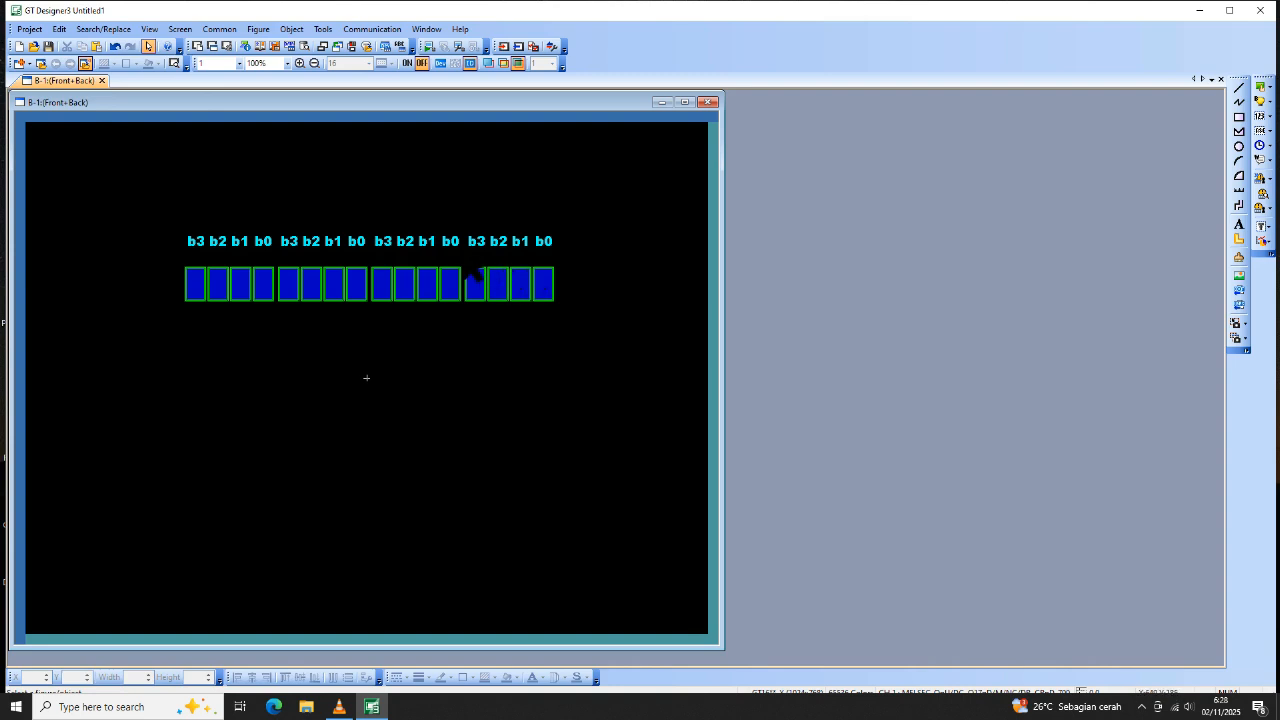
In the second group of labels from the right, change b0 to b4 and b1 to b5.
{"action": "double_click", "coordinate": [451, 242]}
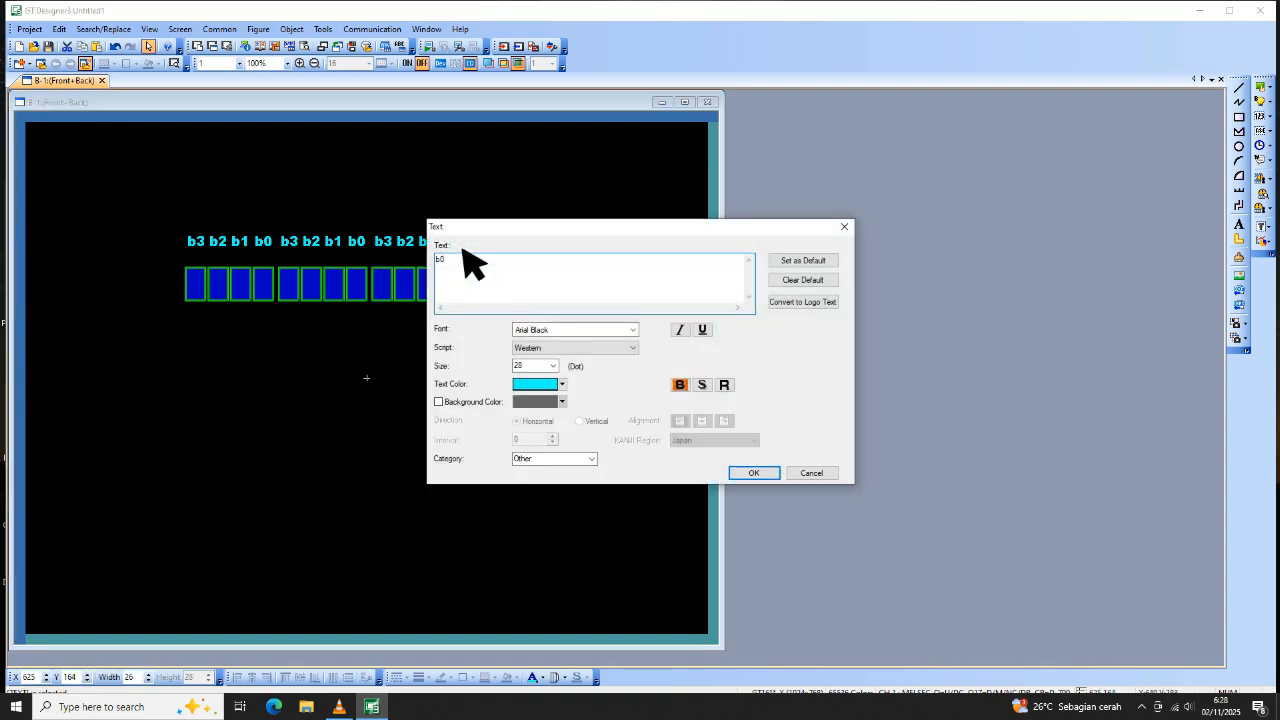
{"action": "type", "text": "4"}
{"action": "left_click", "coordinate": [760, 476]}
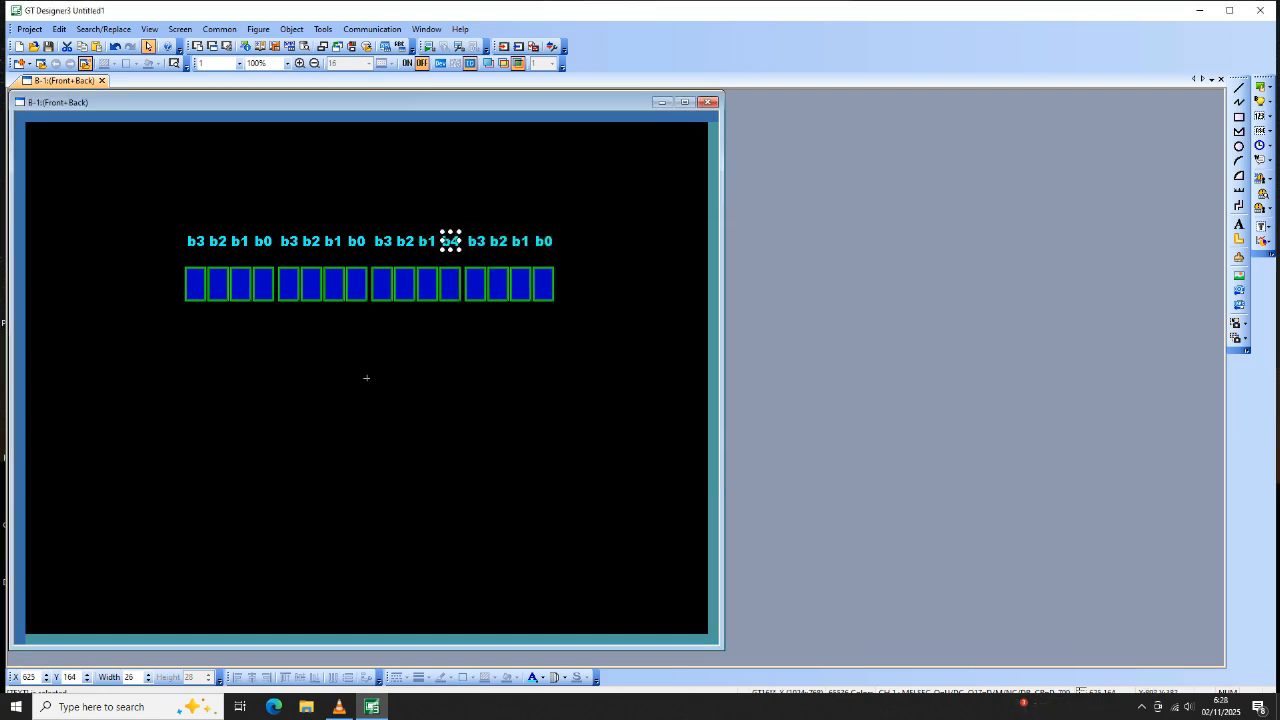
{"action": "double_click", "coordinate": [447, 245]}
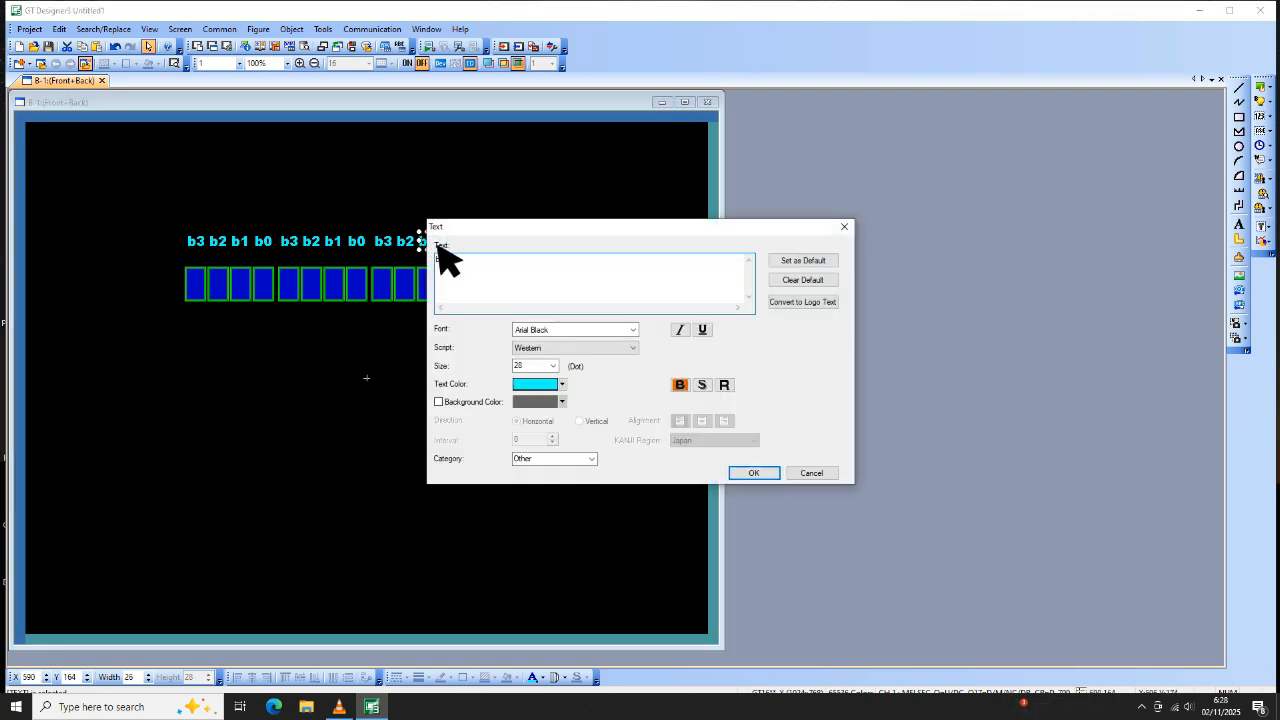
{"action": "type", "text": "5"}
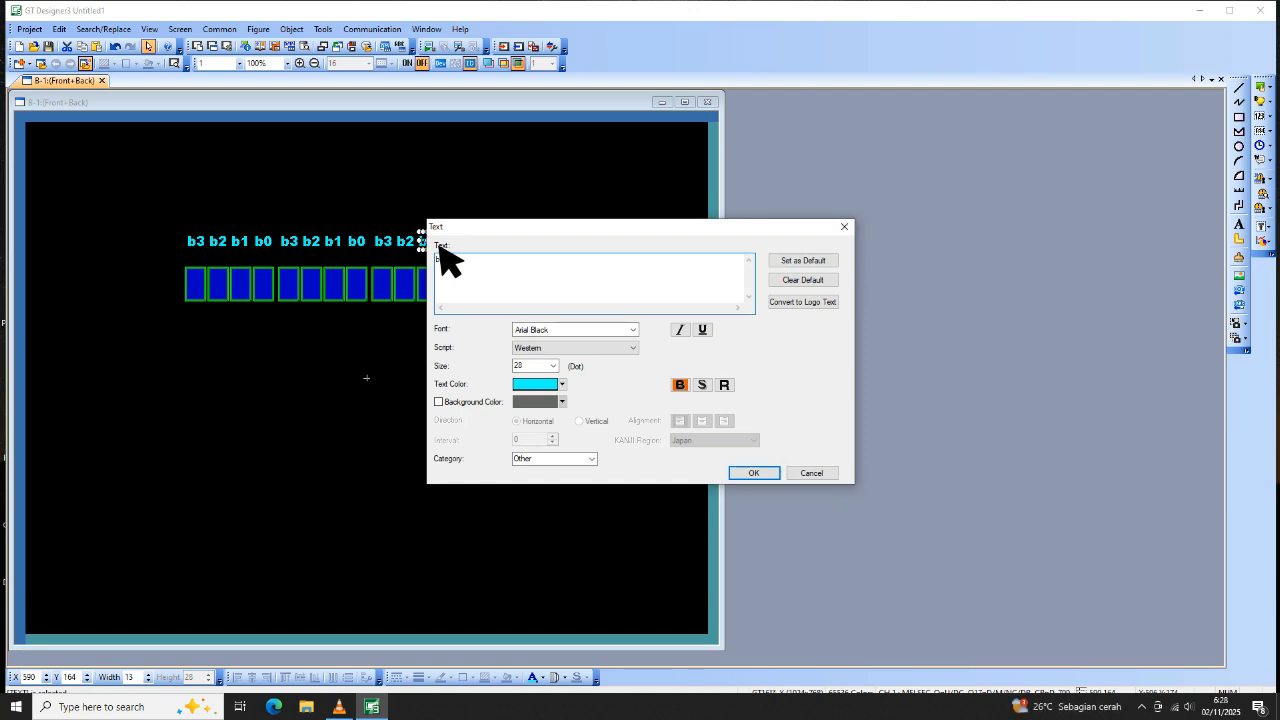
{"action": "left_click", "coordinate": [762, 472]}
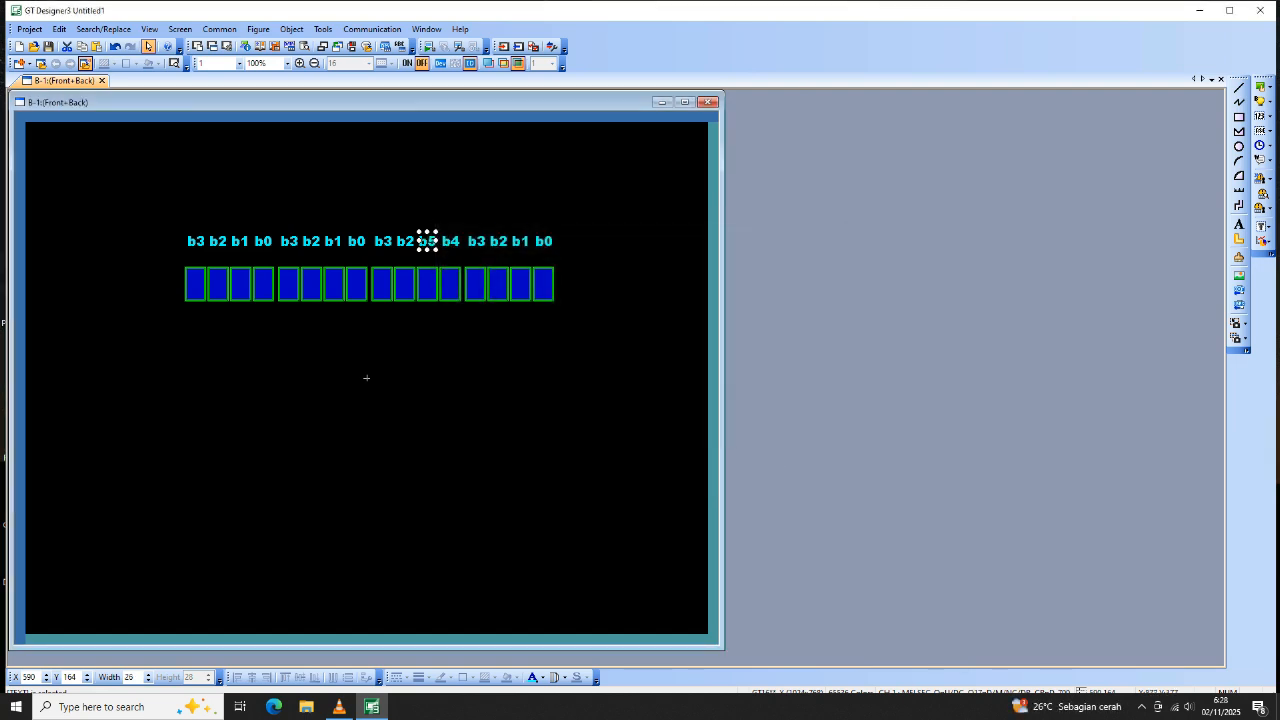
In the second group of labels from the right, change b2 to b6 and b3 to b7.
{"action": "double_click", "coordinate": [413, 247]}
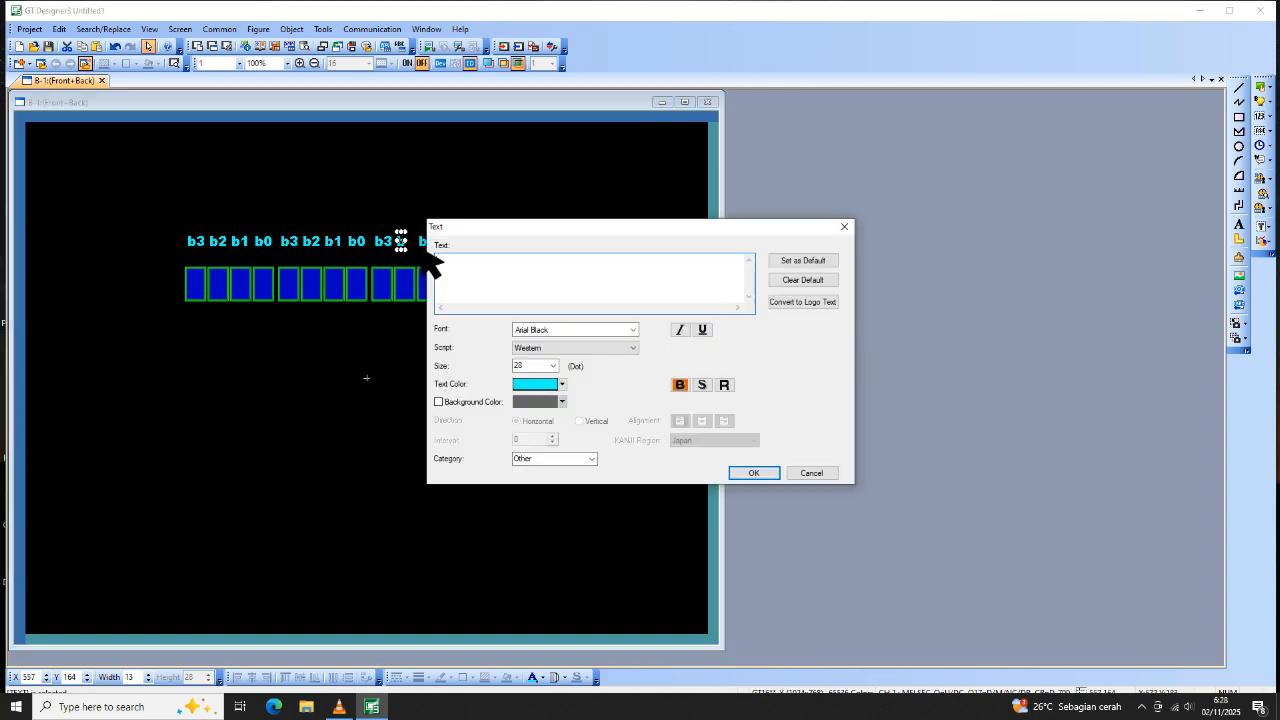
{"action": "type", "text": "b6"}
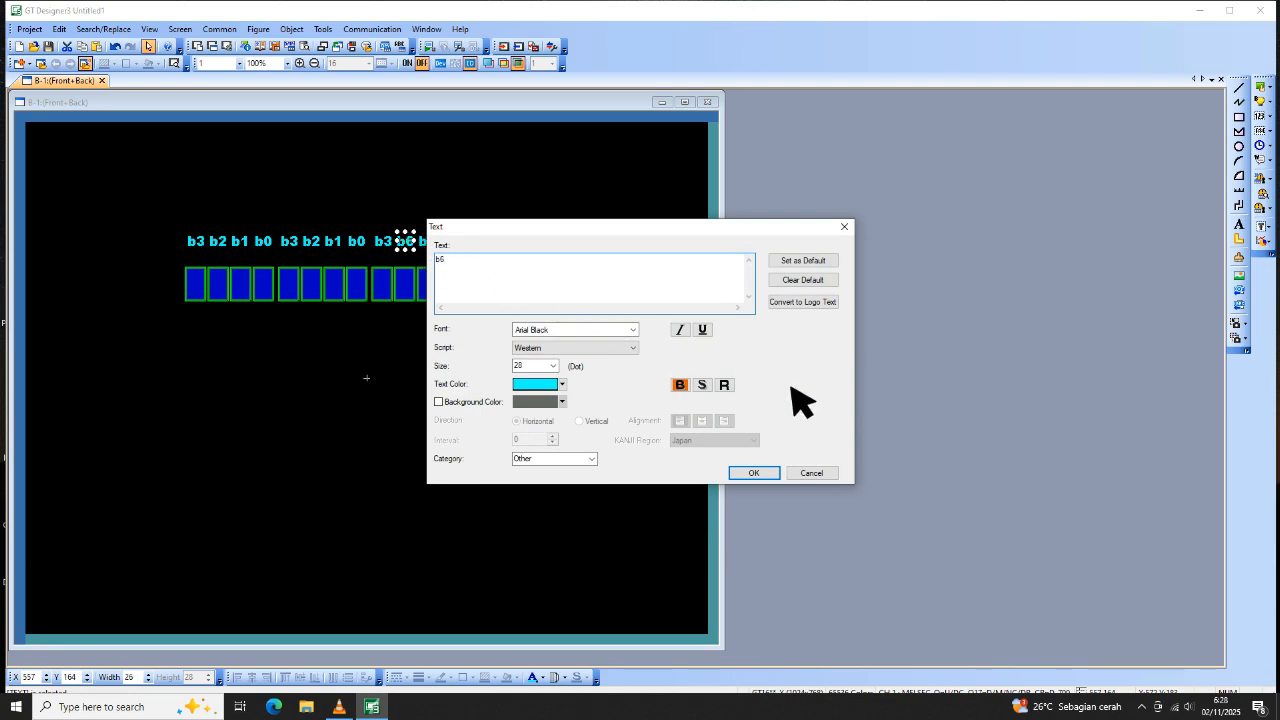
{"action": "left_click", "coordinate": [772, 473]}
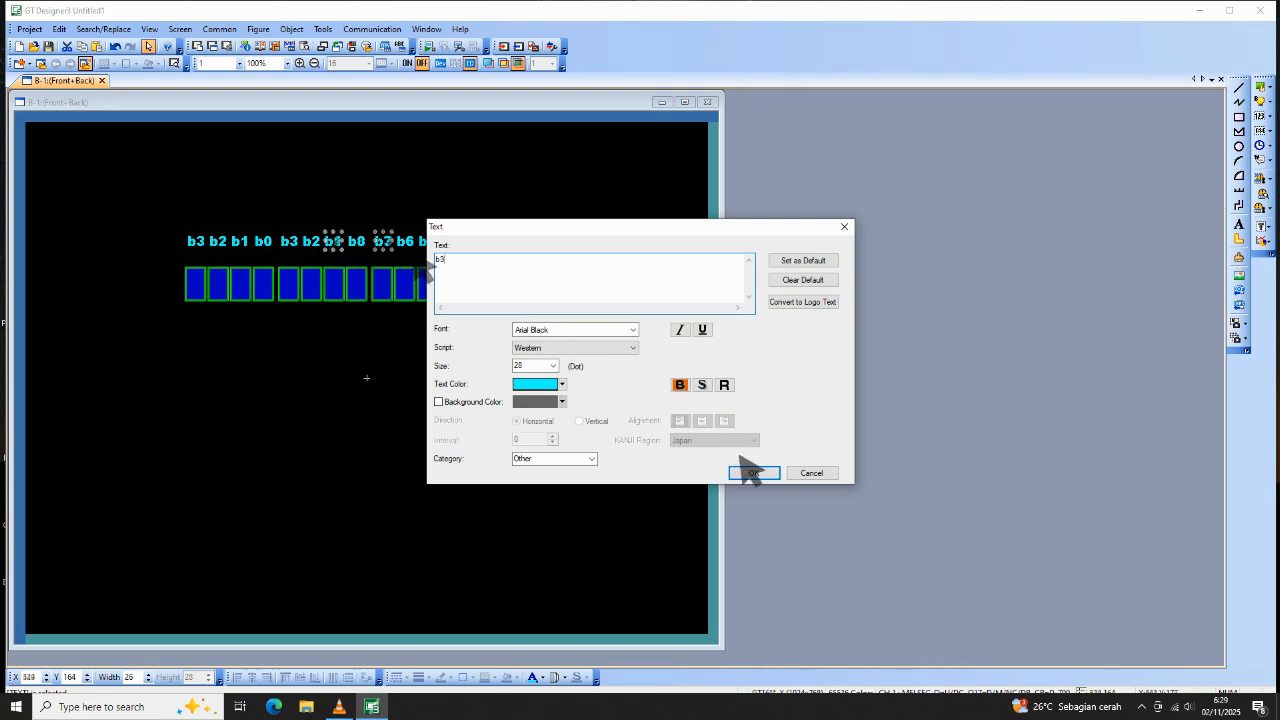
Renumber the third label group from the right as b8 to b11, and change b0 and b1 in the leftmost group to 12 and 13.
{"action": "left_click", "coordinate": [754, 473]}
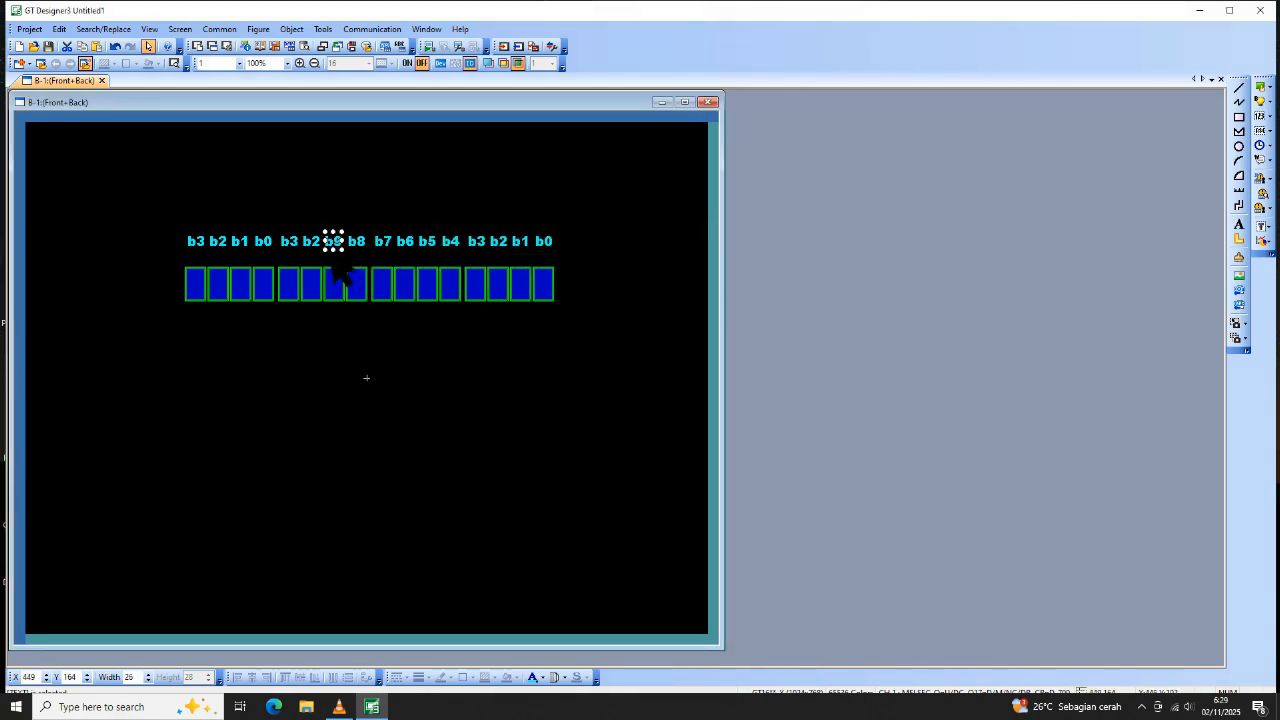
{"action": "double_click", "coordinate": [311, 241]}
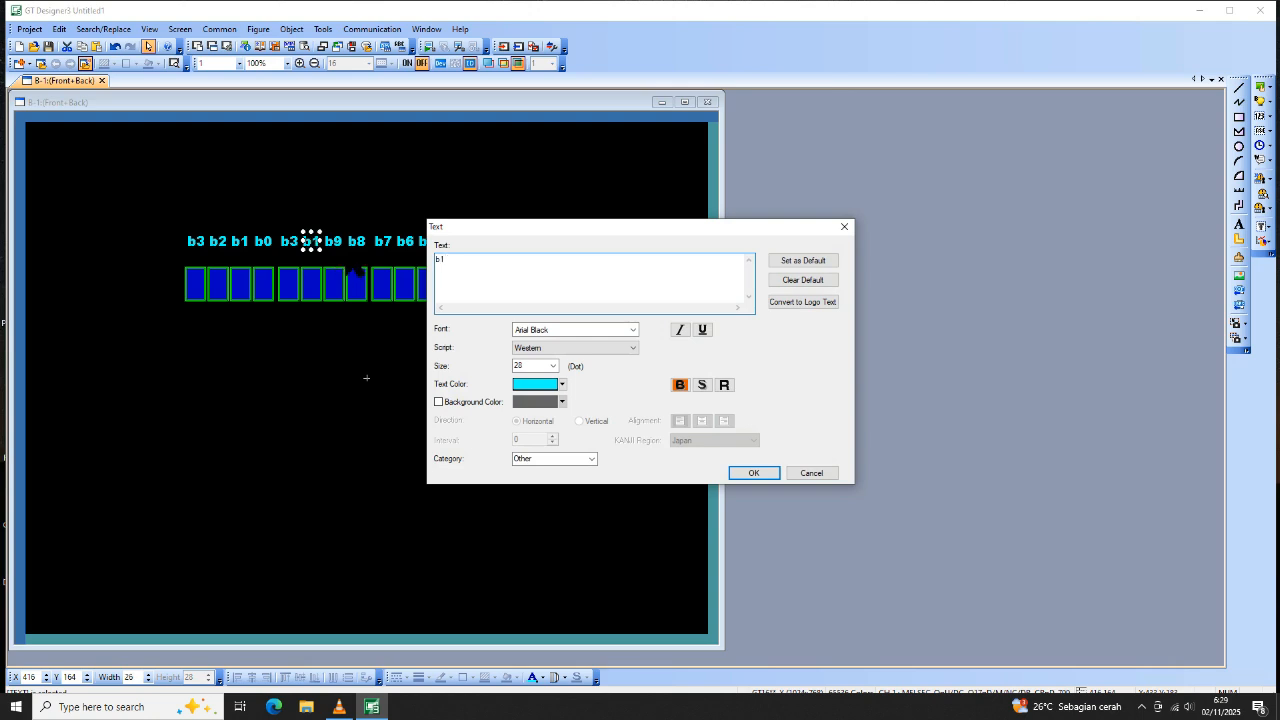
{"action": "left_click", "coordinate": [772, 473]}
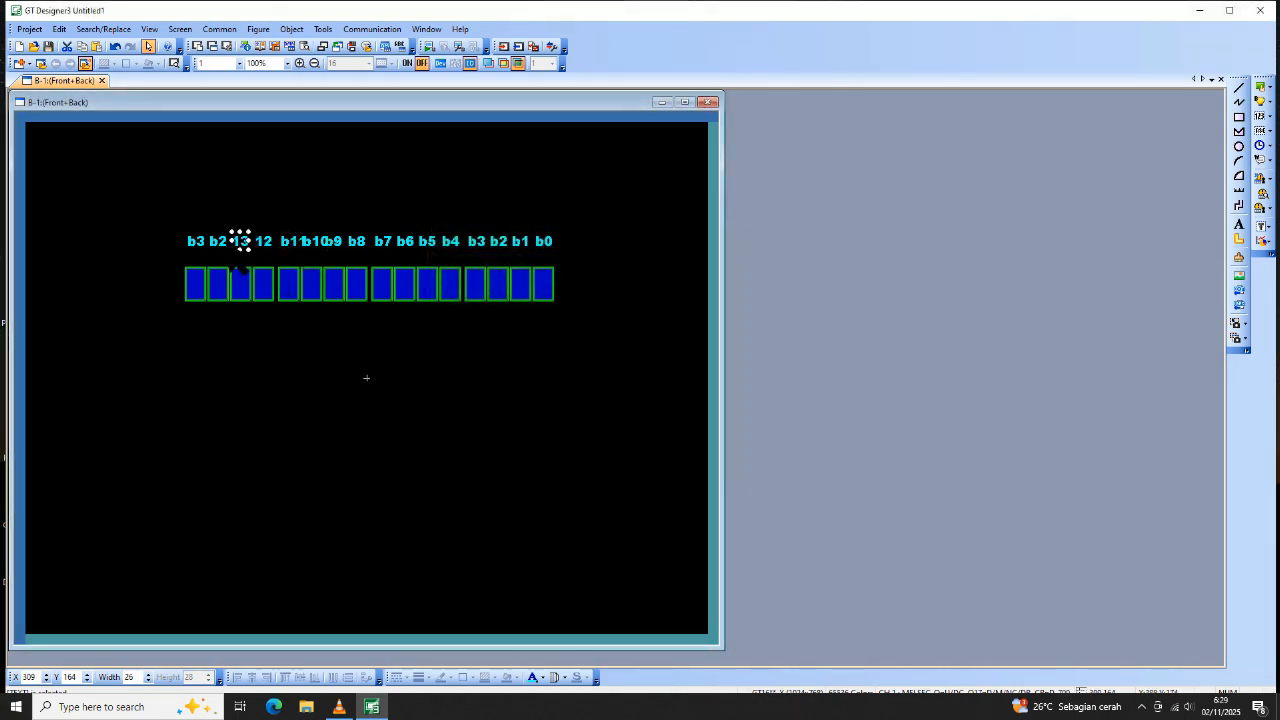
In the leftmost group of labels, change b2 to 14 and b3 to 15.
{"action": "double_click", "coordinate": [217, 241]}
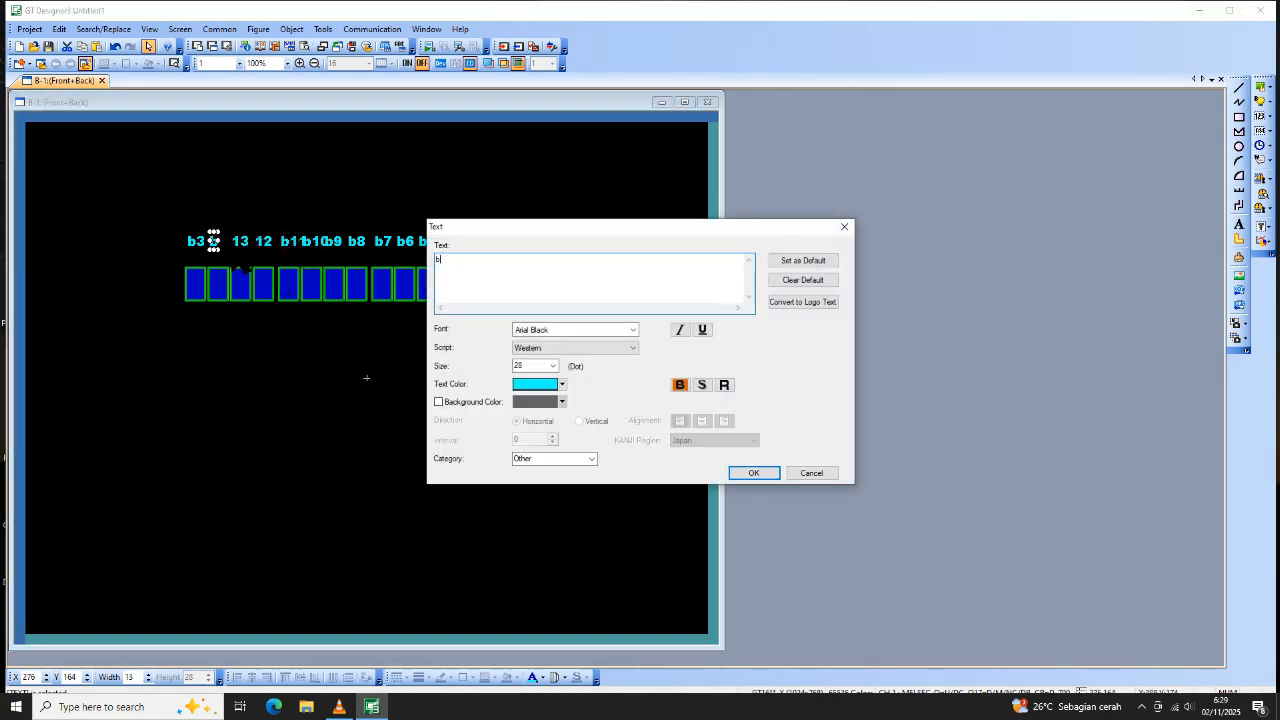
{"action": "key", "text": "BackSpace"}
{"action": "type", "text": "14"}
{"action": "left_click", "coordinate": [754, 473]}
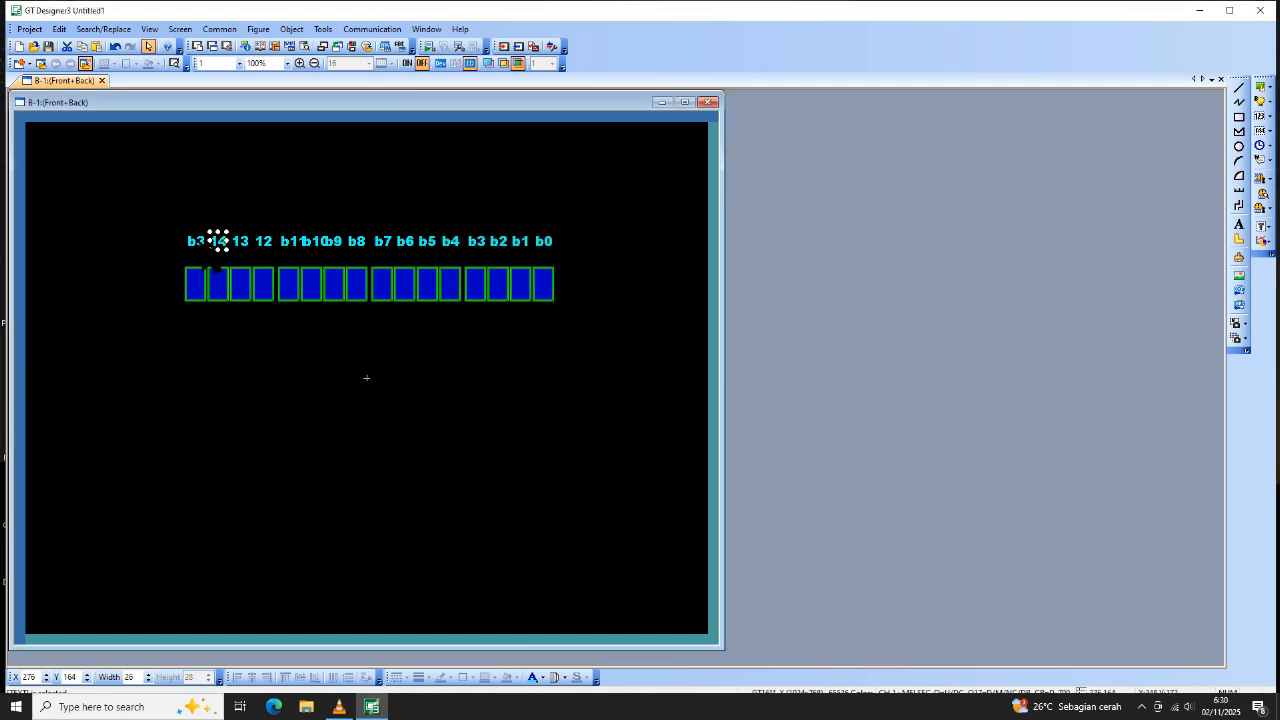
{"action": "double_click", "coordinate": [194, 241]}
{"action": "key", "text": "BackSpace"}
{"action": "key", "text": "BackSpace"}
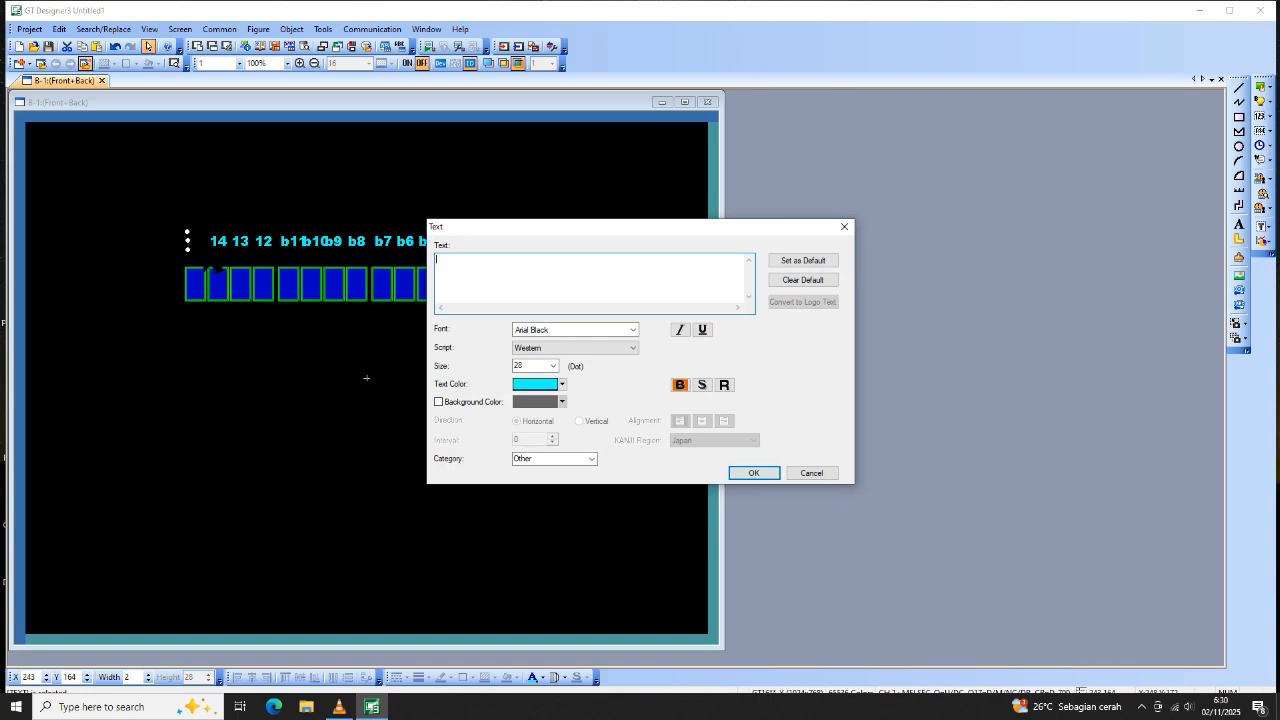
{"action": "type", "text": "15"}
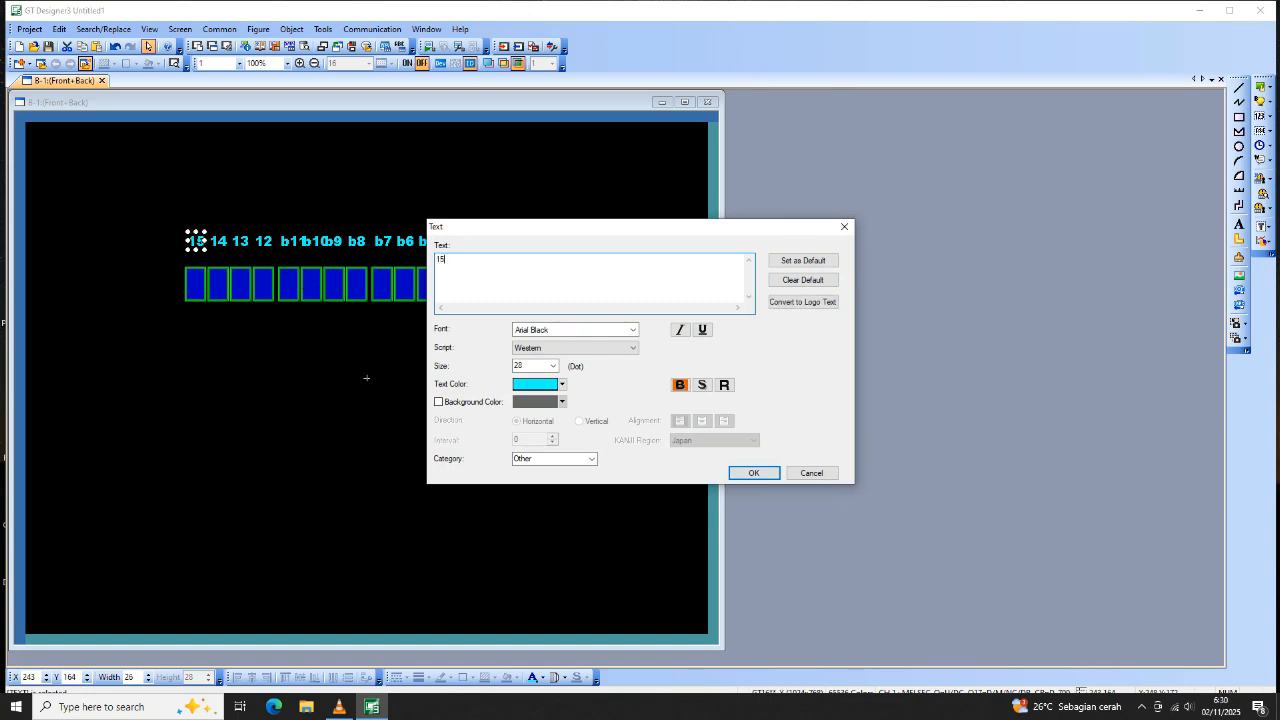
{"action": "left_click", "coordinate": [754, 473]}
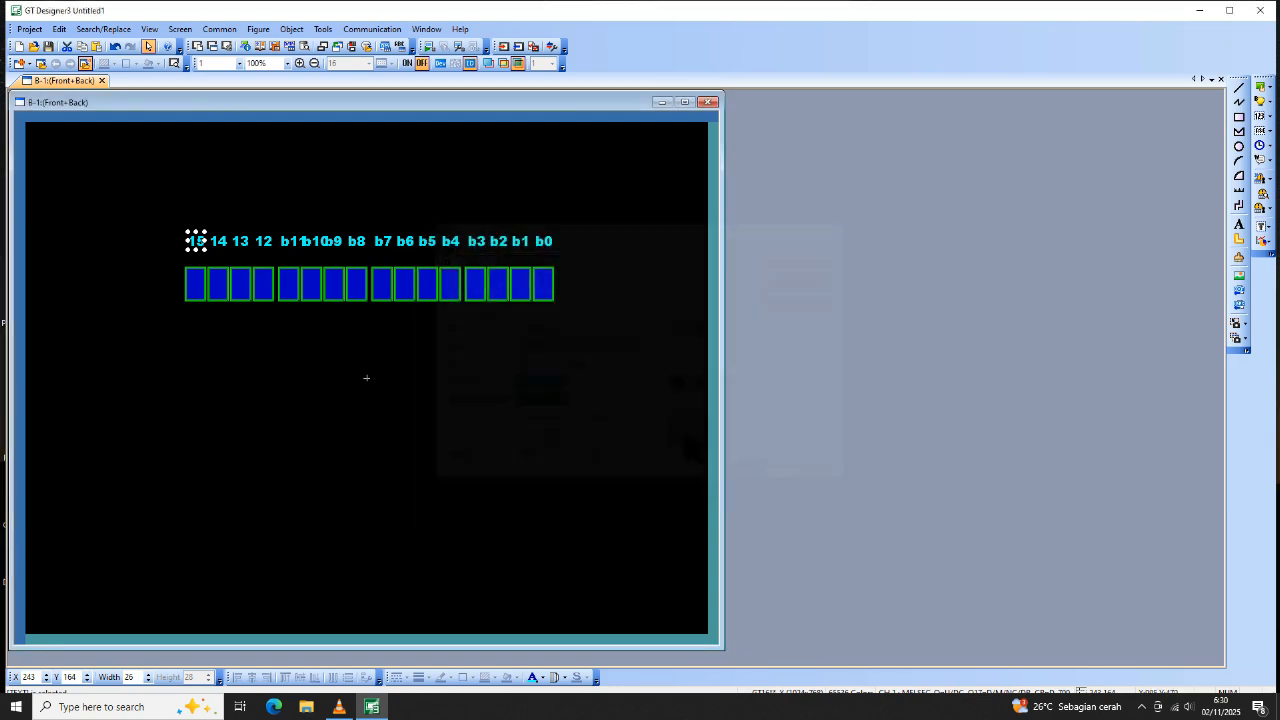
Remove the letter b from the b11 and b10 labels so they read 11 and 10.
{"action": "double_click", "coordinate": [300, 262]}
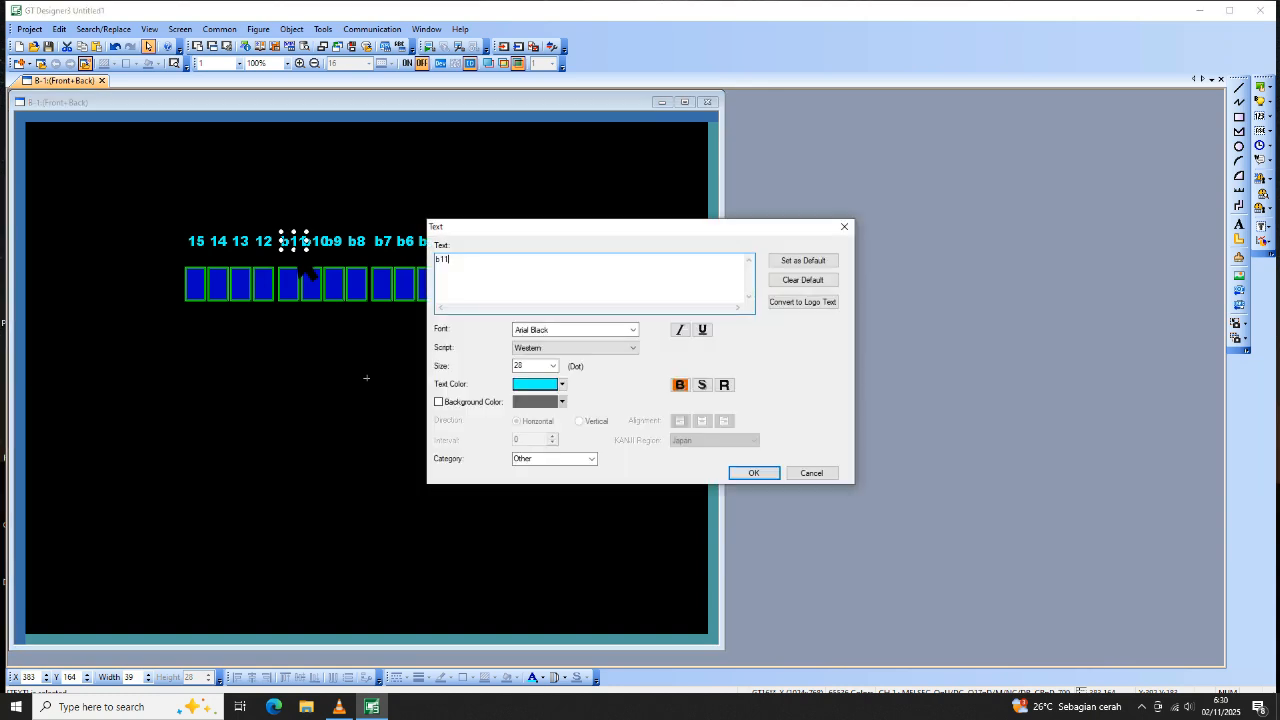
{"action": "key", "text": "BackSpace"}
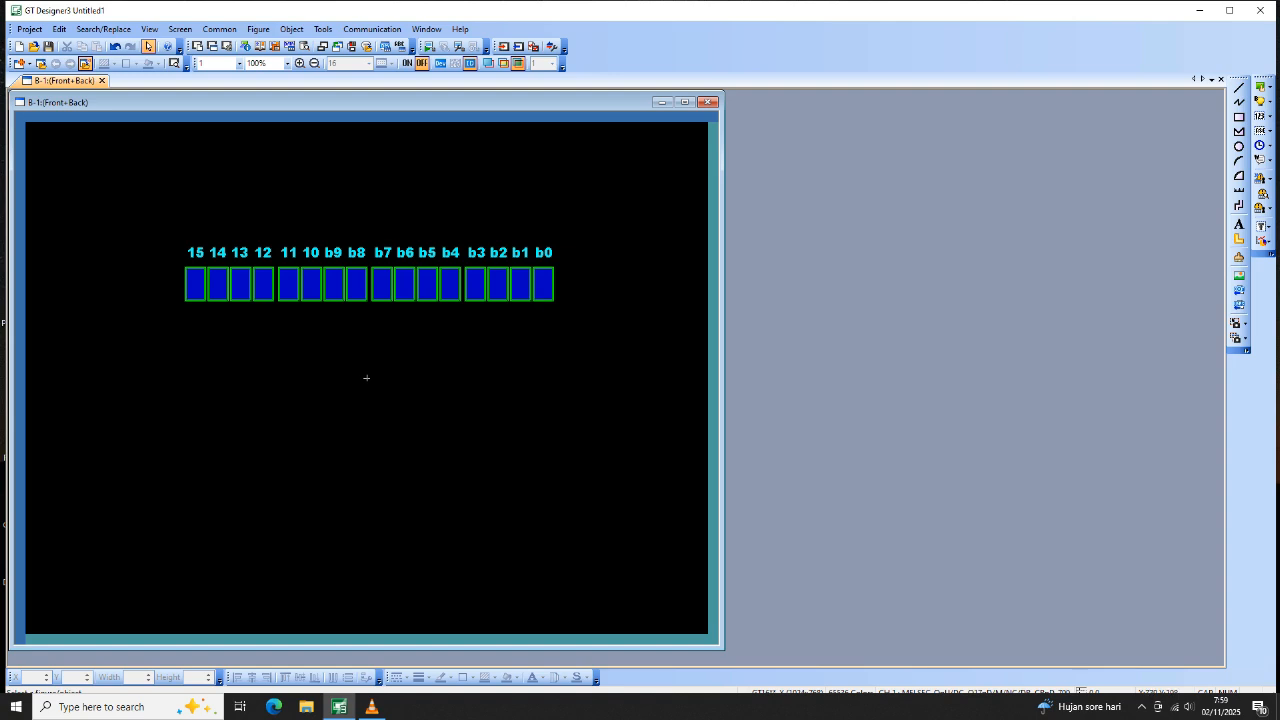
Copy the b0 label and paste it to the left of the lamp row at about X 60, Y 222.
{"action": "left_click", "coordinate": [544, 251]}
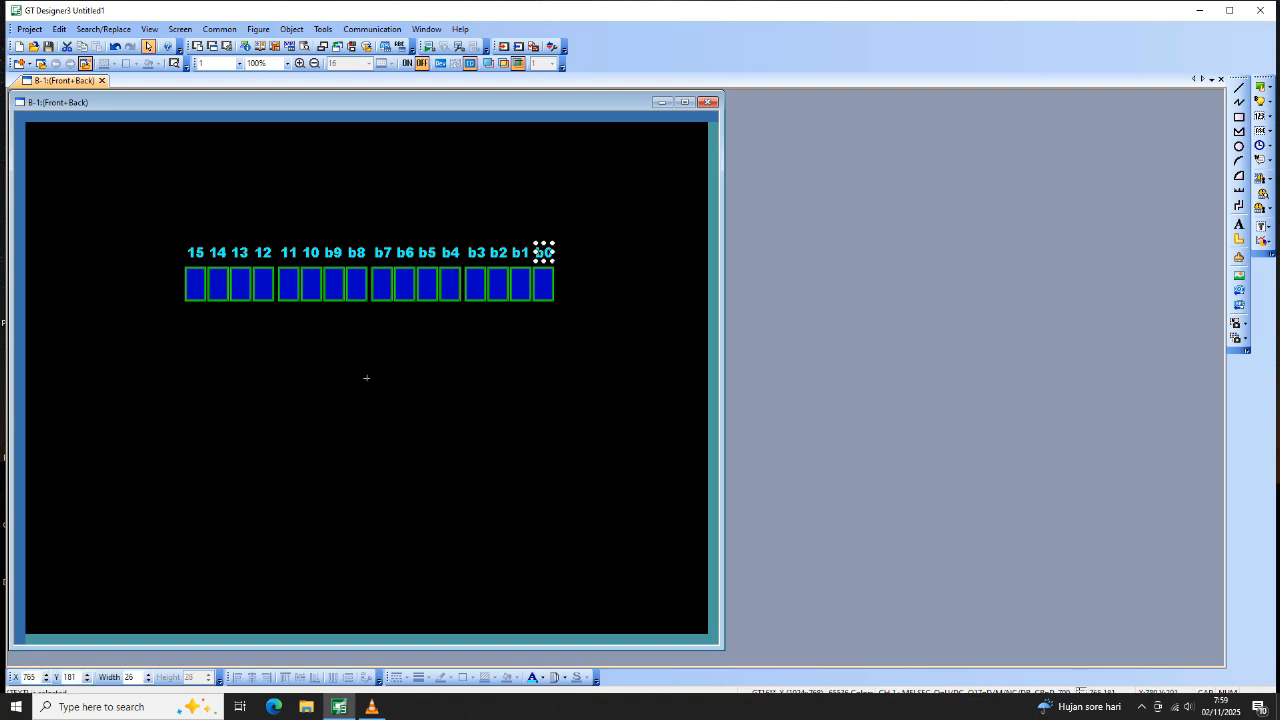
{"action": "right_click", "coordinate": [547, 256]}
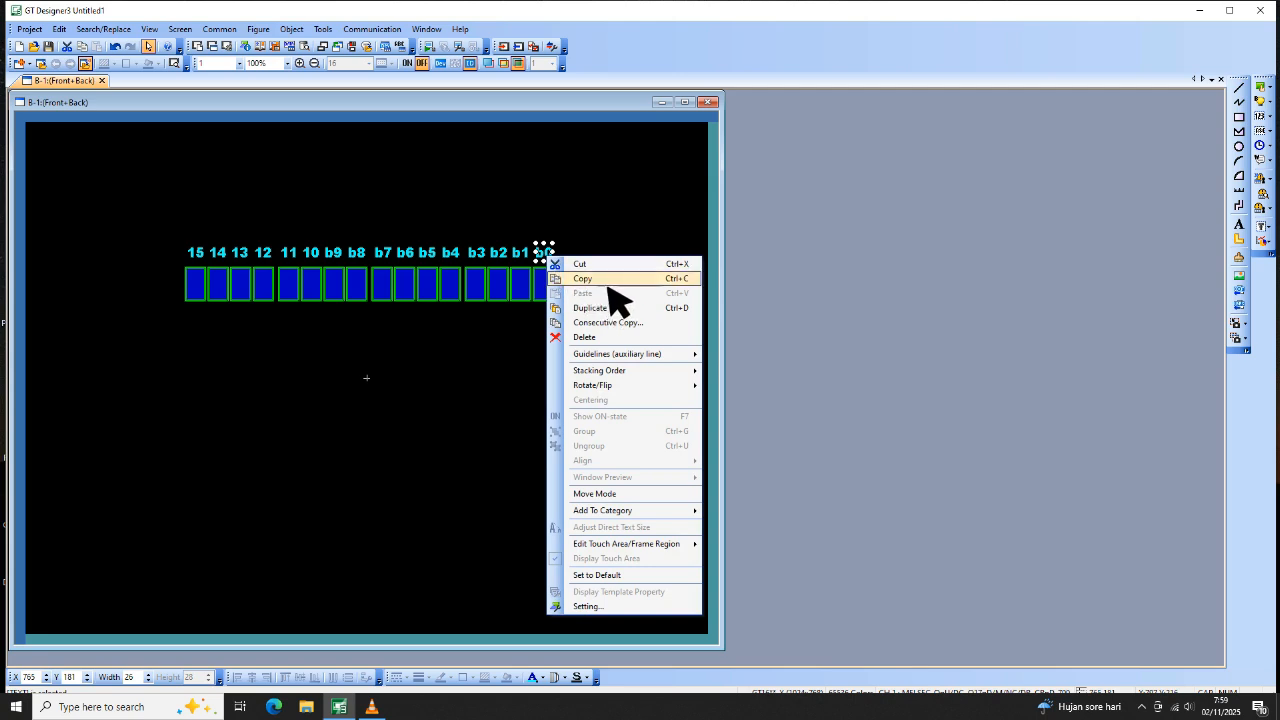
{"action": "left_click", "coordinate": [580, 278]}
{"action": "right_click", "coordinate": [233, 172]}
{"action": "left_click", "coordinate": [286, 210]}
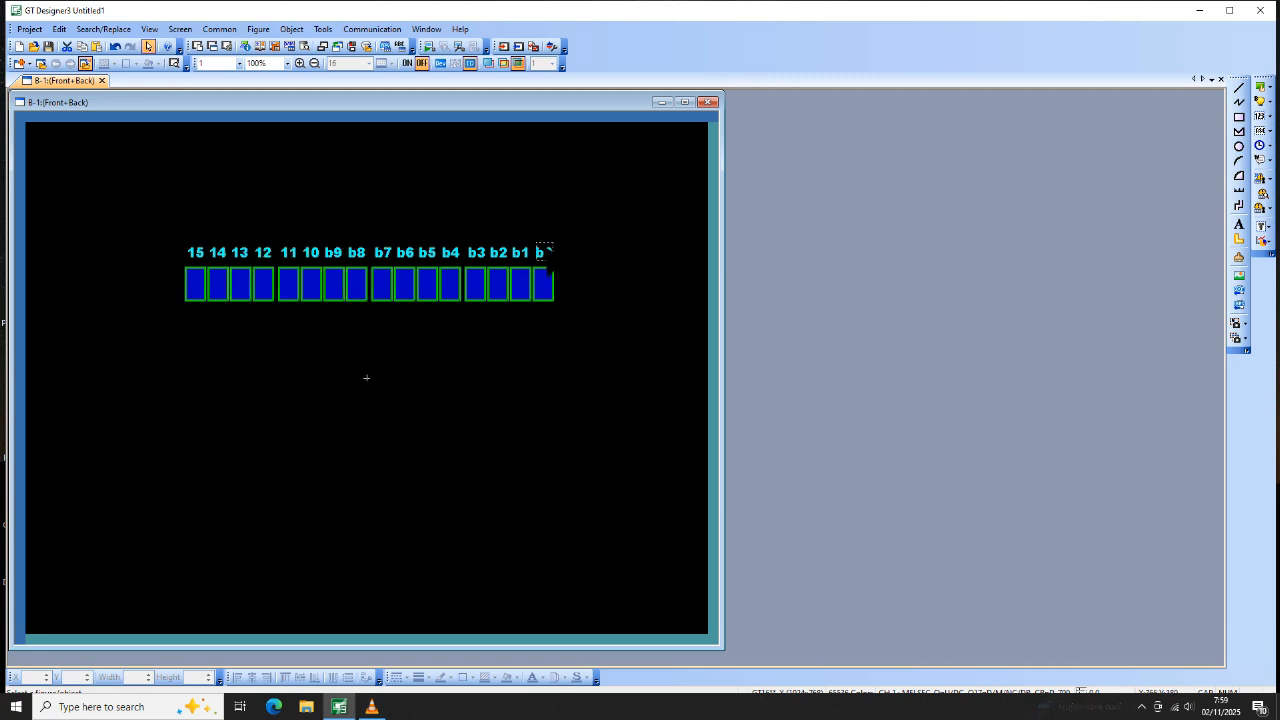
{"action": "left_click", "coordinate": [74, 279]}
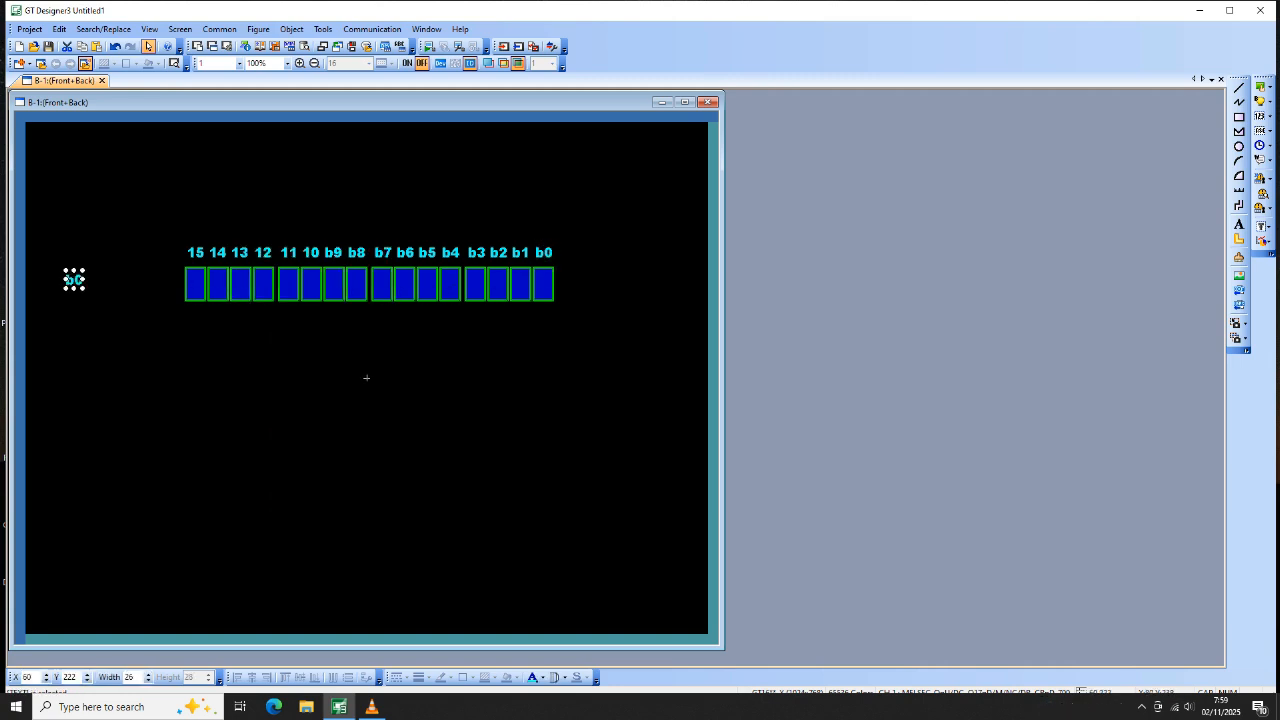
Change the pasted label to D100 in yellow at size 52, and shift it together with the labelled lamp row toward the canvas's left edge.
{"action": "double_click", "coordinate": [74, 279]}
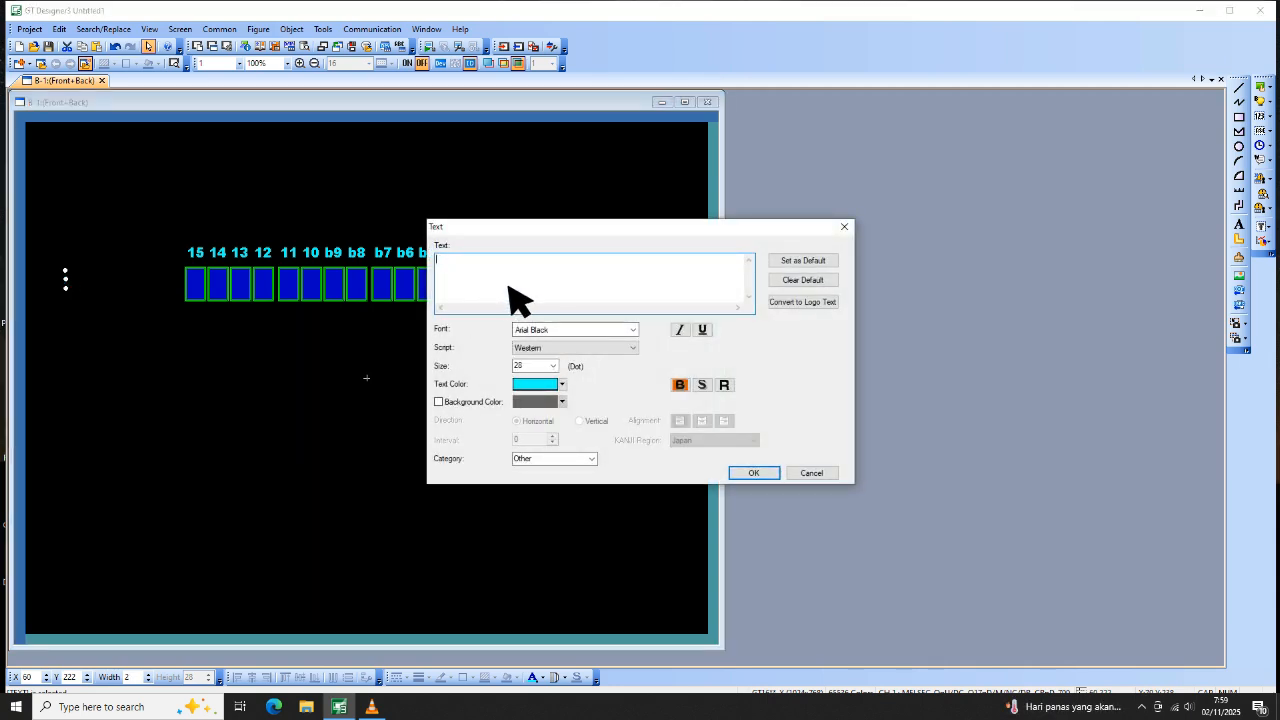
{"action": "type", "text": "D100"}
{"action": "left_click", "coordinate": [564, 385]}
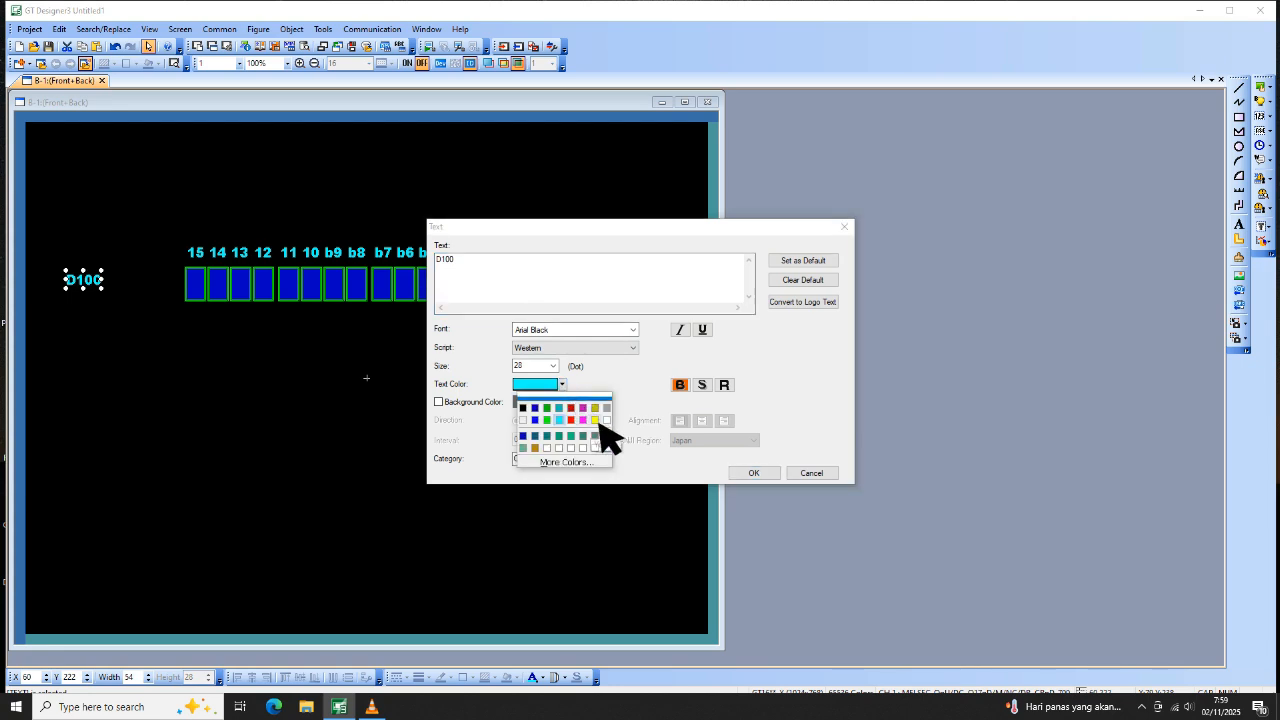
{"action": "left_click", "coordinate": [599, 422]}
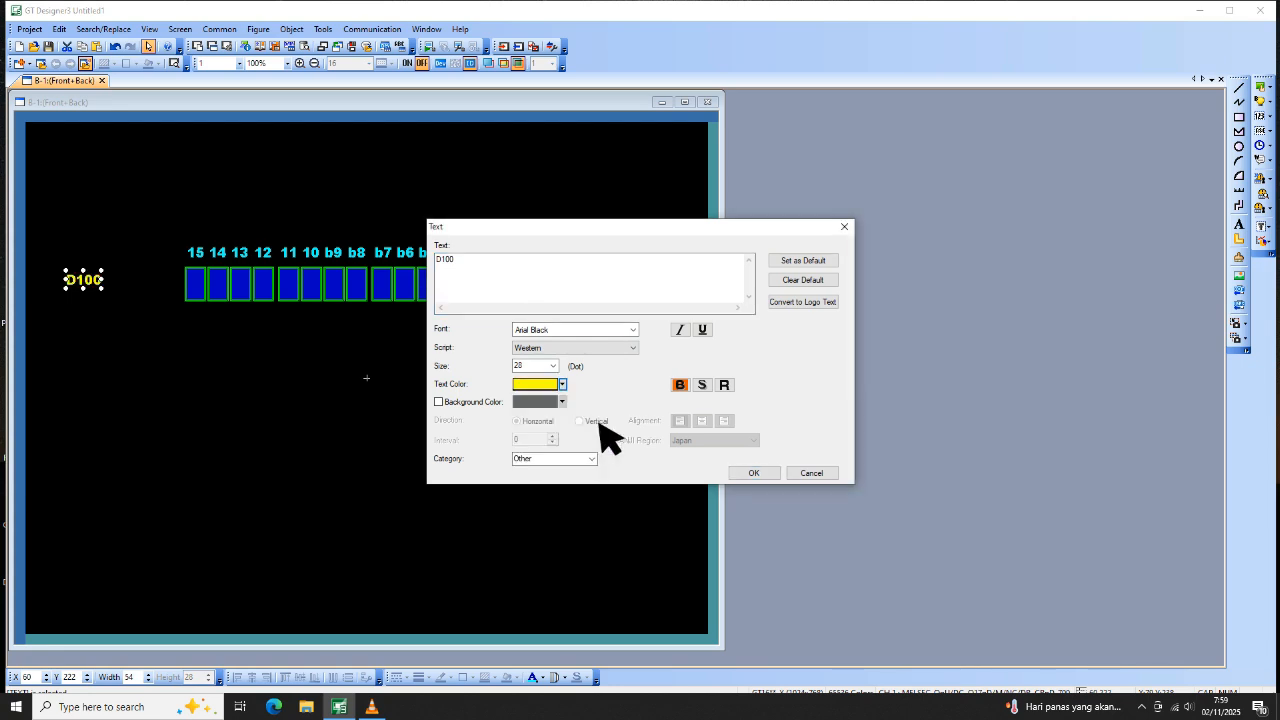
{"action": "left_click", "coordinate": [553, 366]}
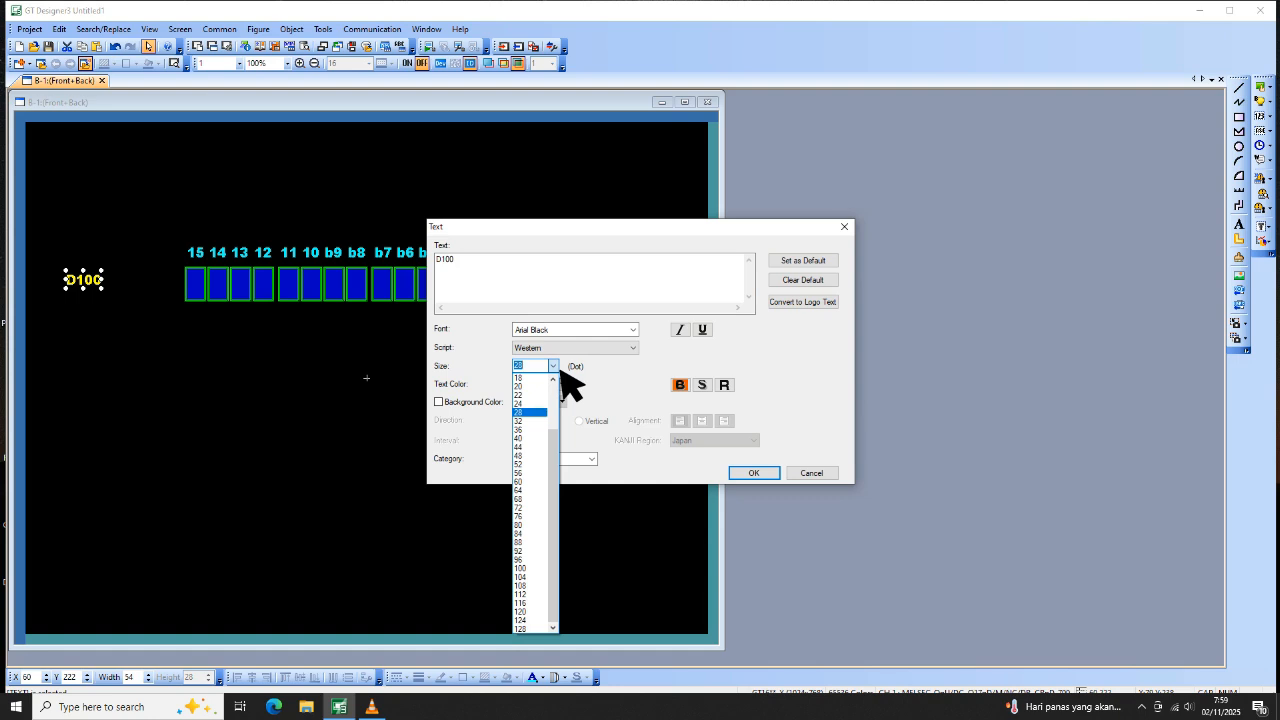
{"action": "left_click", "coordinate": [529, 464]}
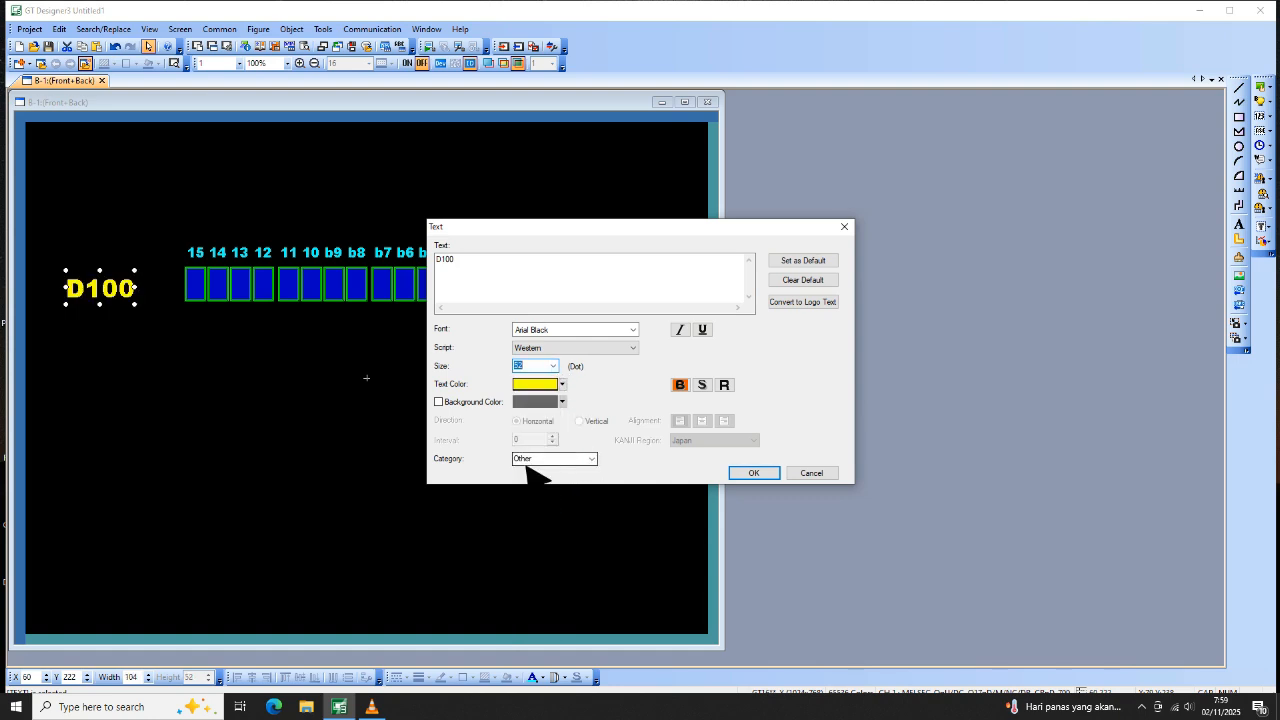
{"action": "left_click", "coordinate": [756, 470]}
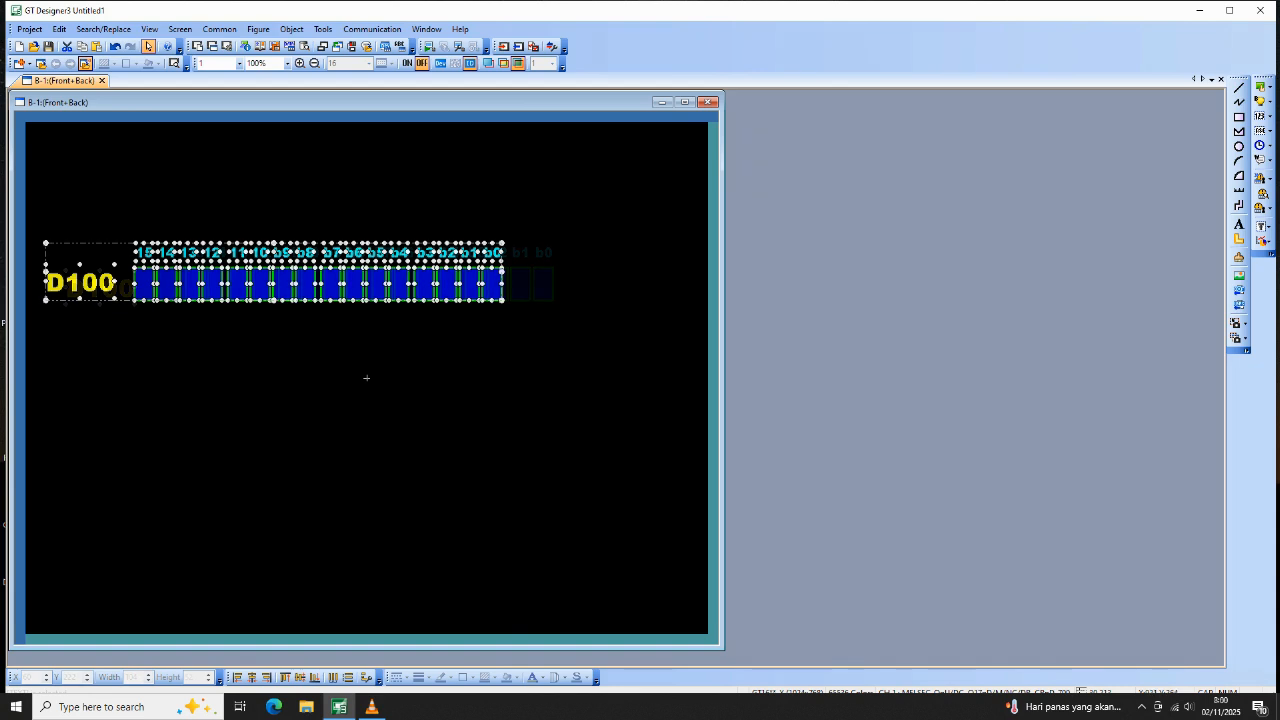
{"action": "left_click", "coordinate": [366, 377]}
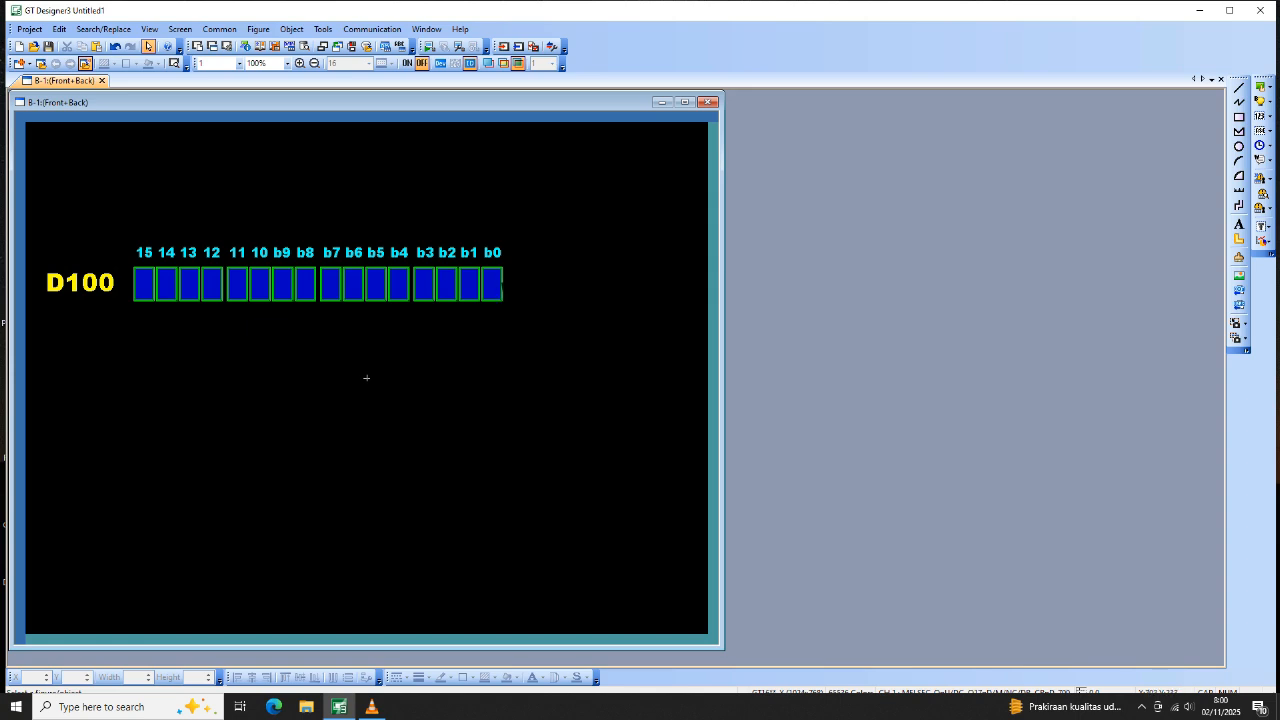
Check the device and bit number assigned to the rightmost lamp, under label b0.
{"action": "double_click", "coordinate": [491, 284]}
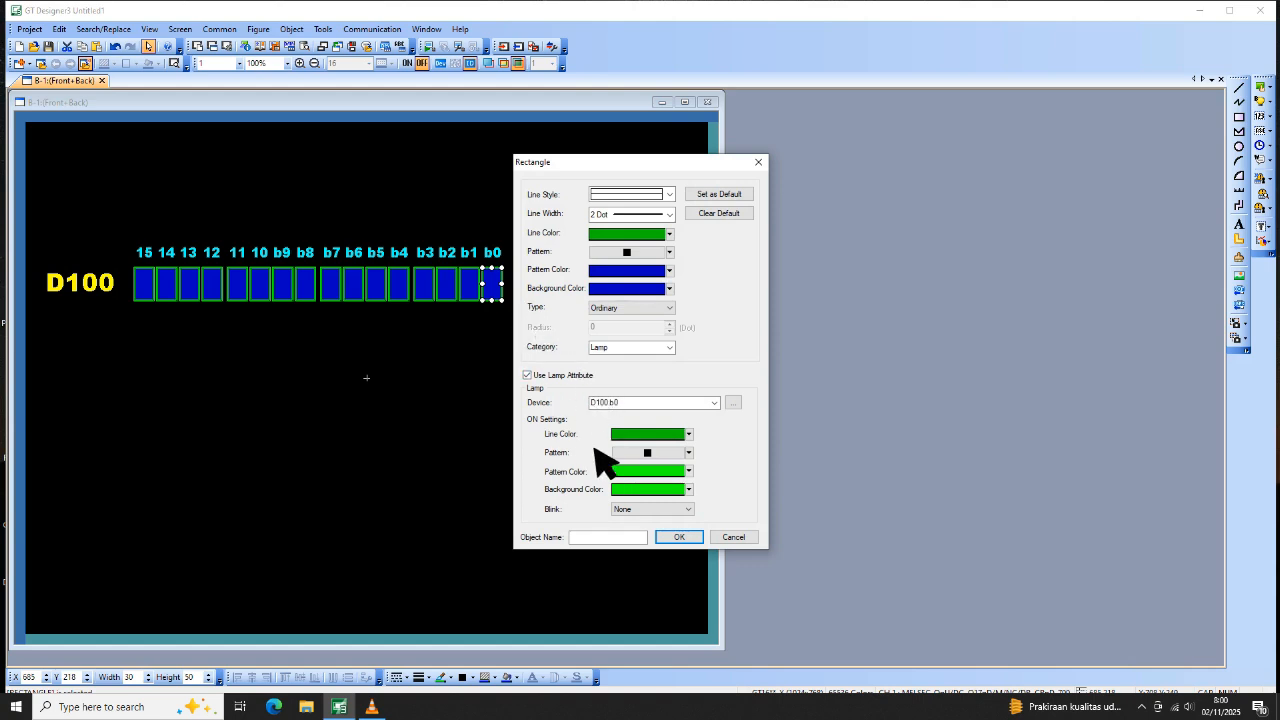
{"action": "left_click", "coordinate": [741, 404]}
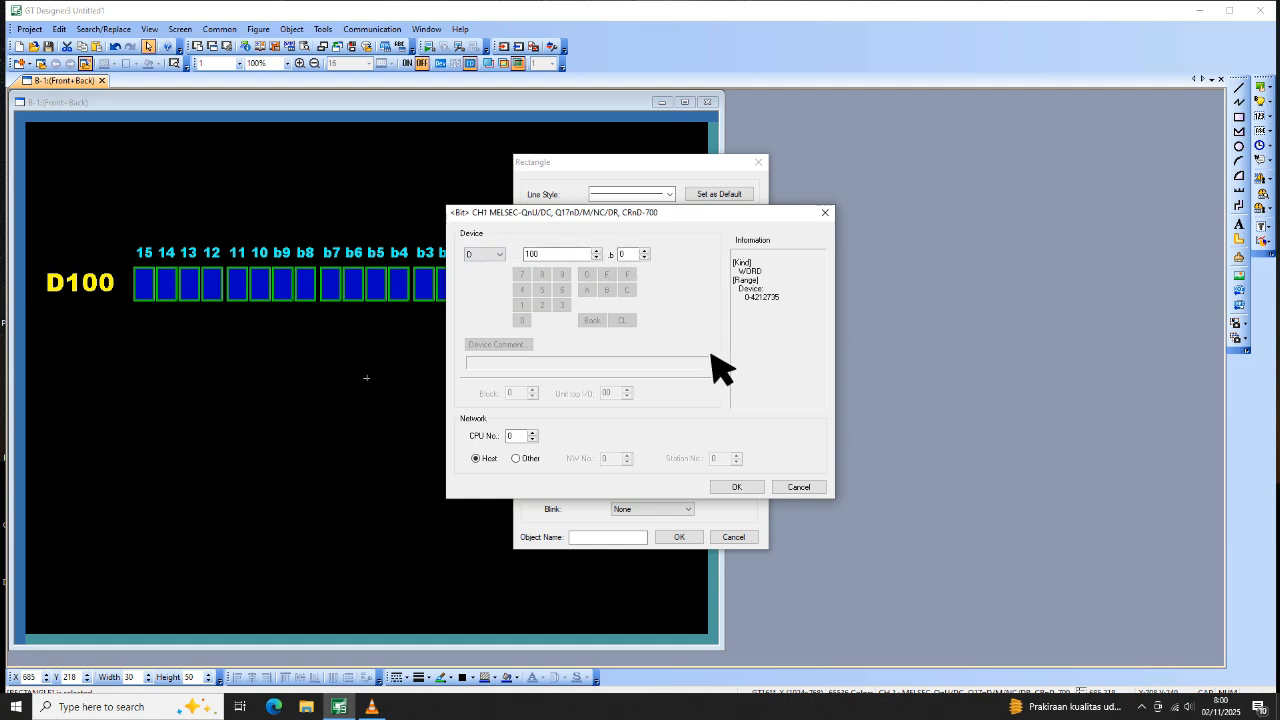
{"action": "left_click", "coordinate": [738, 488]}
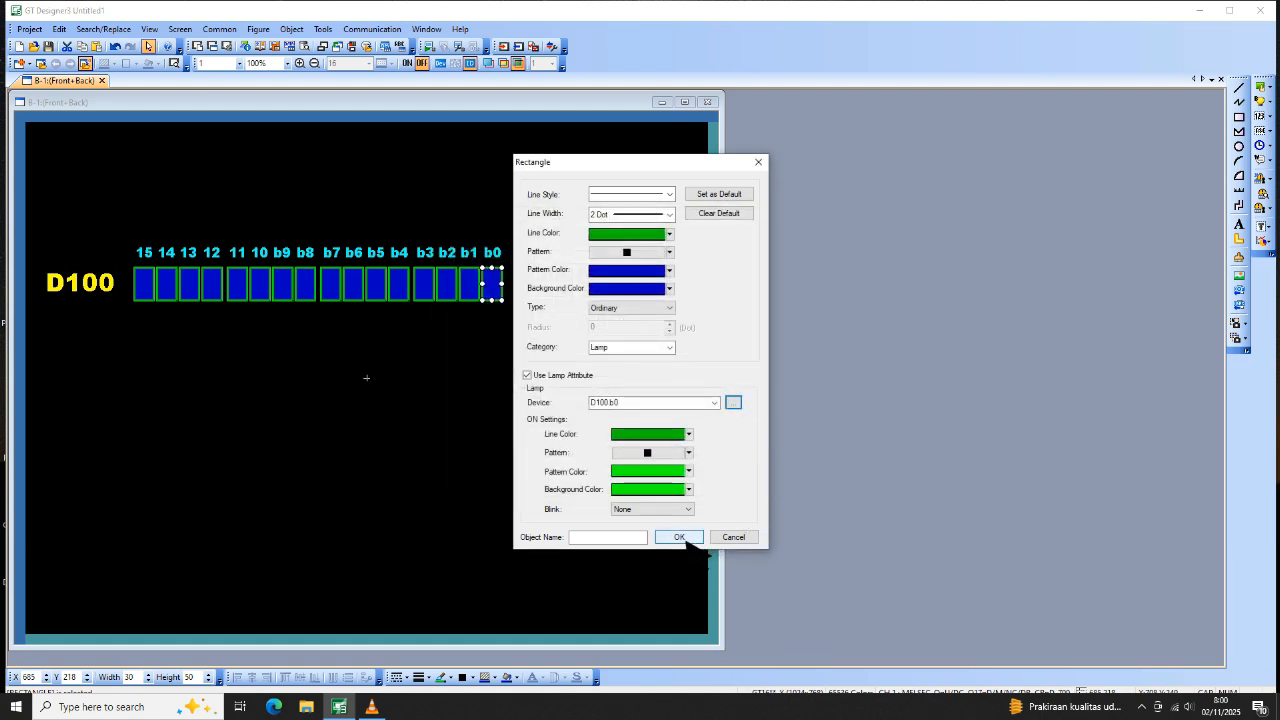
{"action": "left_click", "coordinate": [695, 537]}
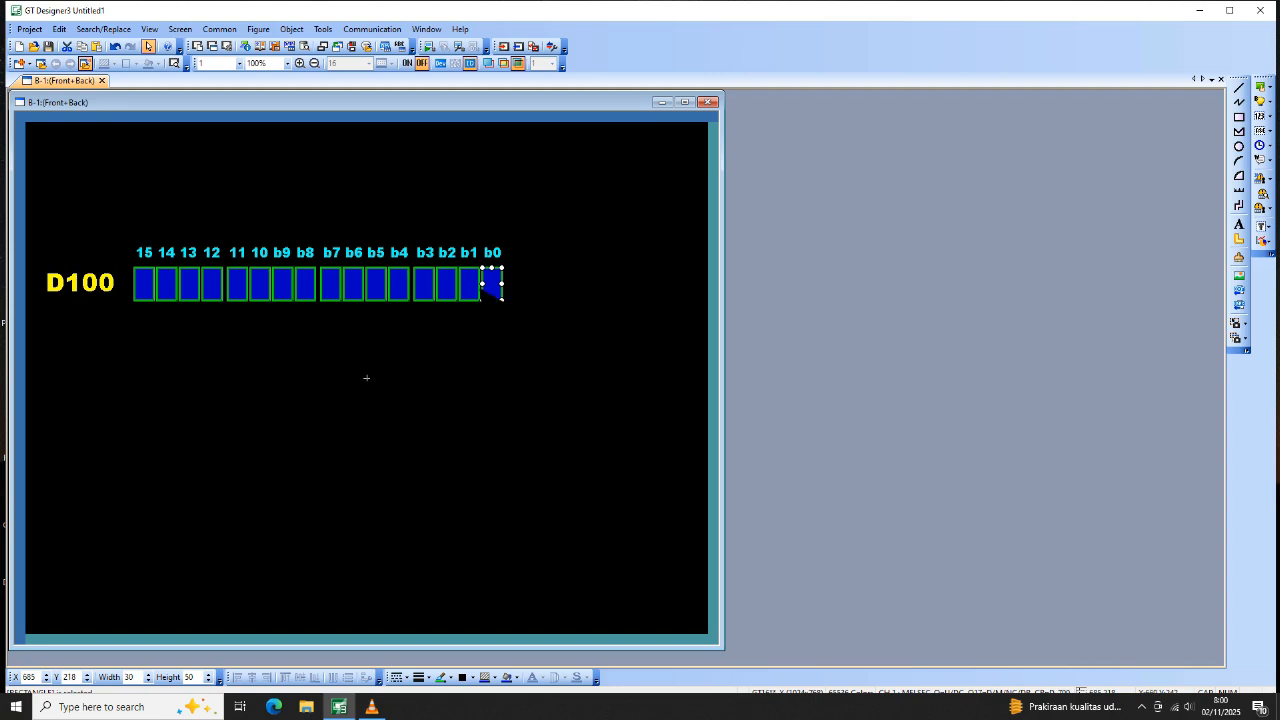
Set the device of the lamp under label b1 to D100 bit 1.
{"action": "double_click", "coordinate": [474, 284]}
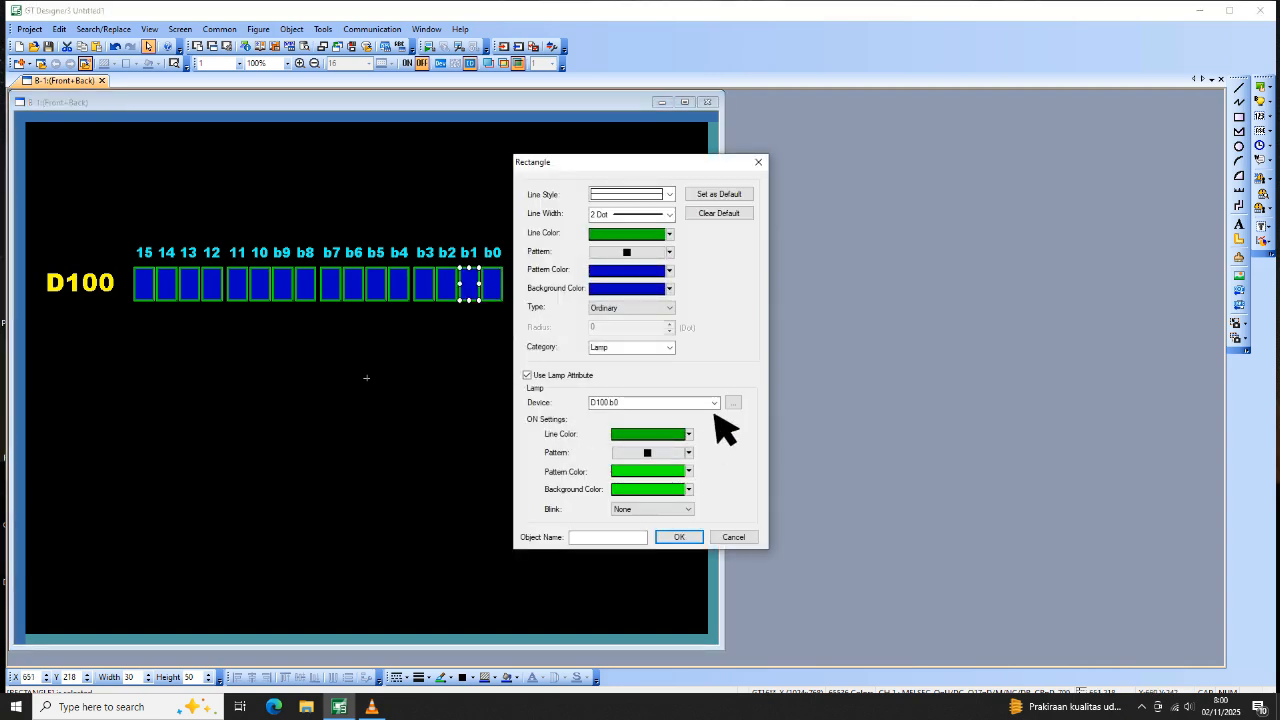
{"action": "left_click", "coordinate": [734, 403]}
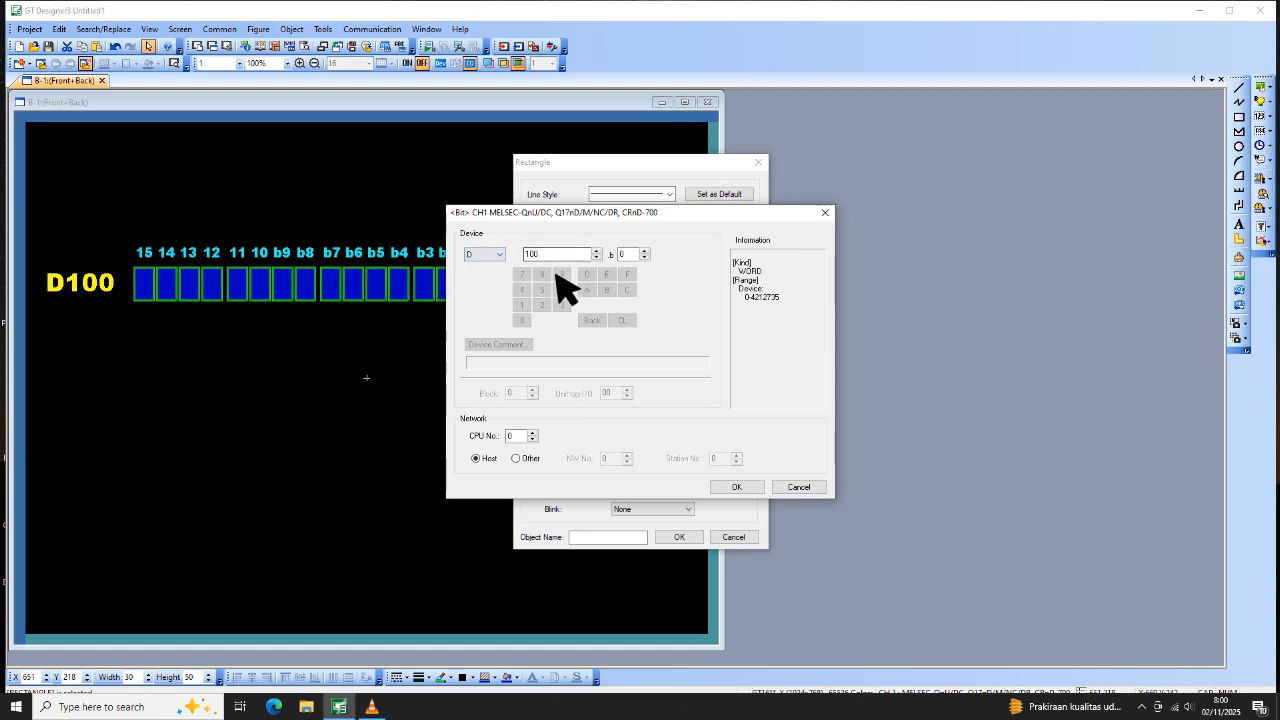
{"action": "left_click", "coordinate": [646, 251]}
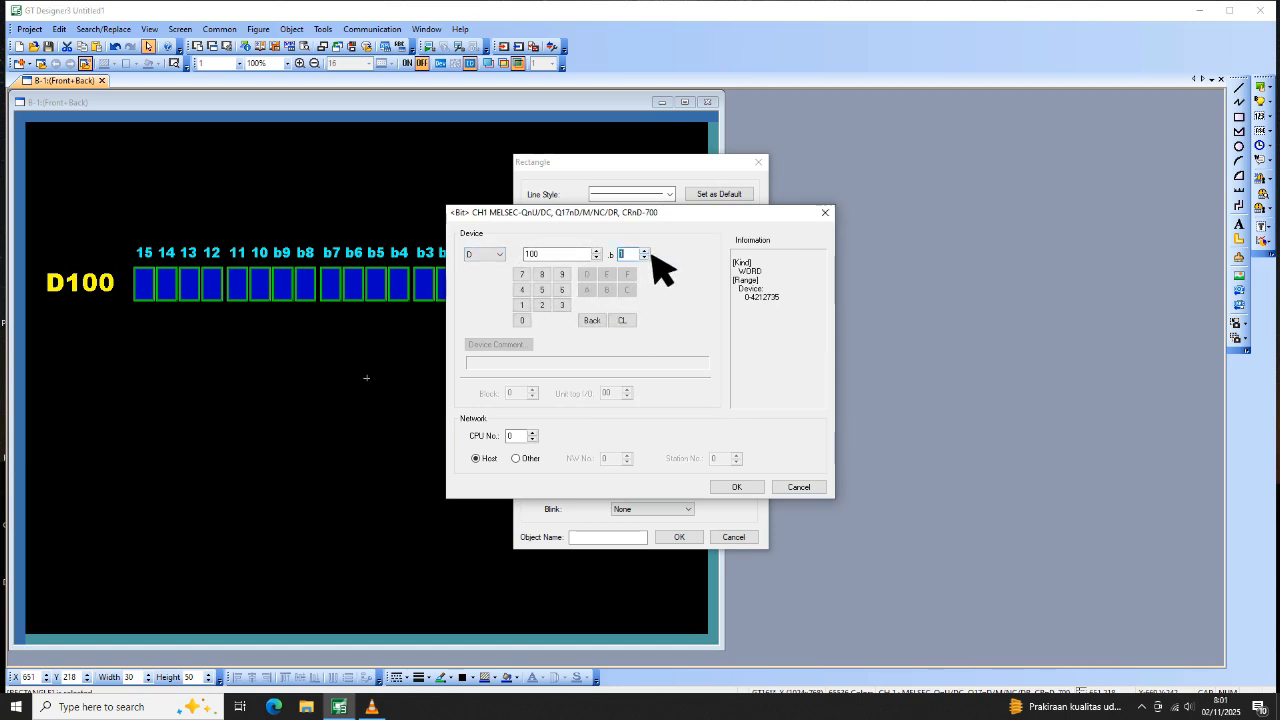
{"action": "left_click", "coordinate": [740, 488]}
{"action": "left_click", "coordinate": [690, 539]}
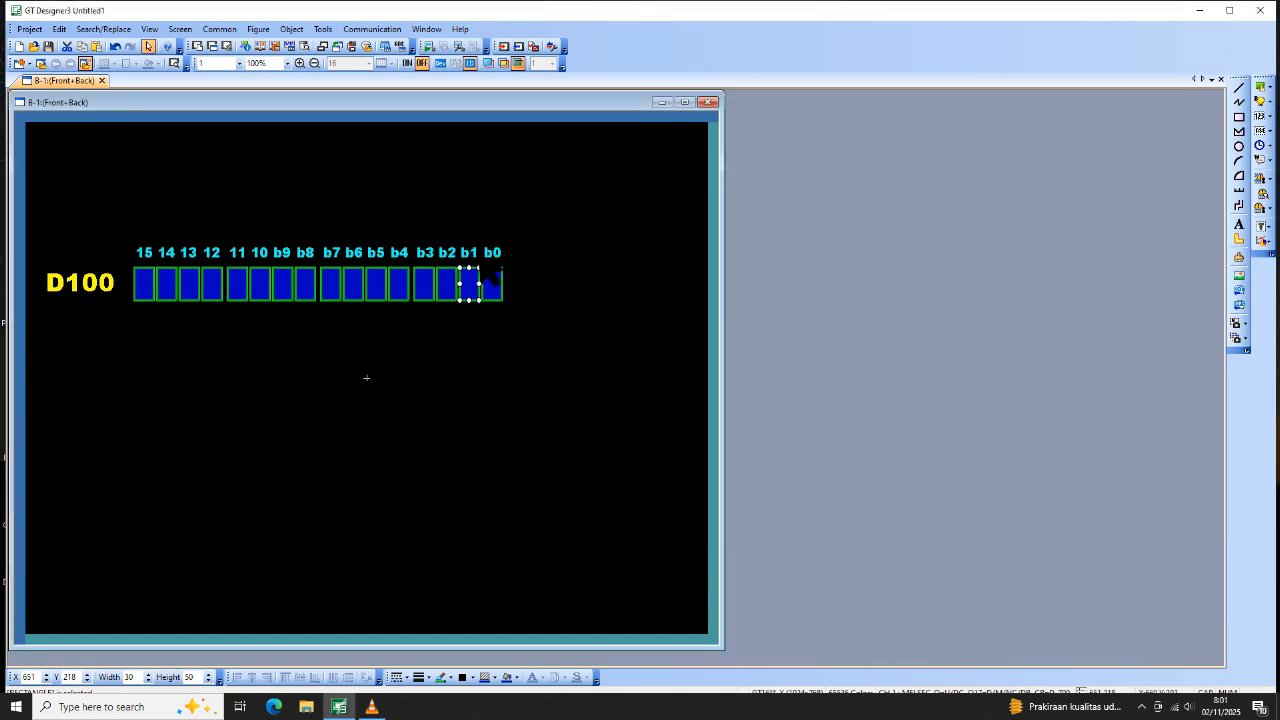
Set the device of the lamp under label b2 to D100 bit 2.
{"action": "double_click", "coordinate": [457, 288]}
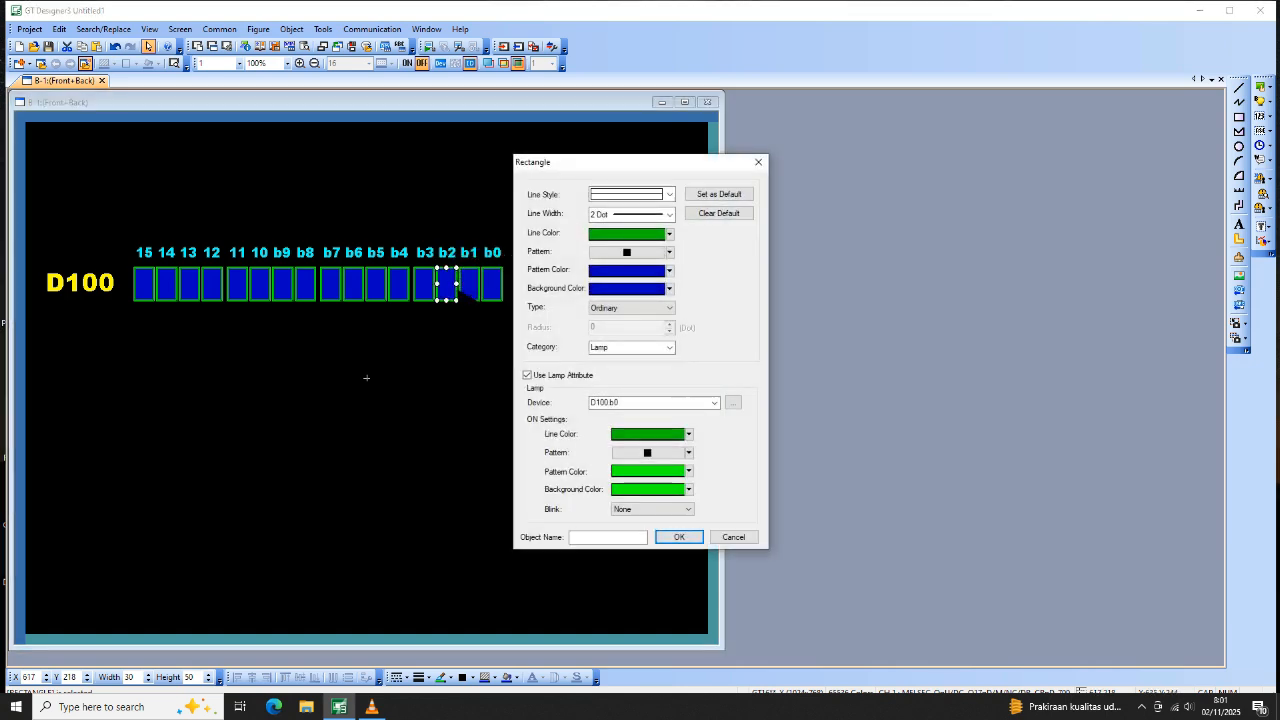
{"action": "left_click", "coordinate": [740, 404]}
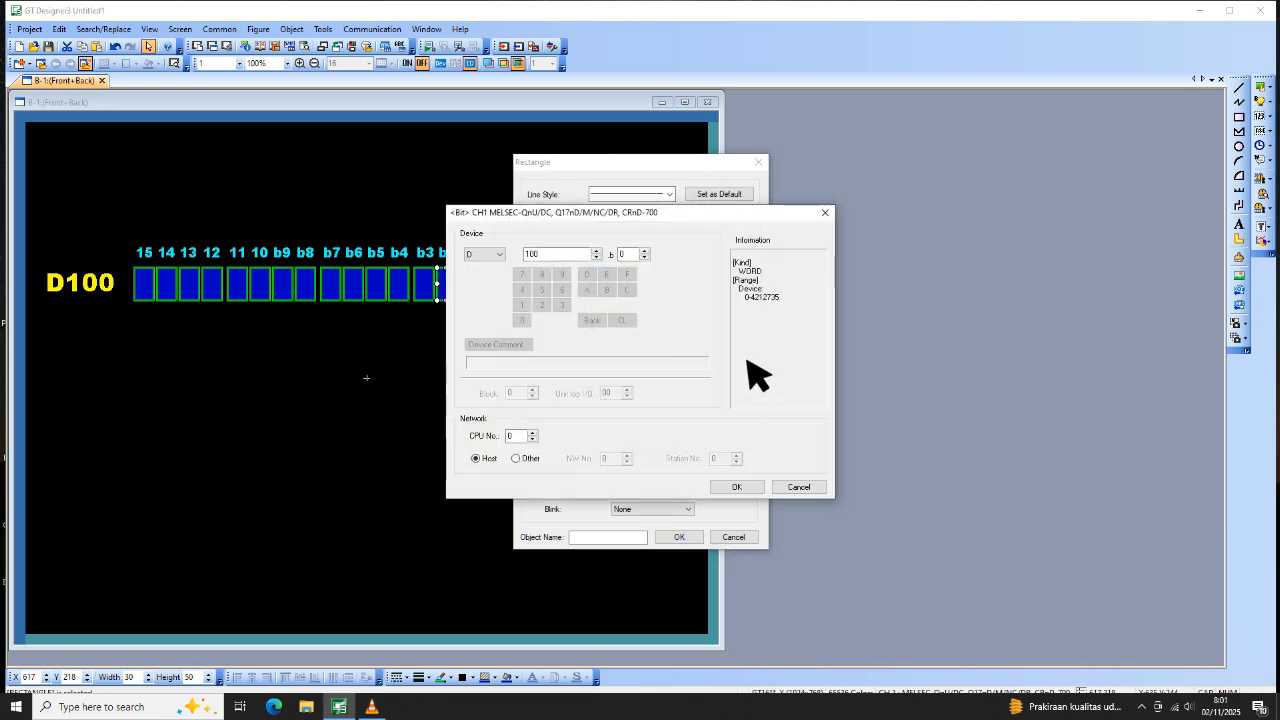
{"action": "left_click", "coordinate": [628, 254]}
{"action": "left_click", "coordinate": [542, 305]}
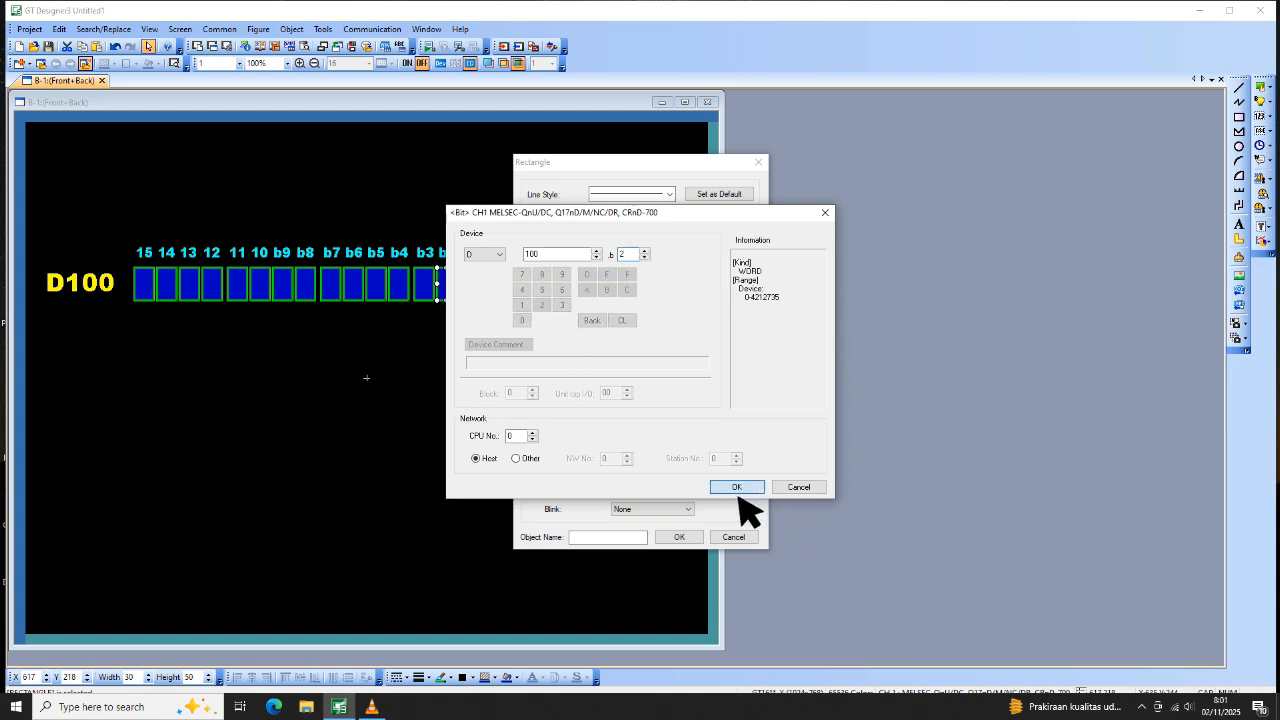
{"action": "left_click", "coordinate": [736, 487]}
{"action": "left_click", "coordinate": [679, 537]}
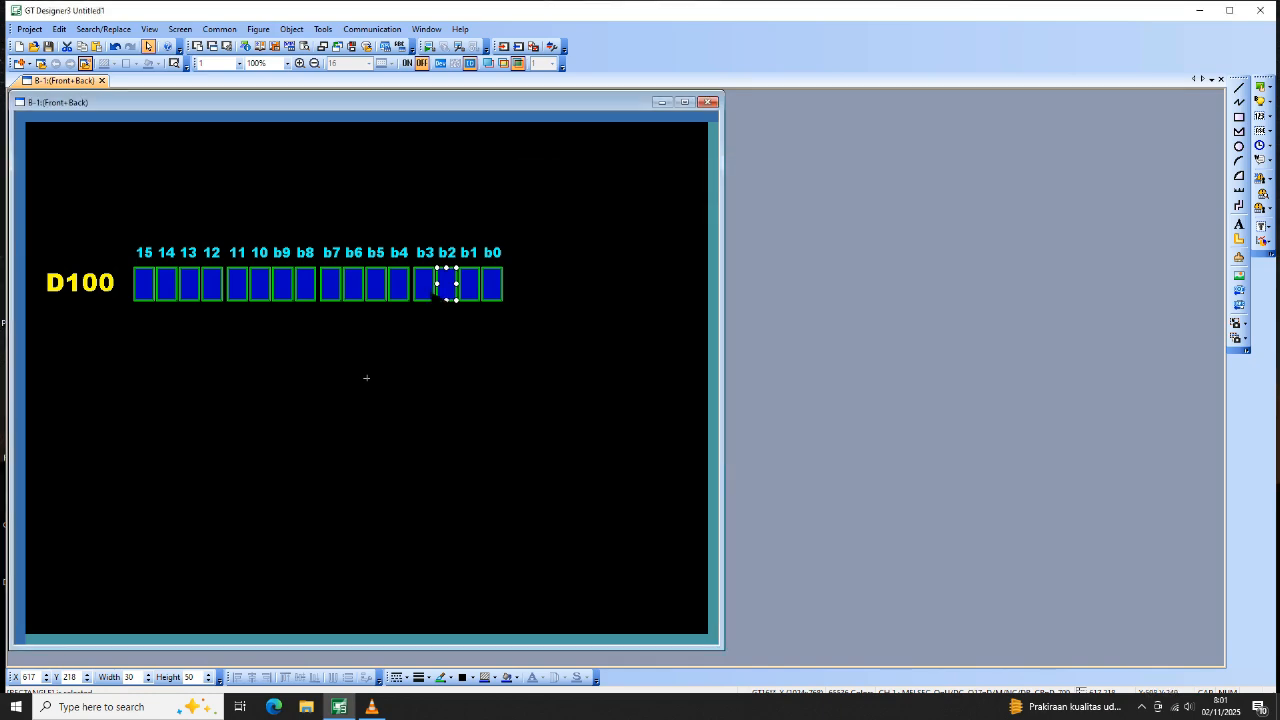
Set the device of the lamp under label b3 to D100 bit 3.
{"action": "double_click", "coordinate": [430, 287]}
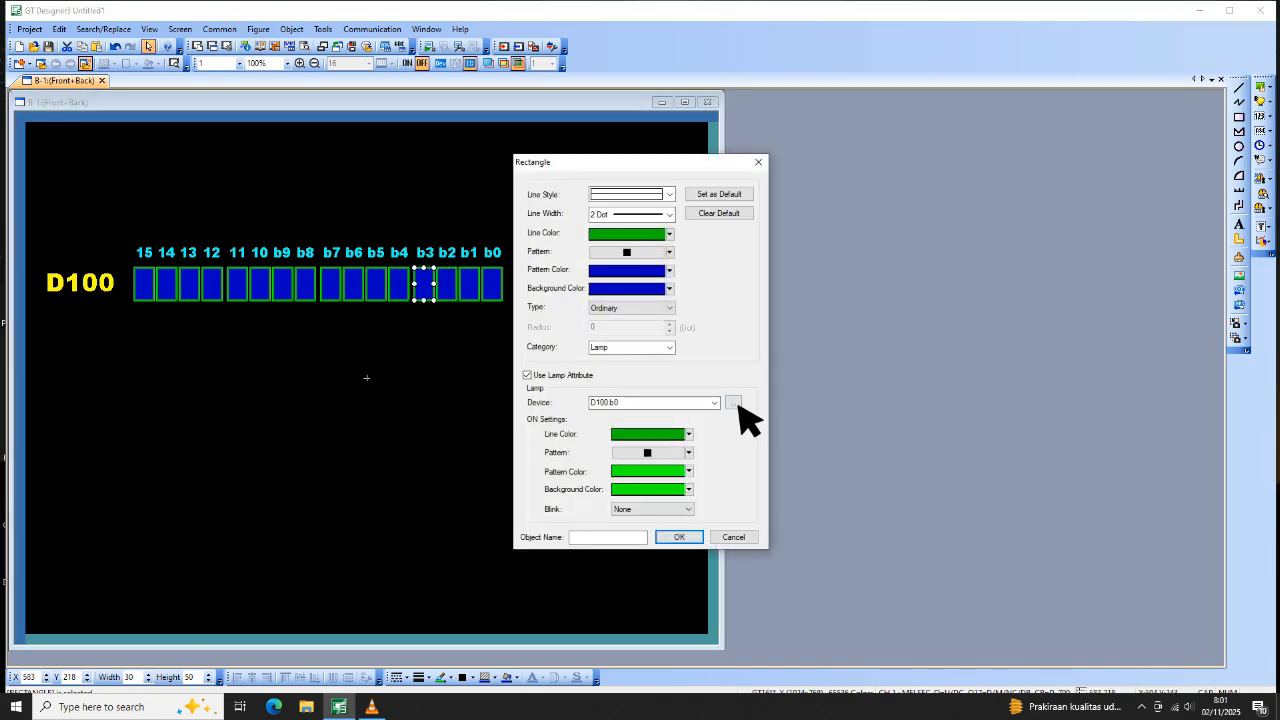
{"action": "left_click", "coordinate": [733, 402]}
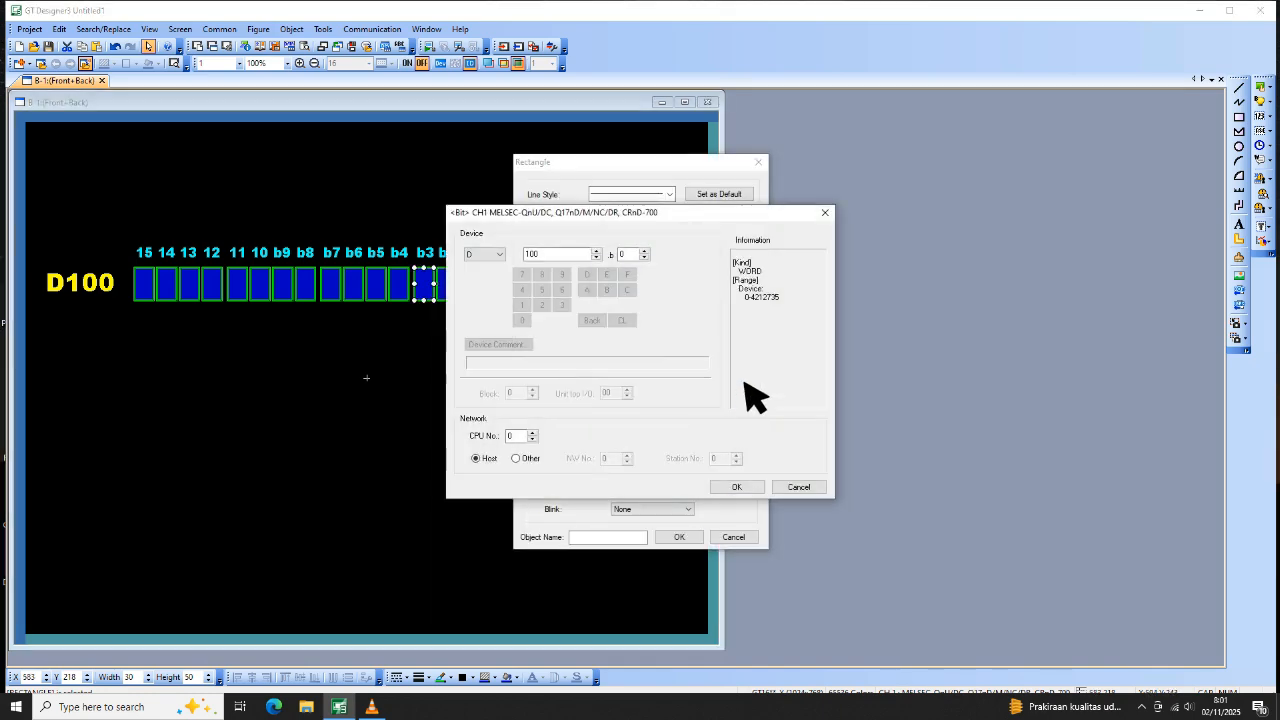
{"action": "left_click", "coordinate": [625, 254]}
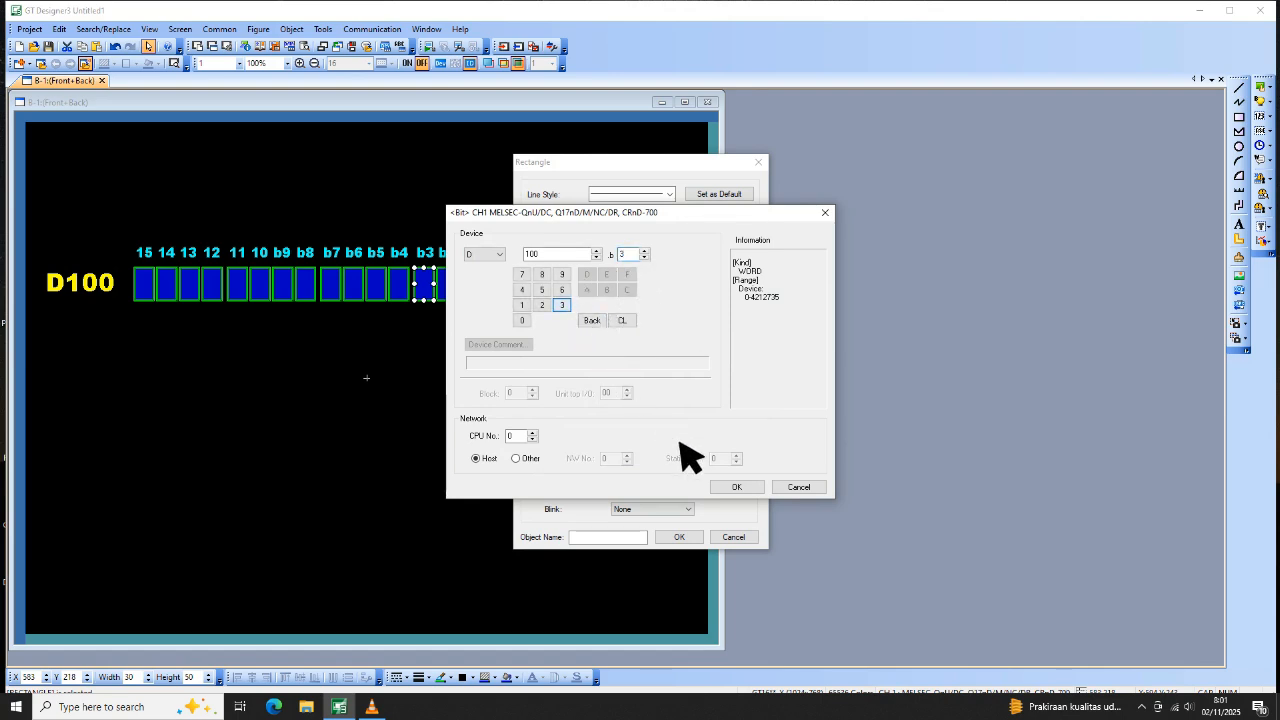
{"action": "left_click", "coordinate": [736, 487]}
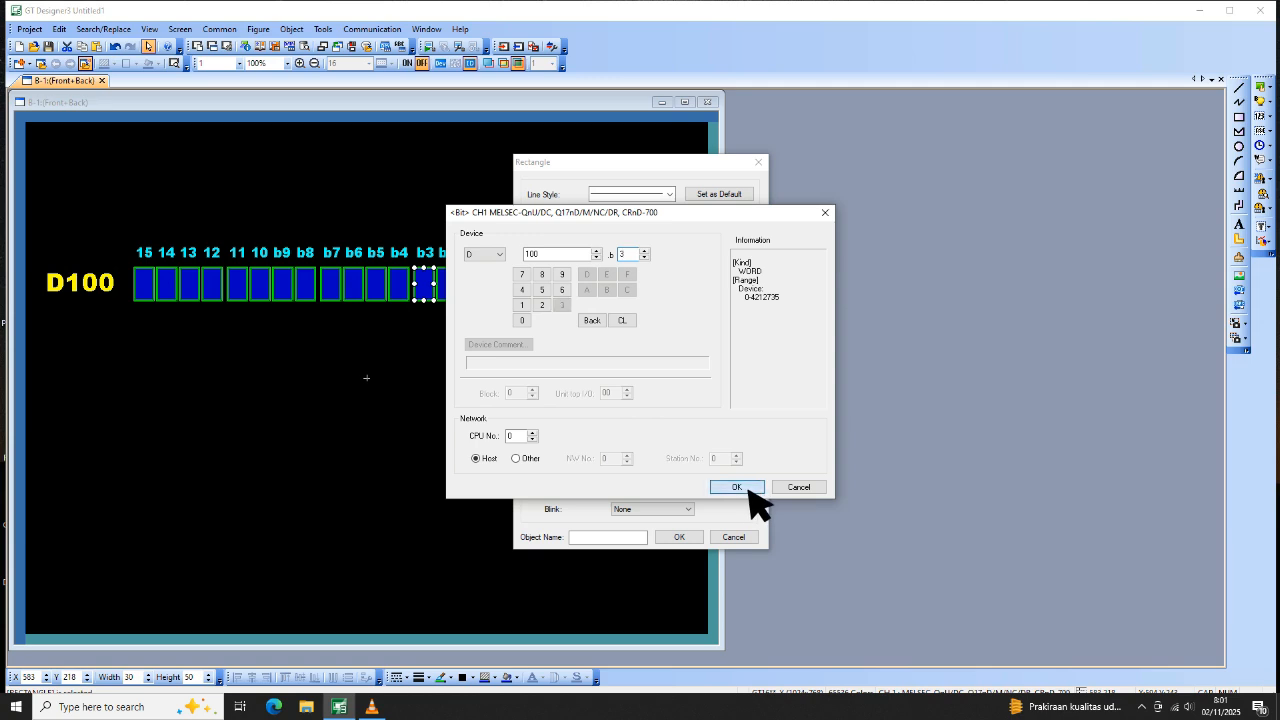
{"action": "left_click", "coordinate": [678, 537]}
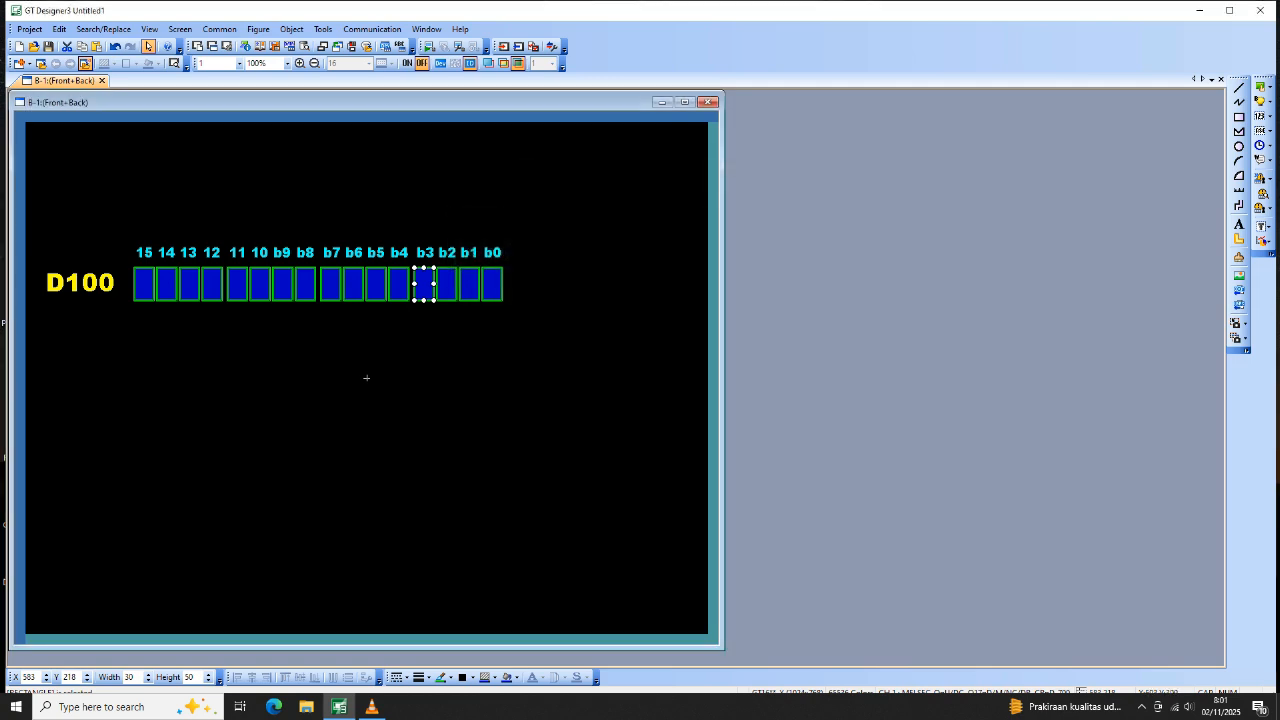
Set the device of the lamp under label b4 to D100 bit 4.
{"action": "double_click", "coordinate": [403, 284]}
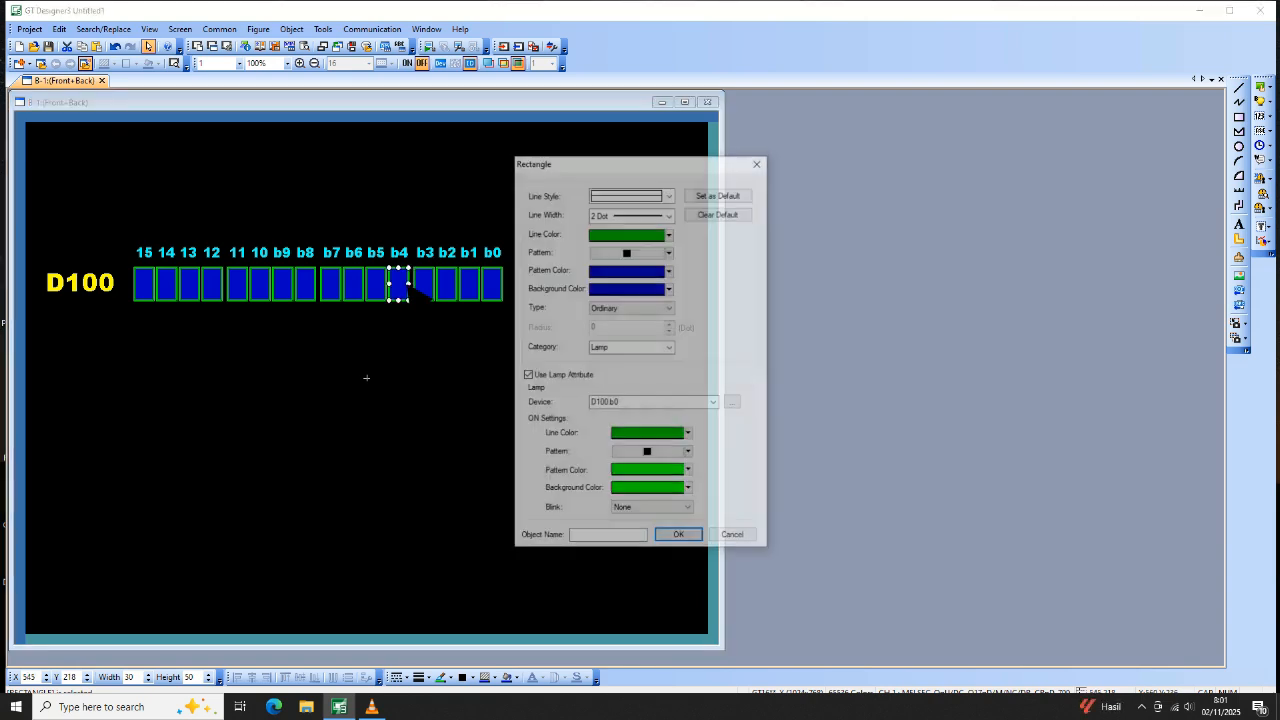
{"action": "left_click", "coordinate": [739, 404]}
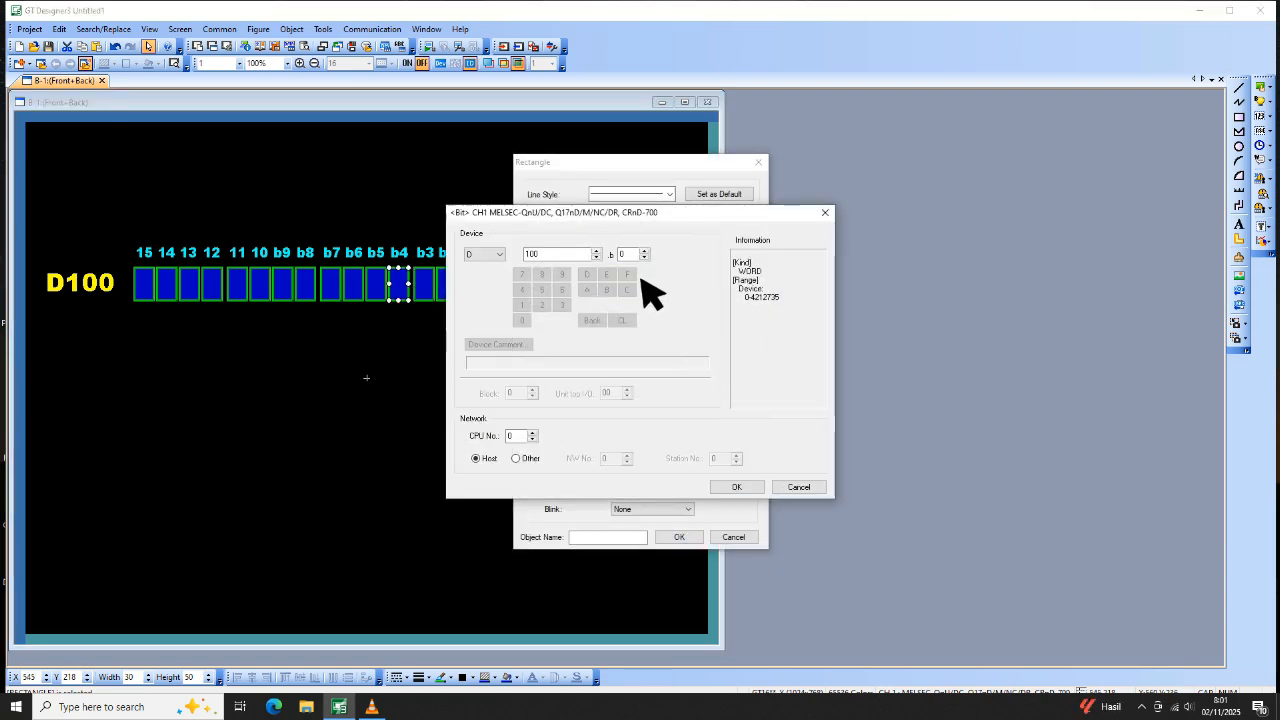
{"action": "left_click_drag", "start_coordinate": [634, 253], "coordinate": [622, 253]}
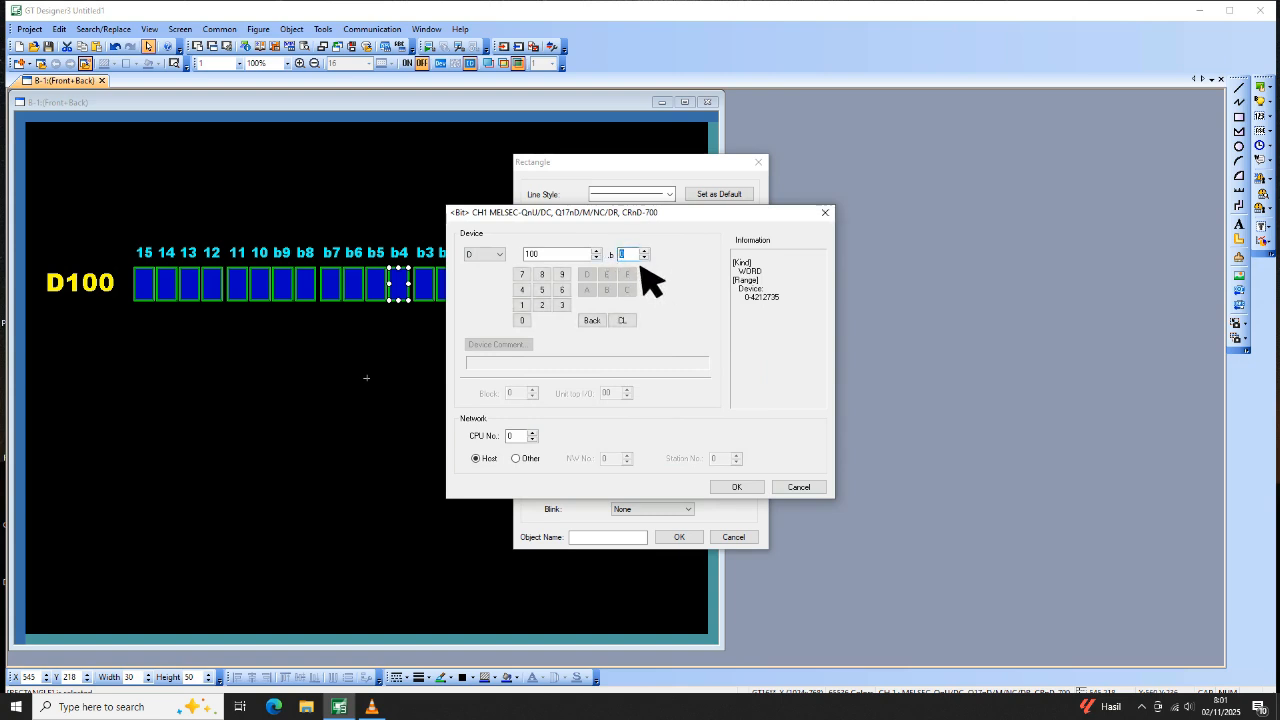
{"action": "left_click", "coordinate": [525, 291]}
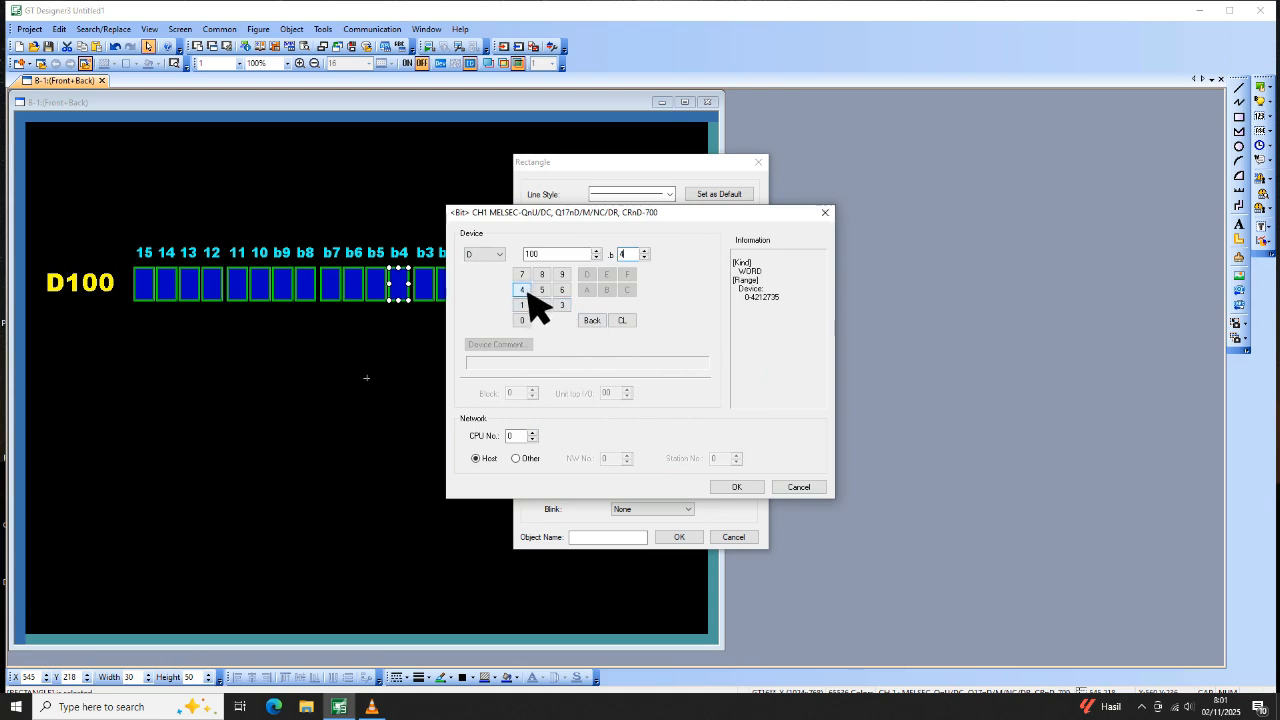
{"action": "left_click", "coordinate": [746, 489]}
{"action": "left_click", "coordinate": [690, 540]}
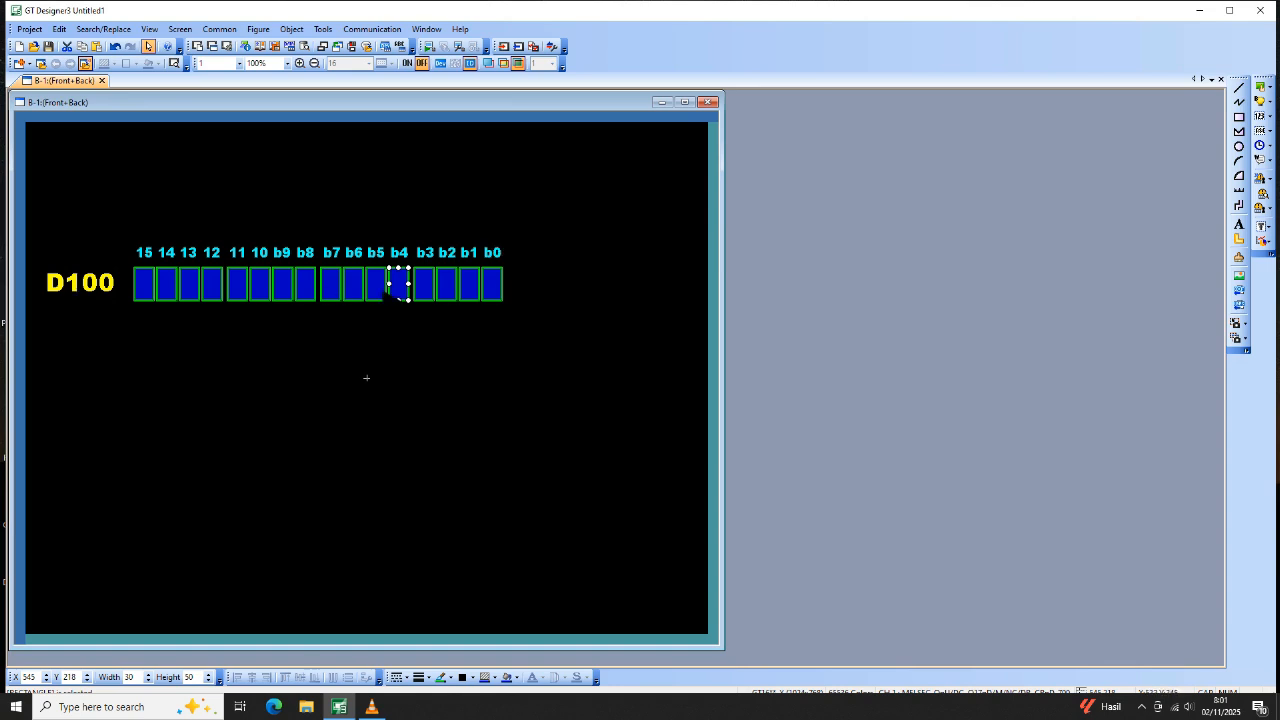
Open the D100 bit number of the lamp under label b5 for editing.
{"action": "double_click", "coordinate": [375, 283]}
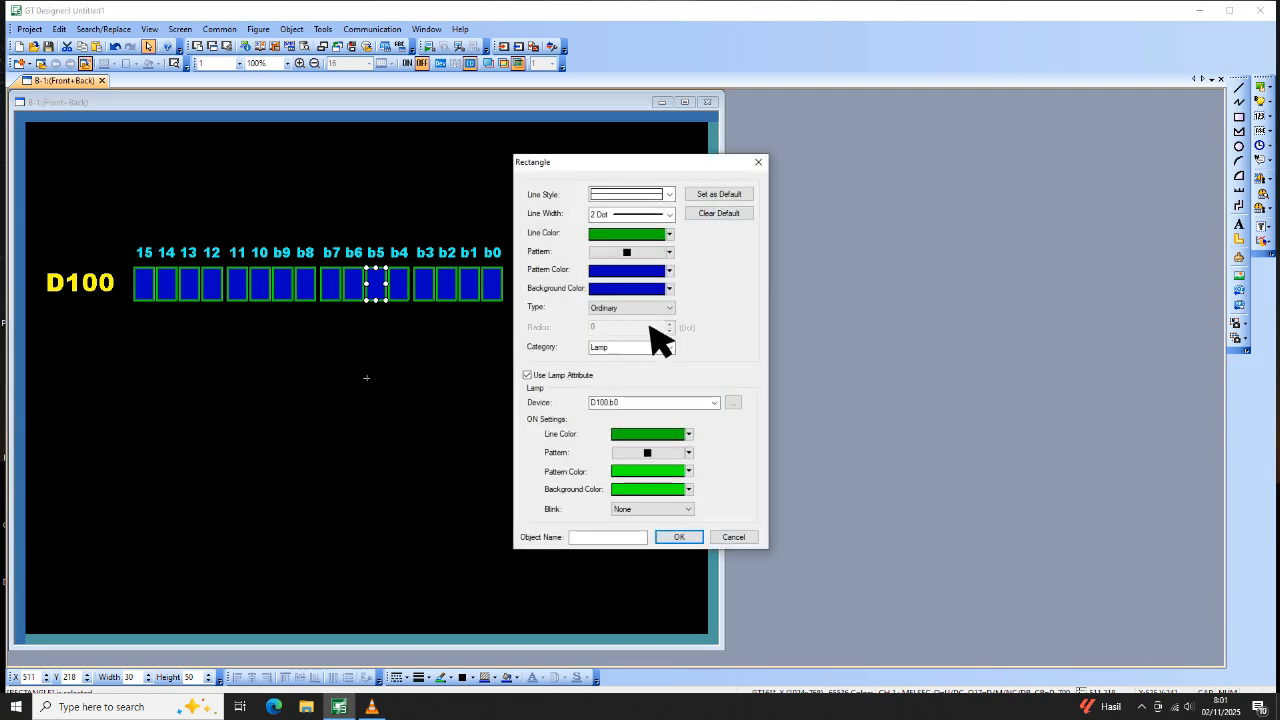
{"action": "left_click", "coordinate": [733, 402]}
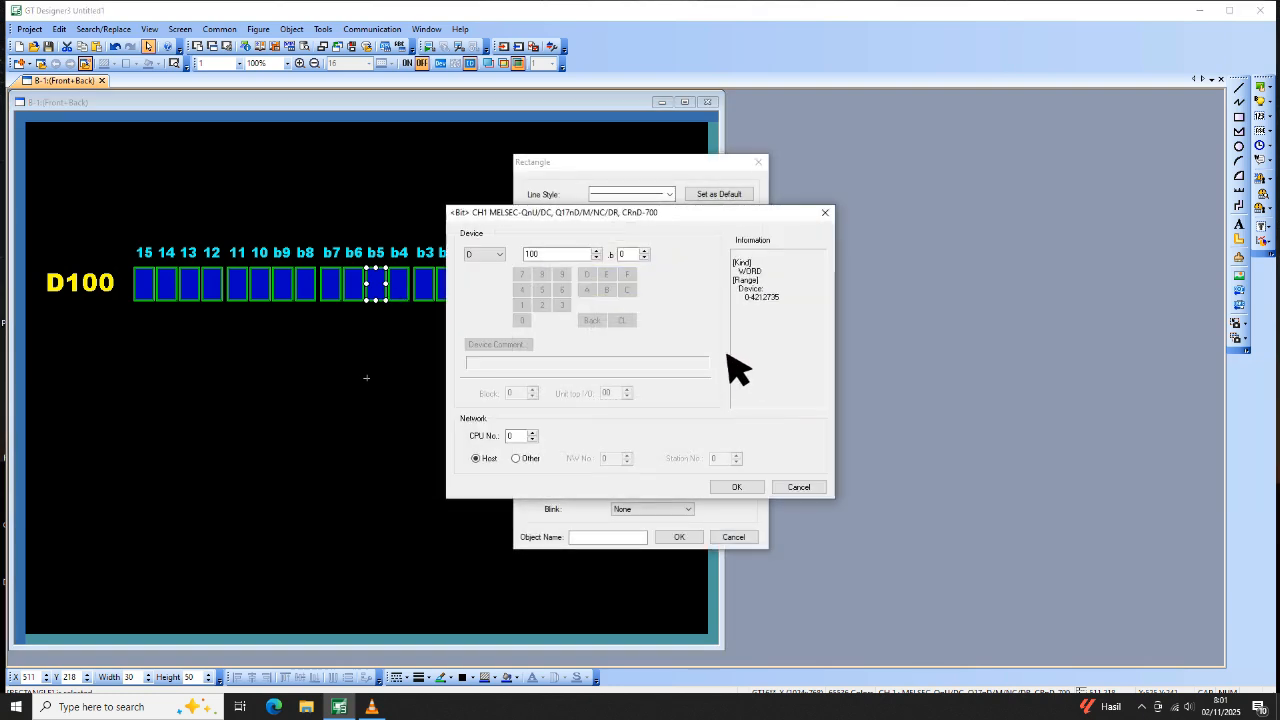
{"action": "left_click", "coordinate": [624, 254]}
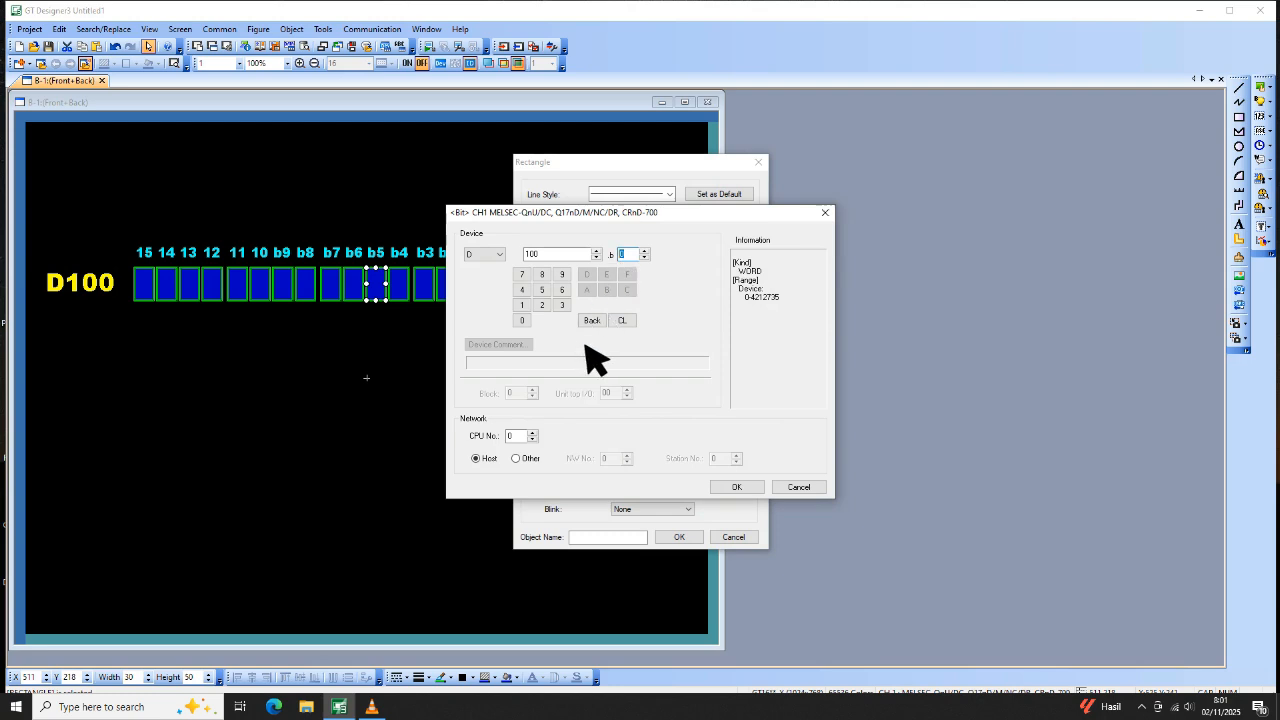
Set the bit number of the lamp under label 14 to 14 and apply it to the lamp.
{"action": "type", "text": "14"}
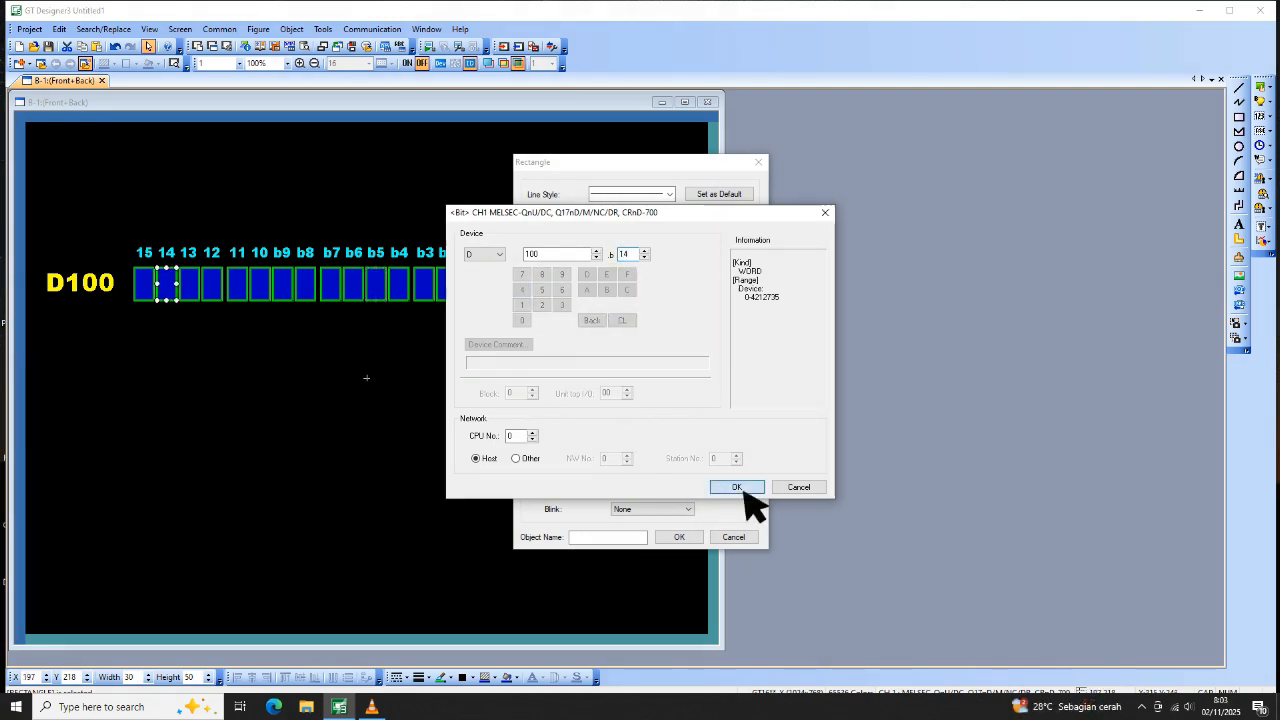
{"action": "left_click", "coordinate": [736, 487]}
{"action": "left_click", "coordinate": [679, 537]}
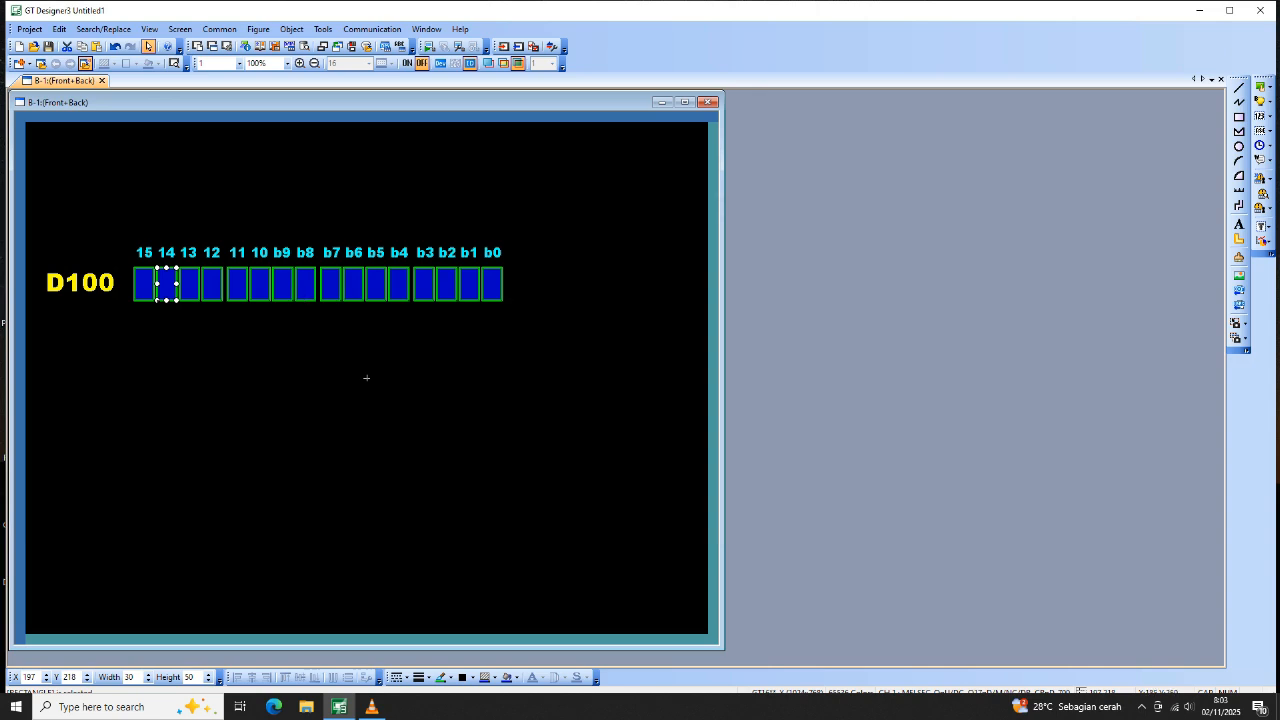
Set the device of the lamp under label 15 to D100 bit 15 and deselect the lamp.
{"action": "double_click", "coordinate": [145, 285]}
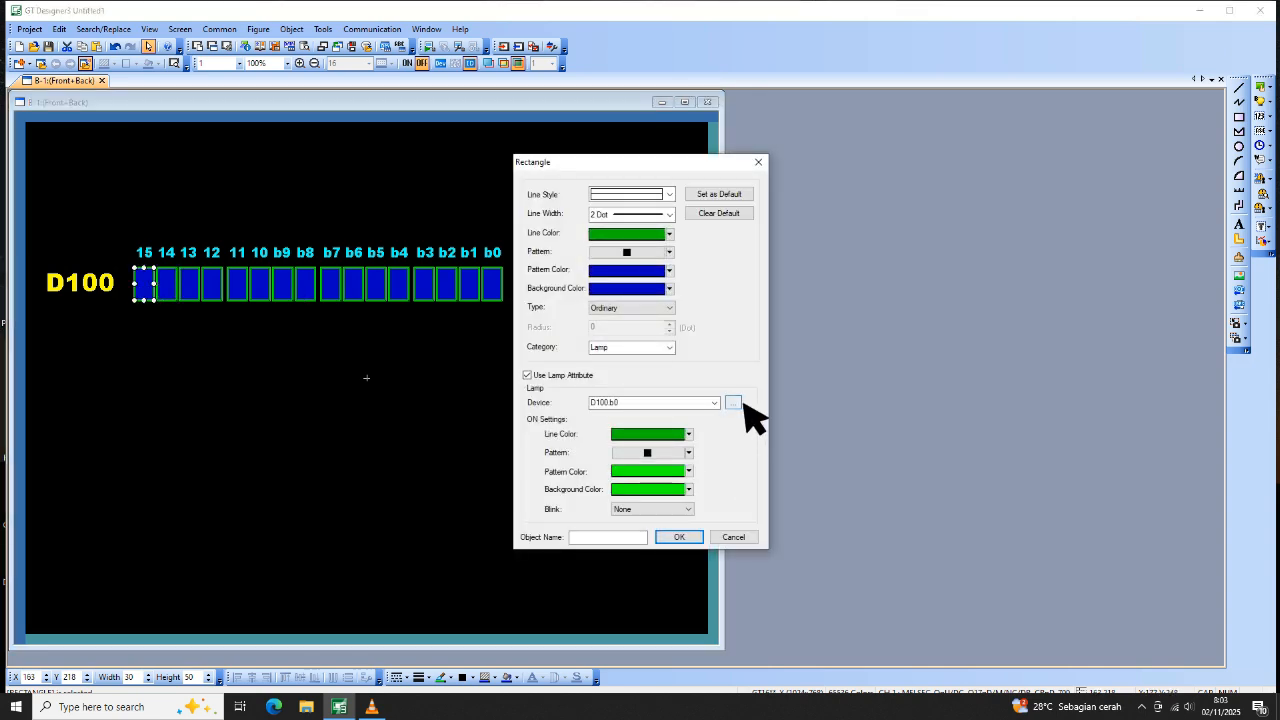
{"action": "left_click", "coordinate": [745, 404]}
{"action": "left_click", "coordinate": [627, 254]}
{"action": "left_click", "coordinate": [522, 306]}
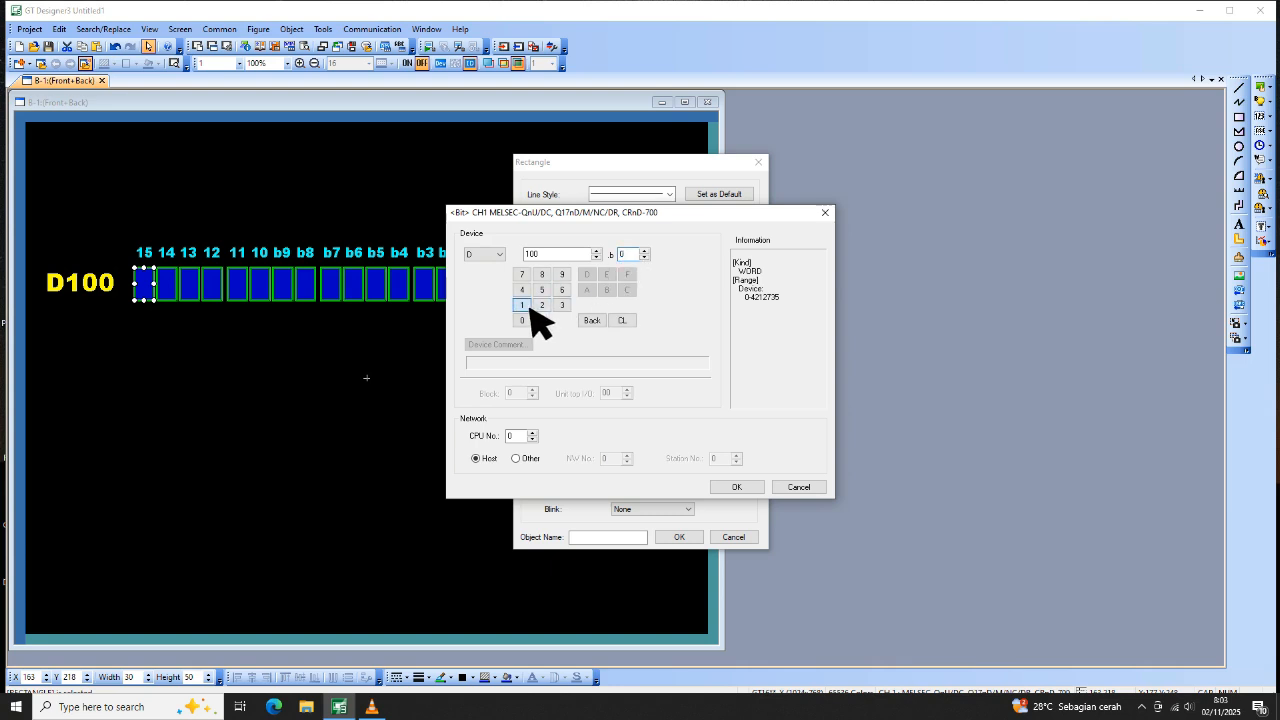
{"action": "left_click", "coordinate": [541, 290]}
{"action": "left_click", "coordinate": [737, 488]}
{"action": "left_click", "coordinate": [679, 537]}
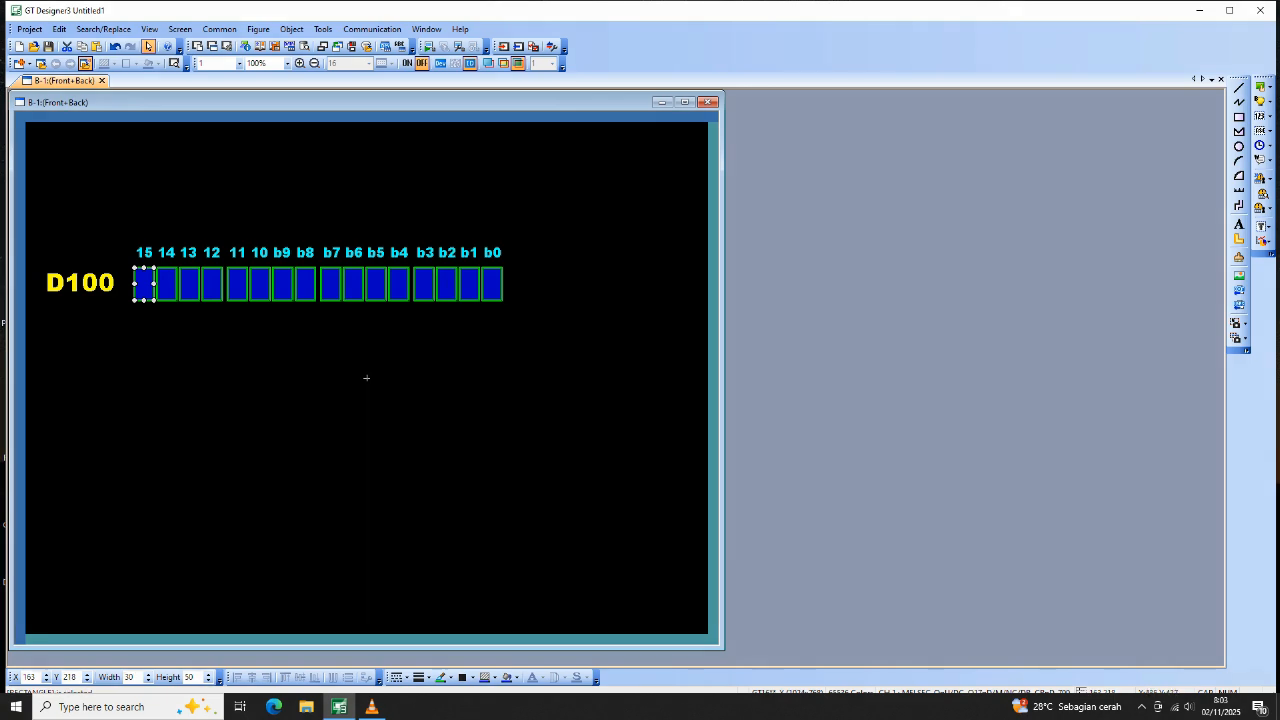
{"action": "left_click", "coordinate": [366, 377]}
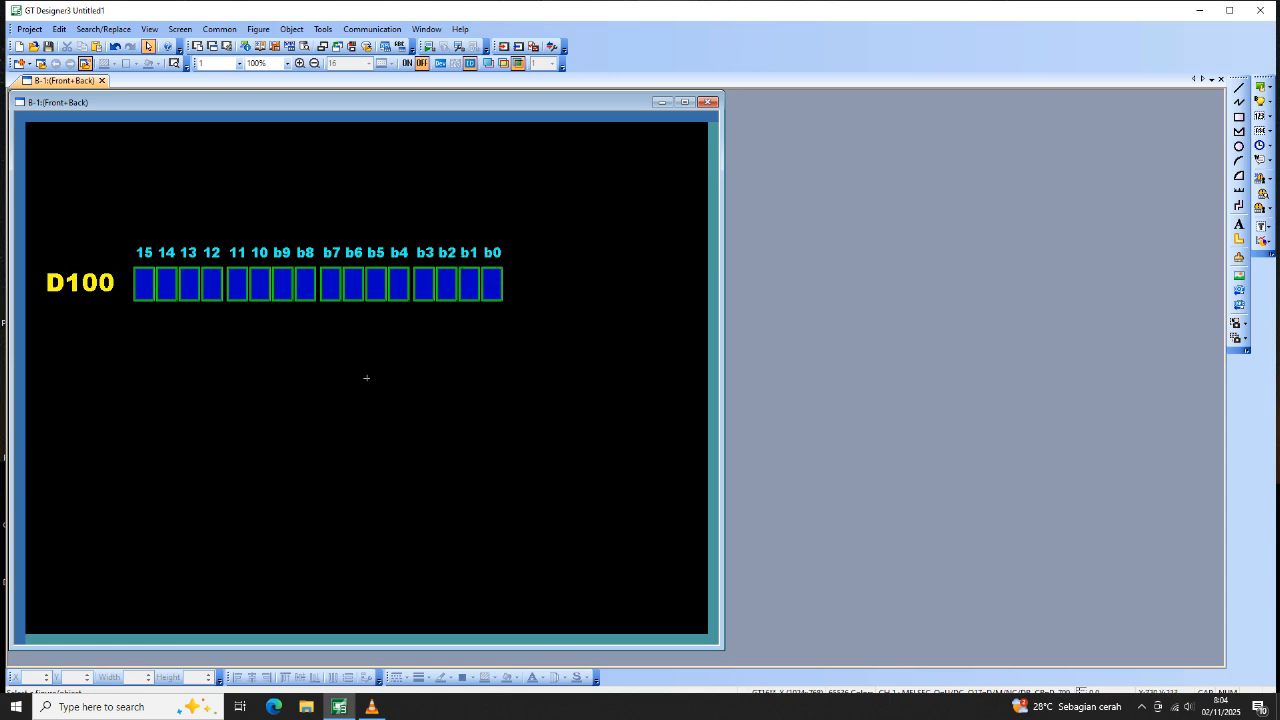
Place a copy of the b0 label above the lamp row at about X 611, Y 73, and change its text to DIGIT 1.
{"action": "left_click", "coordinate": [441, 180]}
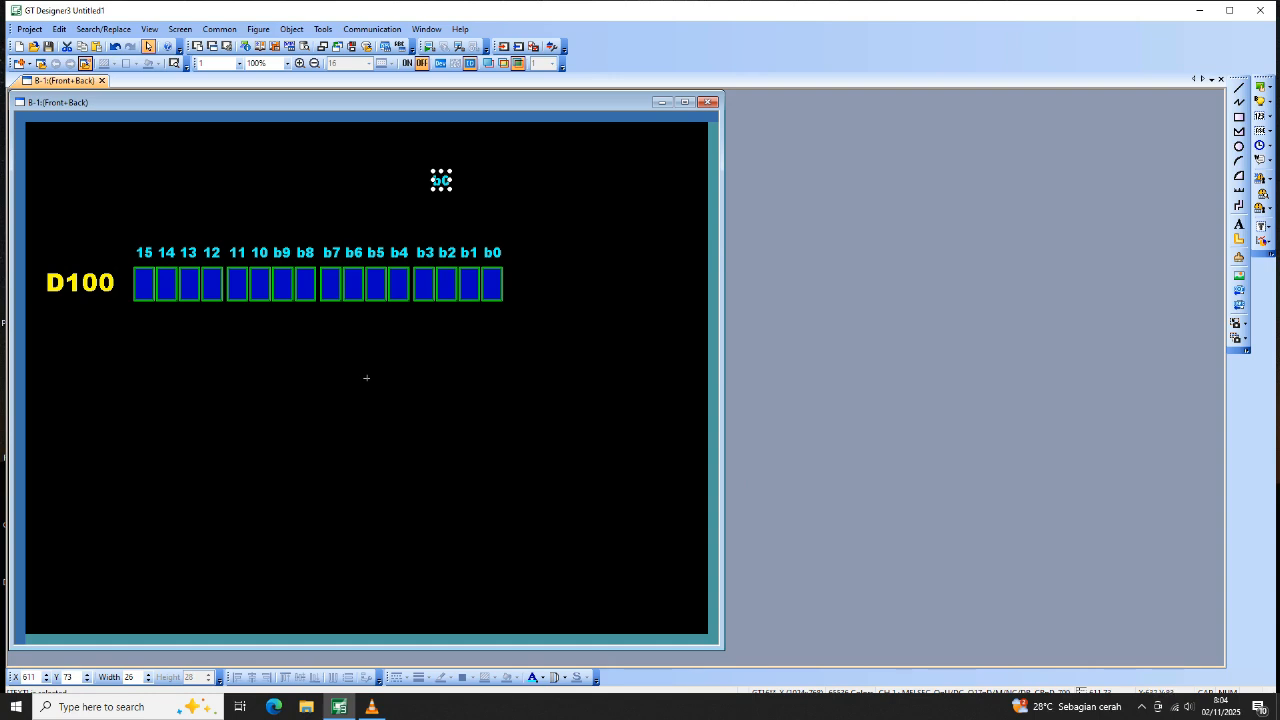
{"action": "double_click", "coordinate": [441, 180]}
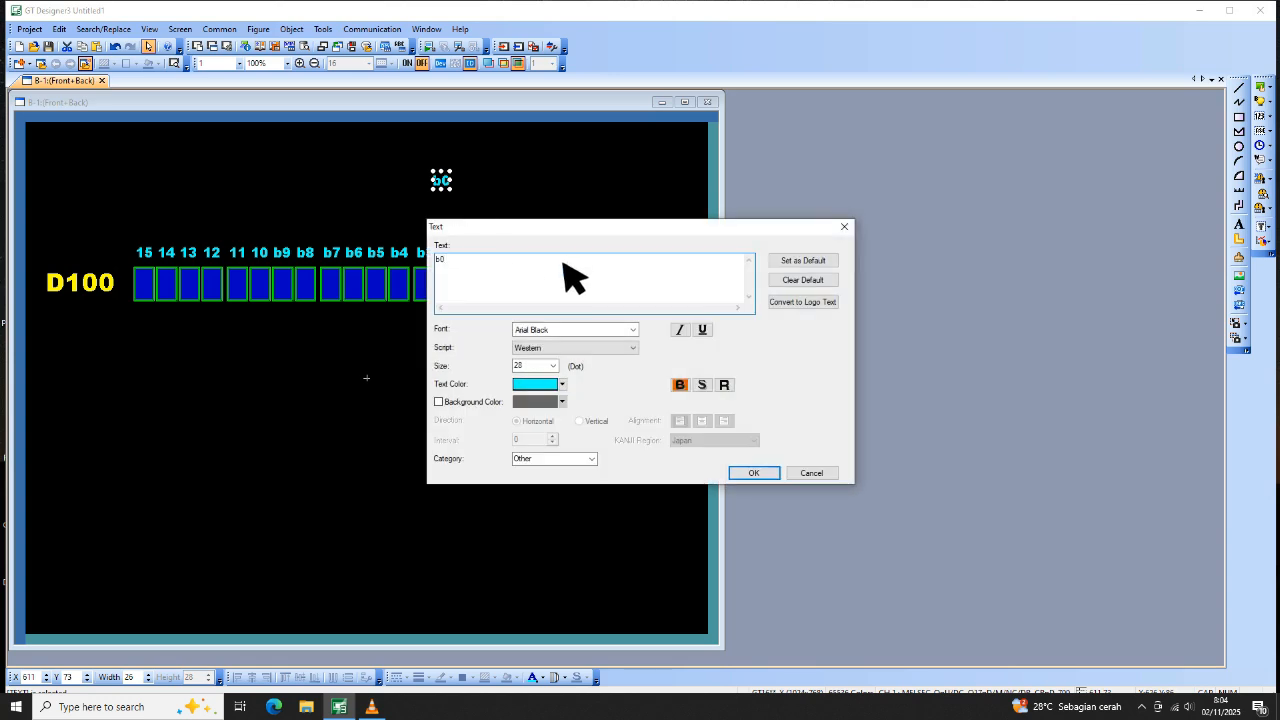
{"action": "key", "text": "BackSpace"}
{"action": "key", "text": "BackSpace"}
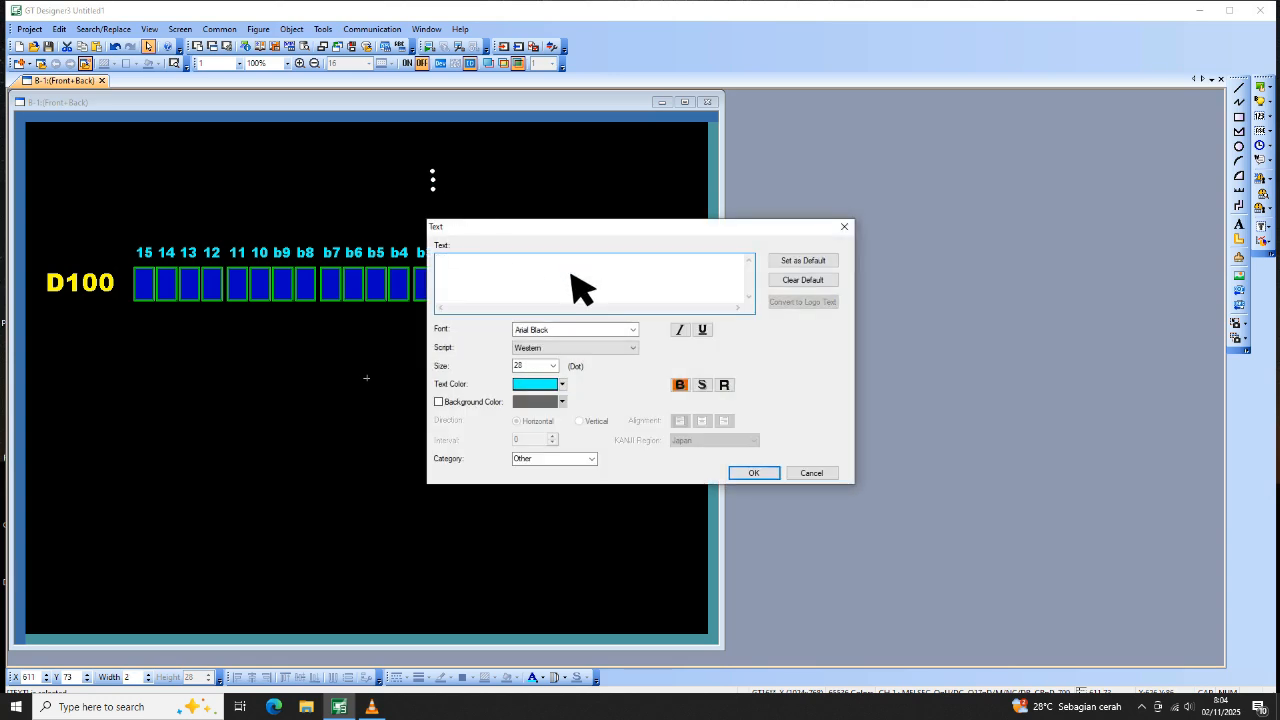
{"action": "type", "text": "DIGI"}
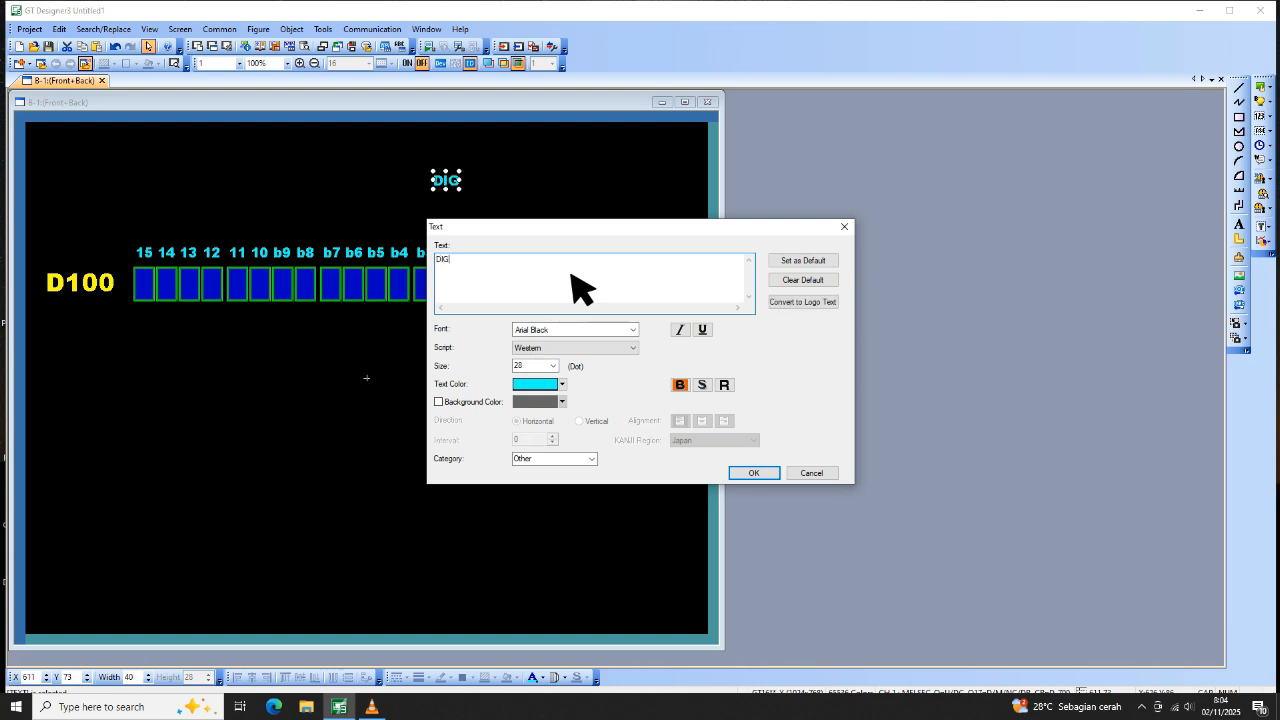
{"action": "type", "text": "T 1"}
{"action": "left_click", "coordinate": [755, 474]}
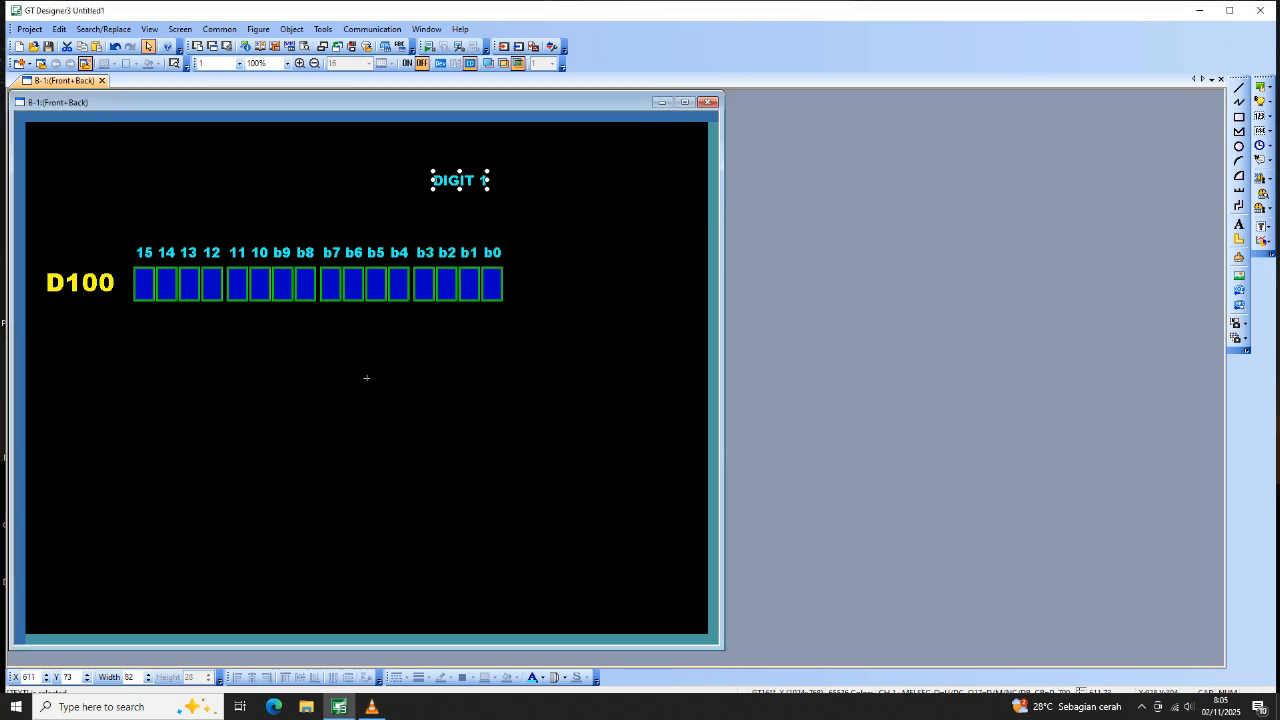
Move the DIGIT 1 label down to X 610, Y 139, just above labels b3 to b0.
{"action": "key", "text": "Down"}
{"action": "key", "text": "Down"}
{"action": "key", "text": "Down"}
{"action": "key", "text": "Down"}
{"action": "key", "text": "Down"}
{"action": "key", "text": "Down"}
{"action": "key", "text": "Down"}
{"action": "key", "text": "Down"}
{"action": "key", "text": "Down"}
{"action": "key", "text": "Down"}
{"action": "key", "text": "Down"}
{"action": "key", "text": "Down"}
{"action": "key", "text": "Down"}
{"action": "key", "text": "Down"}
{"action": "key", "text": "Down"}
{"action": "key", "text": "Down"}
{"action": "key", "text": "Down"}
{"action": "key", "text": "Down"}
{"action": "key", "text": "Down"}
{"action": "key", "text": "Down"}
{"action": "key", "text": "Down"}
{"action": "key", "text": "Down"}
{"action": "key", "text": "Down"}
{"action": "key", "text": "Down"}
{"action": "key", "text": "Down"}
{"action": "key", "text": "Down"}
{"action": "key", "text": "Down"}
{"action": "key", "text": "Down"}
{"action": "key", "text": "Down"}
{"action": "key", "text": "Down"}
{"action": "key", "text": "Down"}
{"action": "key", "text": "Down"}
{"action": "key", "text": "Down"}
{"action": "key", "text": "Down"}
{"action": "key", "text": "Down"}
{"action": "key", "text": "Down"}
{"action": "key", "text": "Down"}
{"action": "key", "text": "Down"}
{"action": "key", "text": "Down"}
{"action": "key", "text": "Down"}
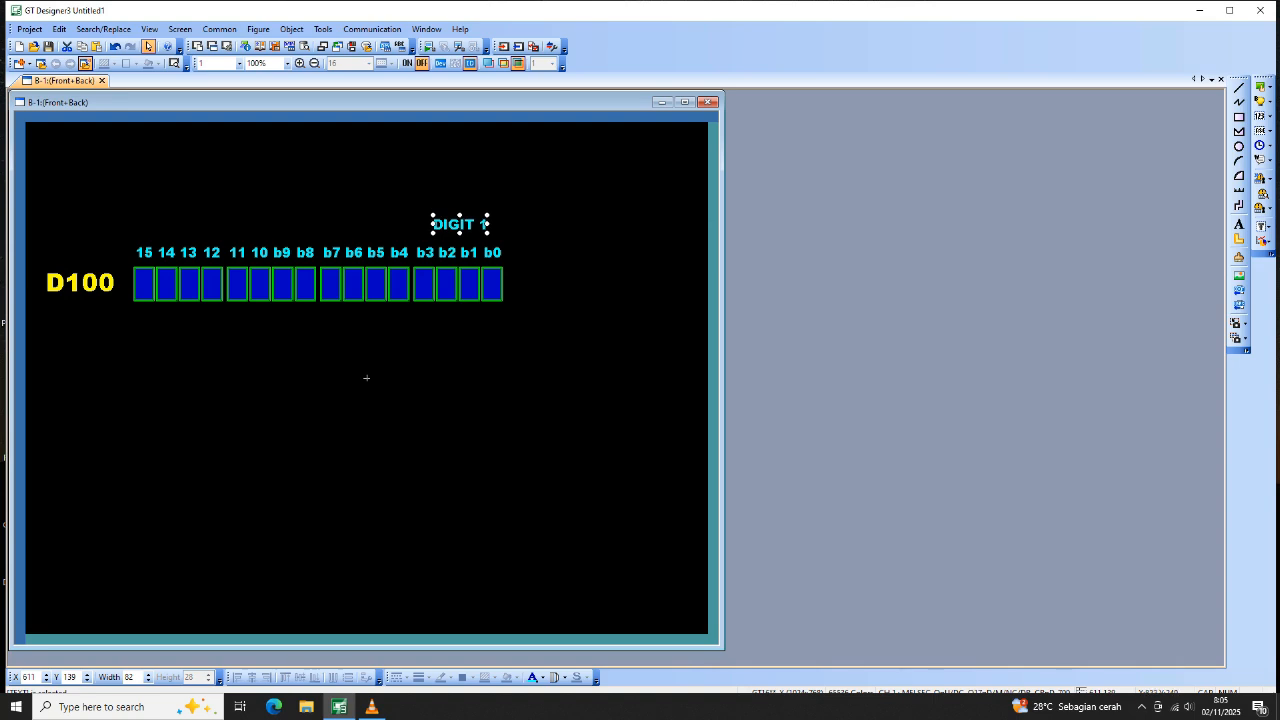
{"action": "key", "text": "Left"}
{"action": "right_click", "coordinate": [492, 234]}
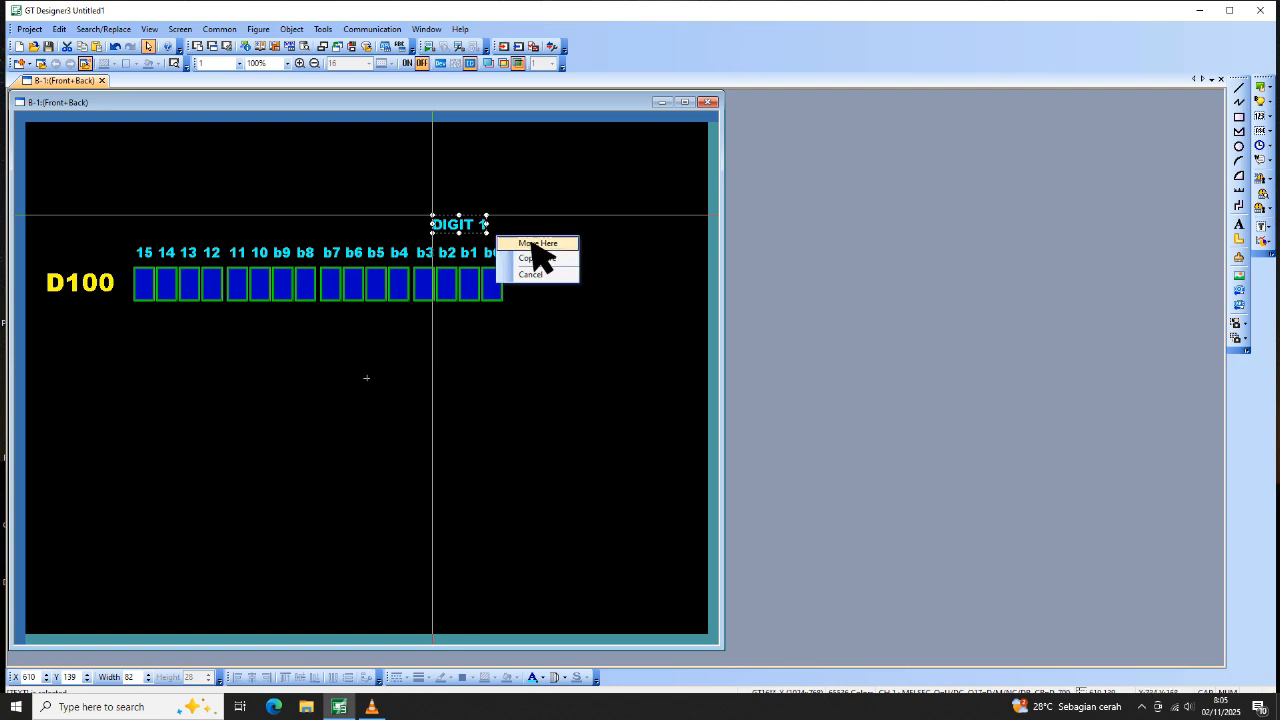
{"action": "left_click", "coordinate": [581, 438]}
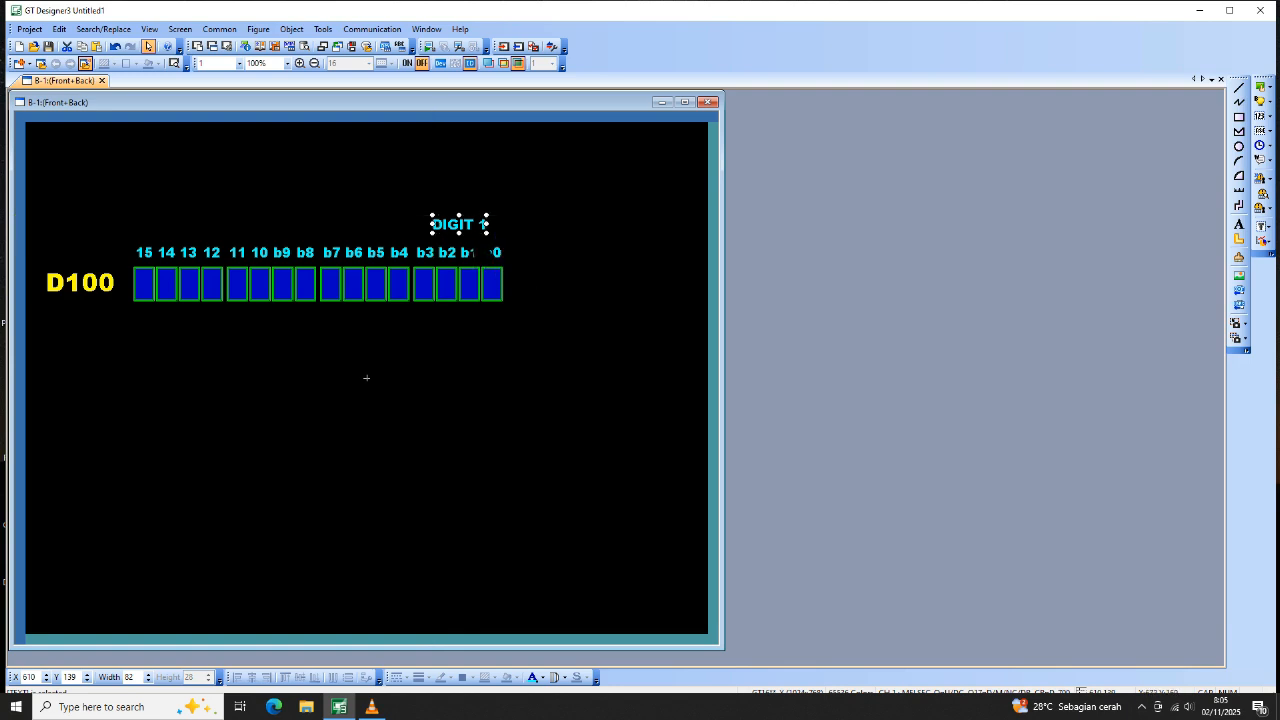
Copy the DIGIT 1 label and paste it above each of the other three lamp groups: b7–b4, 11–b8 and 15–12.
{"action": "right_click", "coordinate": [463, 225]}
{"action": "left_click", "coordinate": [524, 247]}
{"action": "right_click", "coordinate": [571, 233]}
{"action": "left_click", "coordinate": [634, 271]}
{"action": "right_click", "coordinate": [574, 248]}
{"action": "left_click", "coordinate": [630, 286]}
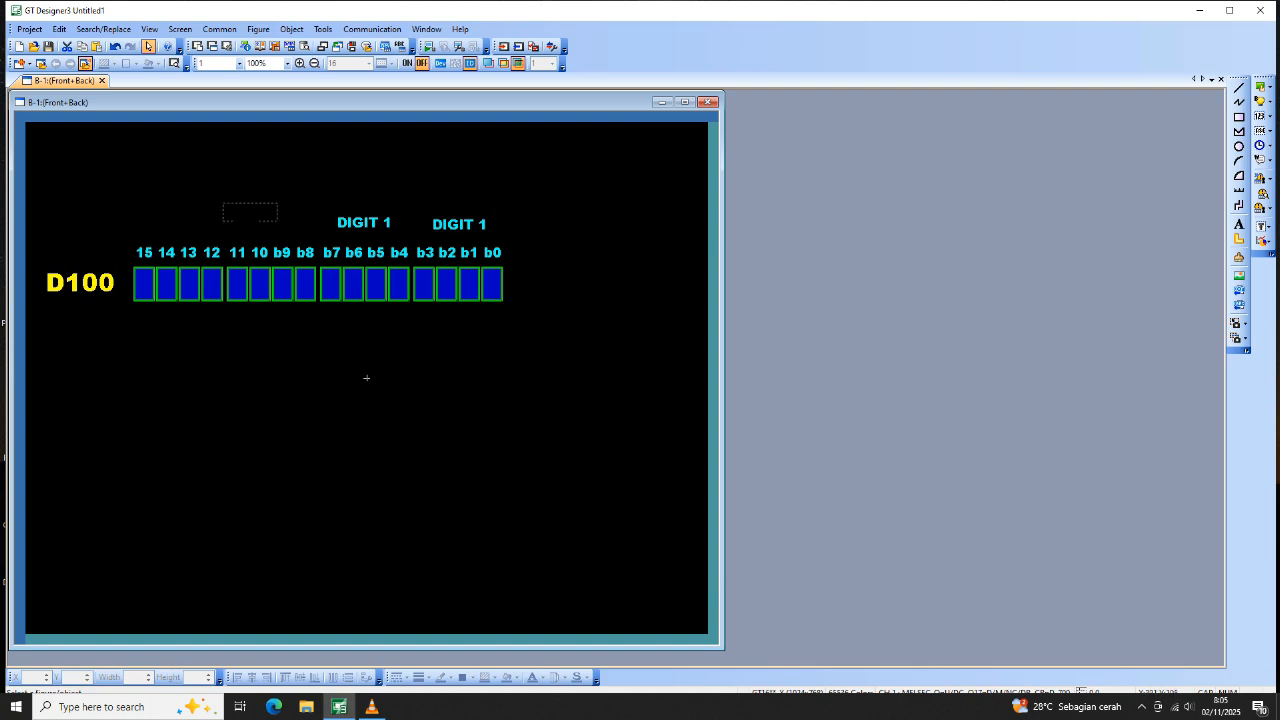
{"action": "right_click", "coordinate": [574, 254]}
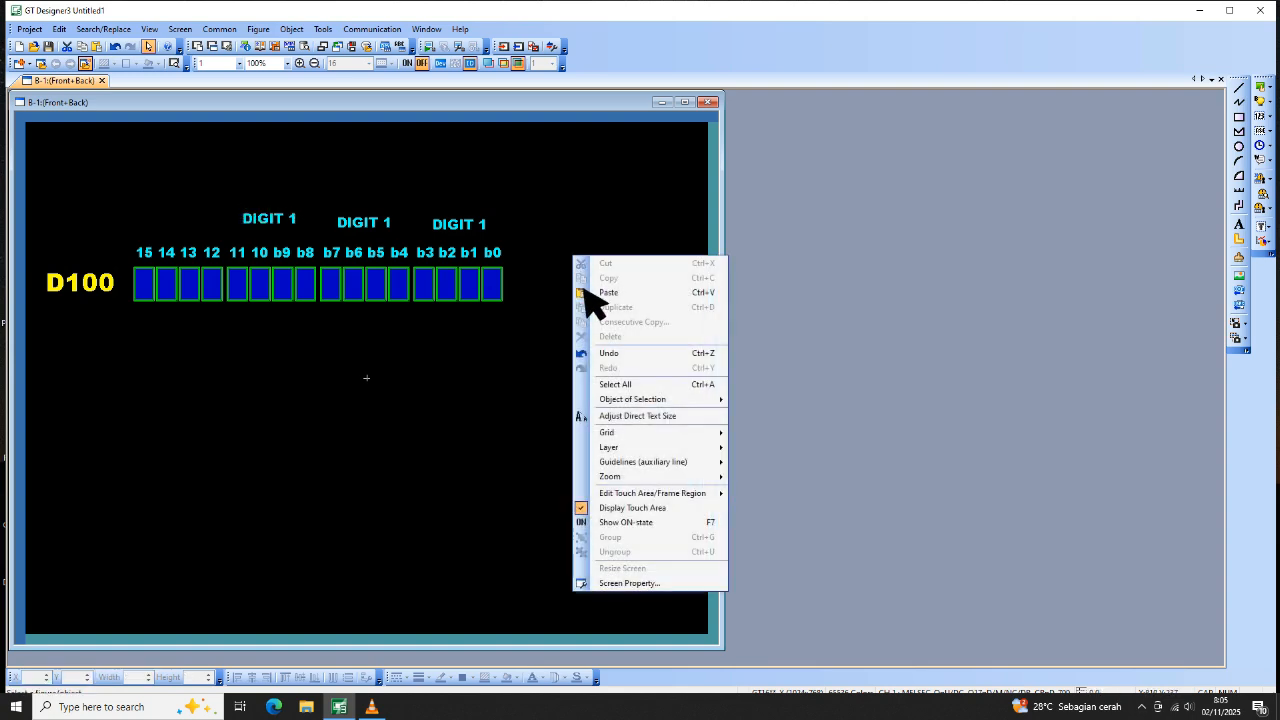
{"action": "left_click", "coordinate": [624, 294]}
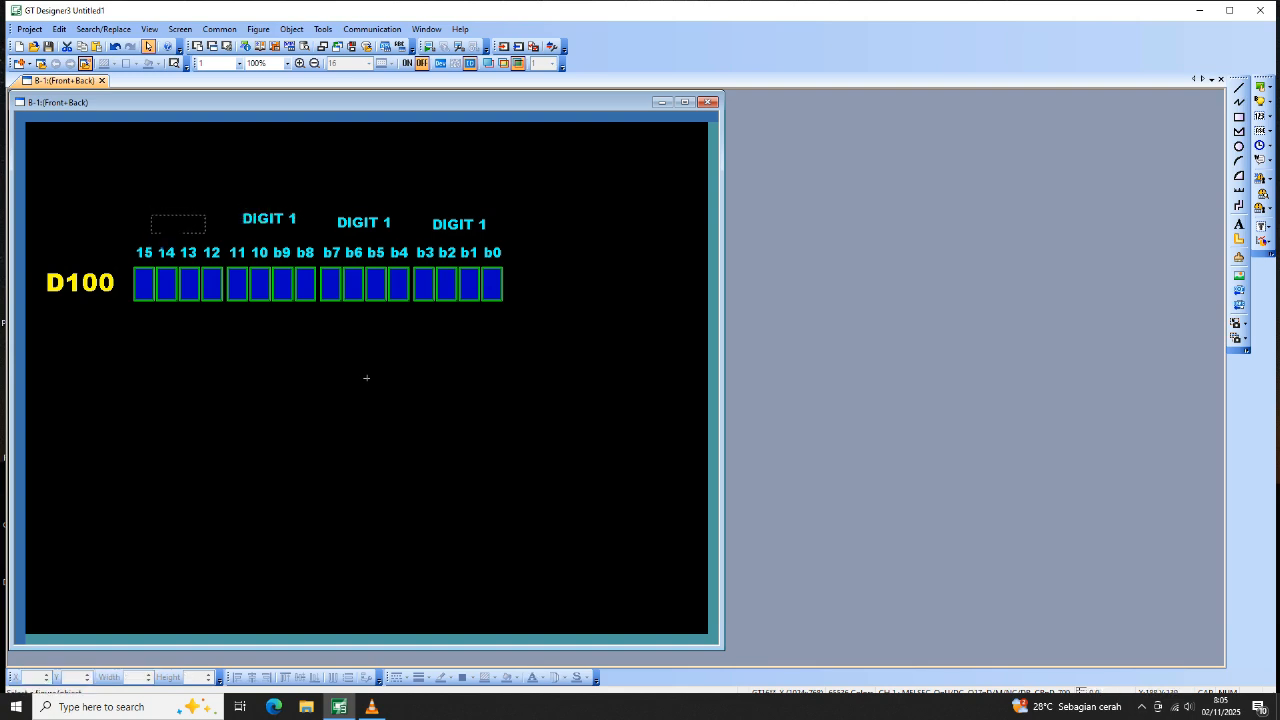
{"action": "left_click", "coordinate": [180, 226]}
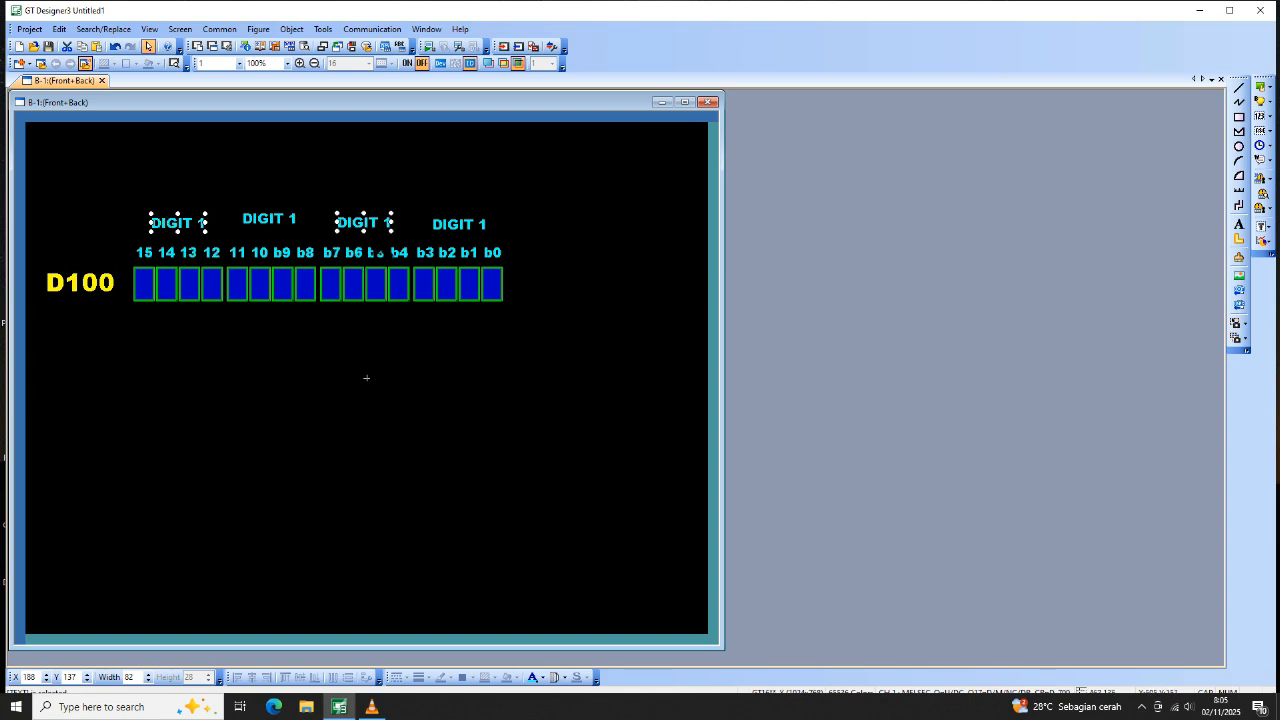
Change the label texts above b7–b4, 11–b8 and 15–12 to DIGIT 2, DIGIT 3 and DIGIT 4 respectively.
{"action": "double_click", "coordinate": [364, 224]}
{"action": "key", "text": "BackSpace"}
{"action": "type", "text": "2"}
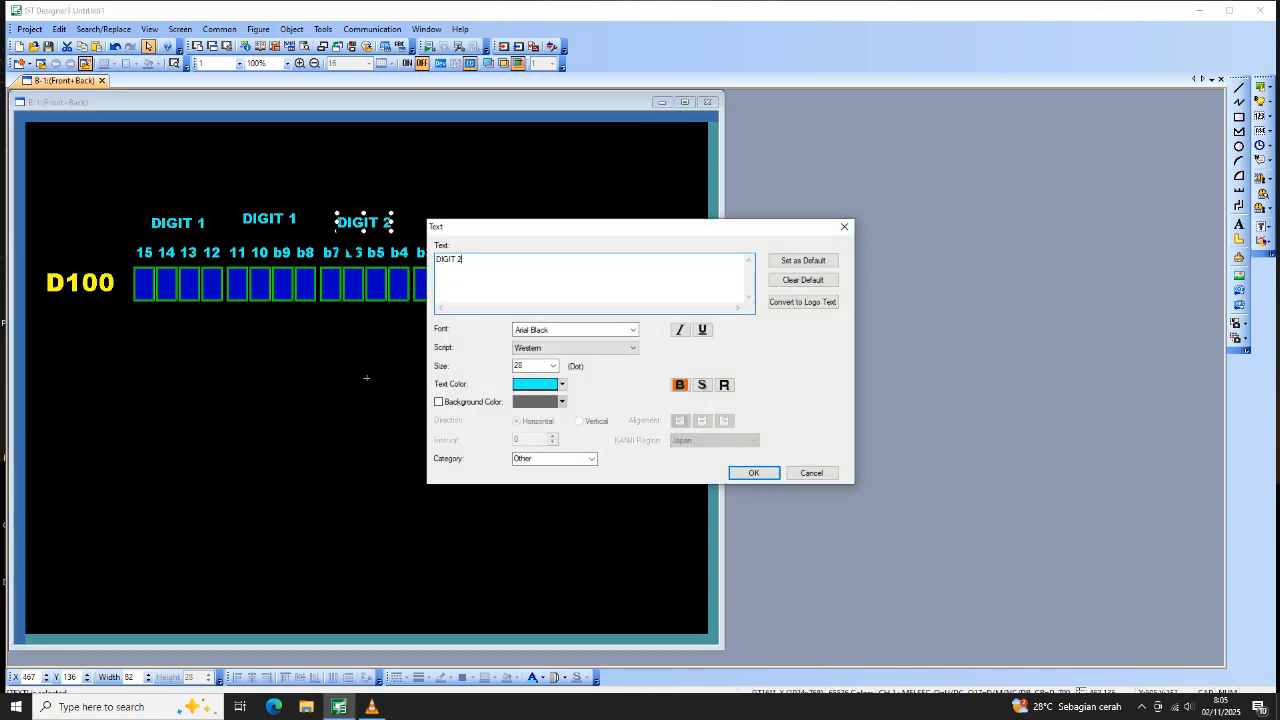
{"action": "left_click", "coordinate": [752, 474]}
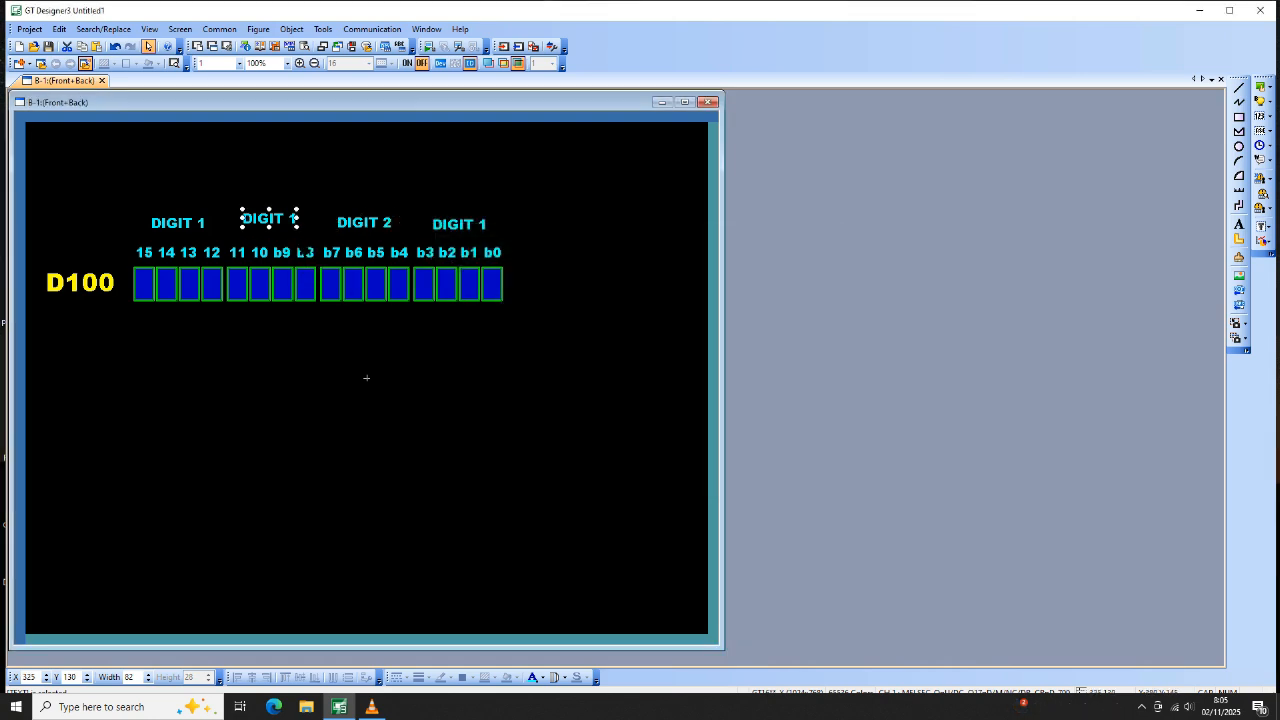
{"action": "double_click", "coordinate": [278, 219]}
{"action": "key", "text": "BackSpace"}
{"action": "type", "text": "3"}
{"action": "left_click", "coordinate": [753, 472]}
{"action": "double_click", "coordinate": [190, 227]}
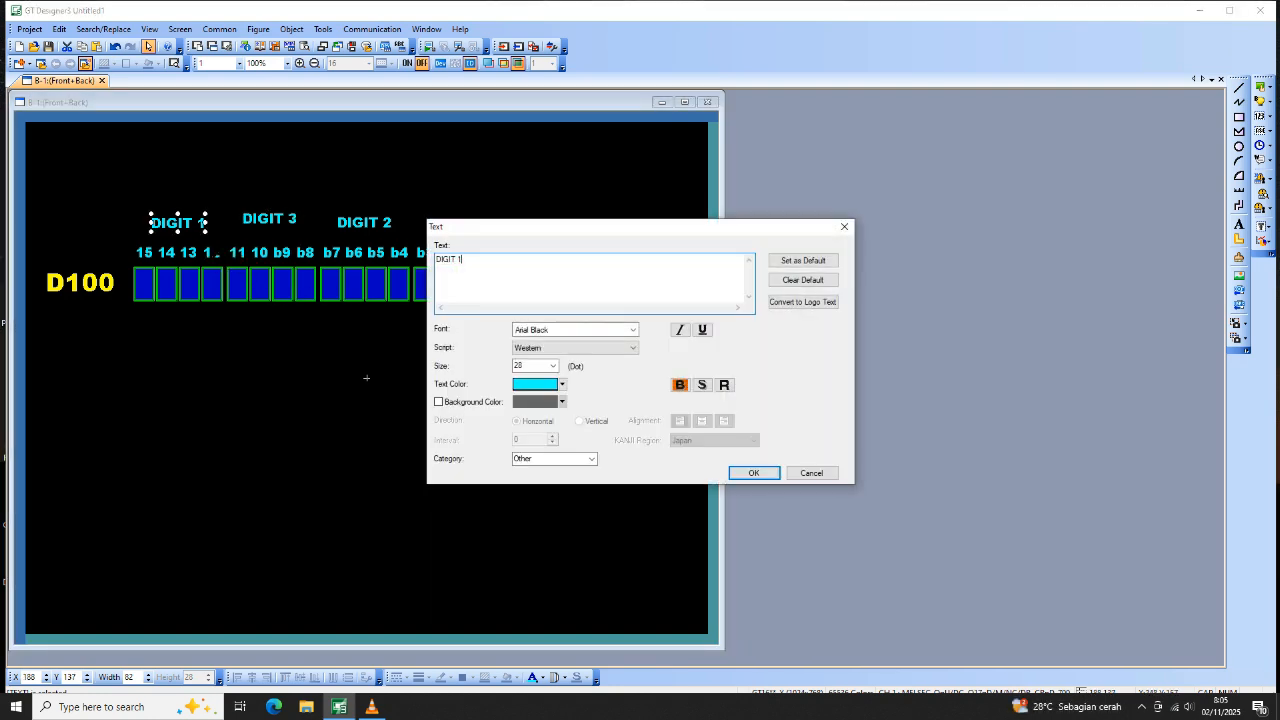
{"action": "key", "text": "BackSpace"}
{"action": "type", "text": "4"}
{"action": "left_click", "coordinate": [771, 476]}
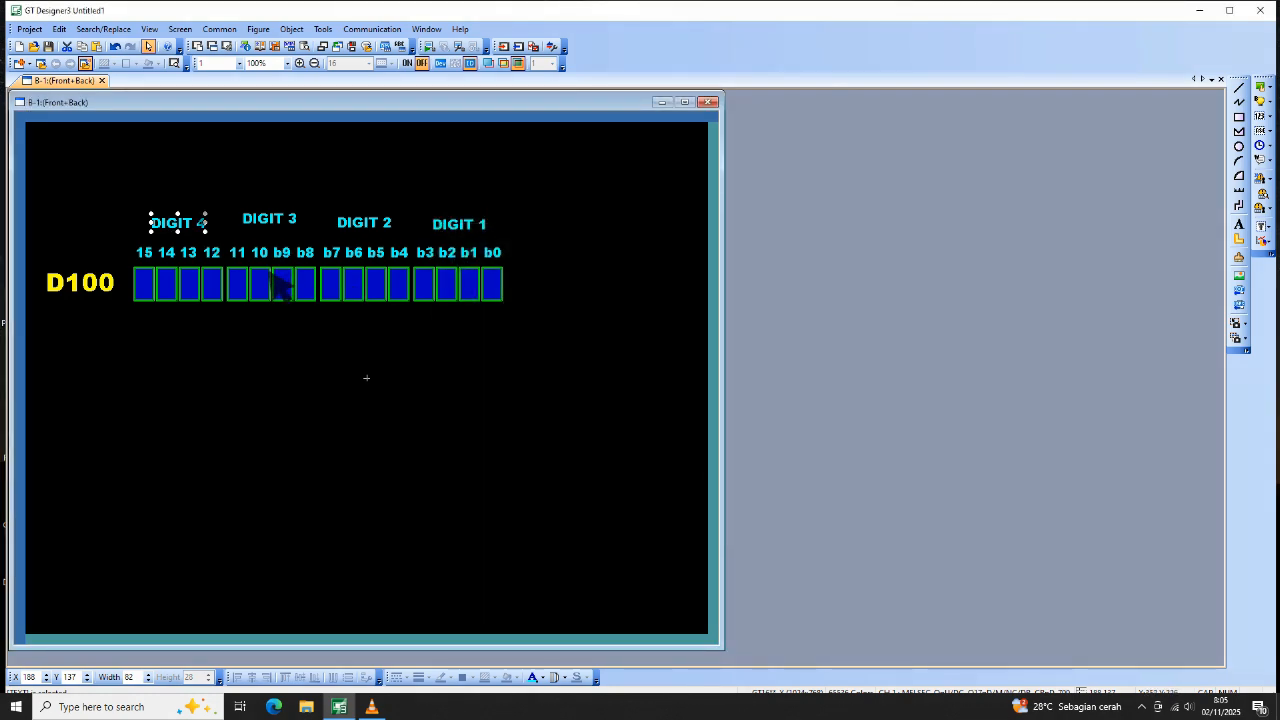
Align the four DIGIT labels by their vertical centers and move them down to just above the bit-number labels.
{"action": "left_click_drag", "start_coordinate": [132, 174], "coordinate": [502, 234]}
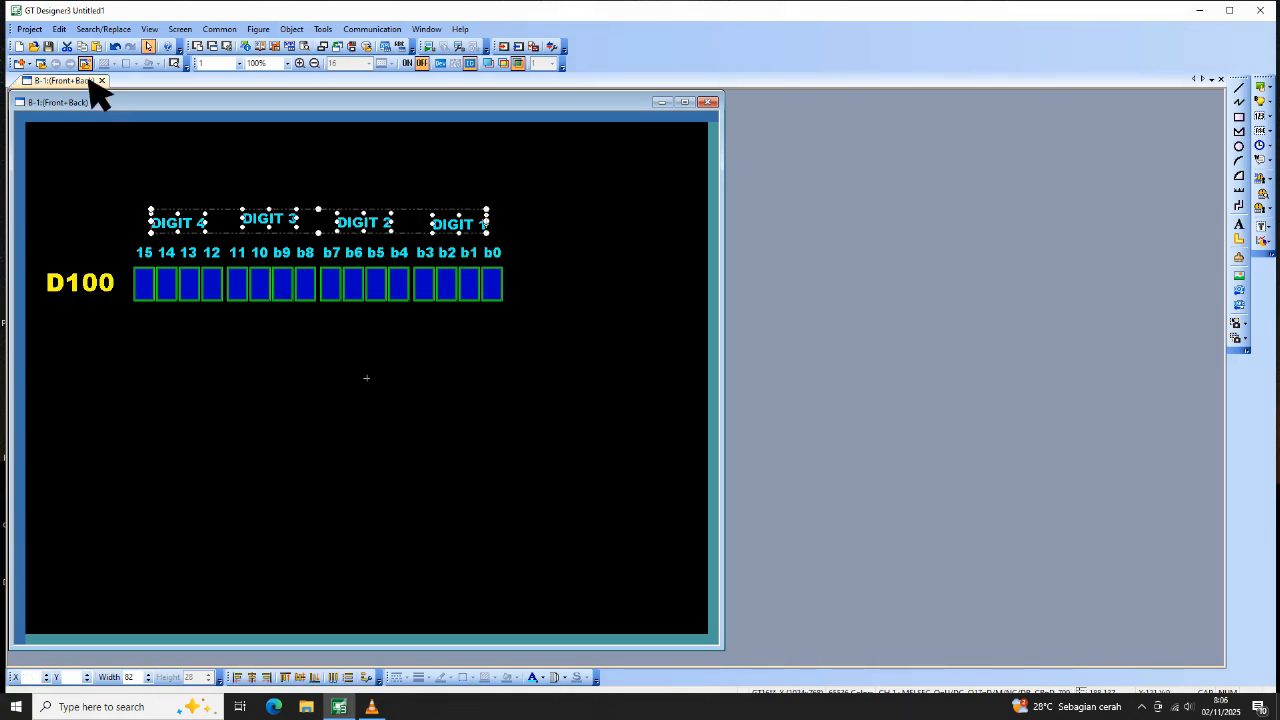
{"action": "left_click", "coordinate": [62, 30]}
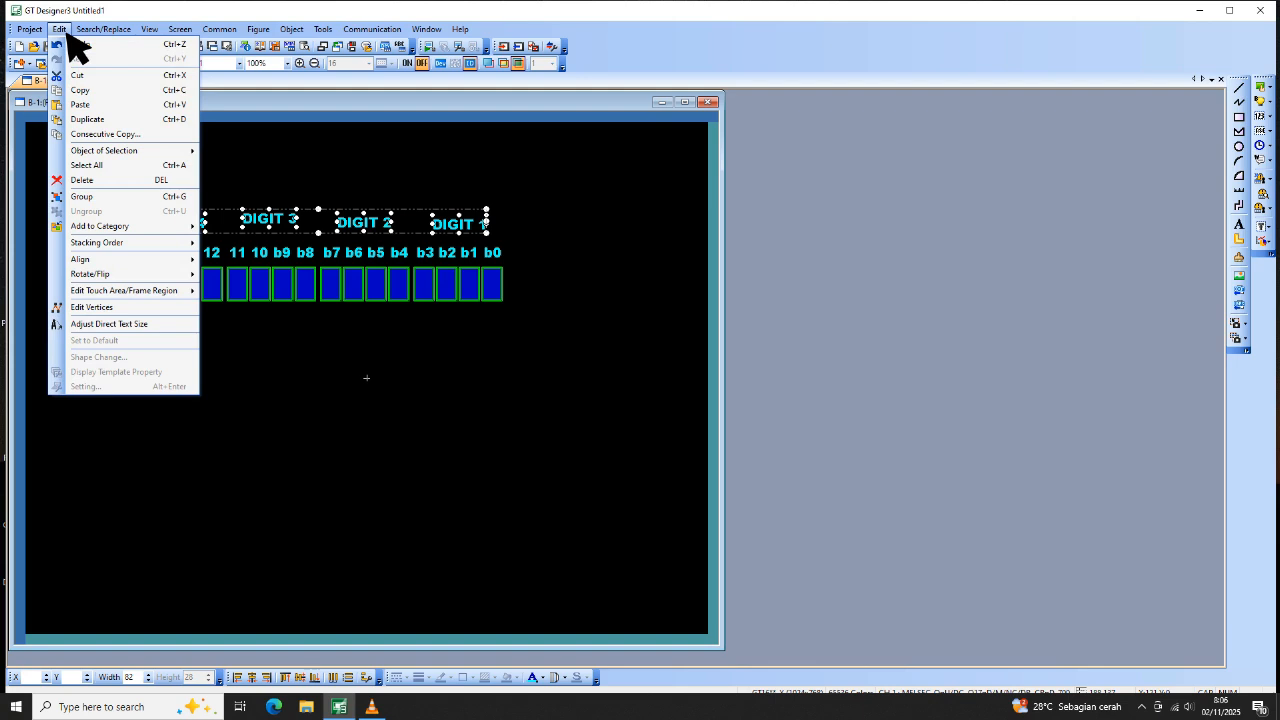
{"action": "mouse_move", "coordinate": [97, 262]}
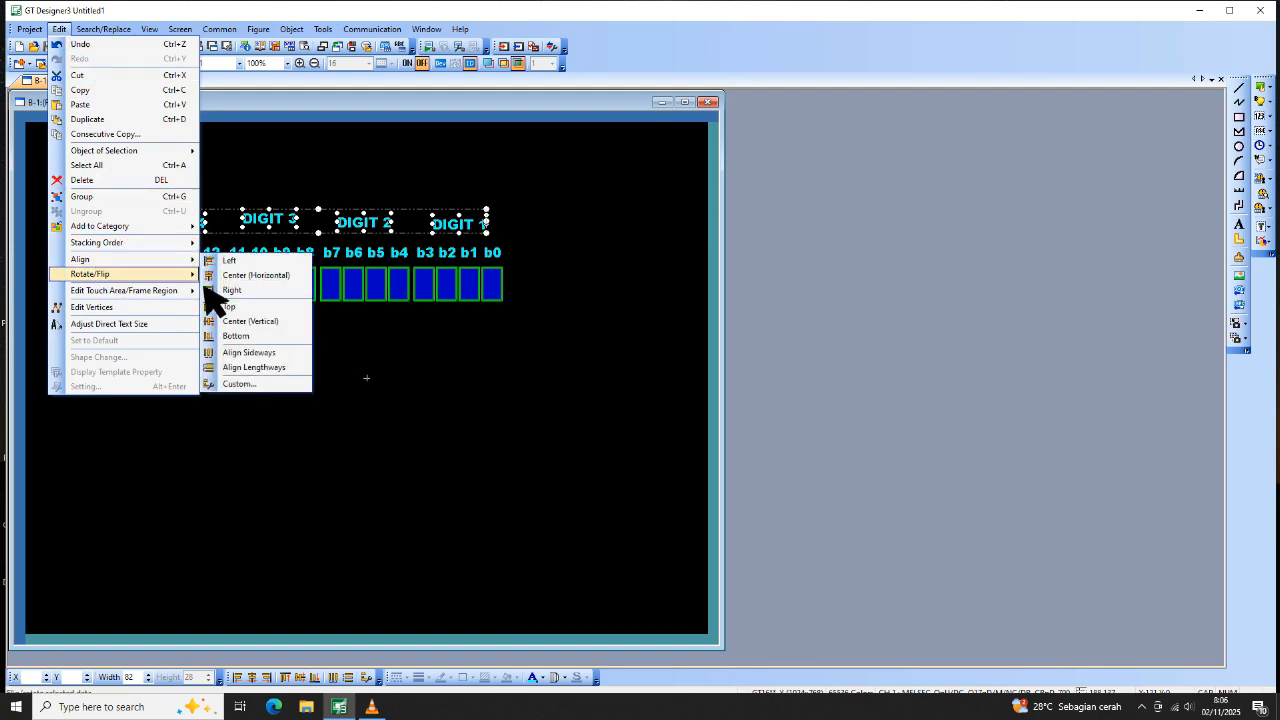
{"action": "left_click", "coordinate": [272, 322]}
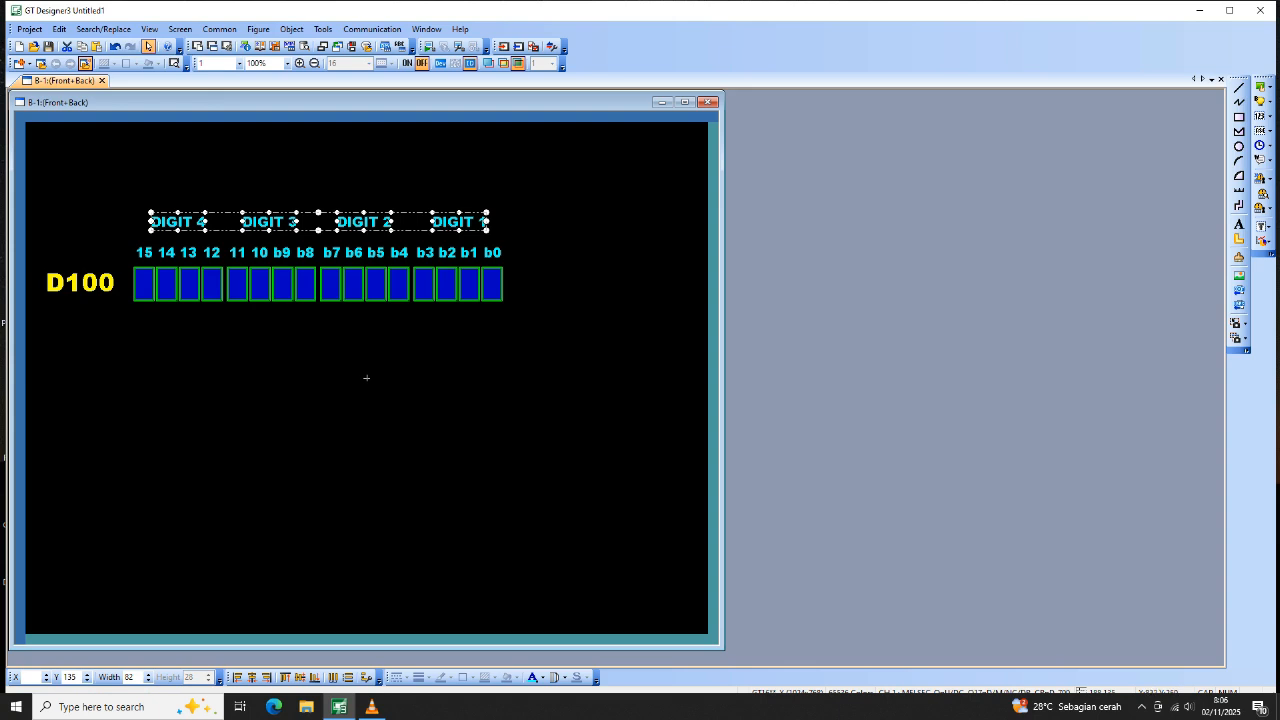
{"action": "key", "text": "Down"}
{"action": "left_click", "coordinate": [366, 377]}
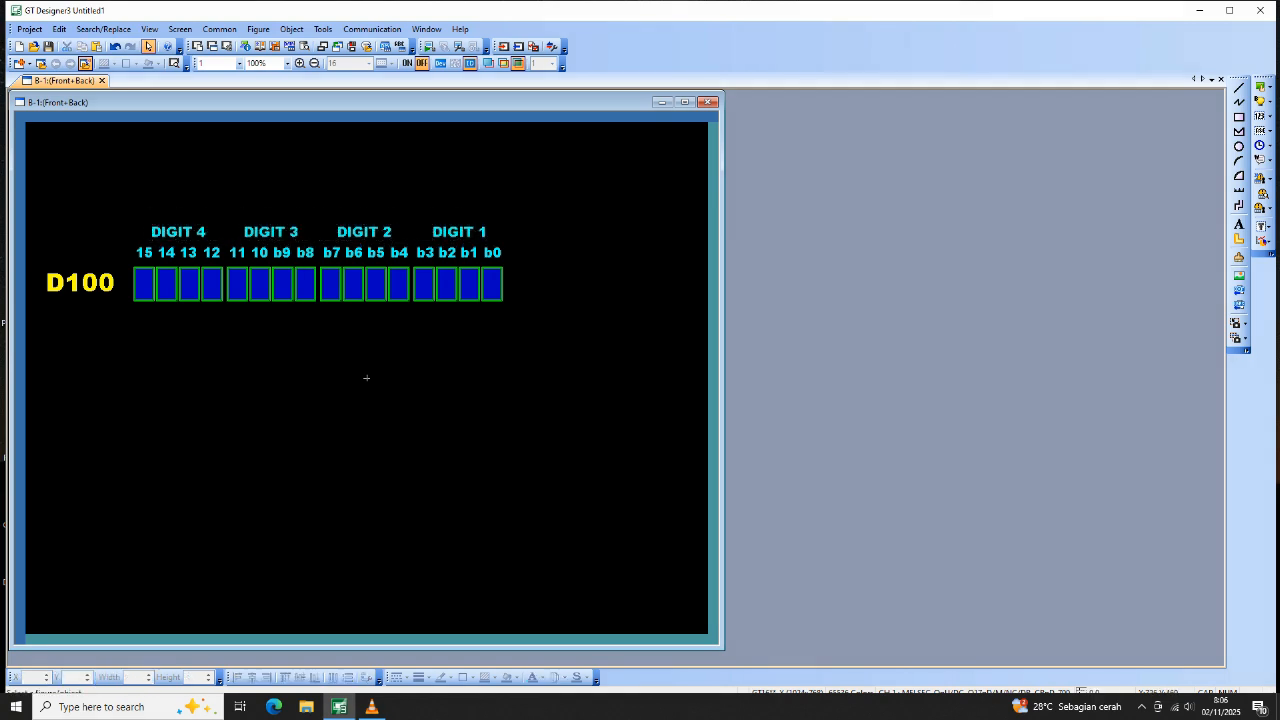
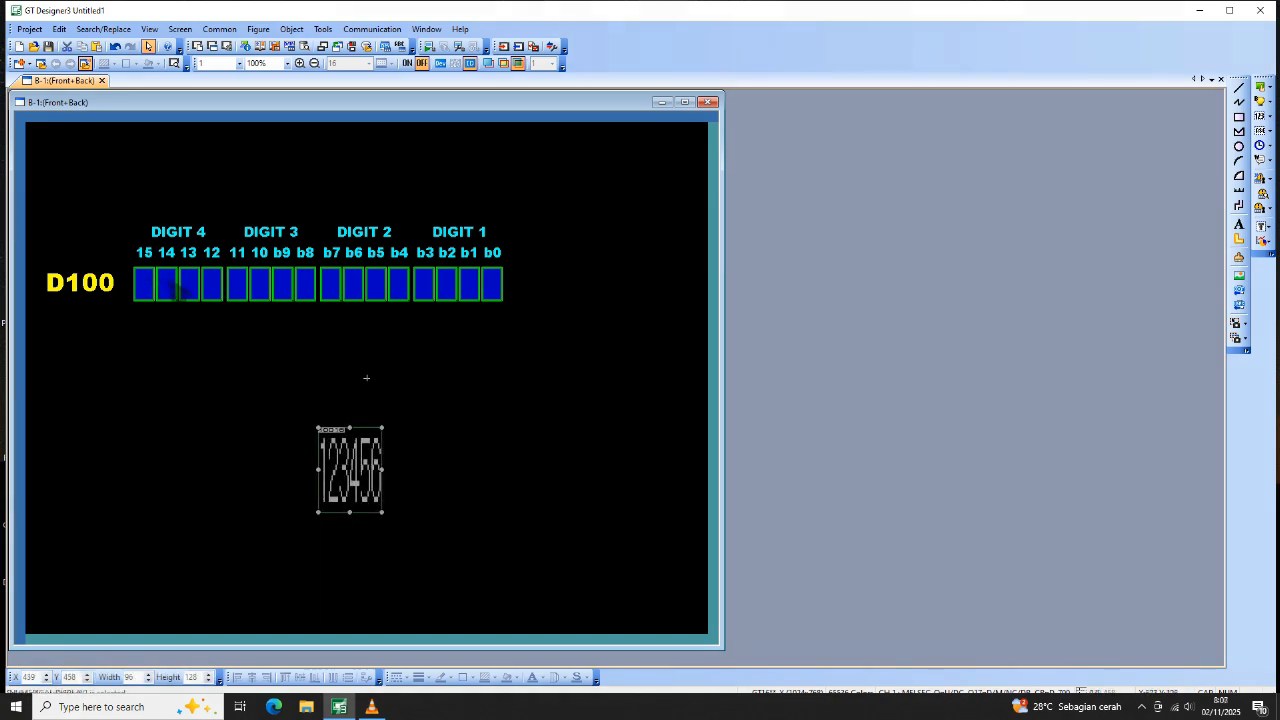
Delete the numerical display below the lamps and place a Numerical Input object at about X 644, Y 370.
{"action": "key", "text": "Delete"}
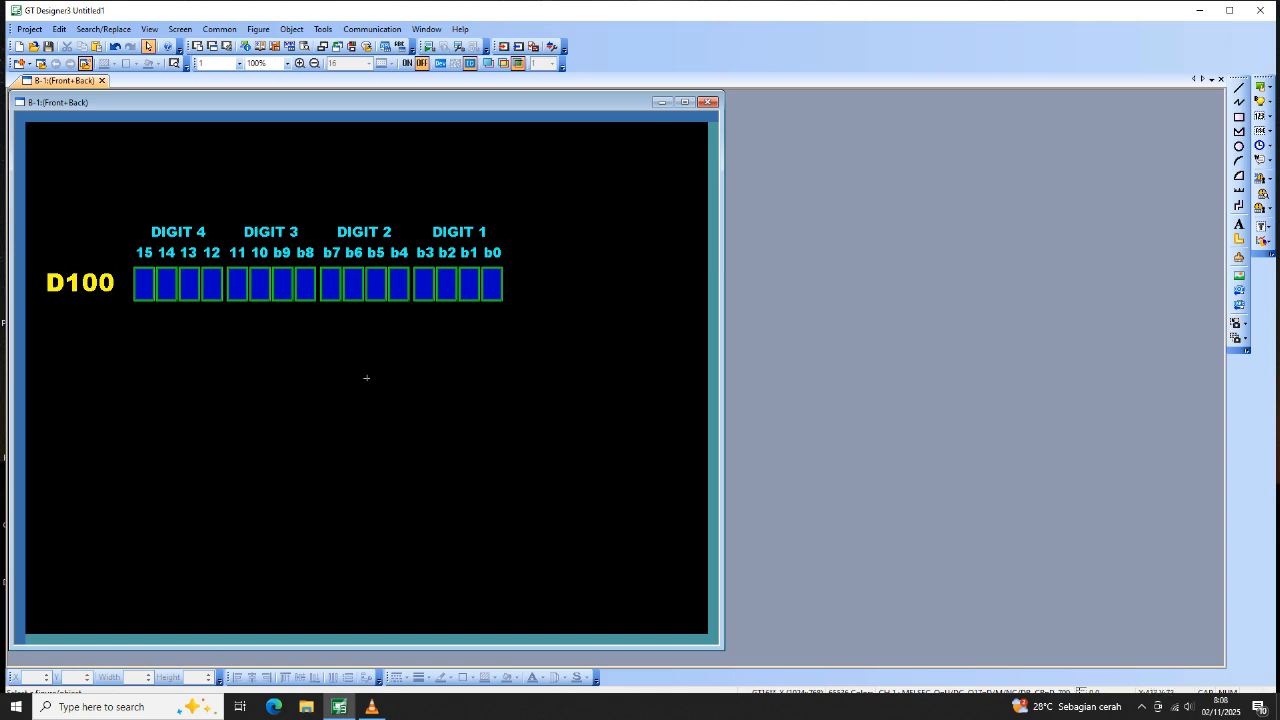
{"action": "left_click", "coordinate": [293, 29]}
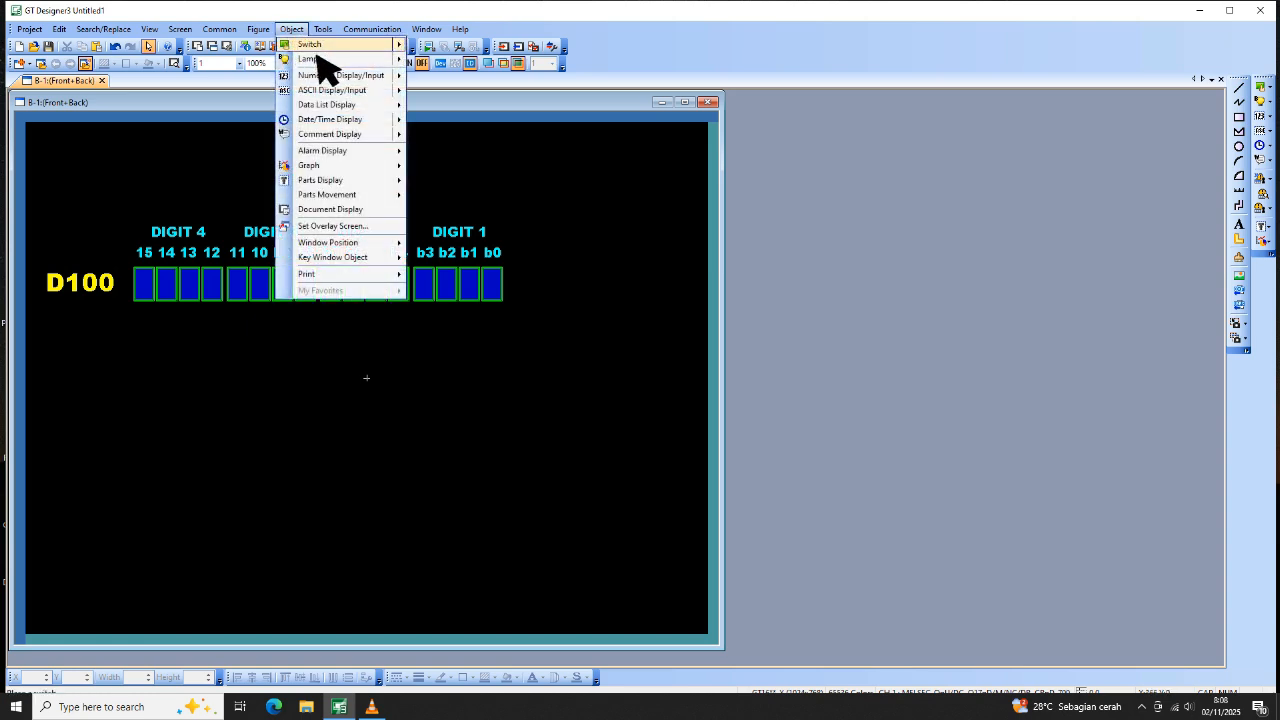
{"action": "mouse_move", "coordinate": [337, 80]}
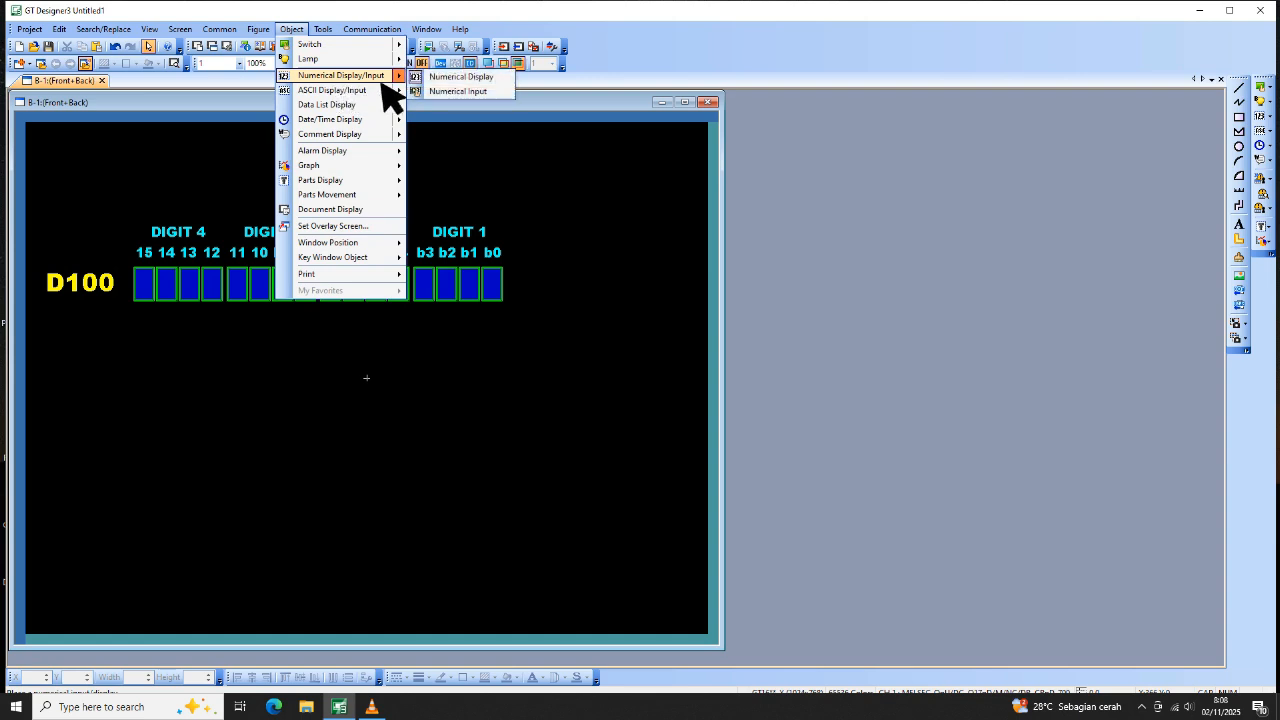
{"action": "left_click", "coordinate": [469, 93]}
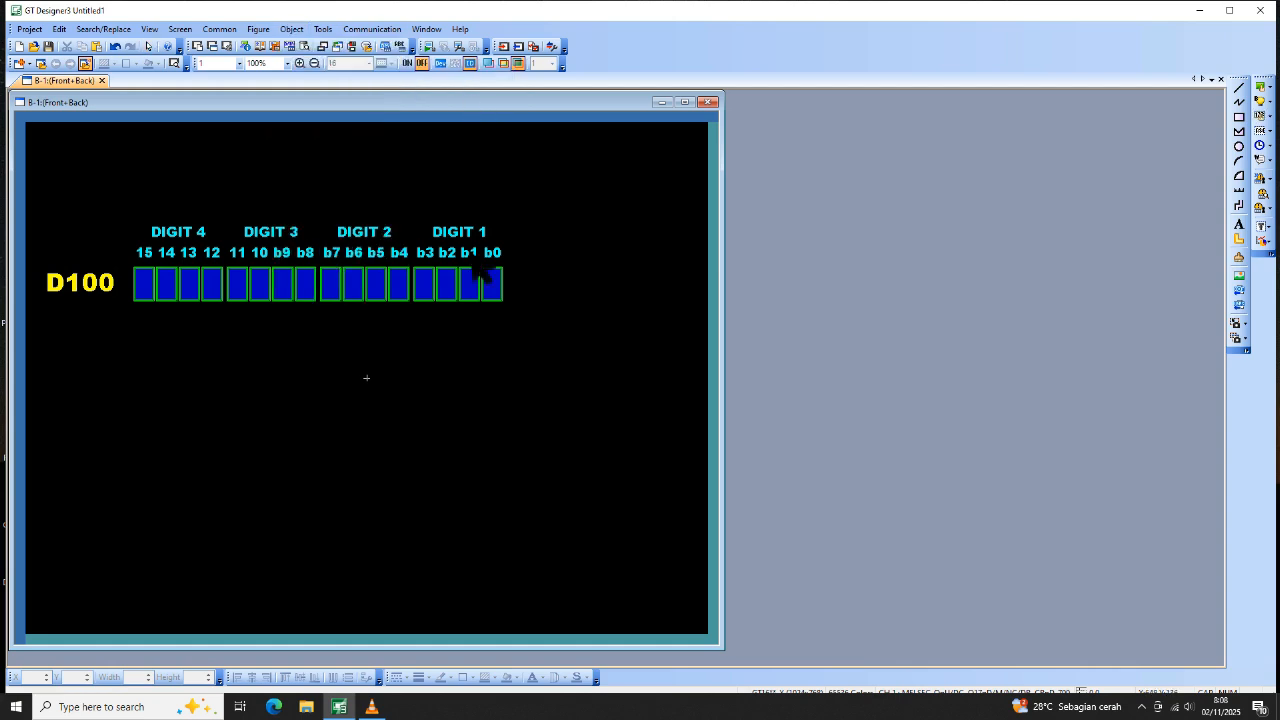
{"action": "left_click", "coordinate": [455, 369]}
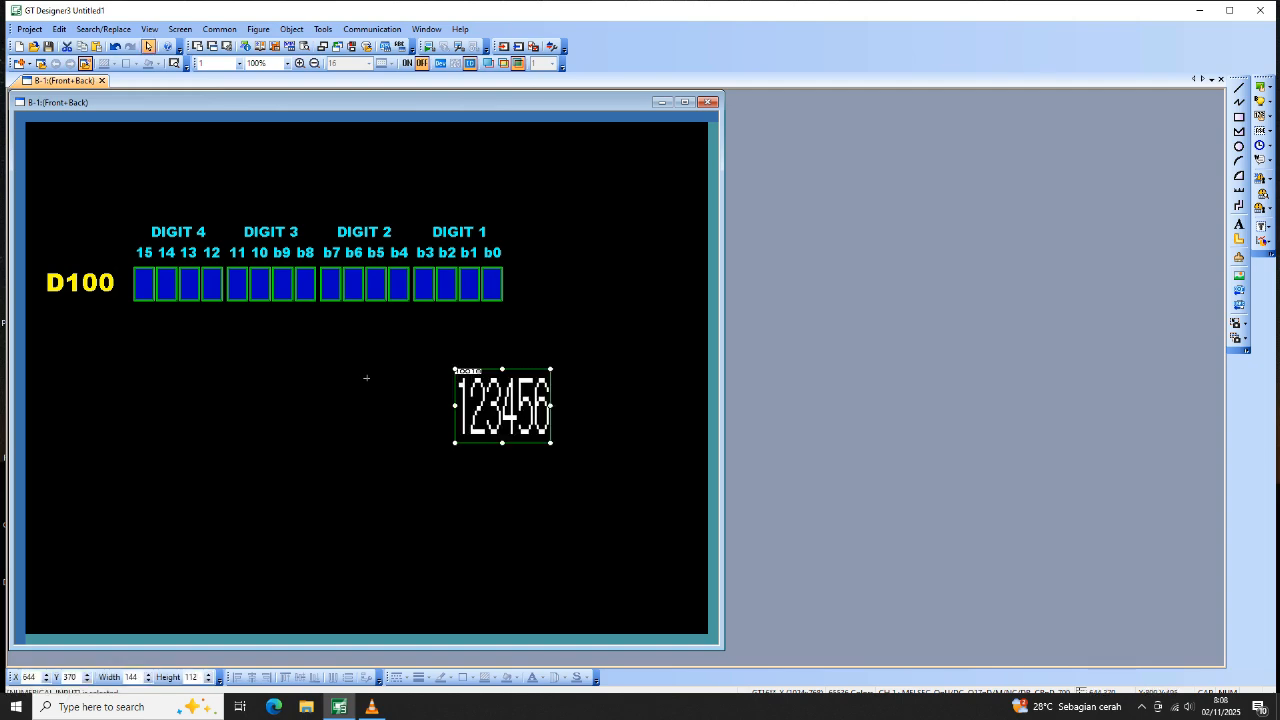
Assign device D100 to the new numerical input.
{"action": "double_click", "coordinate": [549, 407]}
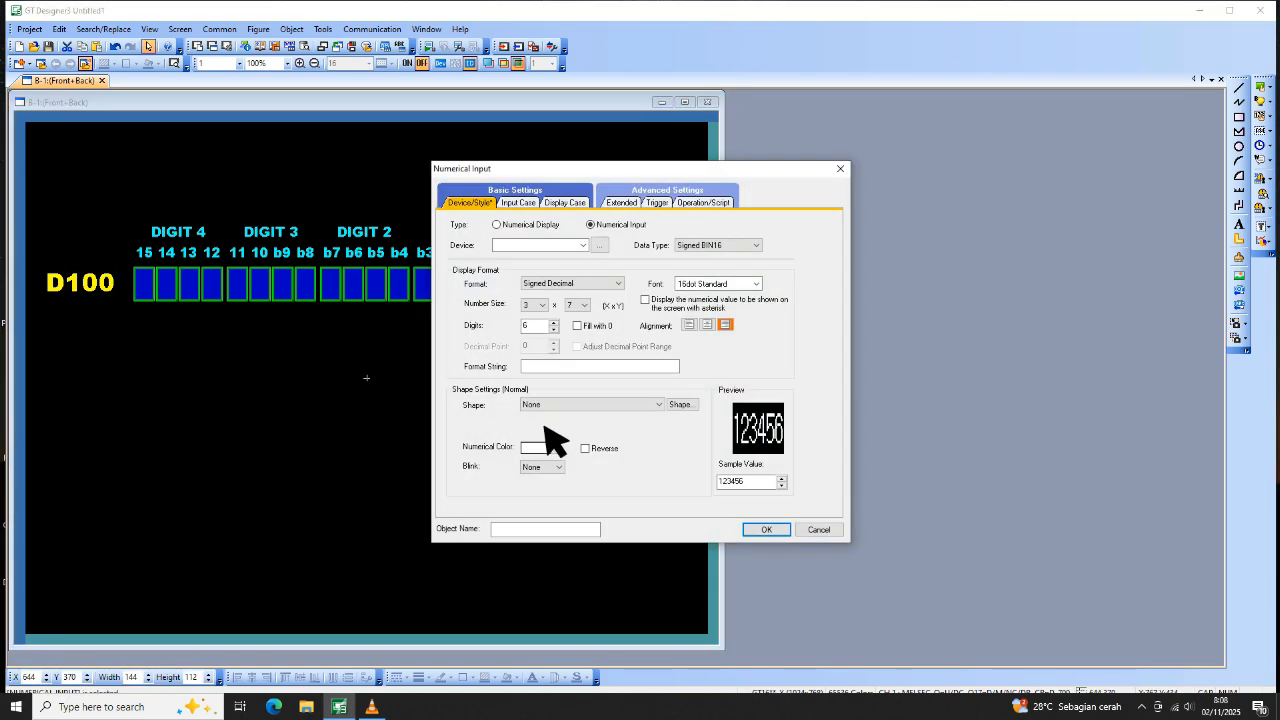
{"action": "left_click", "coordinate": [602, 246]}
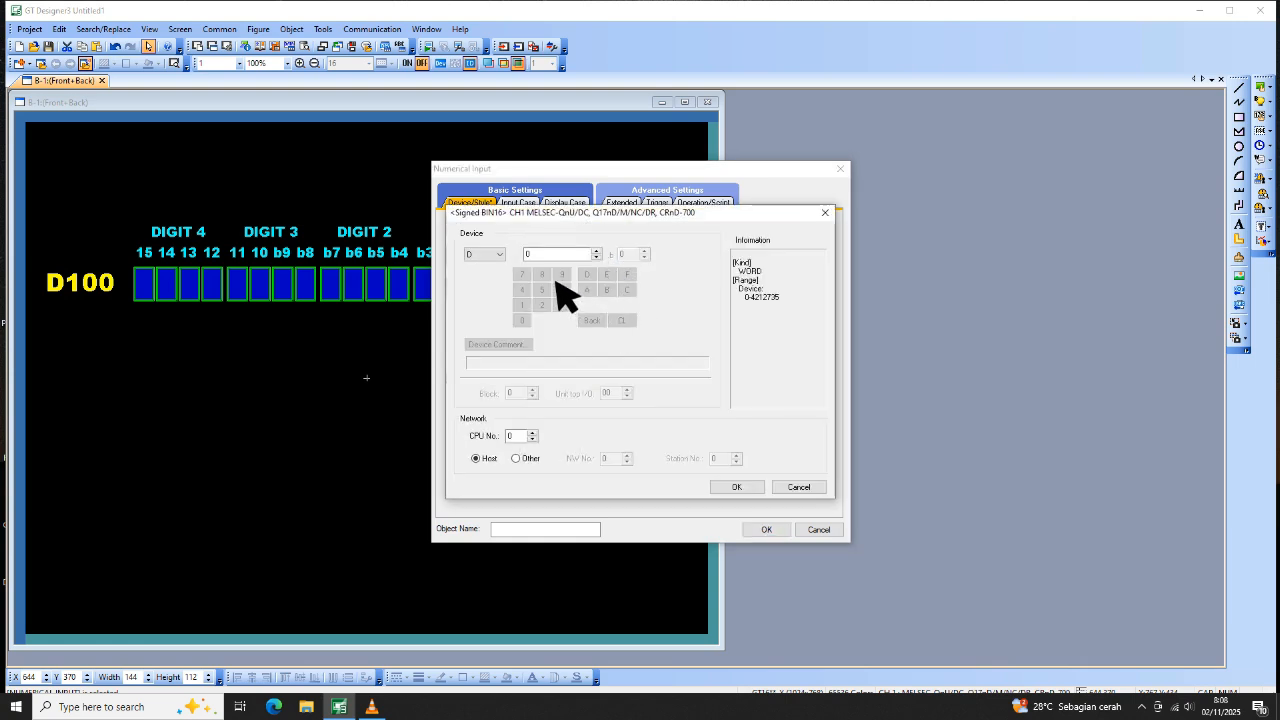
{"action": "left_click", "coordinate": [504, 256]}
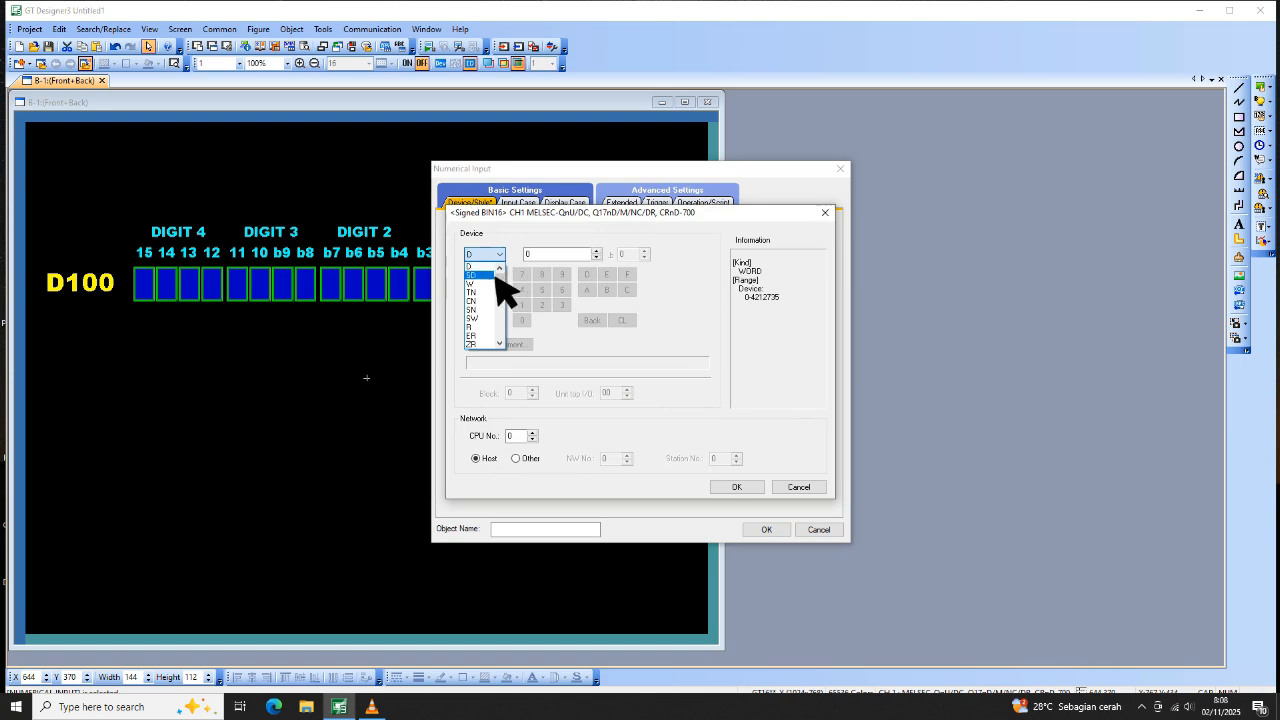
{"action": "left_click", "coordinate": [545, 262]}
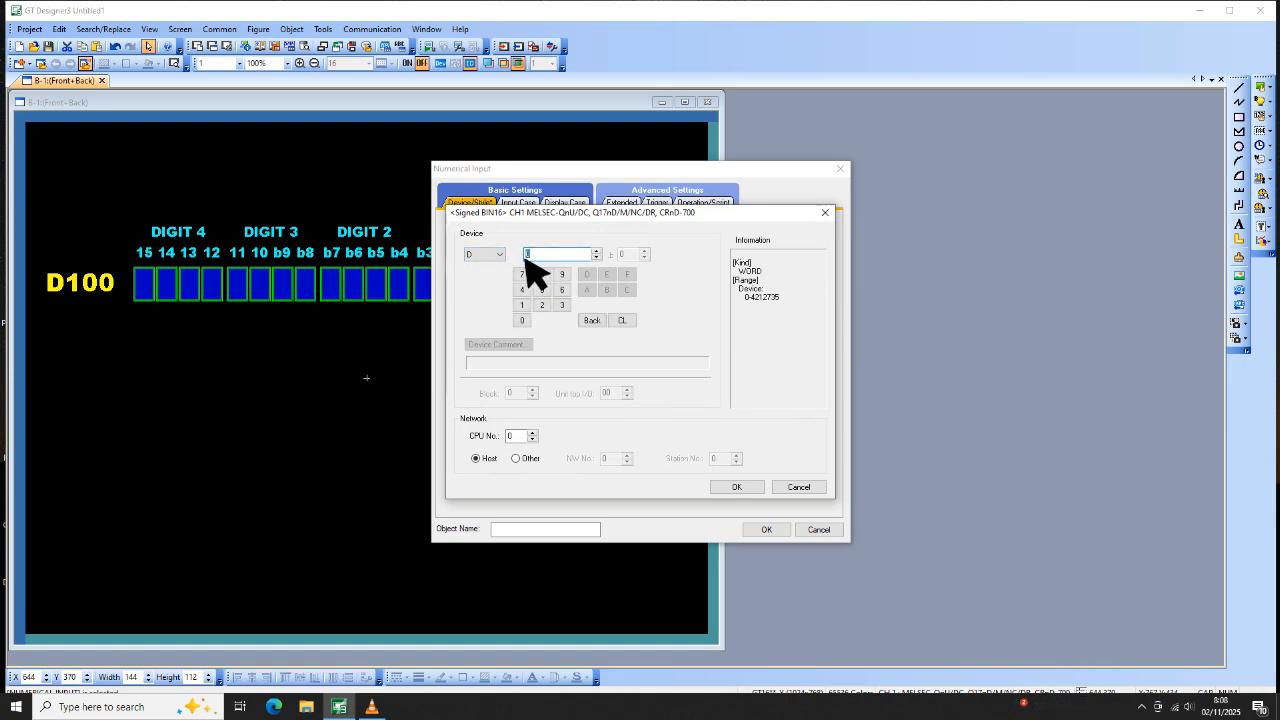
{"action": "left_click", "coordinate": [523, 306]}
{"action": "left_click", "coordinate": [524, 322]}
{"action": "left_click", "coordinate": [740, 488]}
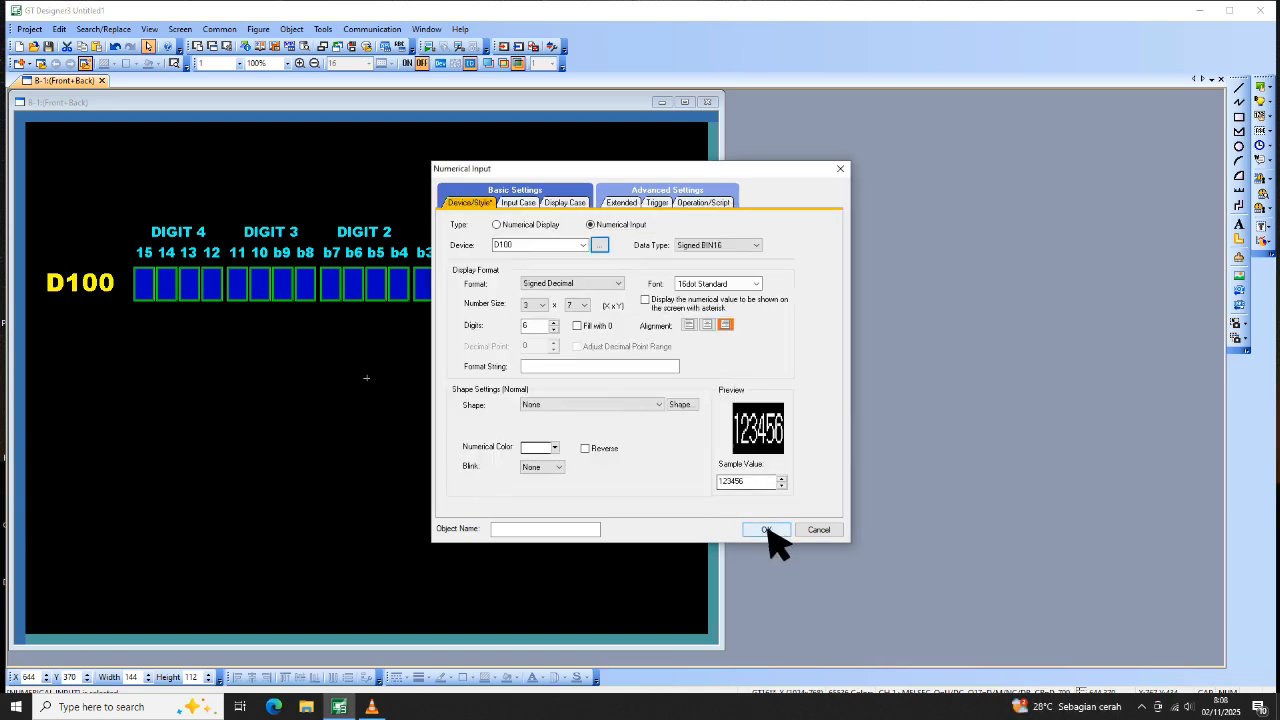
Format the numerical input as Signed Decimal with number size 5 x 4 and cyan numerals, and apply the settings.
{"action": "left_click", "coordinate": [545, 306]}
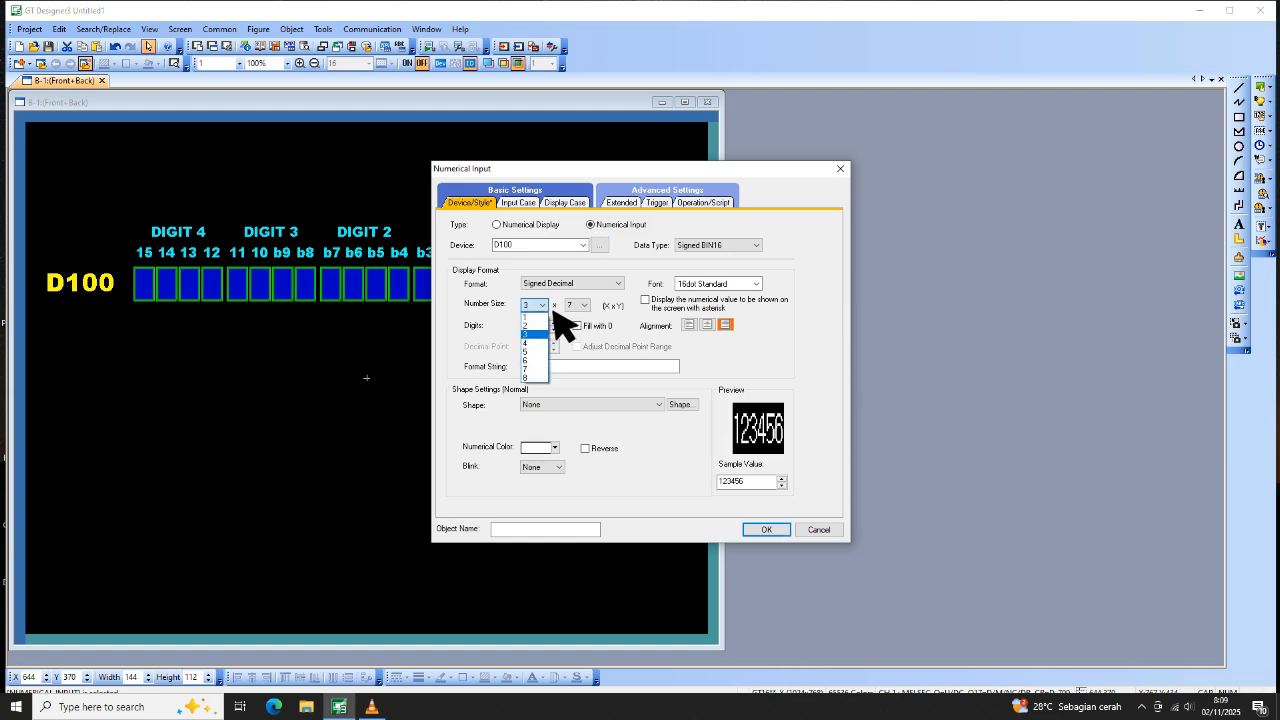
{"action": "left_click", "coordinate": [546, 354]}
{"action": "left_click", "coordinate": [581, 305]}
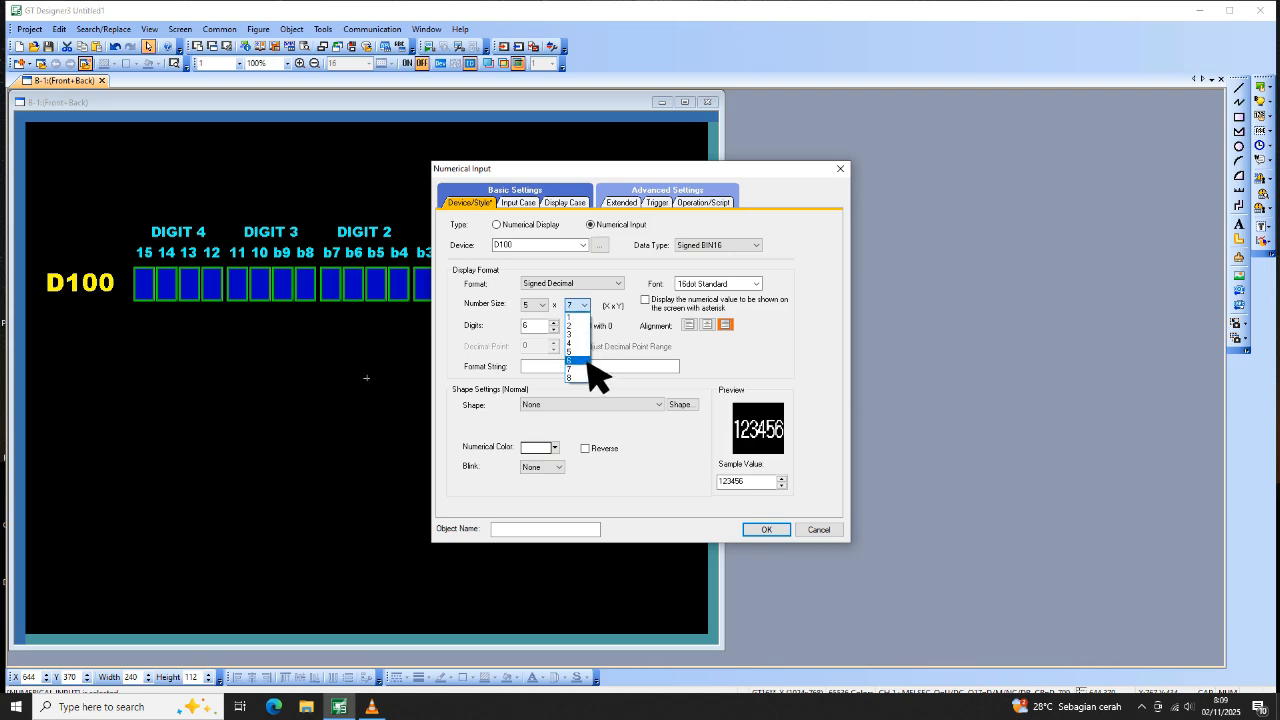
{"action": "left_click", "coordinate": [582, 343]}
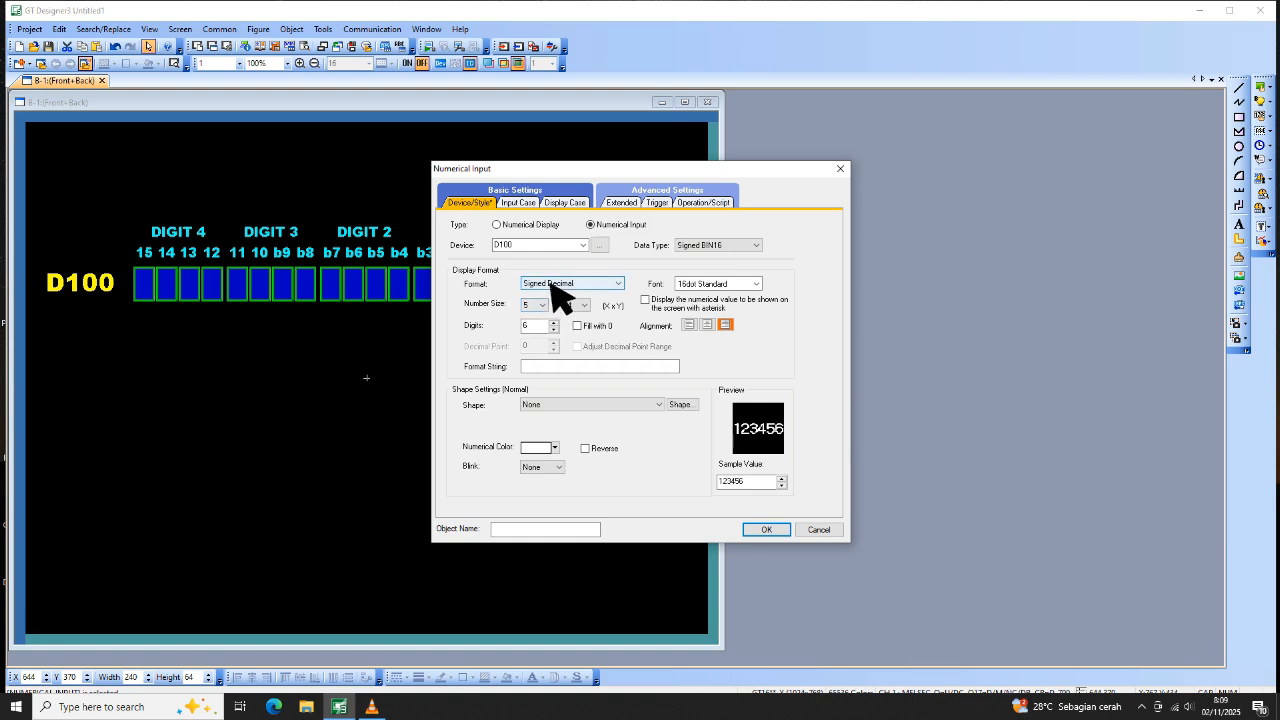
{"action": "left_click", "coordinate": [622, 285]}
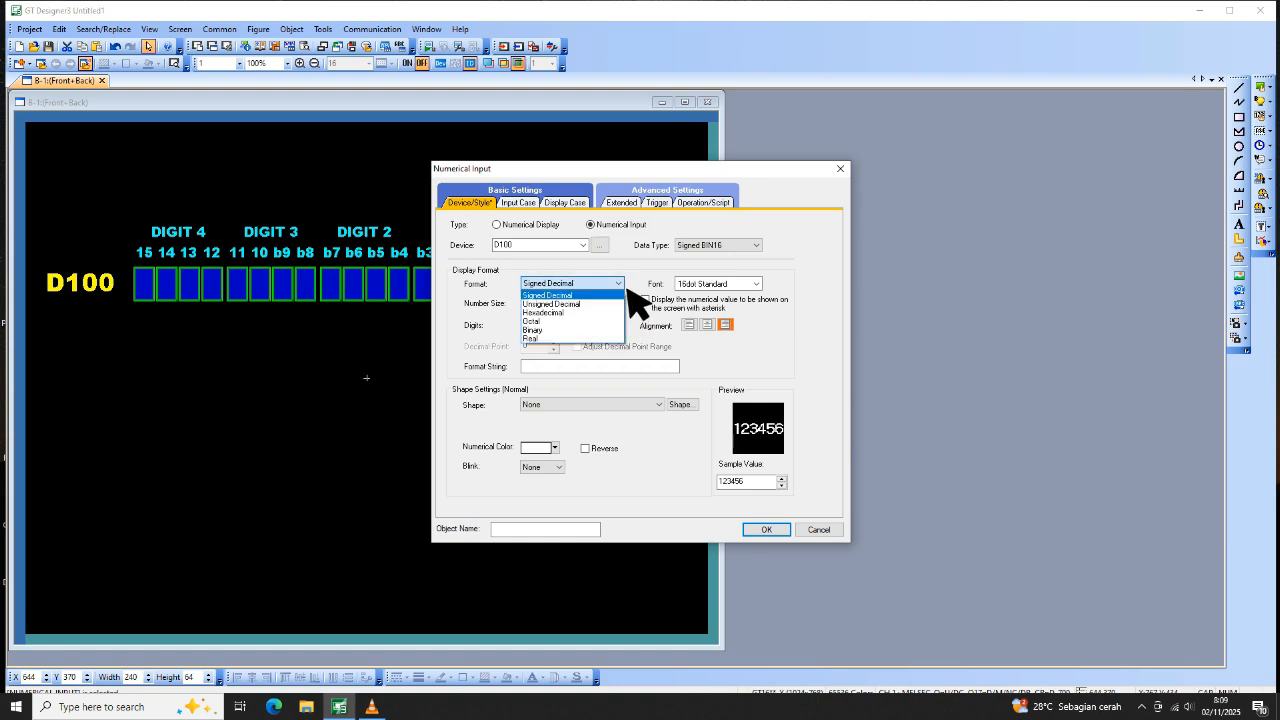
{"action": "left_click", "coordinate": [580, 296]}
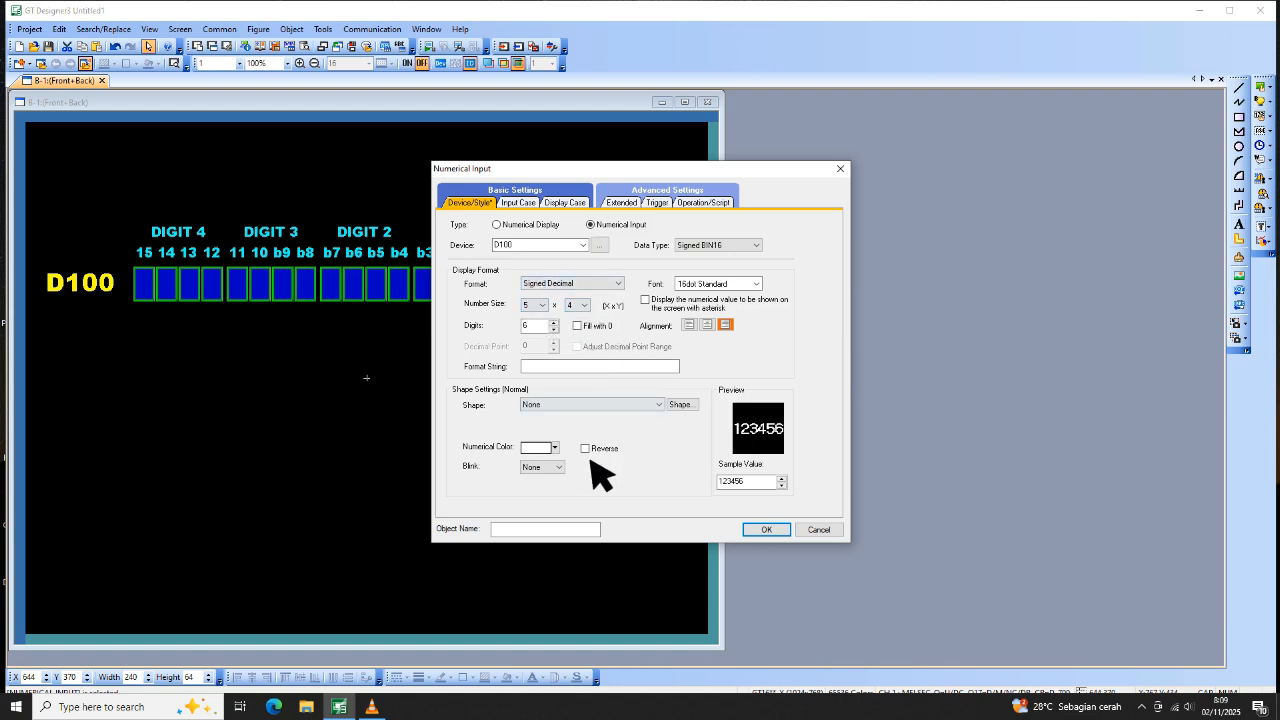
{"action": "left_click", "coordinate": [556, 448]}
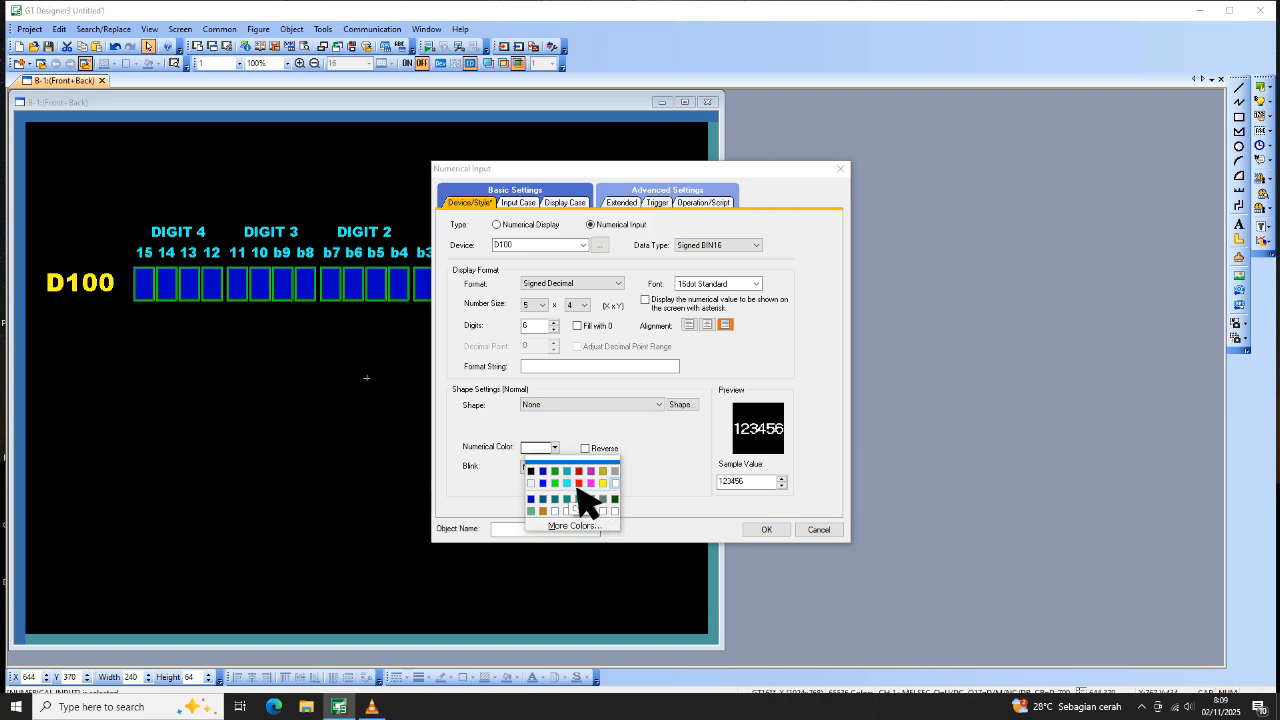
{"action": "left_click", "coordinate": [568, 483]}
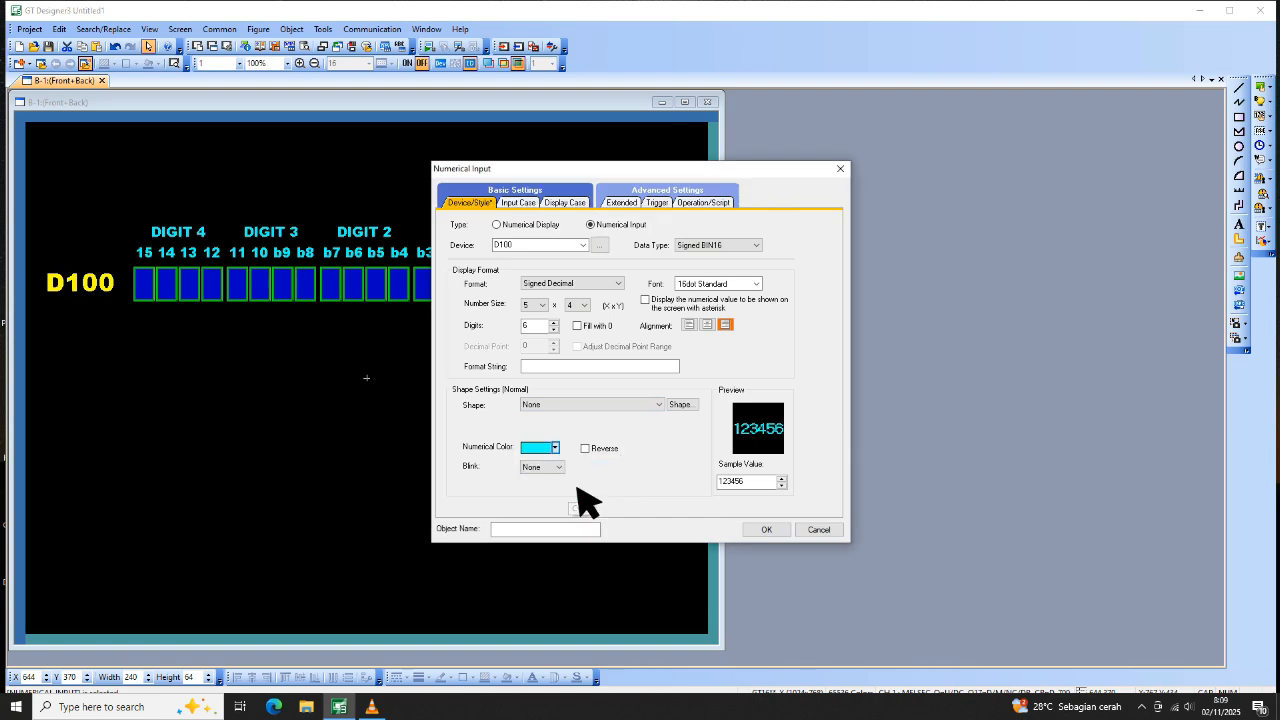
{"action": "left_click", "coordinate": [766, 530]}
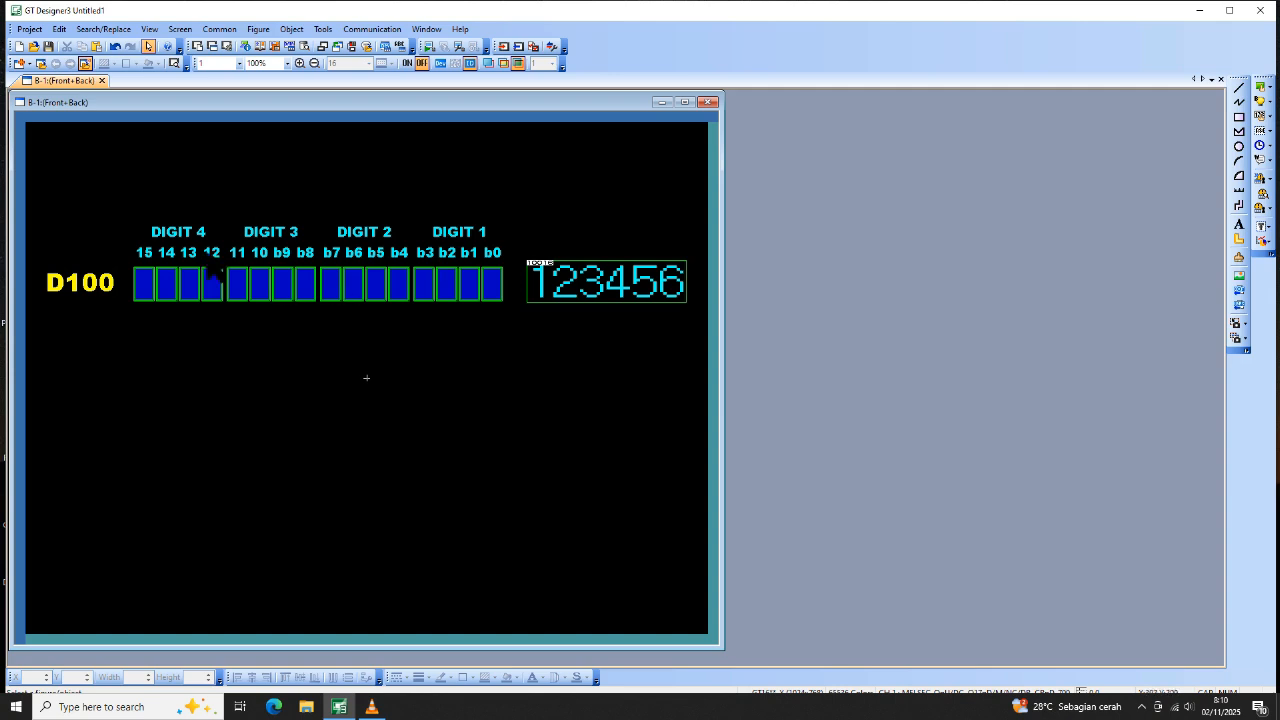
Copy the complete D100 row with its labels, lamps and numerical input, and paste it in the empty area directly below.
{"action": "left_click_drag", "start_coordinate": [31, 183], "coordinate": [709, 379]}
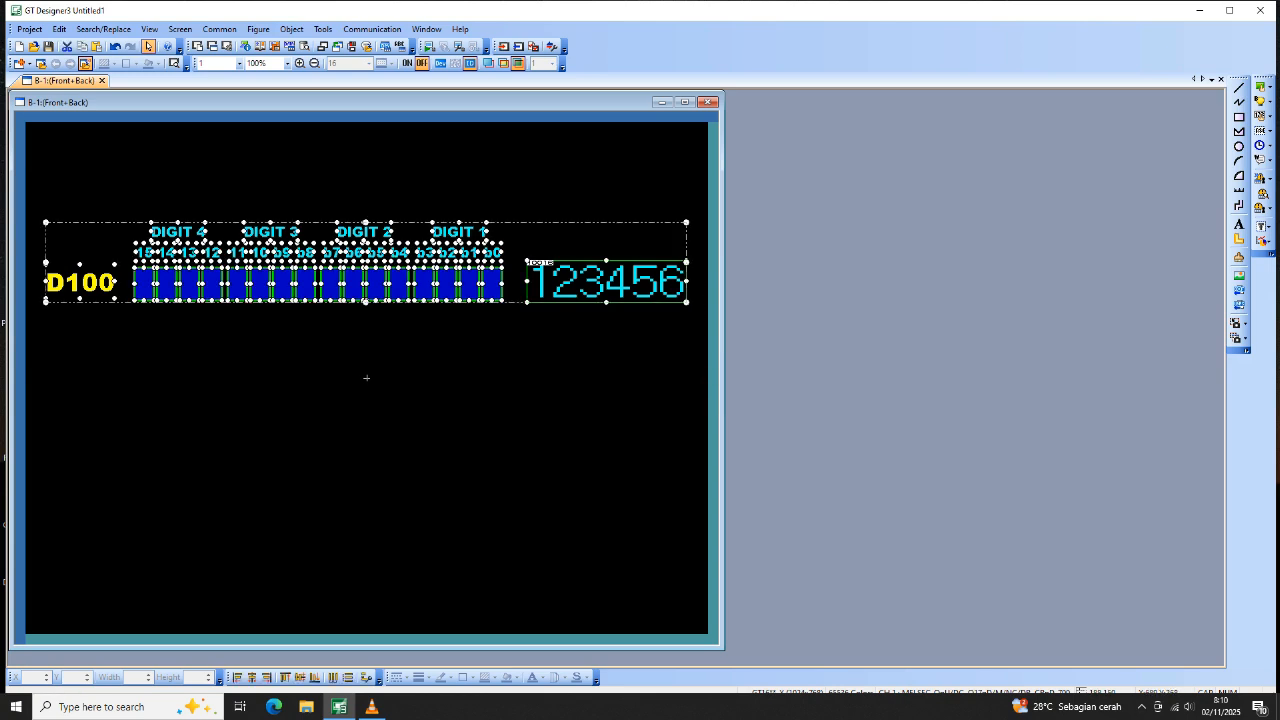
{"action": "right_click", "coordinate": [471, 289]}
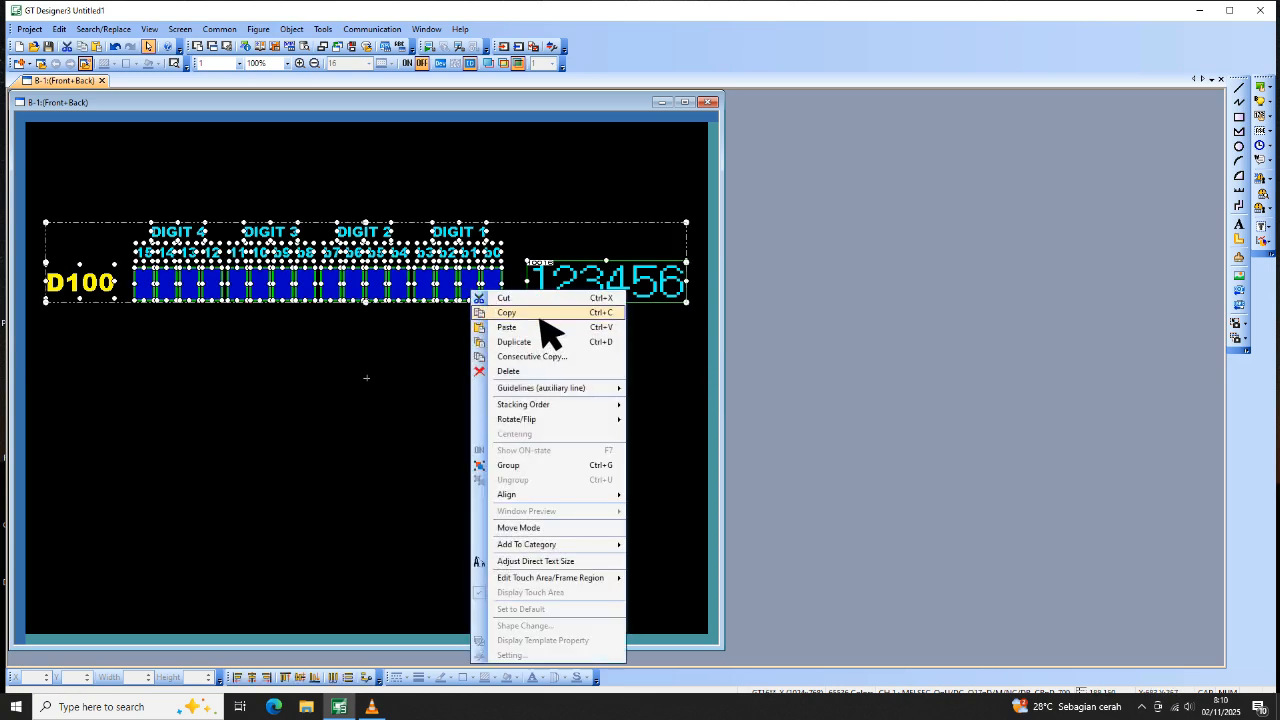
{"action": "left_click", "coordinate": [537, 311]}
{"action": "right_click", "coordinate": [366, 378]}
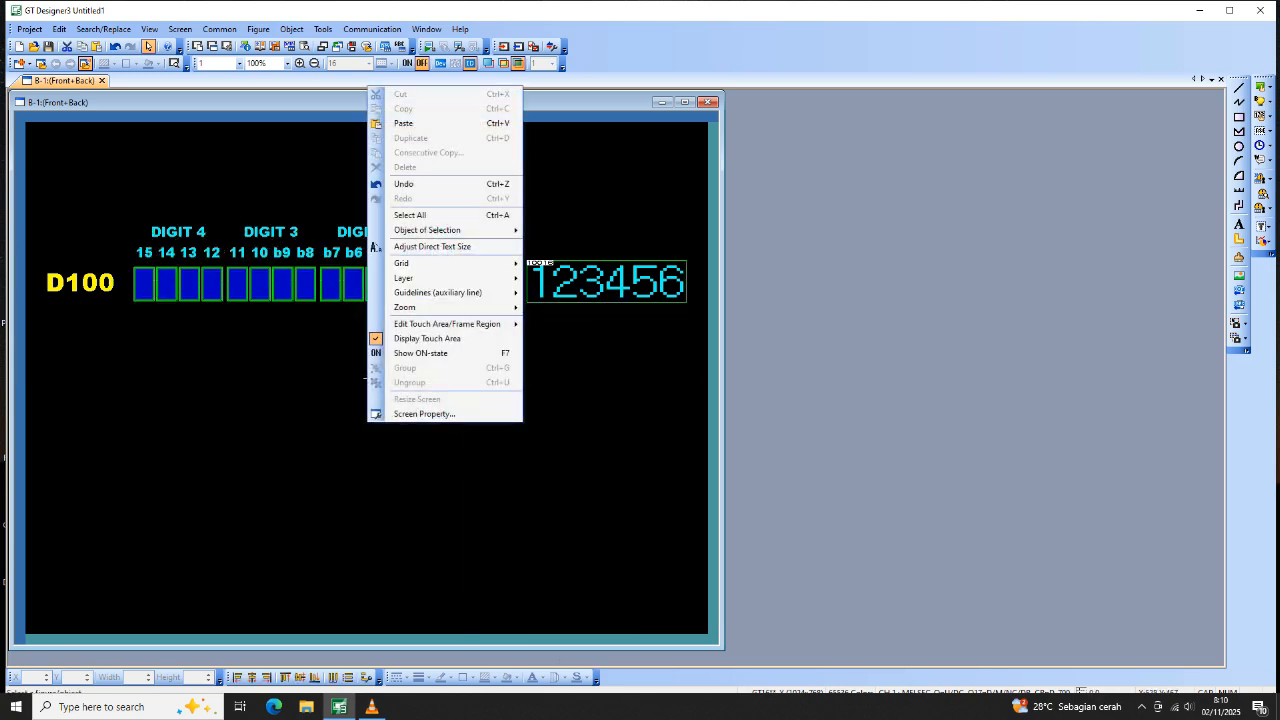
{"action": "left_click", "coordinate": [410, 123]}
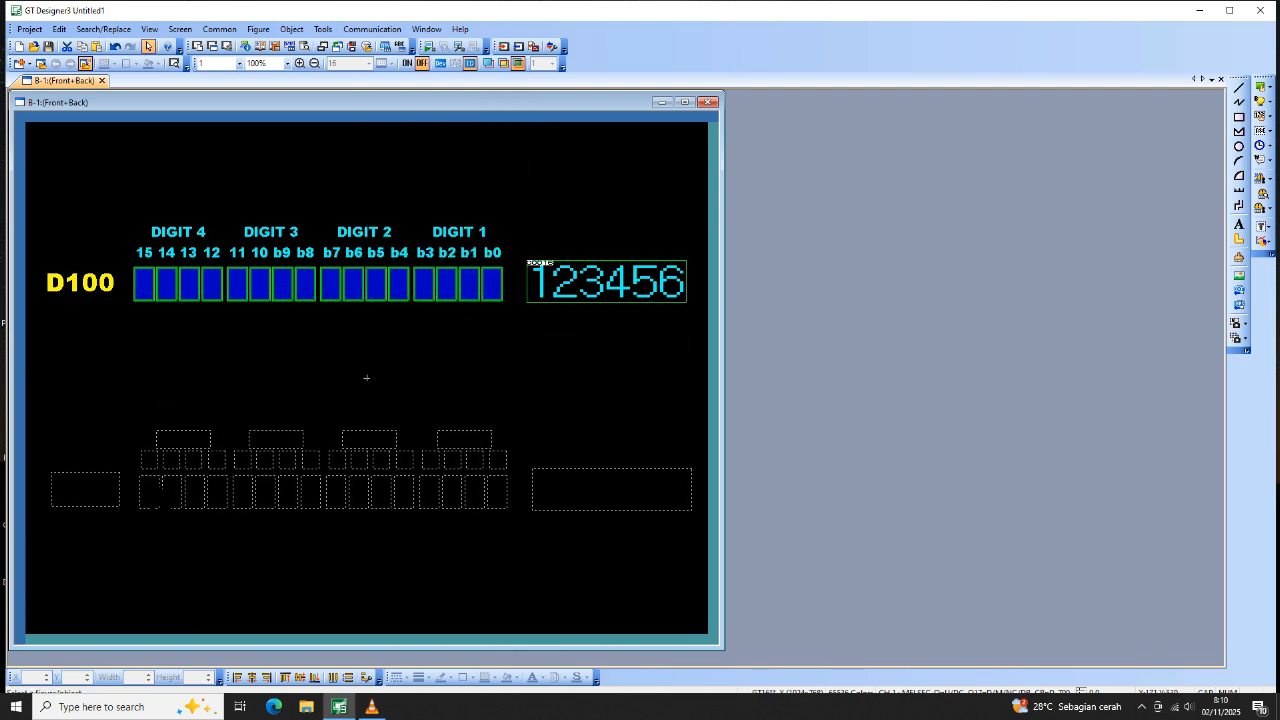
{"action": "left_click", "coordinate": [366, 378]}
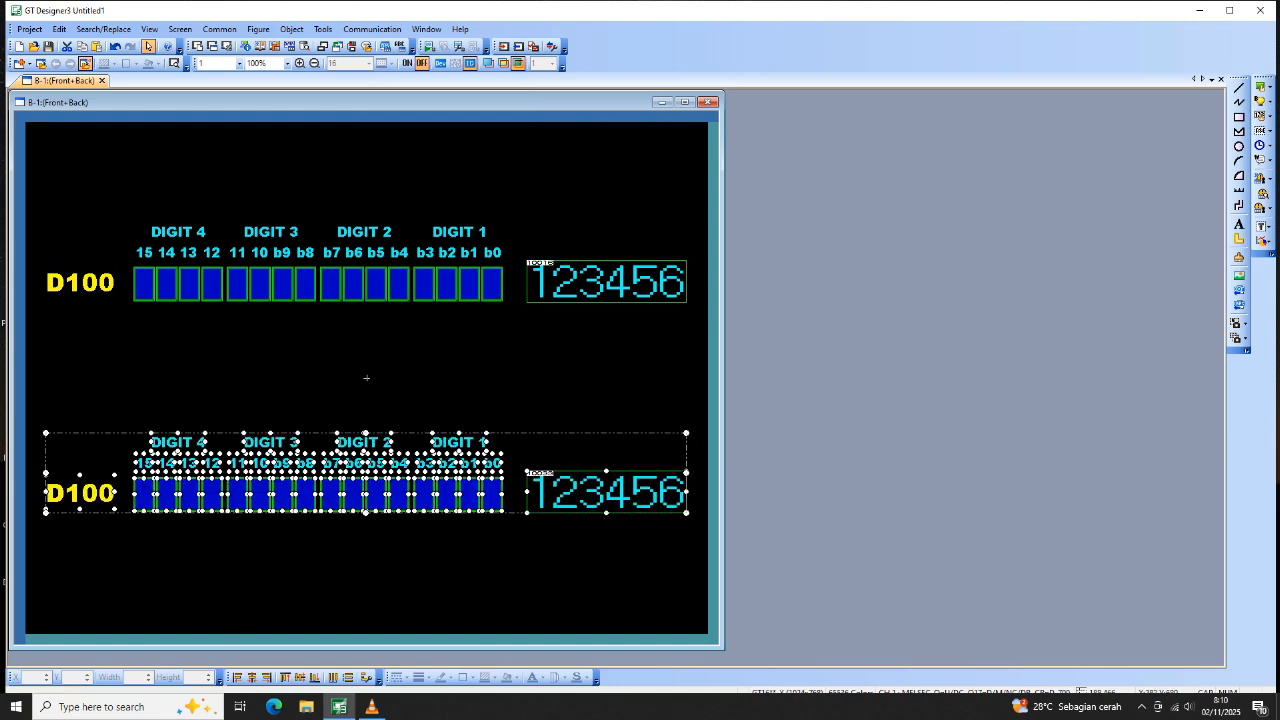
{"action": "left_click", "coordinate": [366, 378]}
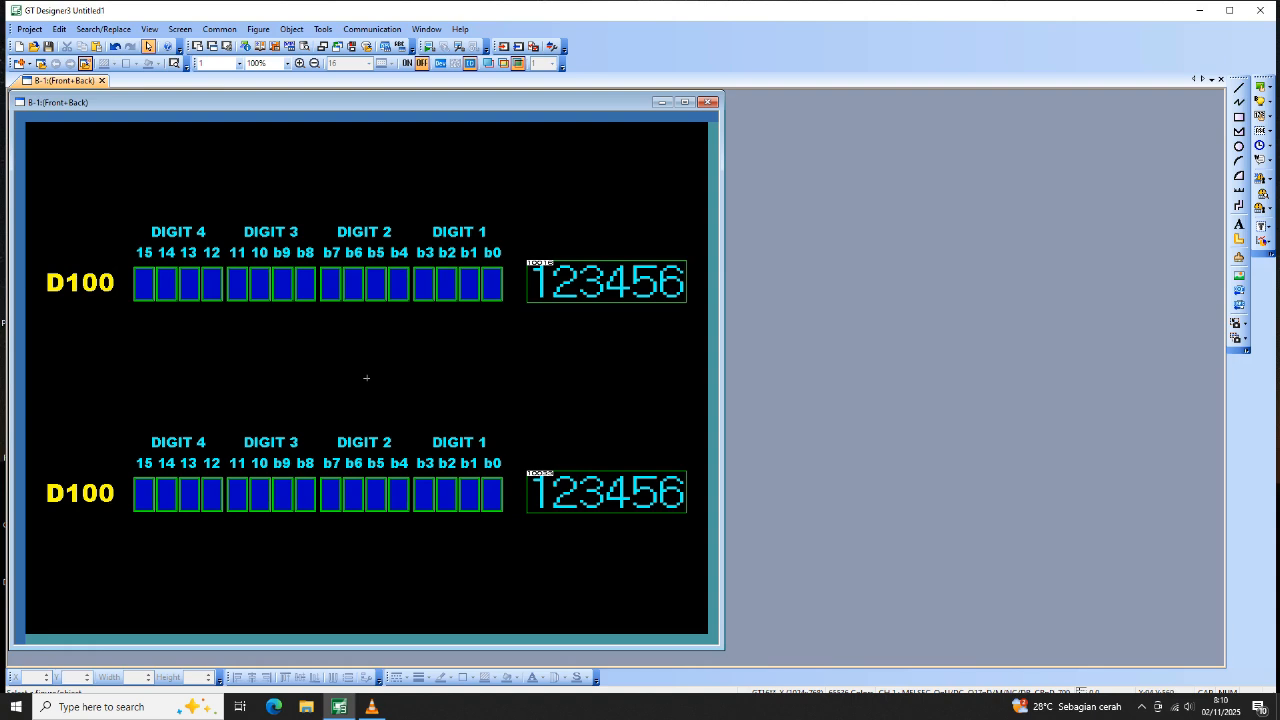
Change the yellow device label of the lower row to D200.
{"action": "double_click", "coordinate": [80, 493]}
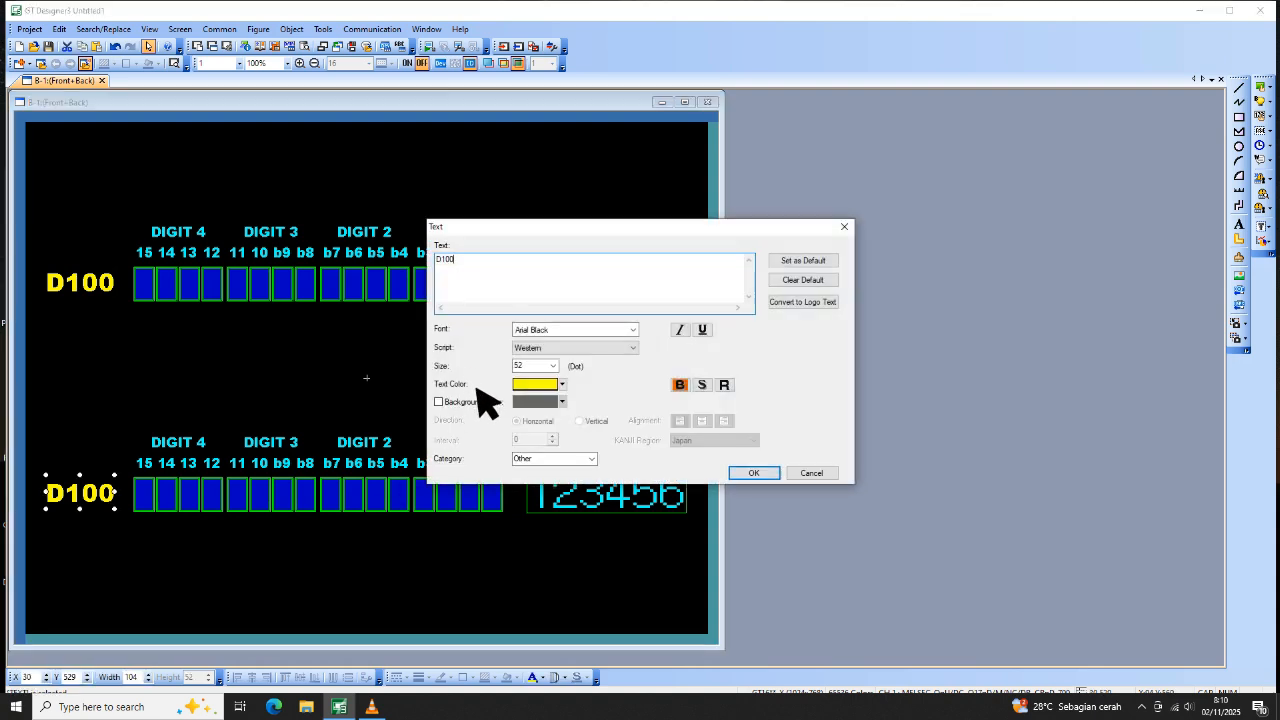
{"action": "key", "text": "BackSpace"}
{"action": "key", "text": "BackSpace"}
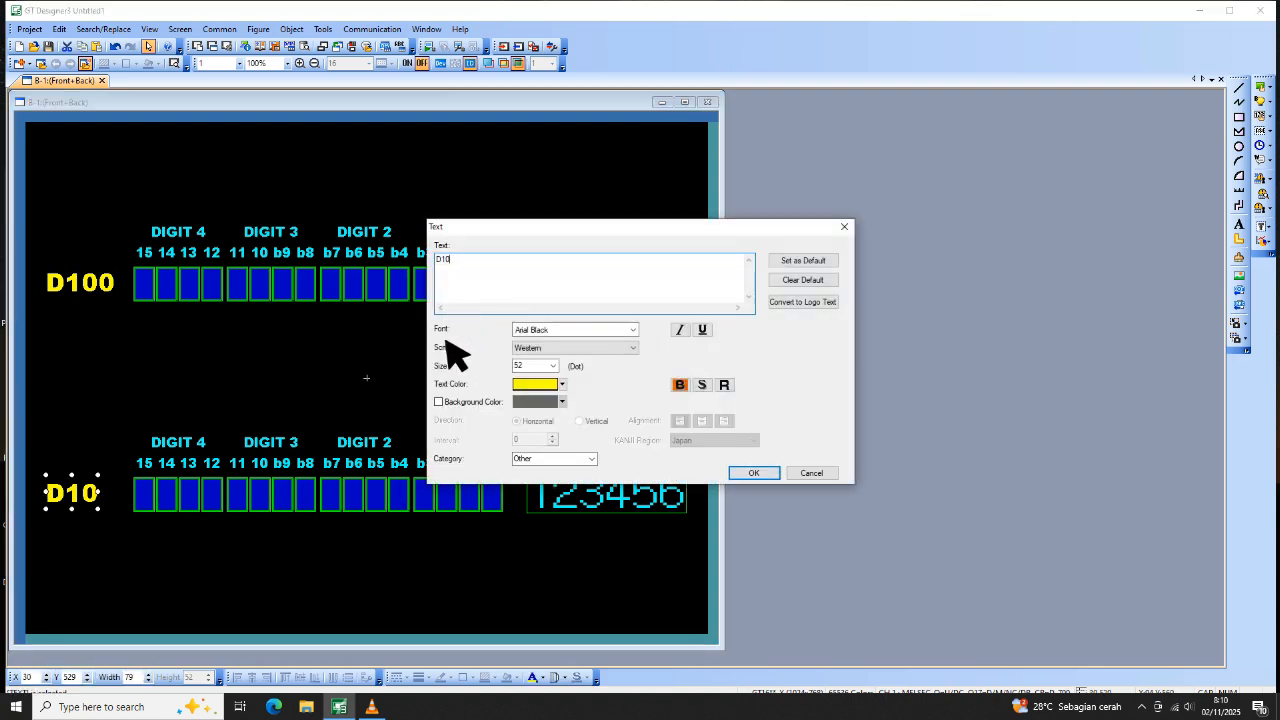
{"action": "type", "text": "2"}
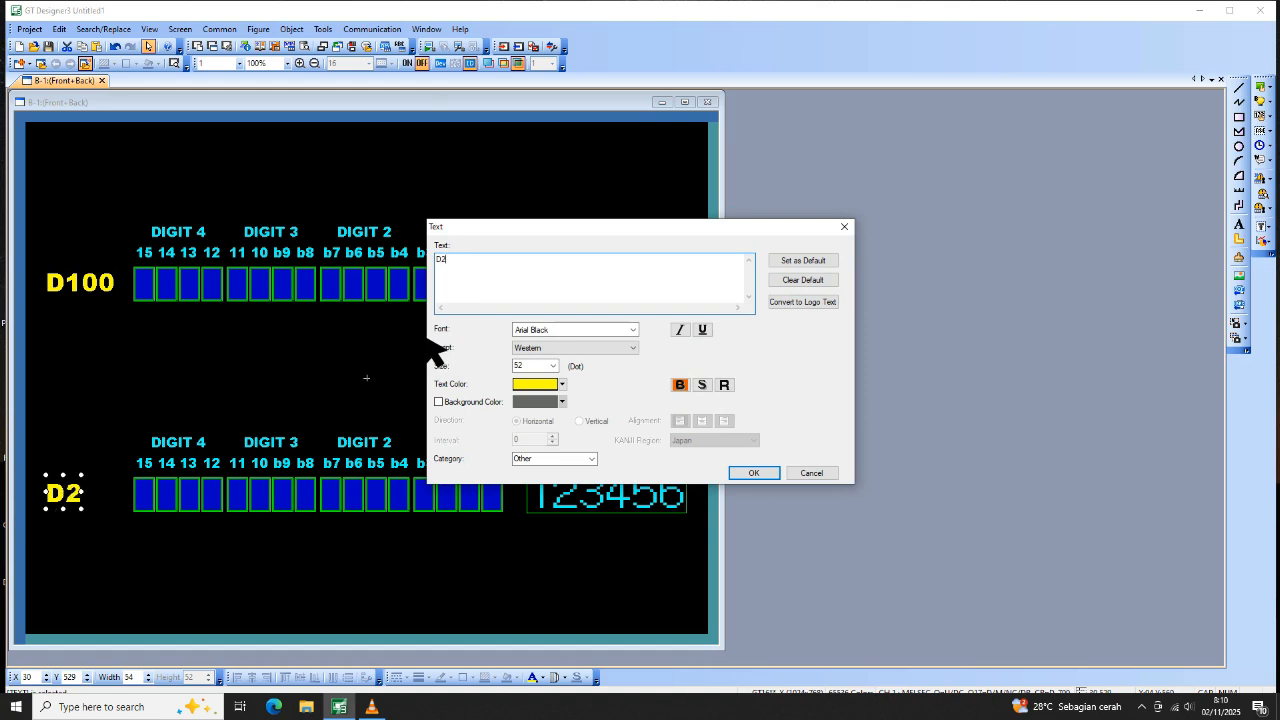
{"action": "type", "text": "00"}
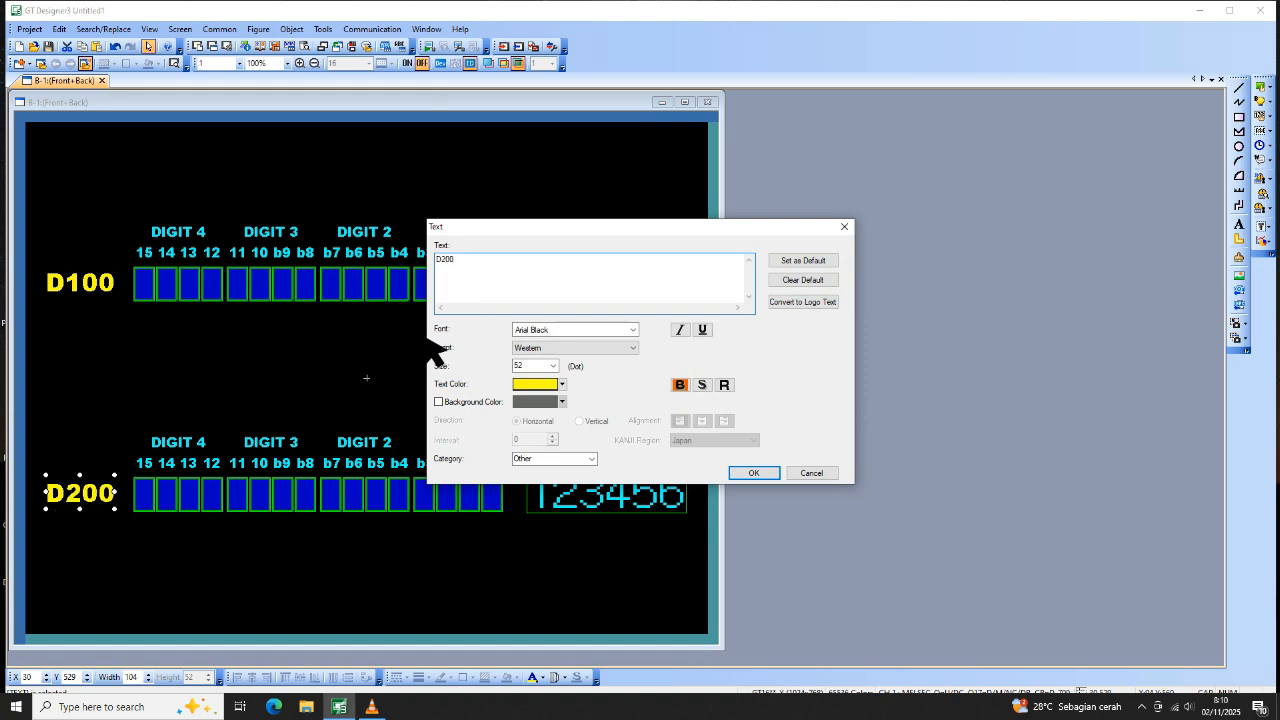
{"action": "left_click", "coordinate": [765, 474]}
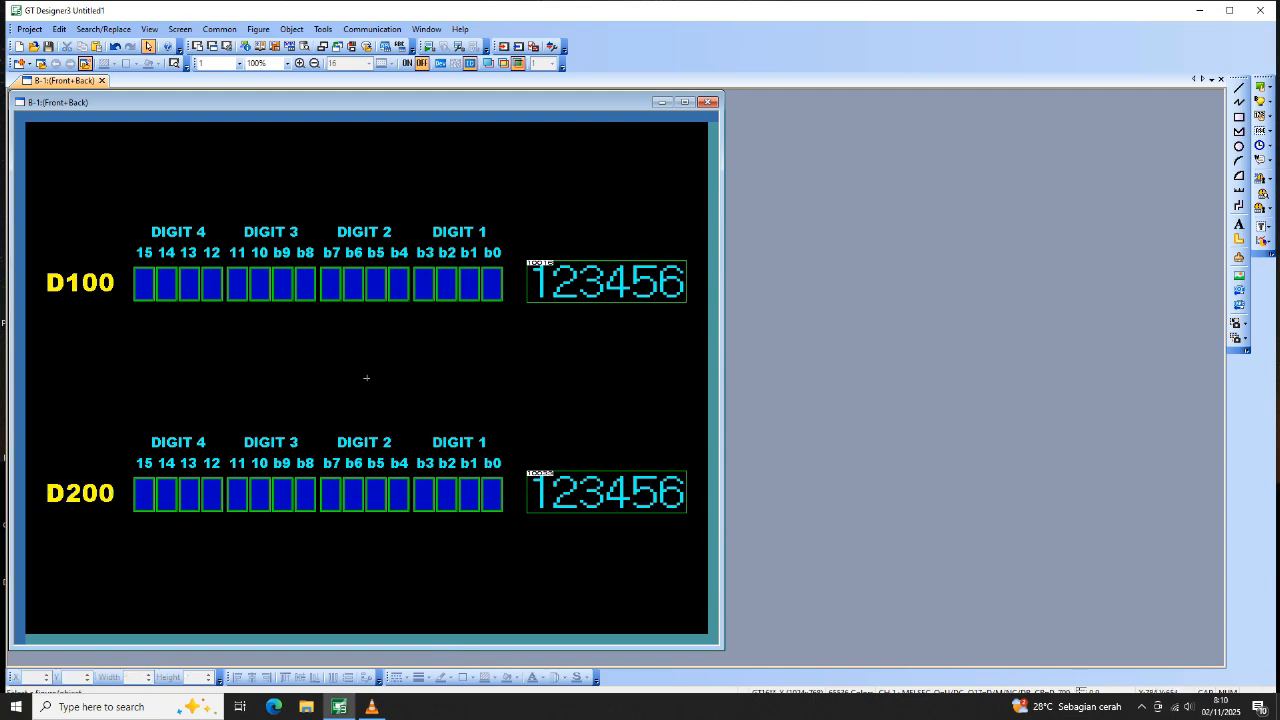
Assign device D200 to the numerical input in the lower row.
{"action": "double_click", "coordinate": [630, 510]}
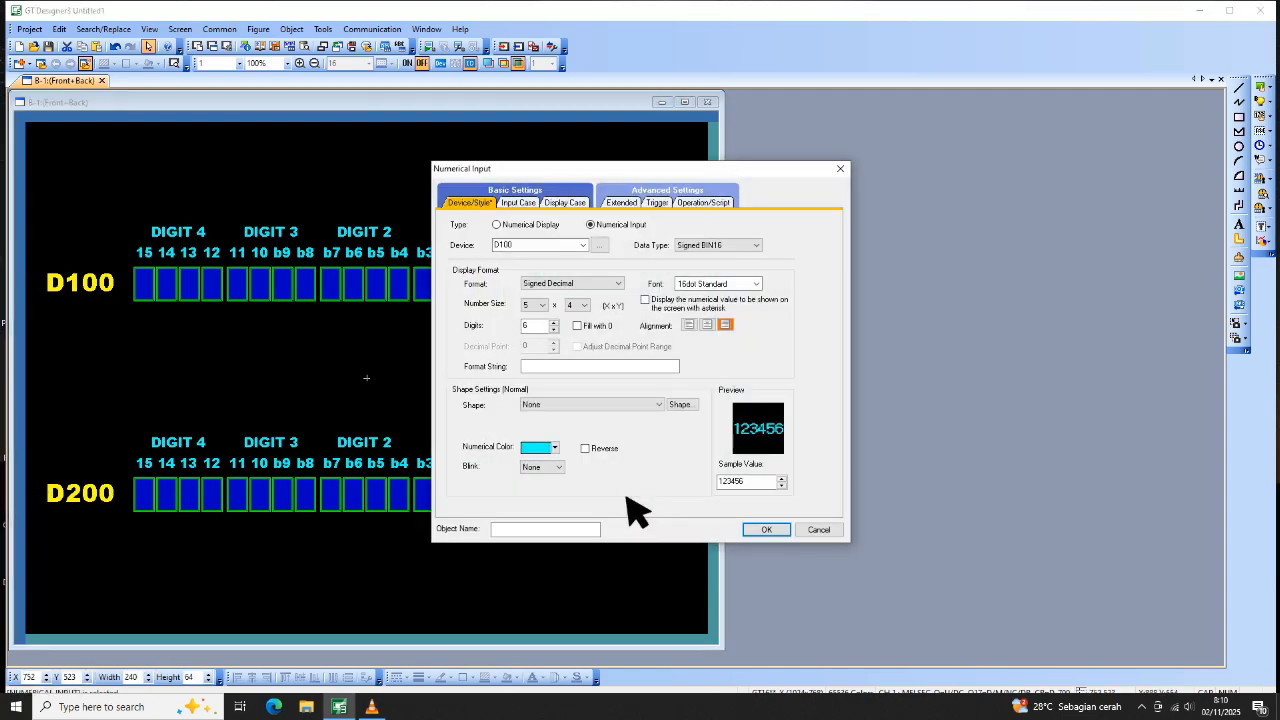
{"action": "left_click", "coordinate": [600, 245]}
{"action": "left_click_drag", "start_coordinate": [549, 255], "coordinate": [516, 254]}
{"action": "left_click", "coordinate": [547, 308]}
{"action": "left_click", "coordinate": [522, 321]}
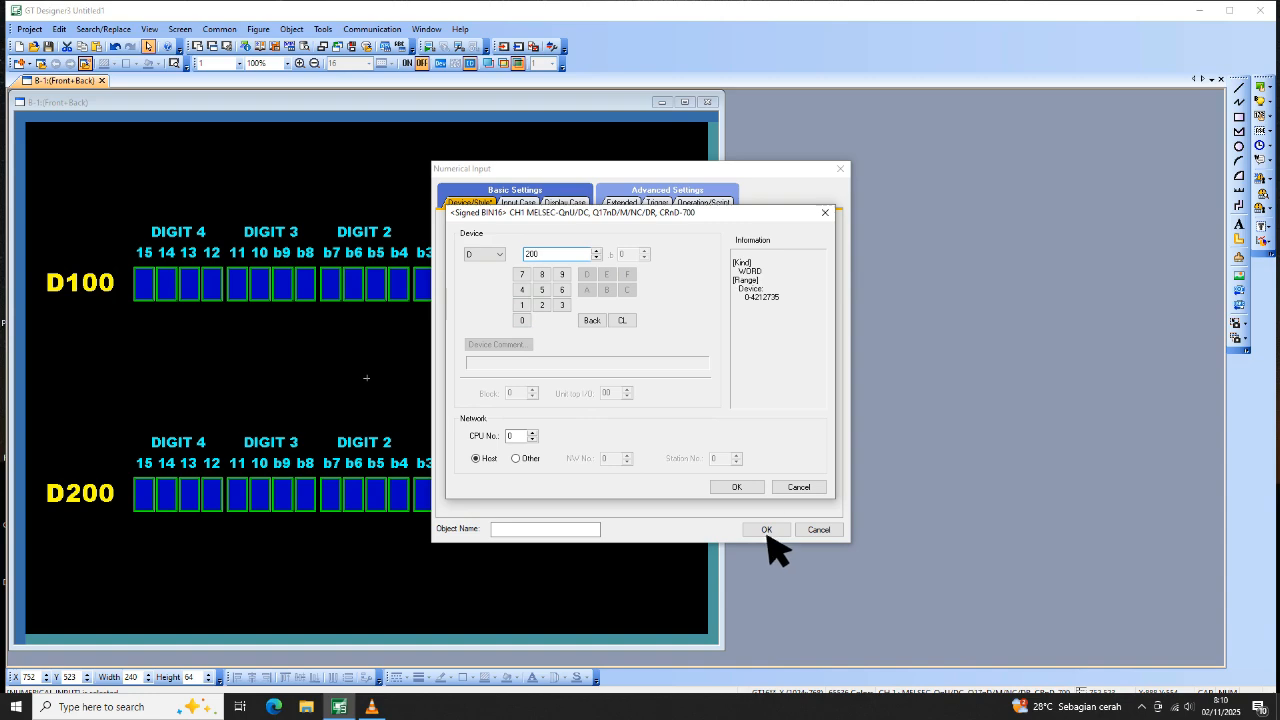
{"action": "left_click", "coordinate": [748, 488]}
{"action": "left_click", "coordinate": [766, 529]}
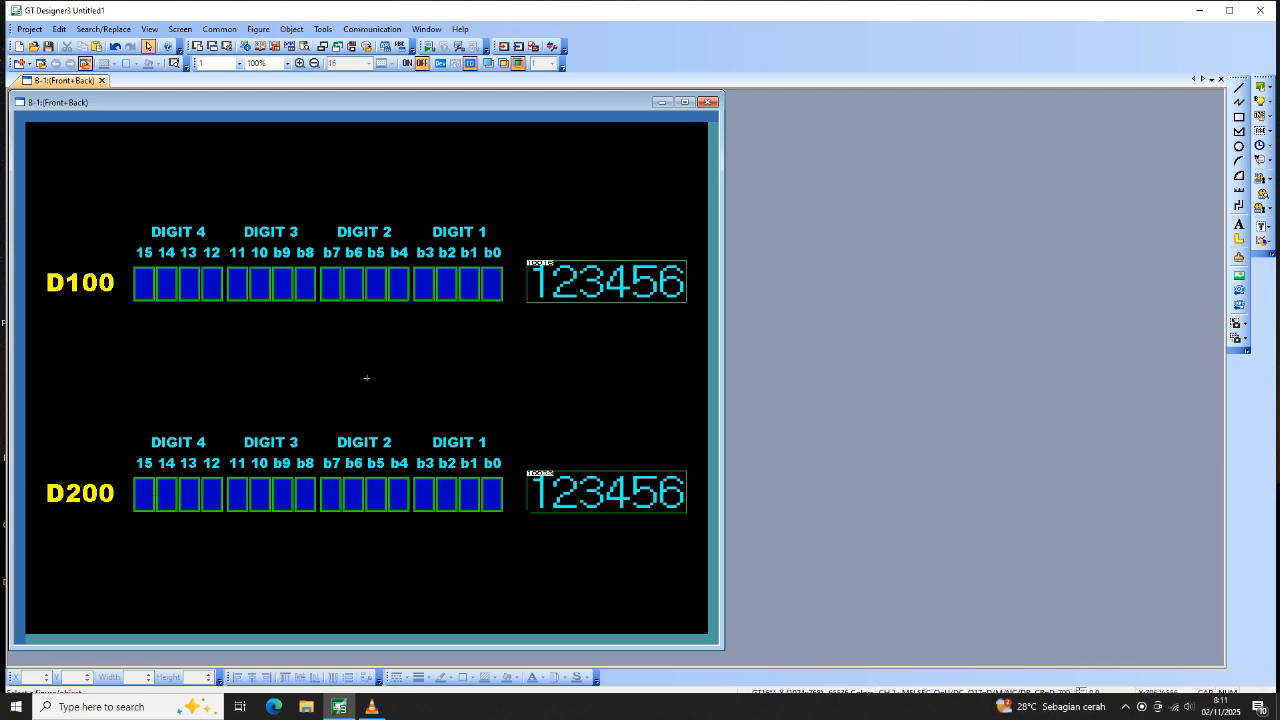
Set the lamp device of the lower row's b0 rectangle to D200.b0.
{"action": "double_click", "coordinate": [491, 493]}
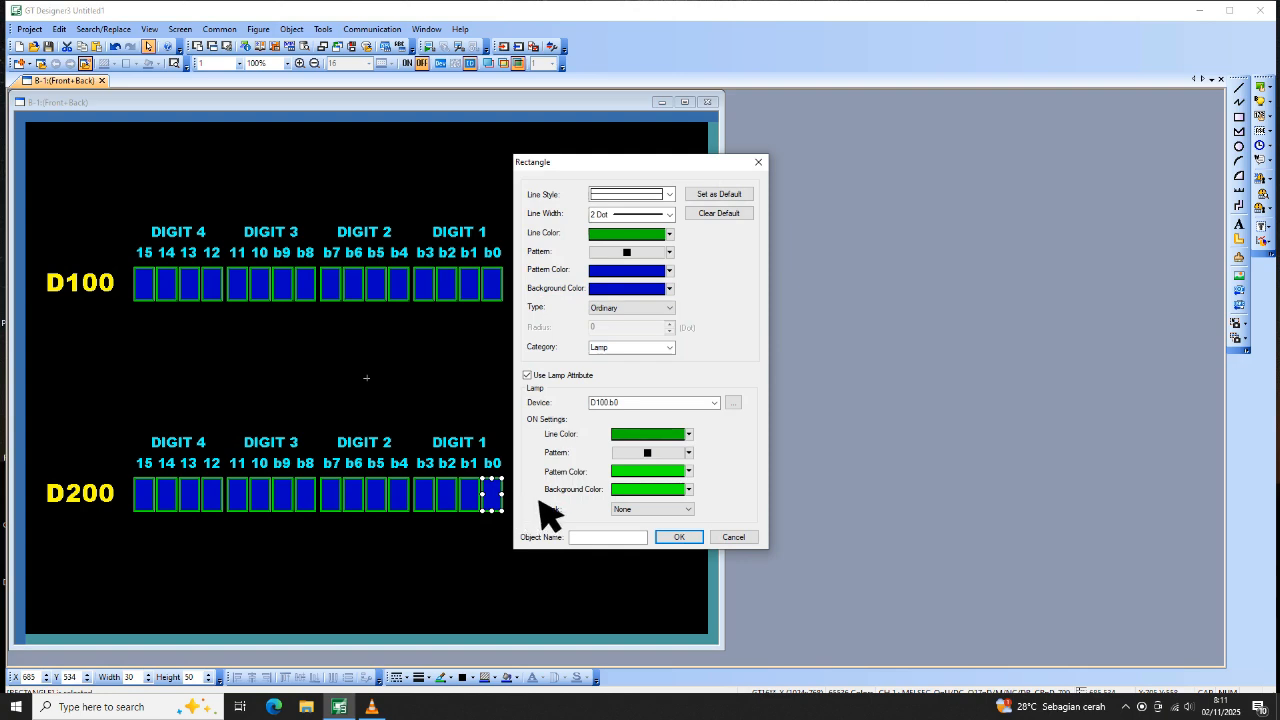
{"action": "left_click", "coordinate": [737, 404]}
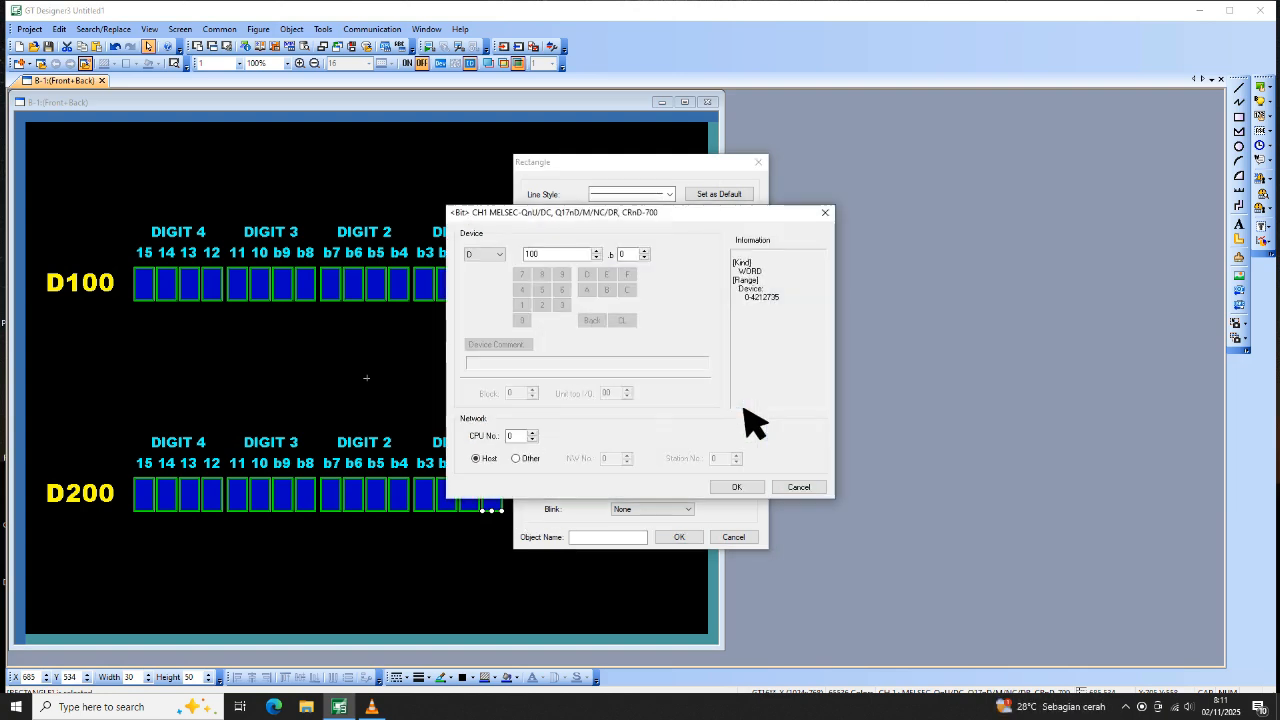
{"action": "left_click_drag", "start_coordinate": [557, 254], "coordinate": [527, 254]}
{"action": "left_click", "coordinate": [541, 305]}
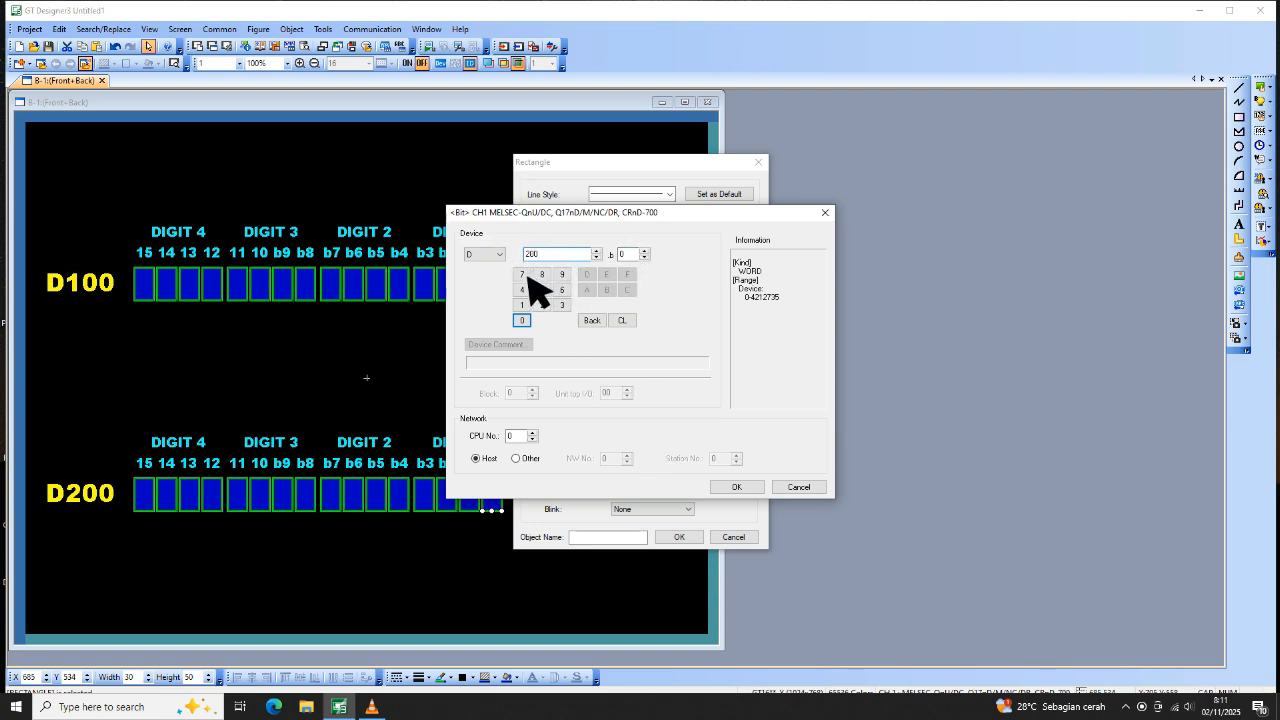
{"action": "left_click", "coordinate": [736, 487]}
{"action": "left_click", "coordinate": [679, 537]}
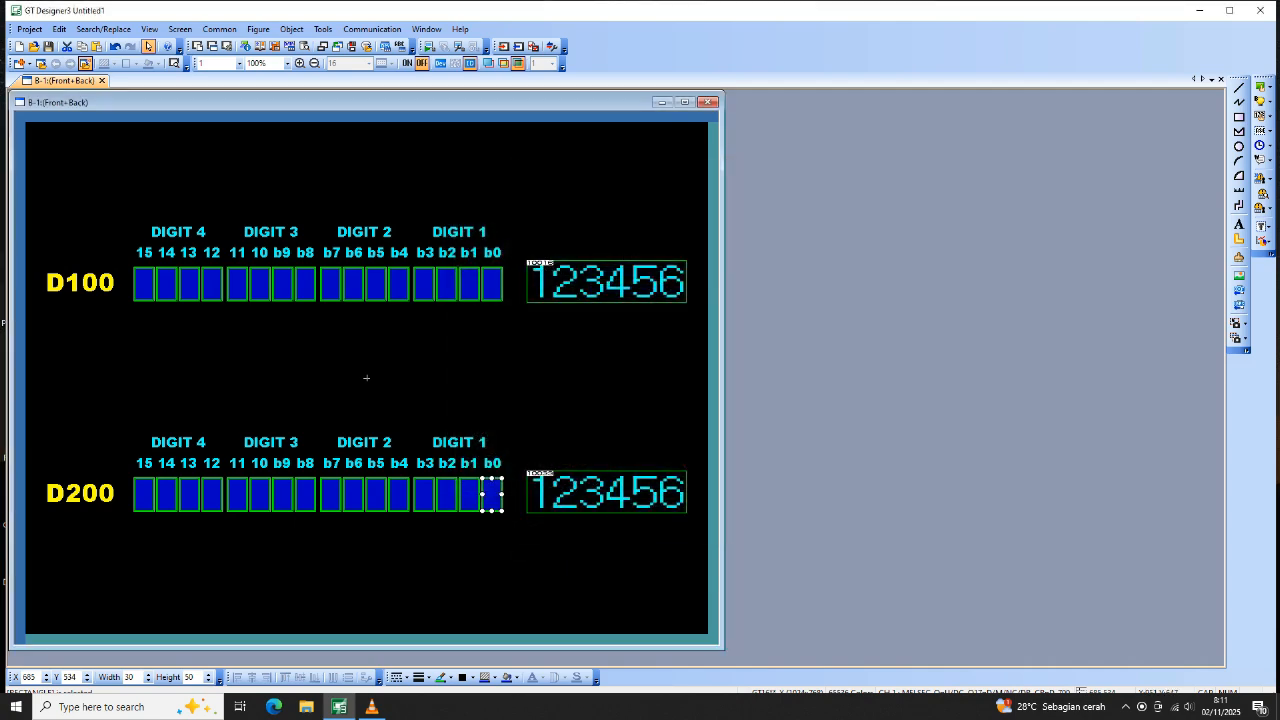
Set the lamp device of the lower row's b1 rectangle to D200.b1.
{"action": "double_click", "coordinate": [469, 495]}
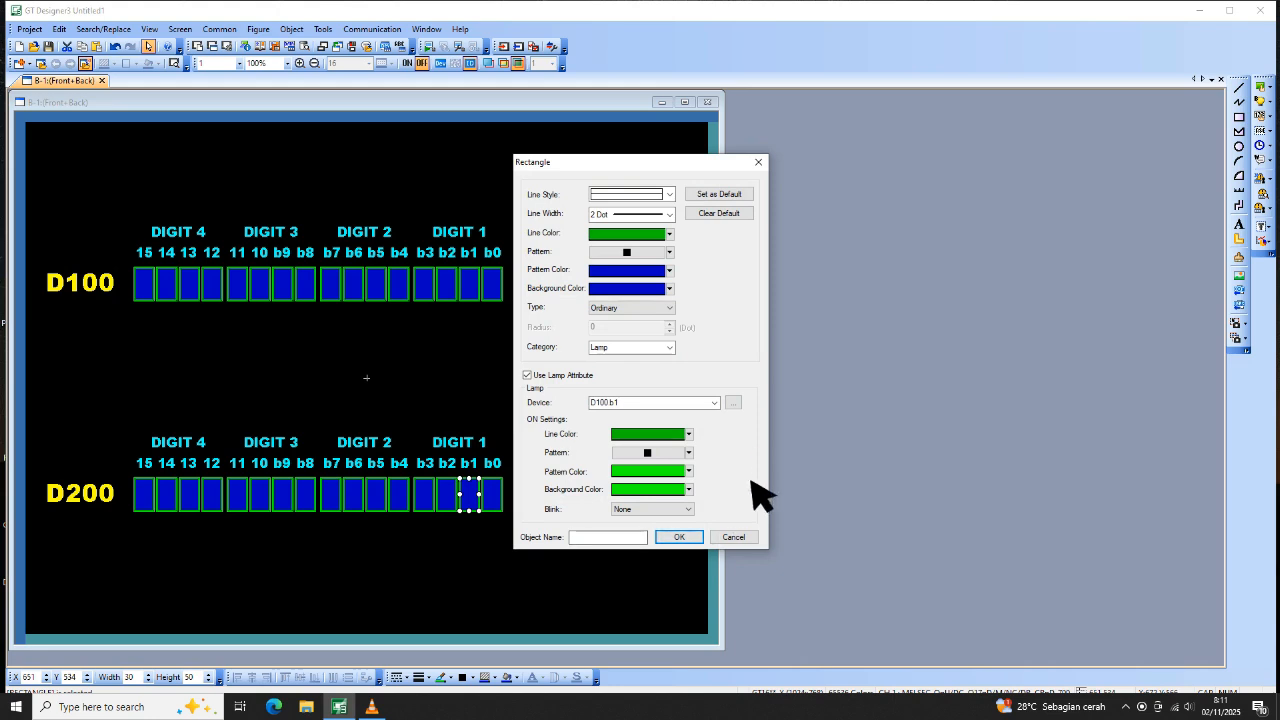
{"action": "left_click", "coordinate": [736, 403]}
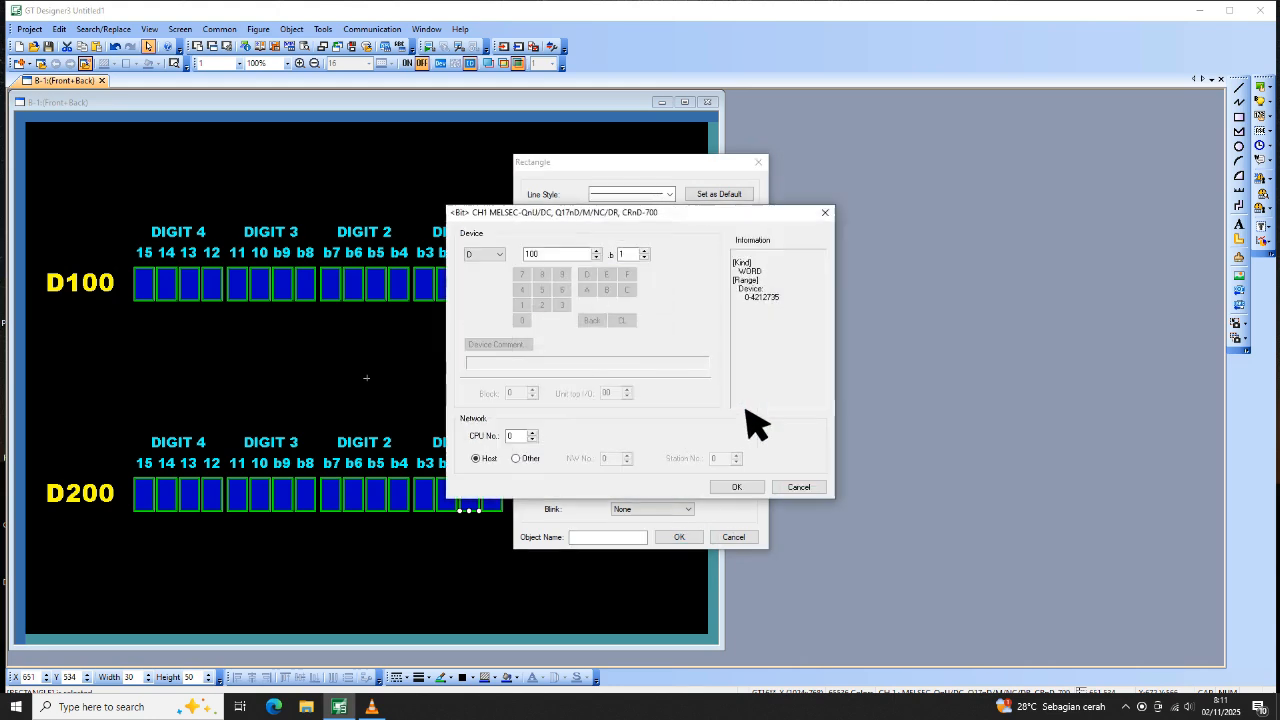
{"action": "left_click", "coordinate": [528, 254]}
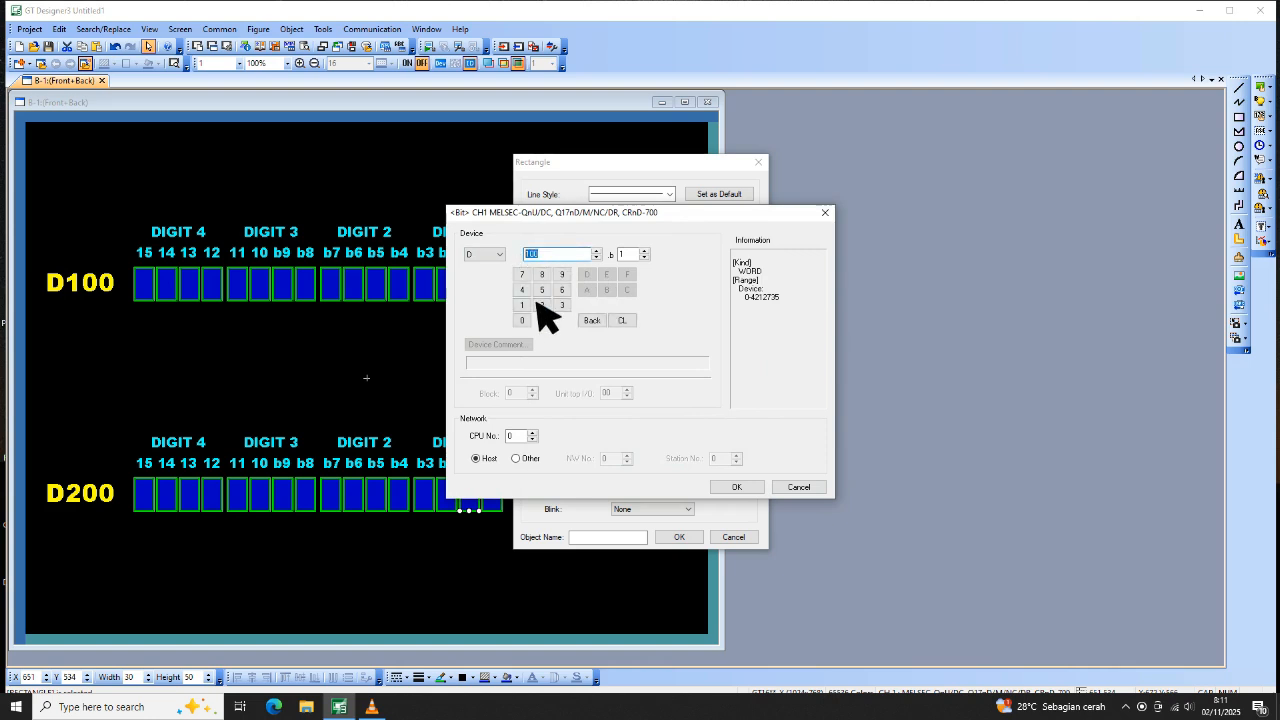
{"action": "left_click", "coordinate": [541, 305]}
{"action": "left_click", "coordinate": [521, 320]}
{"action": "left_click", "coordinate": [521, 320]}
{"action": "left_click", "coordinate": [742, 488]}
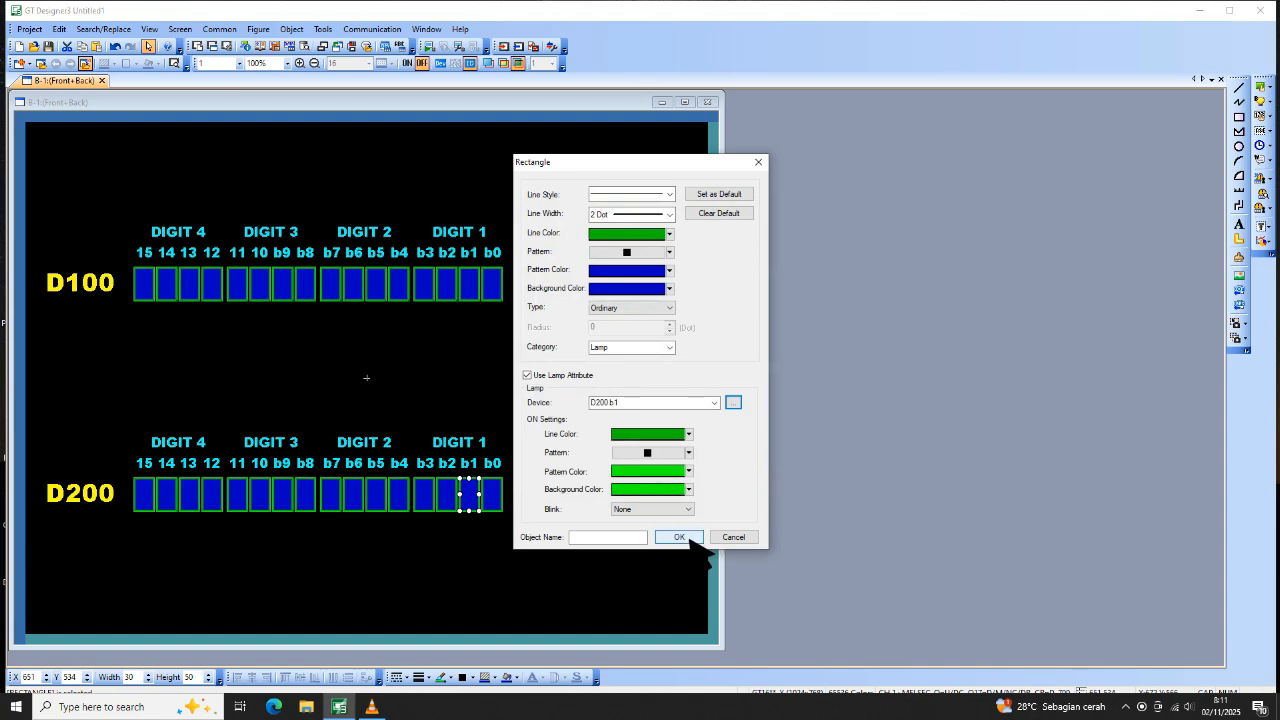
{"action": "left_click", "coordinate": [682, 537]}
Set the lamp device of the lower row's b2 rectangle to D200.b2.
{"action": "double_click", "coordinate": [446, 496]}
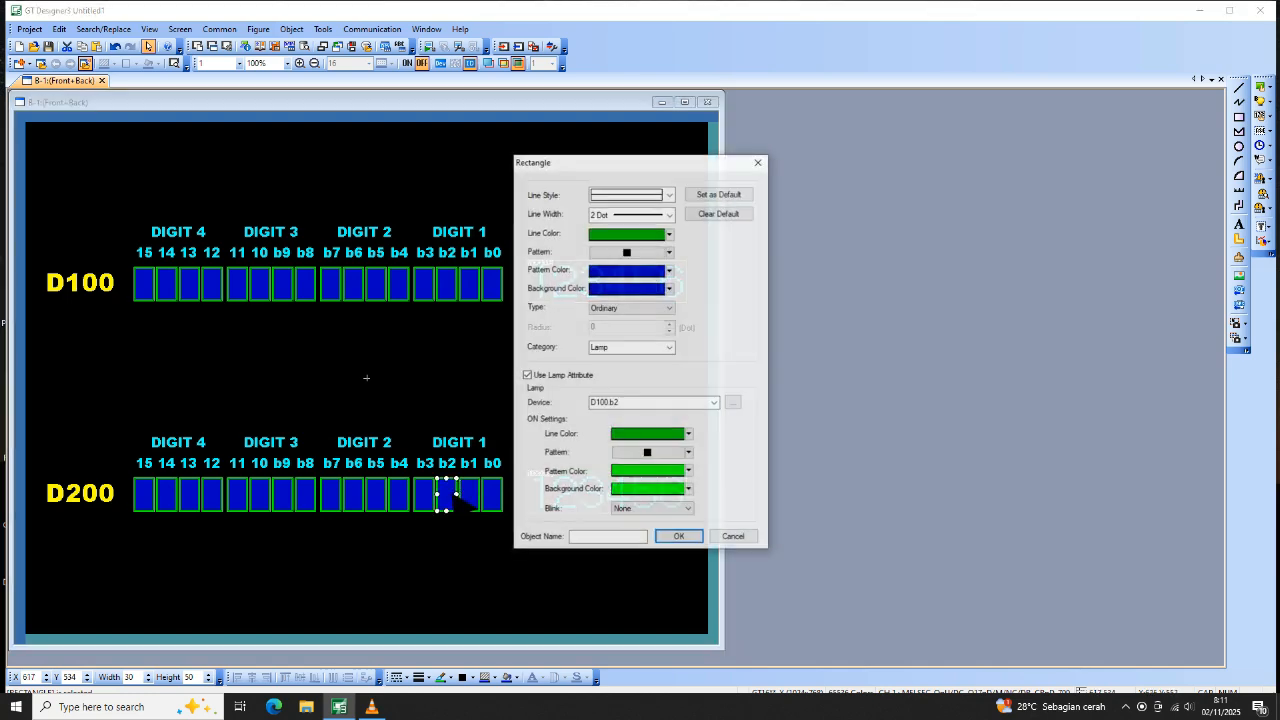
{"action": "left_click", "coordinate": [736, 404]}
{"action": "double_click", "coordinate": [530, 254]}
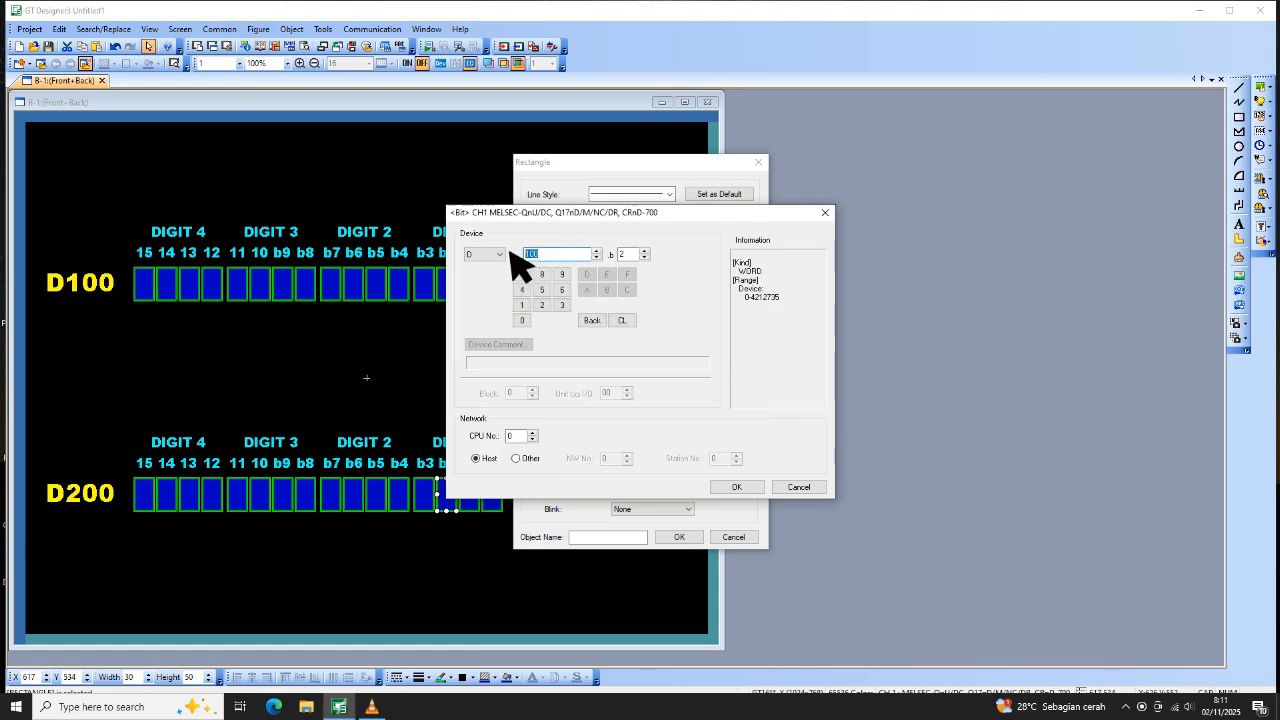
{"action": "left_click", "coordinate": [541, 305]}
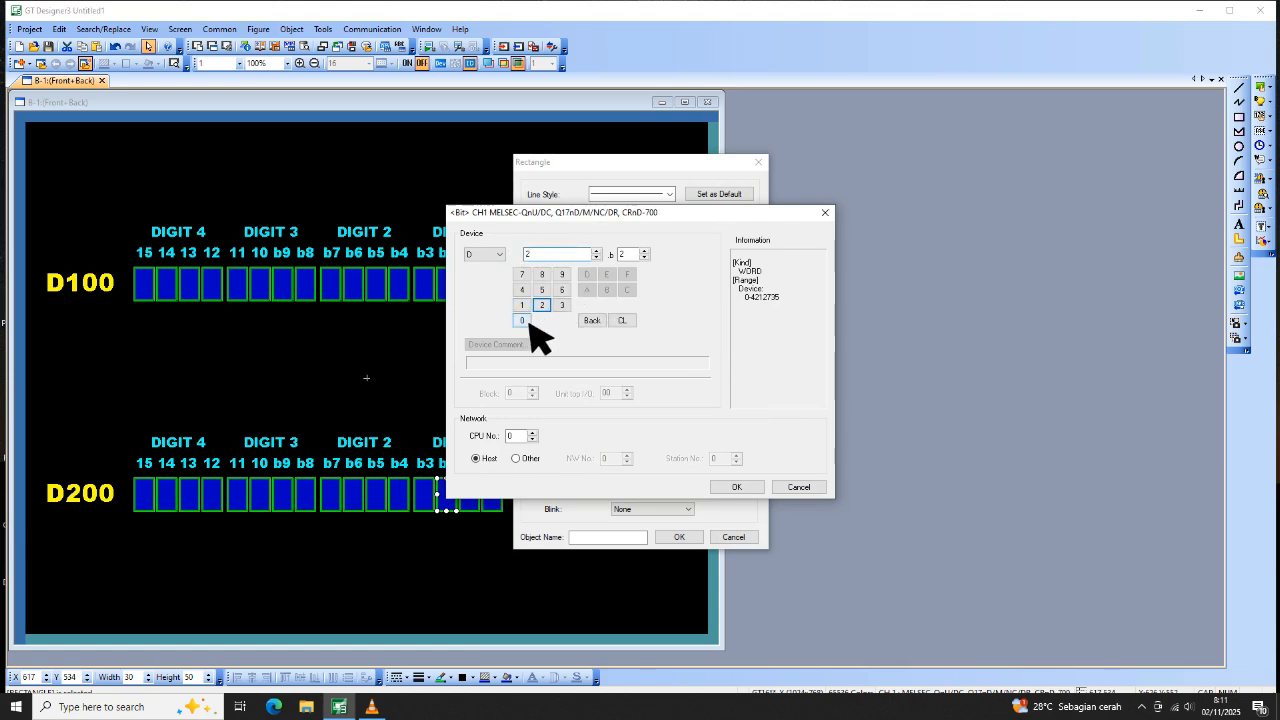
{"action": "left_click", "coordinate": [740, 488]}
{"action": "left_click", "coordinate": [688, 539]}
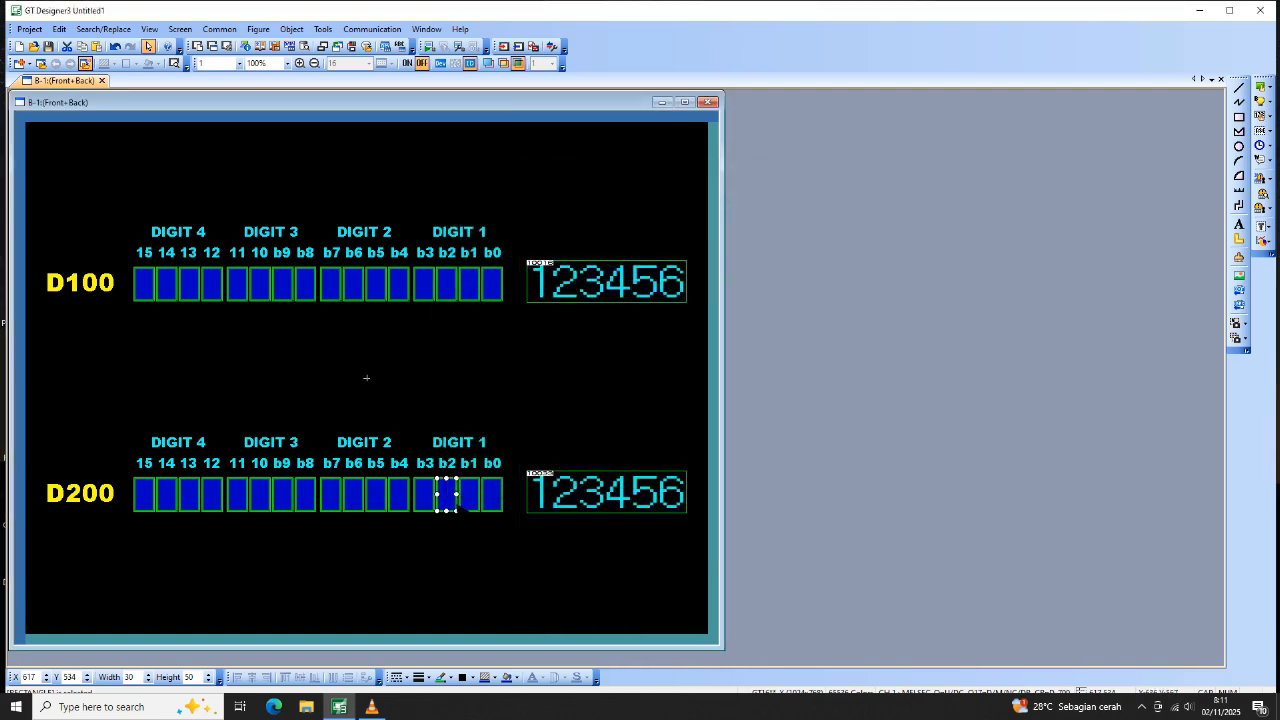
Set the lamp device of the lower row's b3 rectangle to D200.b3.
{"action": "double_click", "coordinate": [428, 494]}
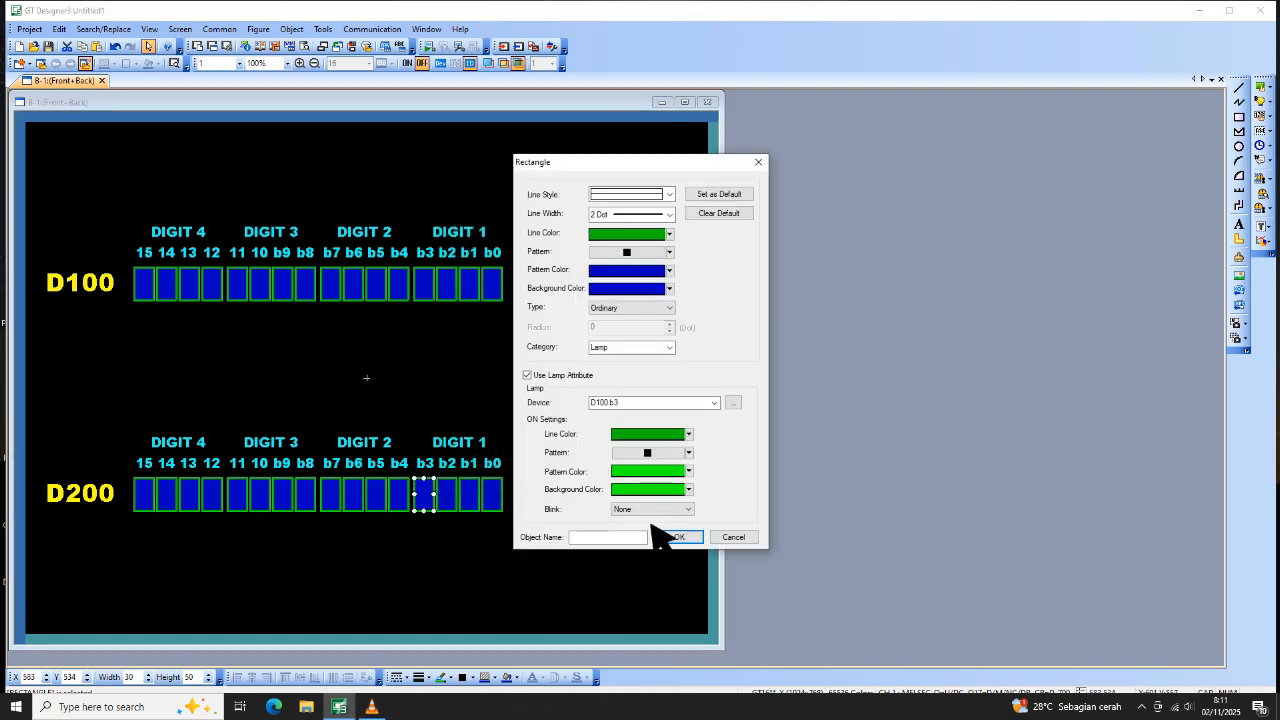
{"action": "left_click", "coordinate": [733, 403]}
{"action": "double_click", "coordinate": [556, 256]}
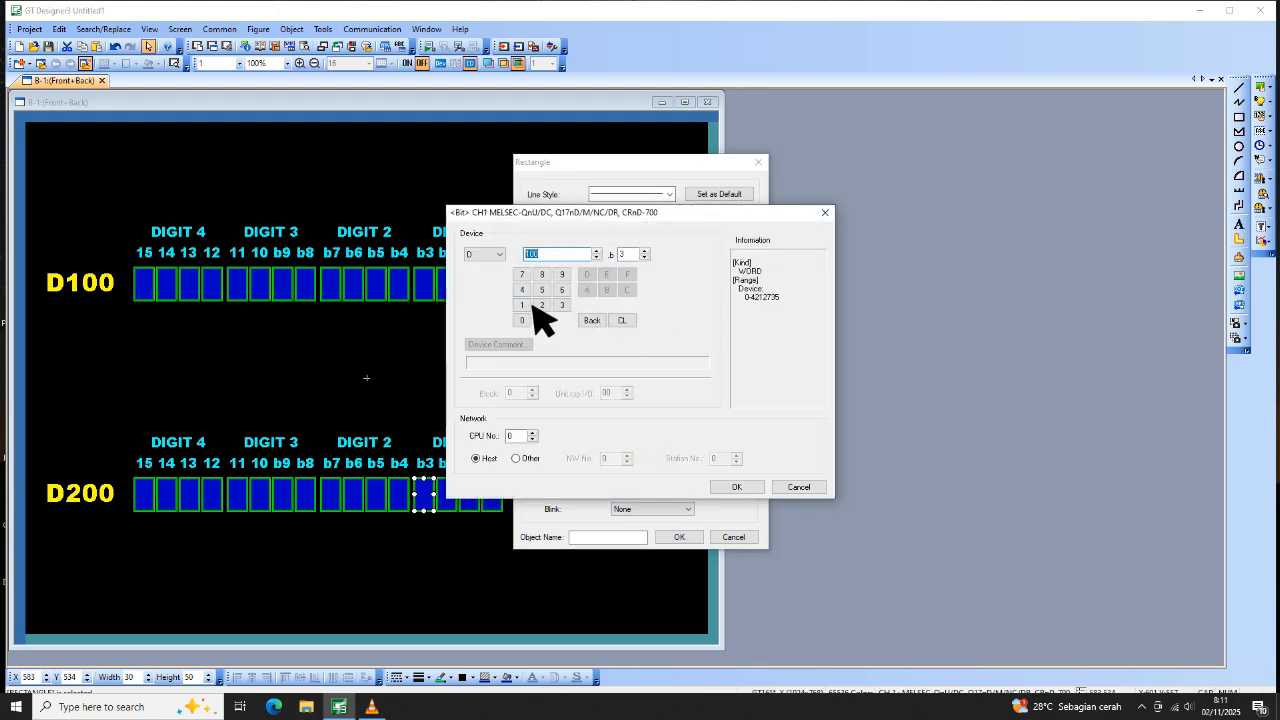
{"action": "left_click", "coordinate": [544, 306]}
{"action": "left_click", "coordinate": [736, 487]}
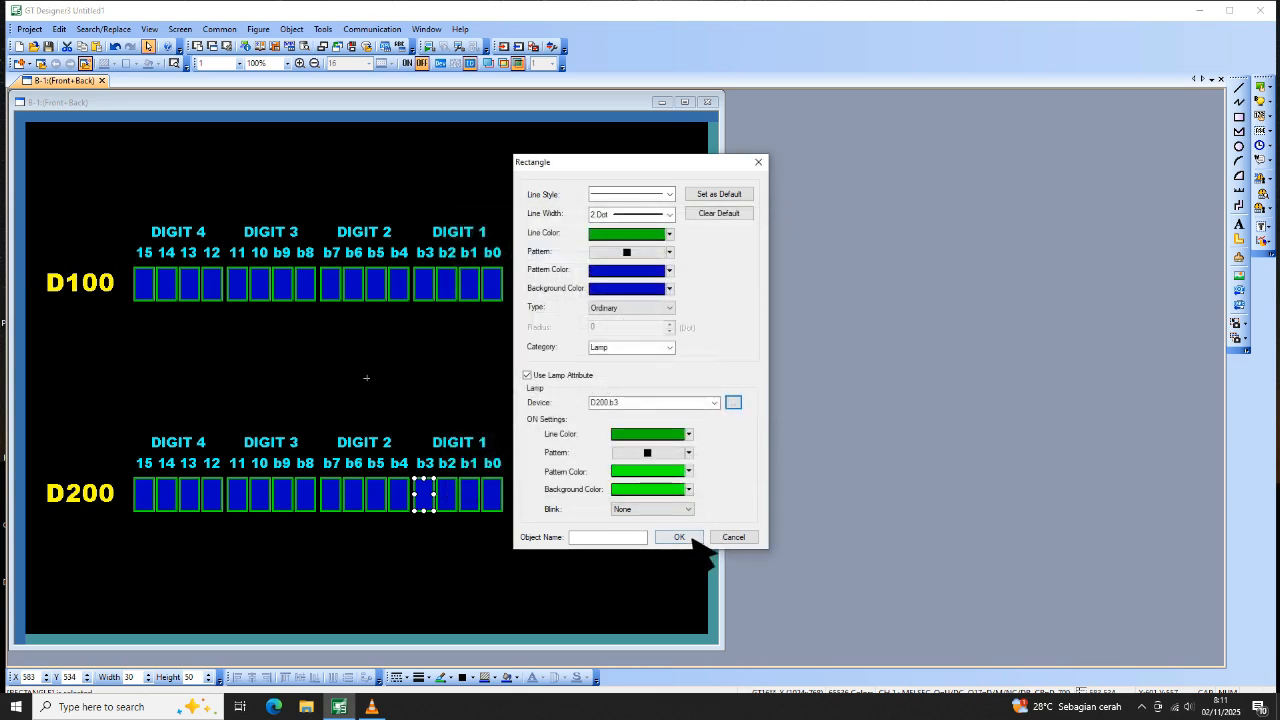
{"action": "left_click", "coordinate": [679, 537]}
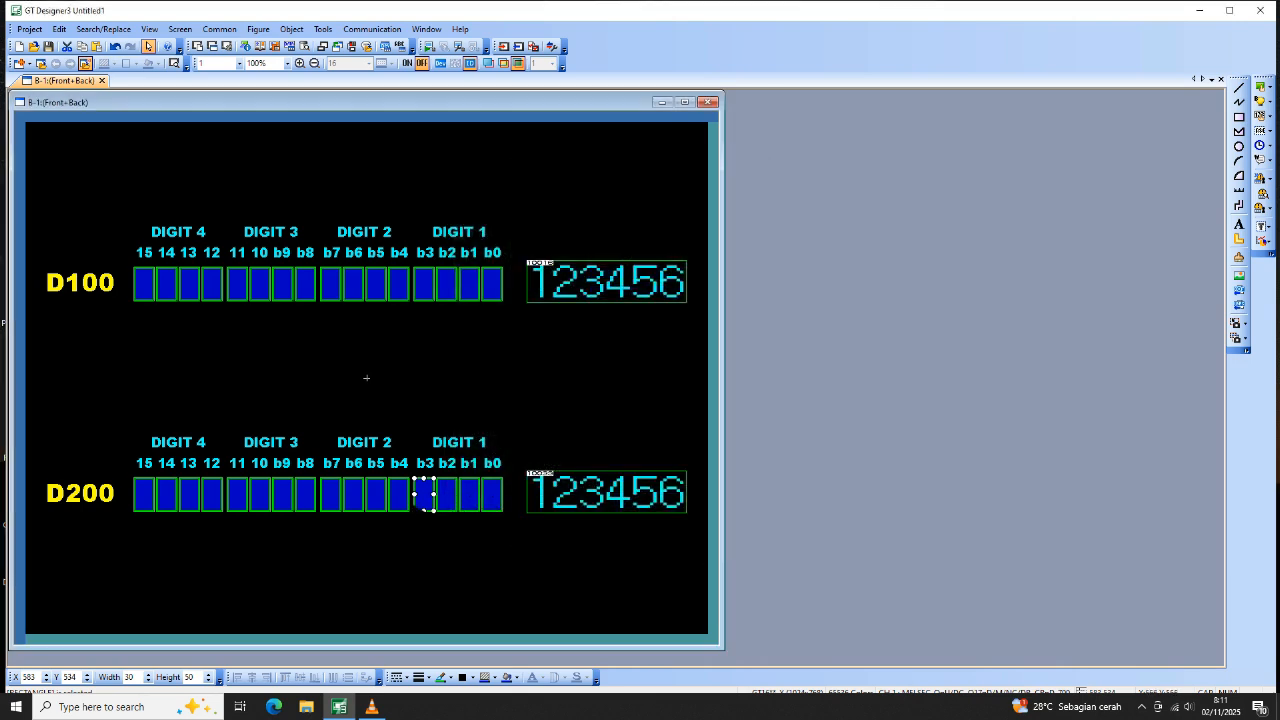
Set the lamp device of the lower row's b4 rectangle to D200.b4.
{"action": "double_click", "coordinate": [399, 493]}
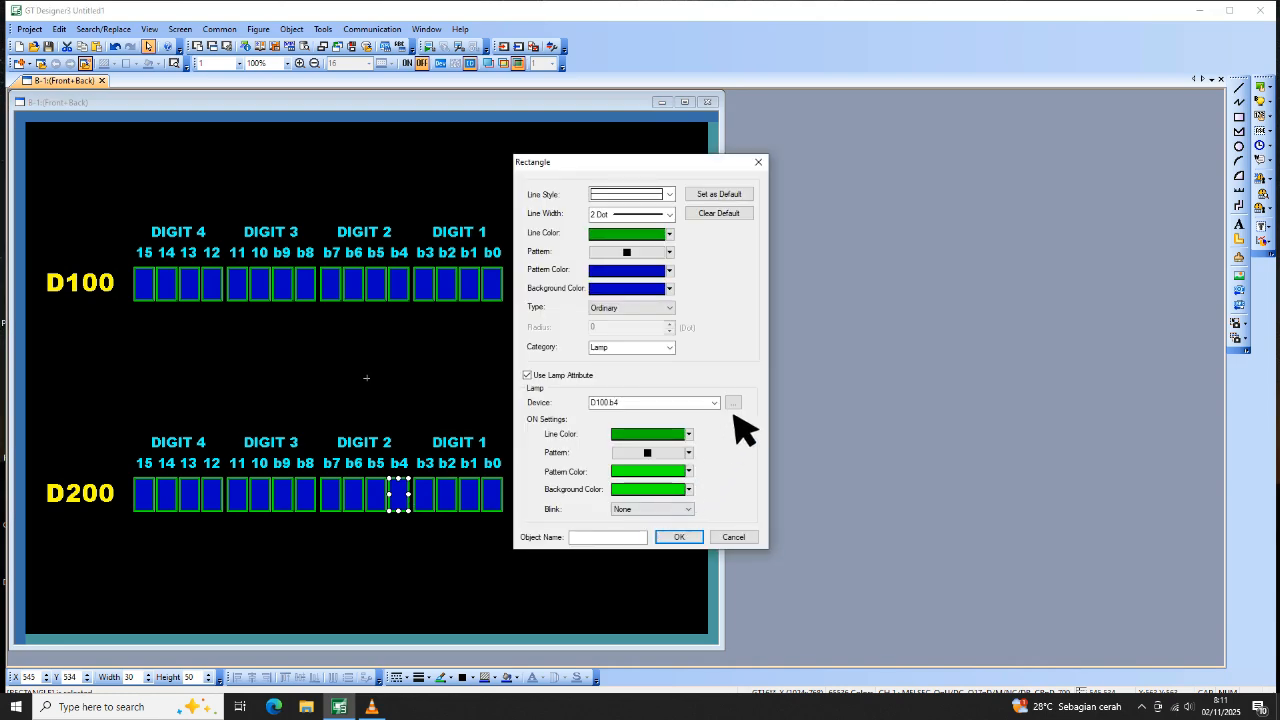
{"action": "left_click", "coordinate": [733, 403]}
{"action": "left_click_drag", "start_coordinate": [585, 258], "coordinate": [530, 262]}
{"action": "left_click", "coordinate": [542, 305]}
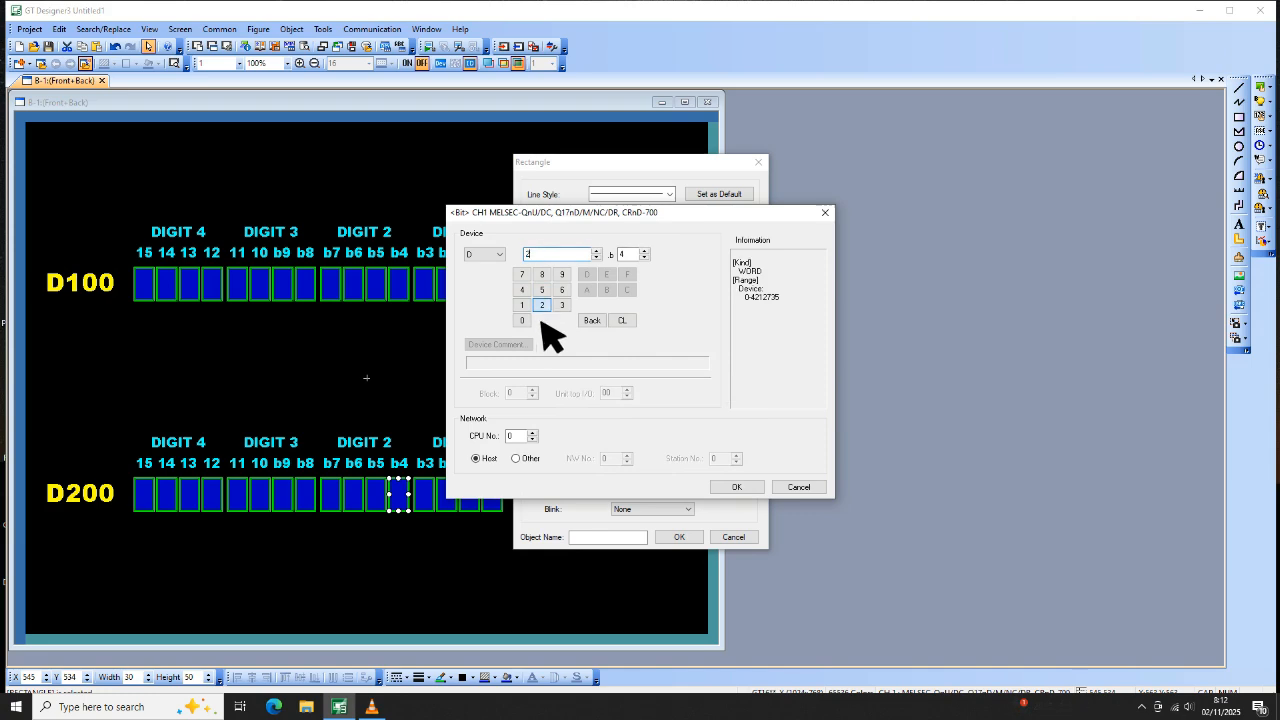
{"action": "left_click", "coordinate": [522, 320]}
{"action": "left_click", "coordinate": [522, 320]}
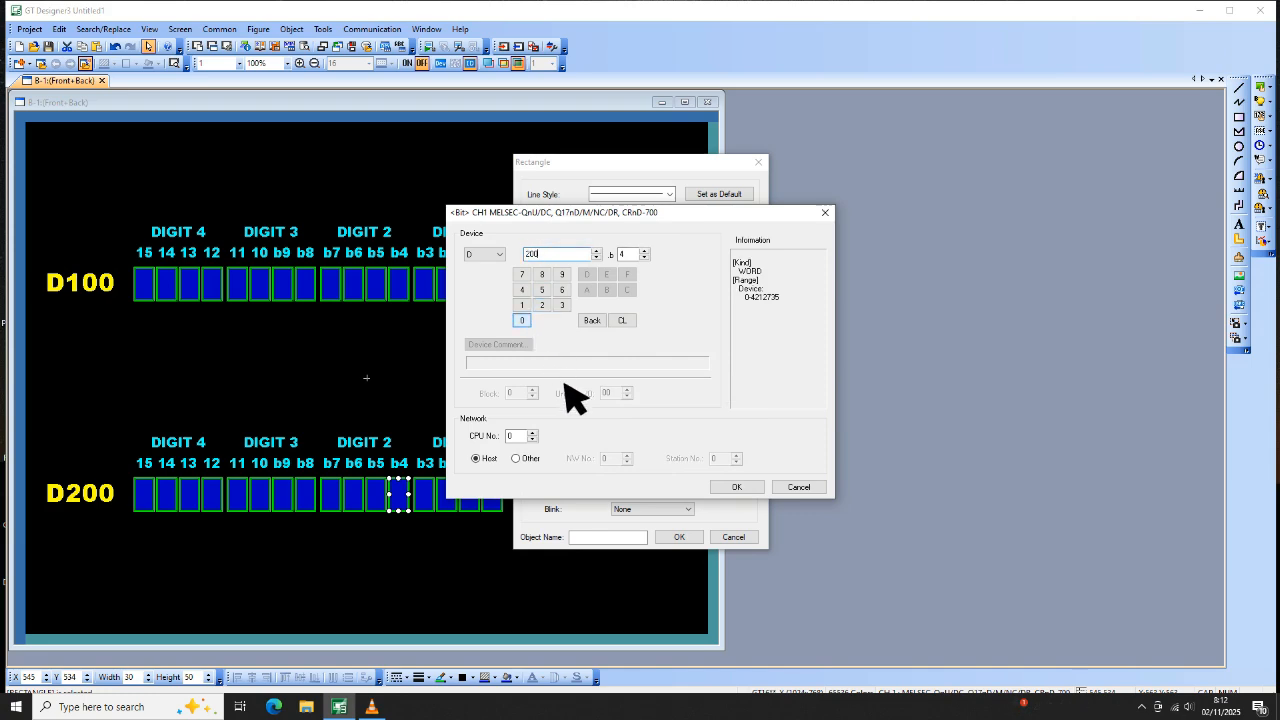
{"action": "left_click", "coordinate": [737, 487]}
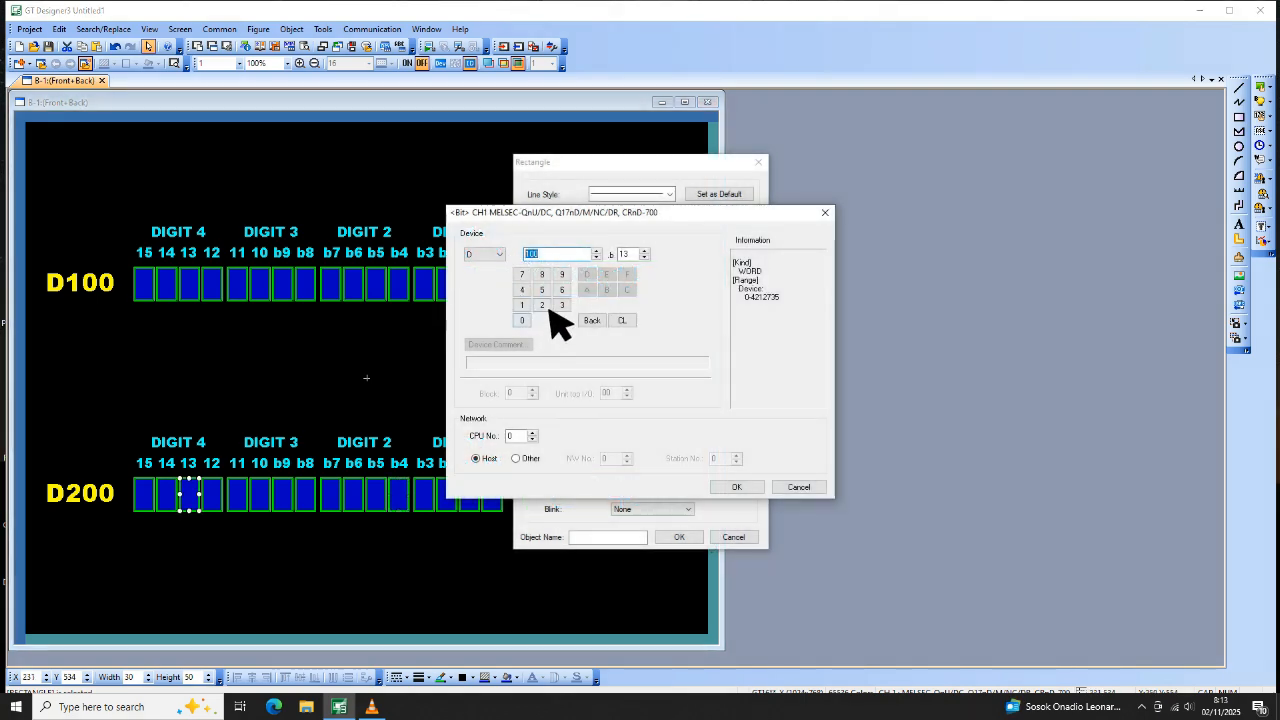
Set the lamp device of the lower row's bit 13 rectangle to D200.b13.
{"action": "left_click", "coordinate": [551, 308]}
{"action": "left_click", "coordinate": [522, 320]}
{"action": "left_click", "coordinate": [522, 320]}
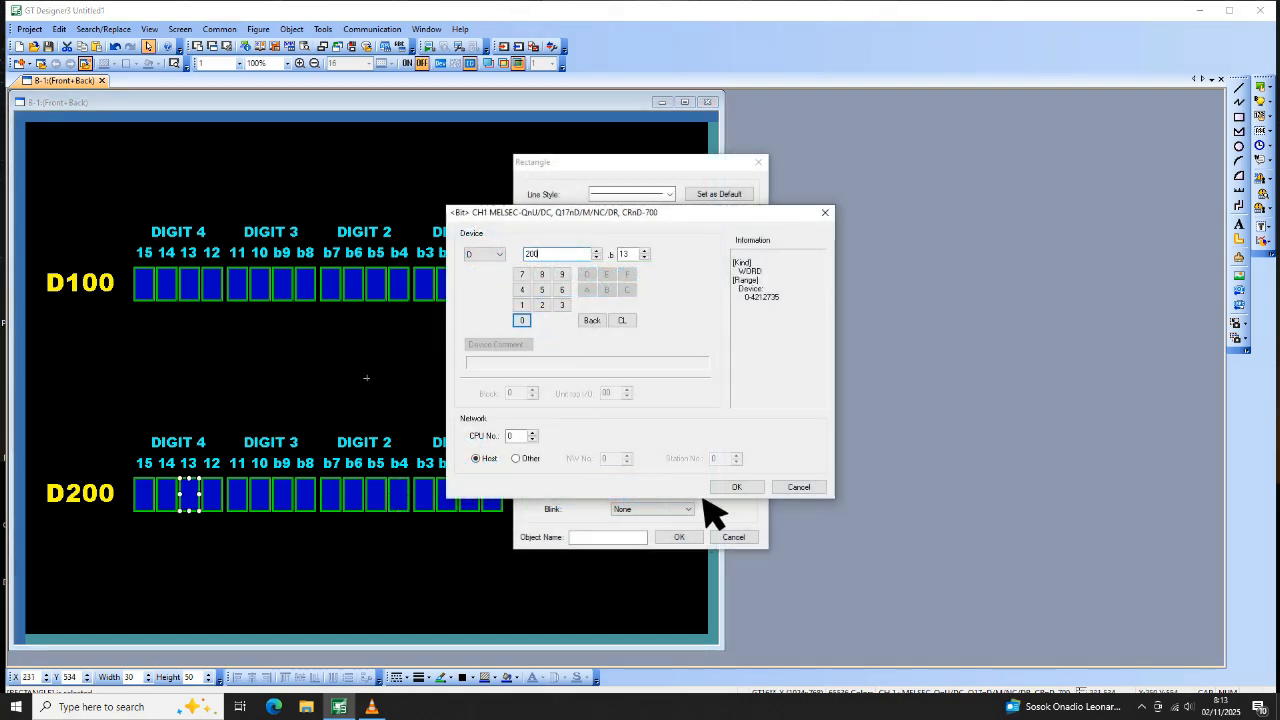
{"action": "left_click", "coordinate": [737, 487]}
{"action": "left_click", "coordinate": [680, 536]}
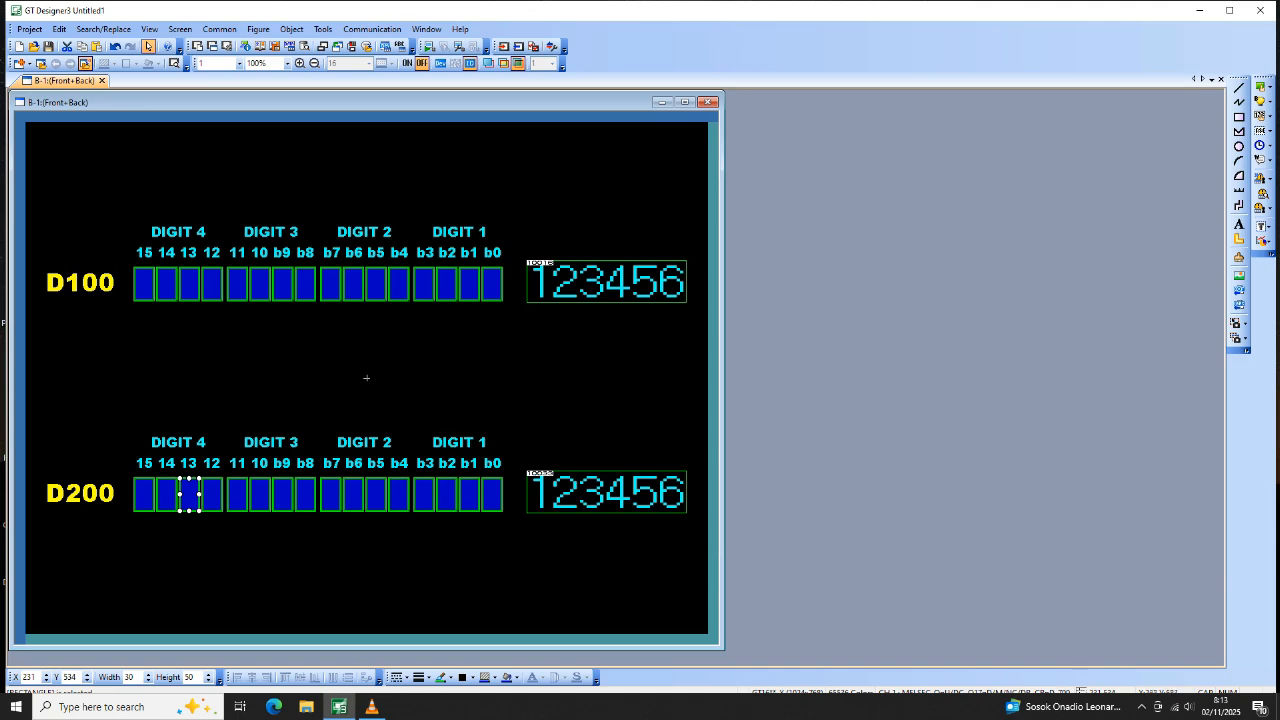
Set the lamp device of the lower row's bit 14 rectangle to D200.b14.
{"action": "double_click", "coordinate": [177, 495]}
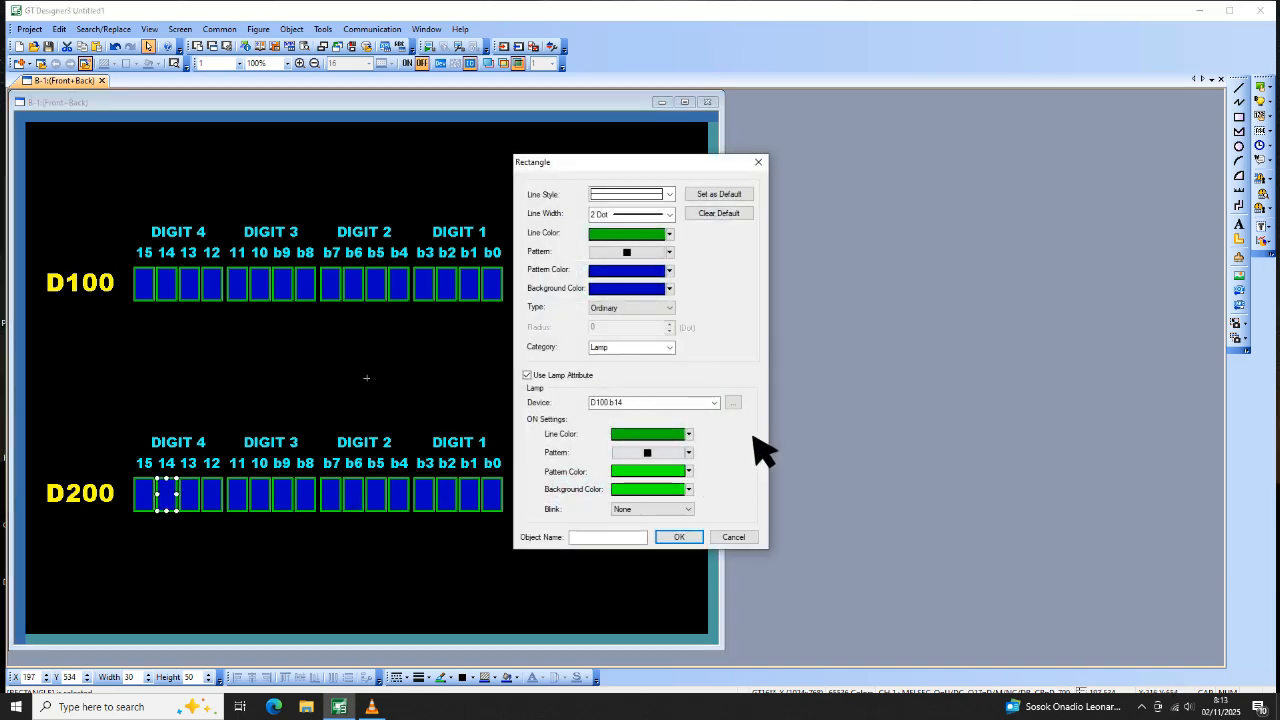
{"action": "left_click", "coordinate": [738, 403]}
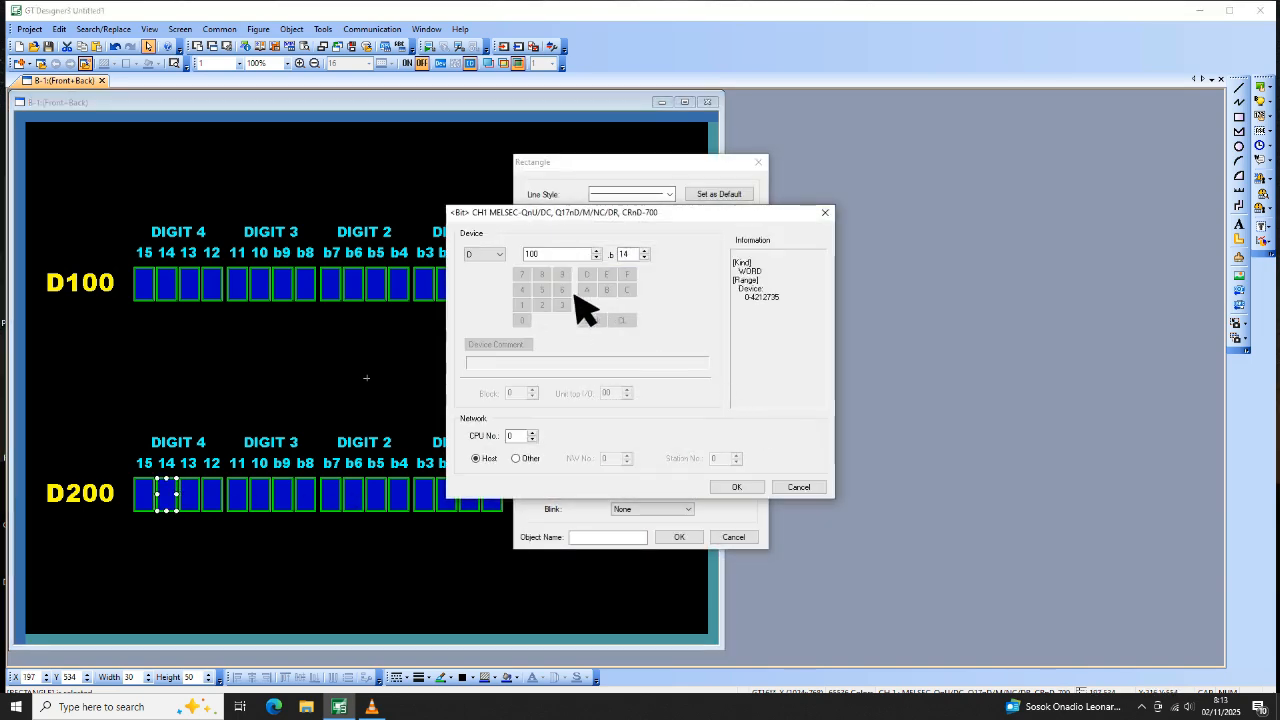
{"action": "left_click", "coordinate": [541, 305]}
{"action": "left_click", "coordinate": [522, 320]}
{"action": "left_click", "coordinate": [522, 320]}
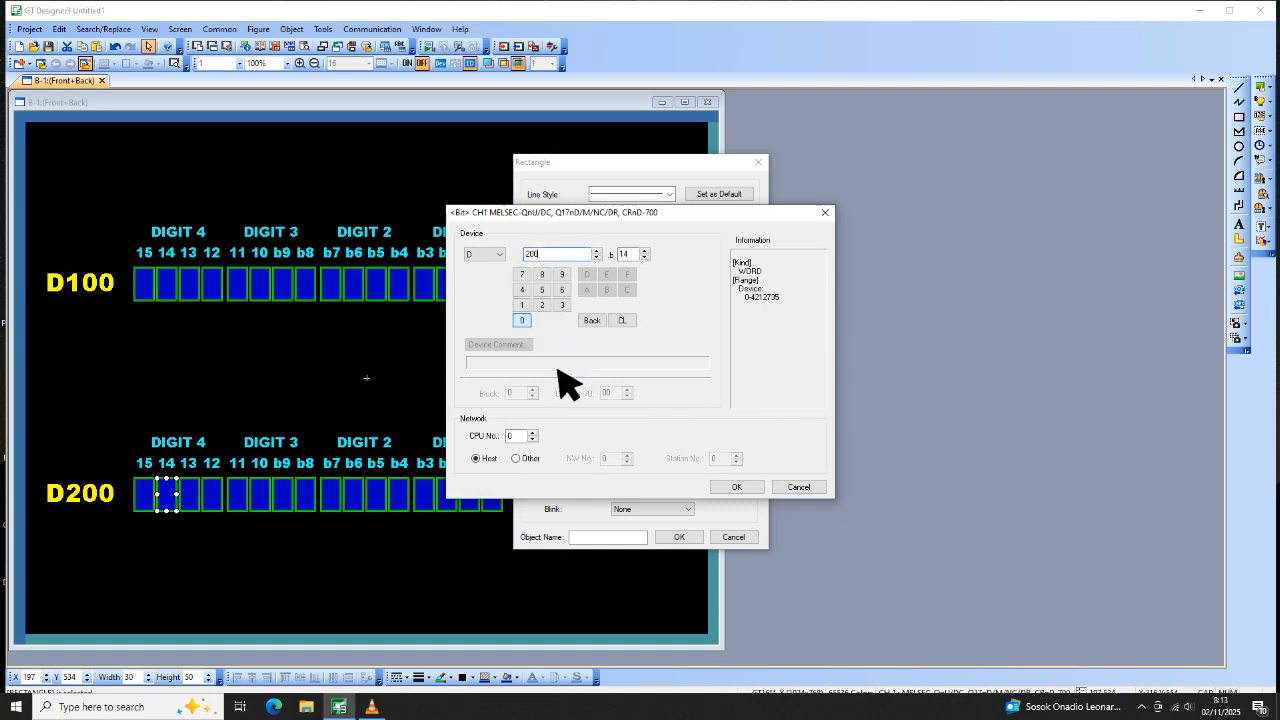
{"action": "left_click", "coordinate": [736, 487]}
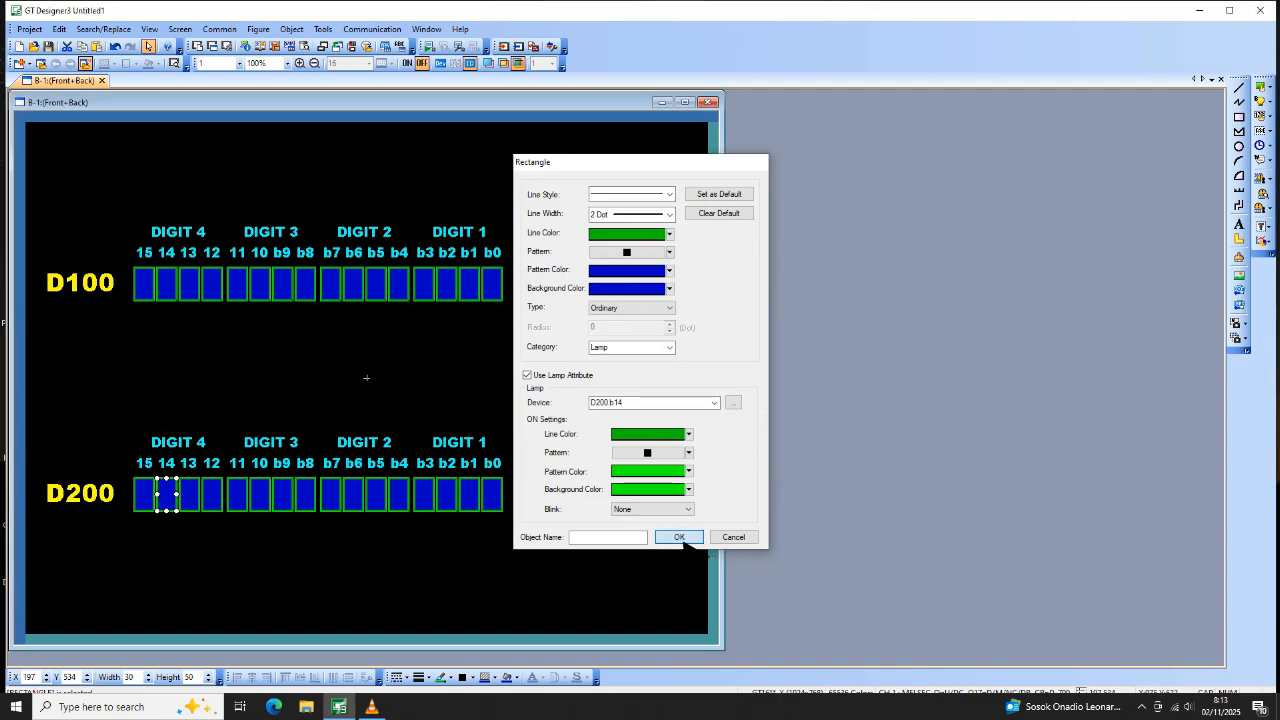
{"action": "left_click", "coordinate": [678, 537]}
Set the lamp device of the lower row's bit 15 rectangle to D200.b15.
{"action": "double_click", "coordinate": [152, 493]}
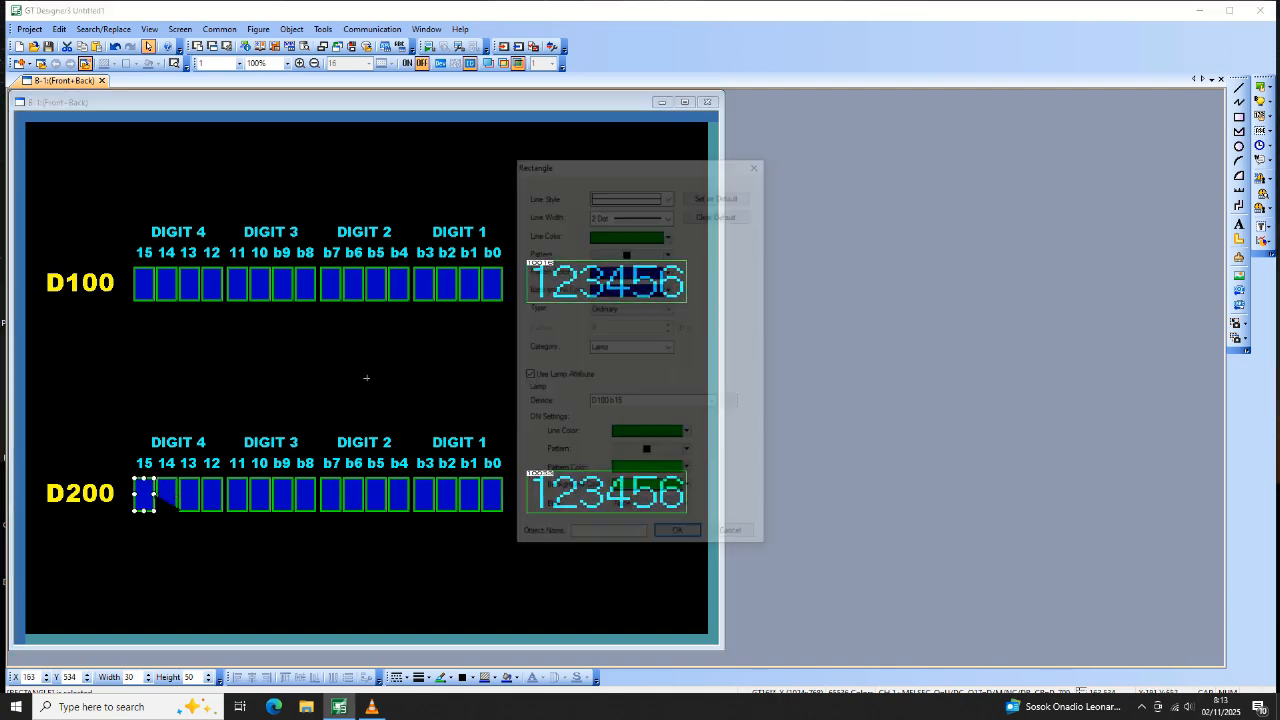
{"action": "left_click", "coordinate": [735, 402]}
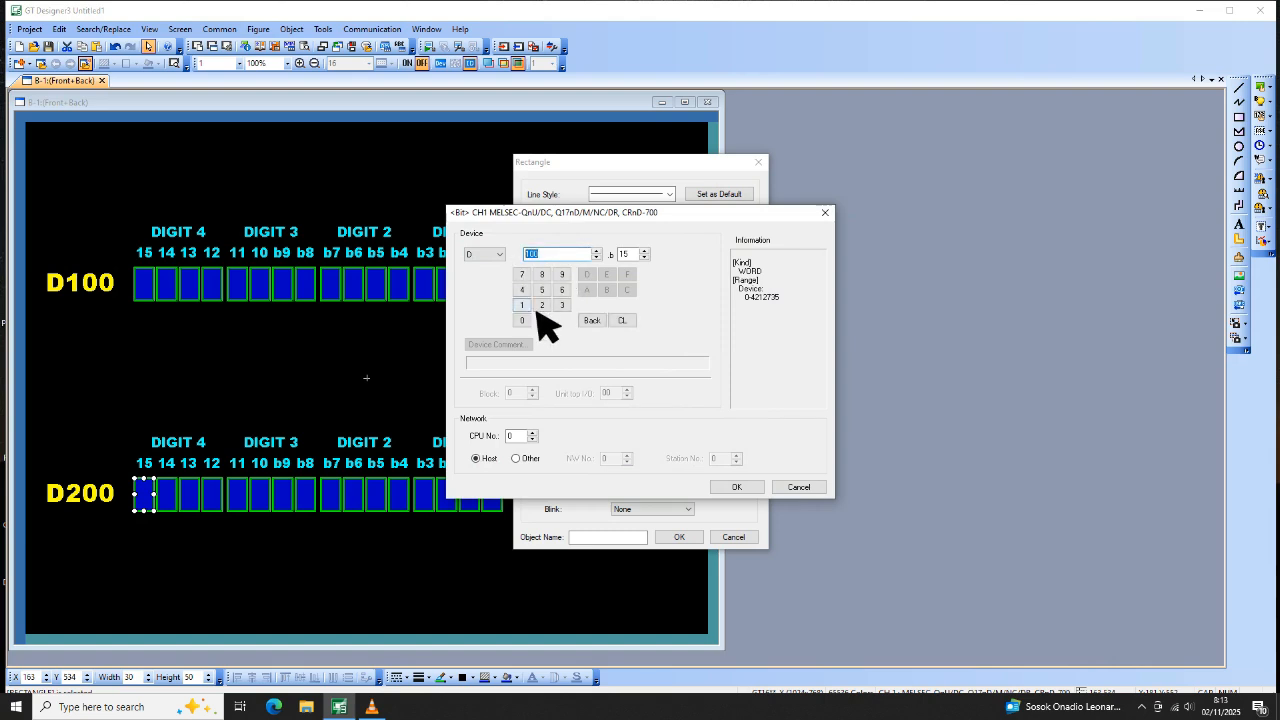
{"action": "left_click", "coordinate": [541, 305]}
{"action": "left_click", "coordinate": [521, 320]}
{"action": "left_click", "coordinate": [521, 320]}
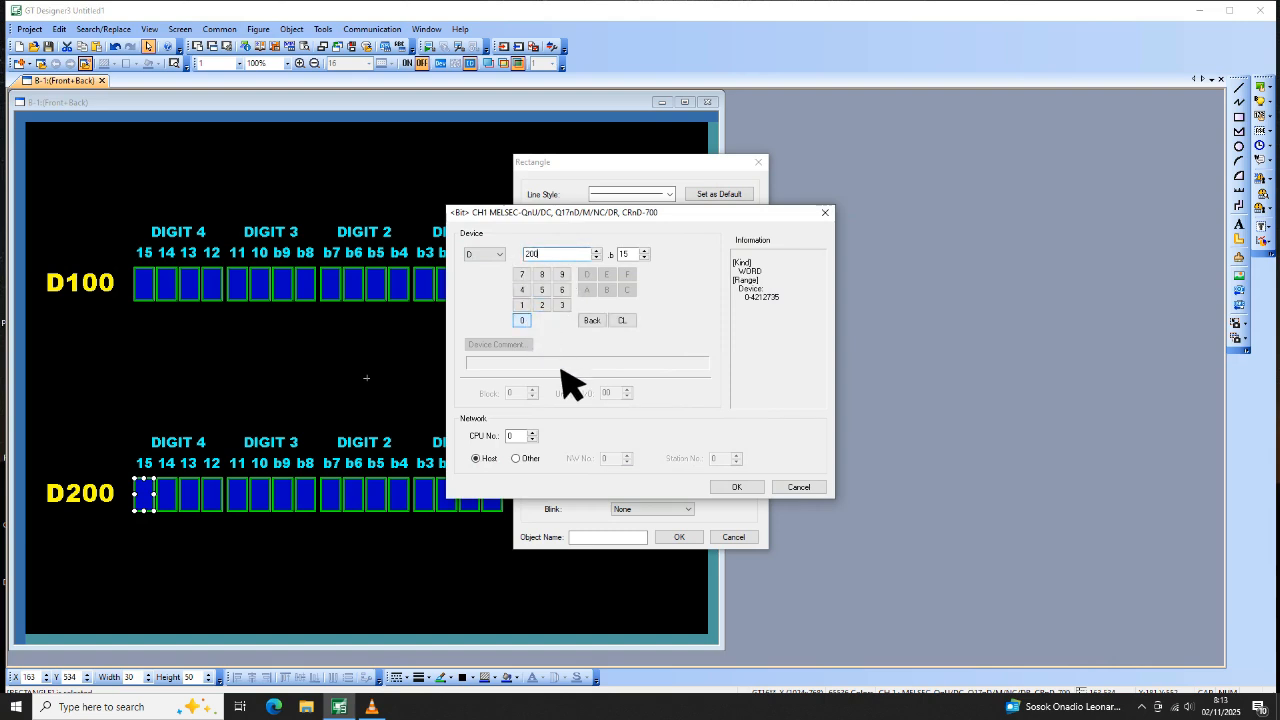
{"action": "left_click", "coordinate": [745, 490]}
{"action": "left_click", "coordinate": [679, 537]}
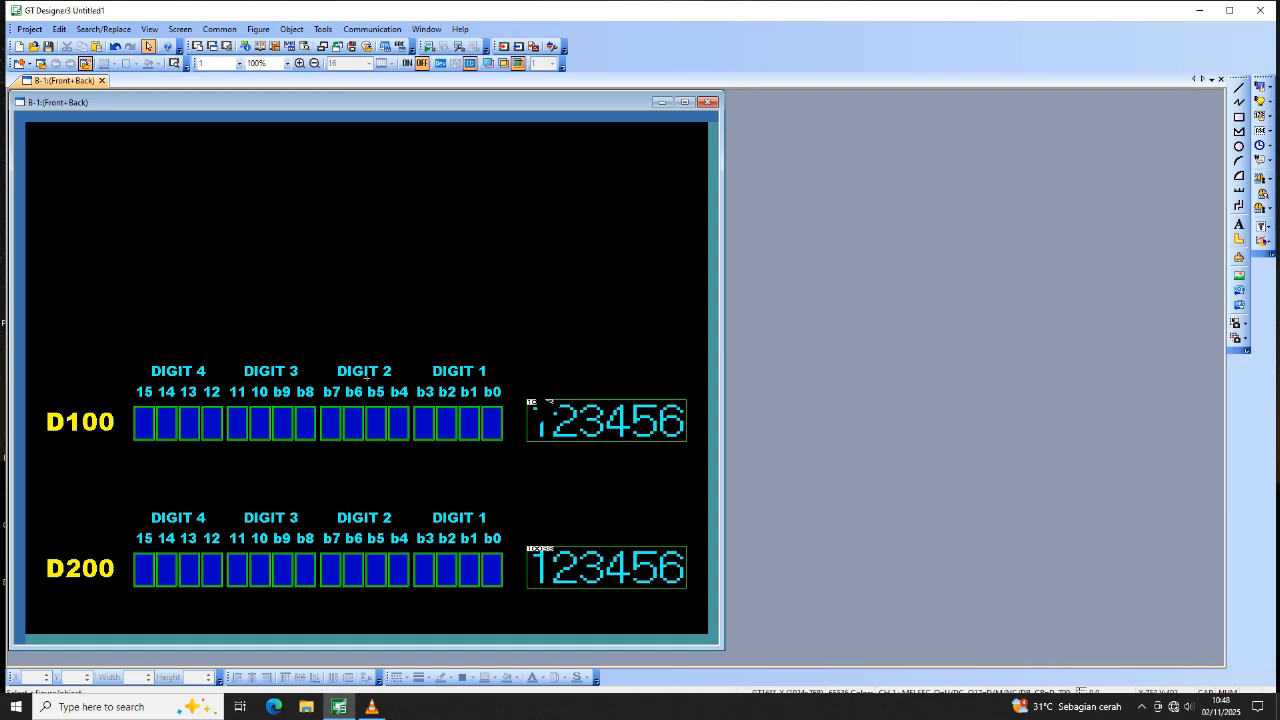
Copy the D100 row's DIGIT 1 label and paste it into the empty area above that row.
{"action": "left_click", "coordinate": [471, 380]}
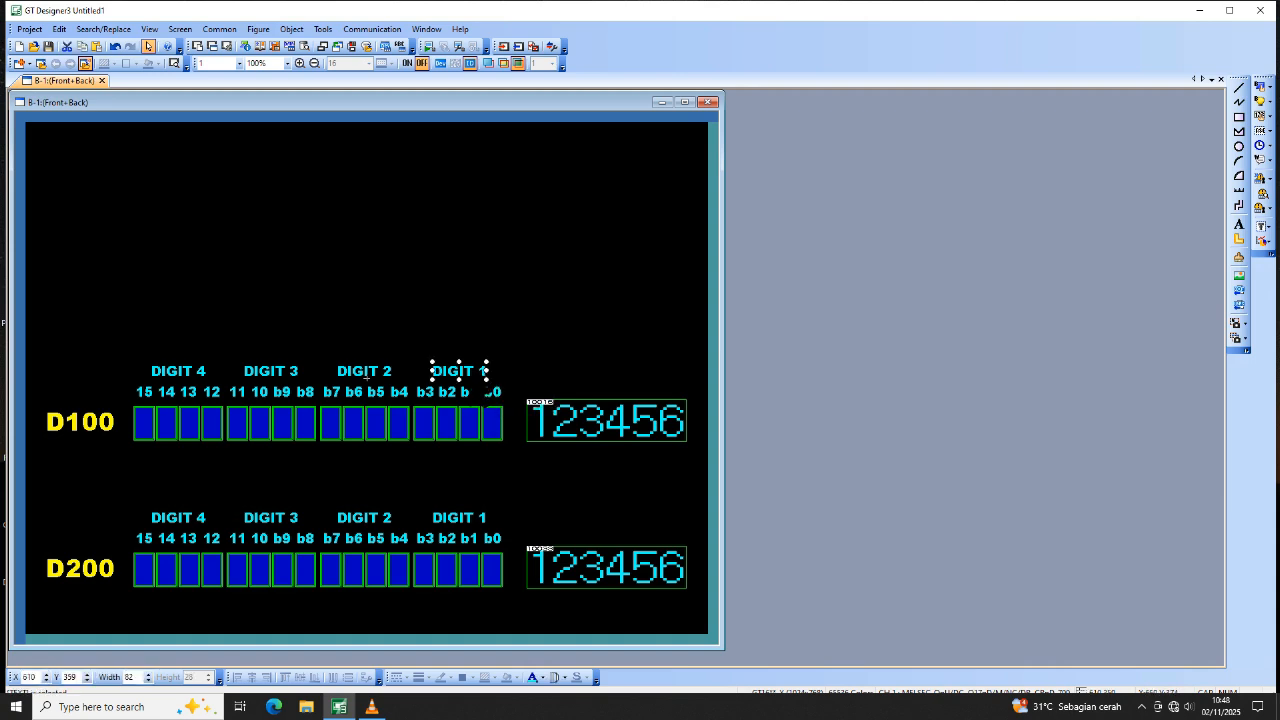
{"action": "right_click", "coordinate": [459, 371]}
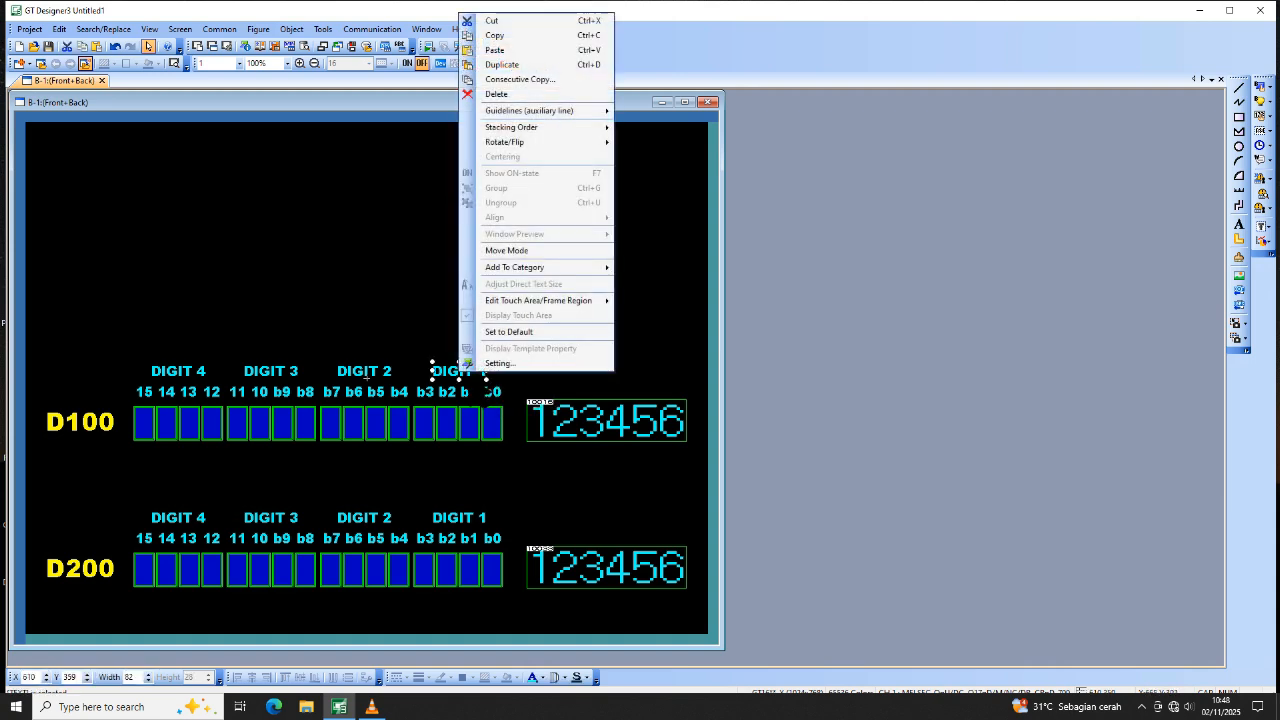
{"action": "left_click", "coordinate": [530, 35]}
{"action": "right_click", "coordinate": [474, 202]}
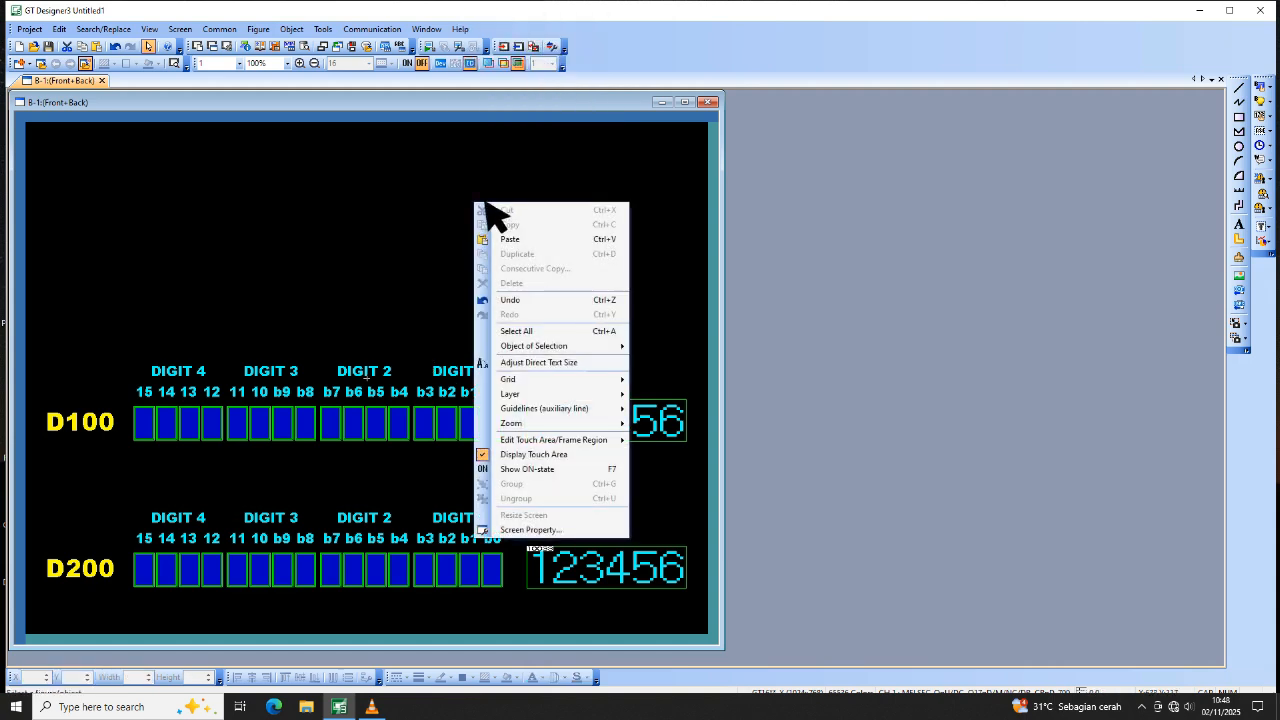
{"action": "left_click", "coordinate": [530, 240]}
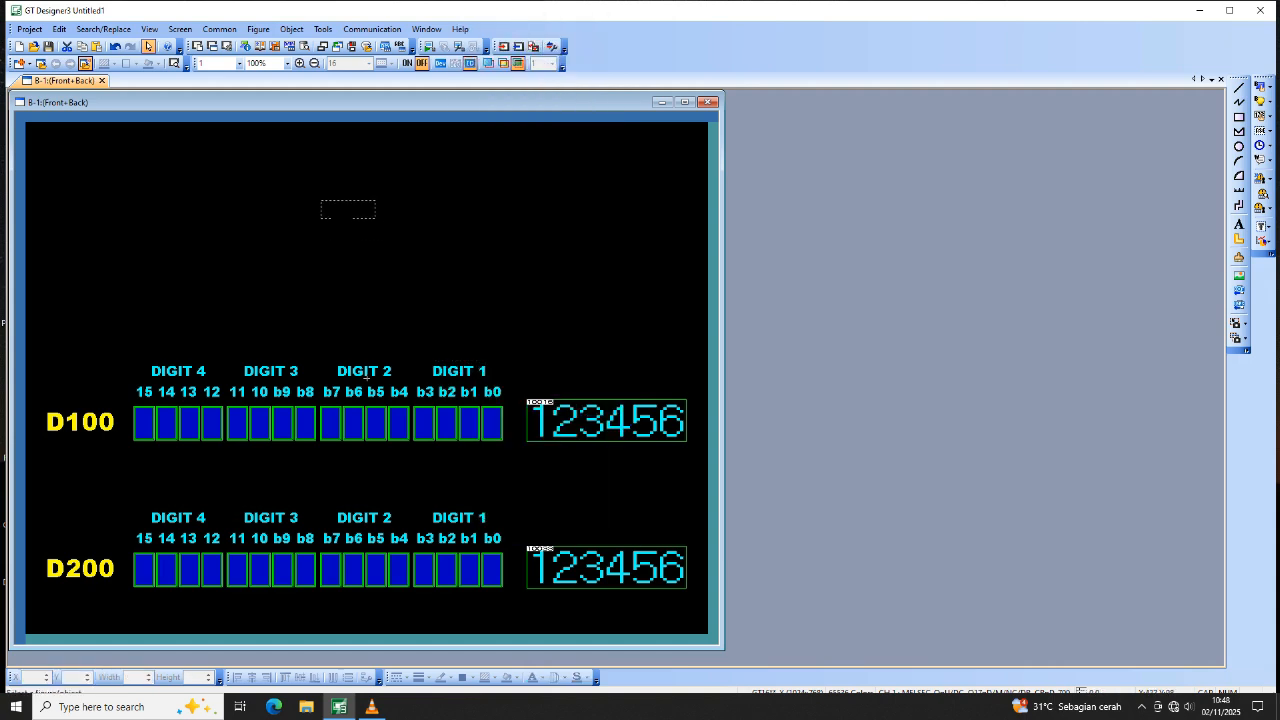
Change the pasted label's text to "BELAJAR PLC. MITSUBISHI".
{"action": "double_click", "coordinate": [324, 178]}
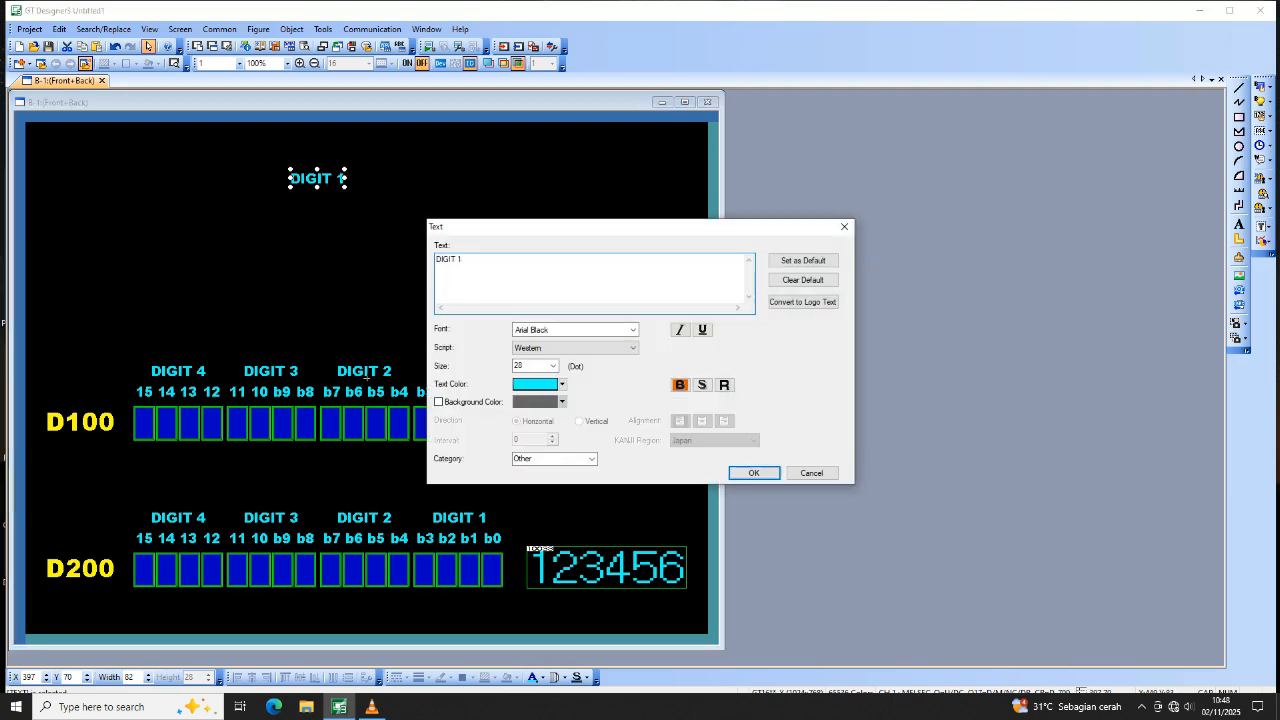
{"action": "key", "text": "BackSpace"}
{"action": "key", "text": "BackSpace"}
{"action": "key", "text": "BackSpace"}
{"action": "key", "text": "BackSpace"}
{"action": "key", "text": "BackSpace"}
{"action": "key", "text": "BackSpace"}
{"action": "key", "text": "BackSpace"}
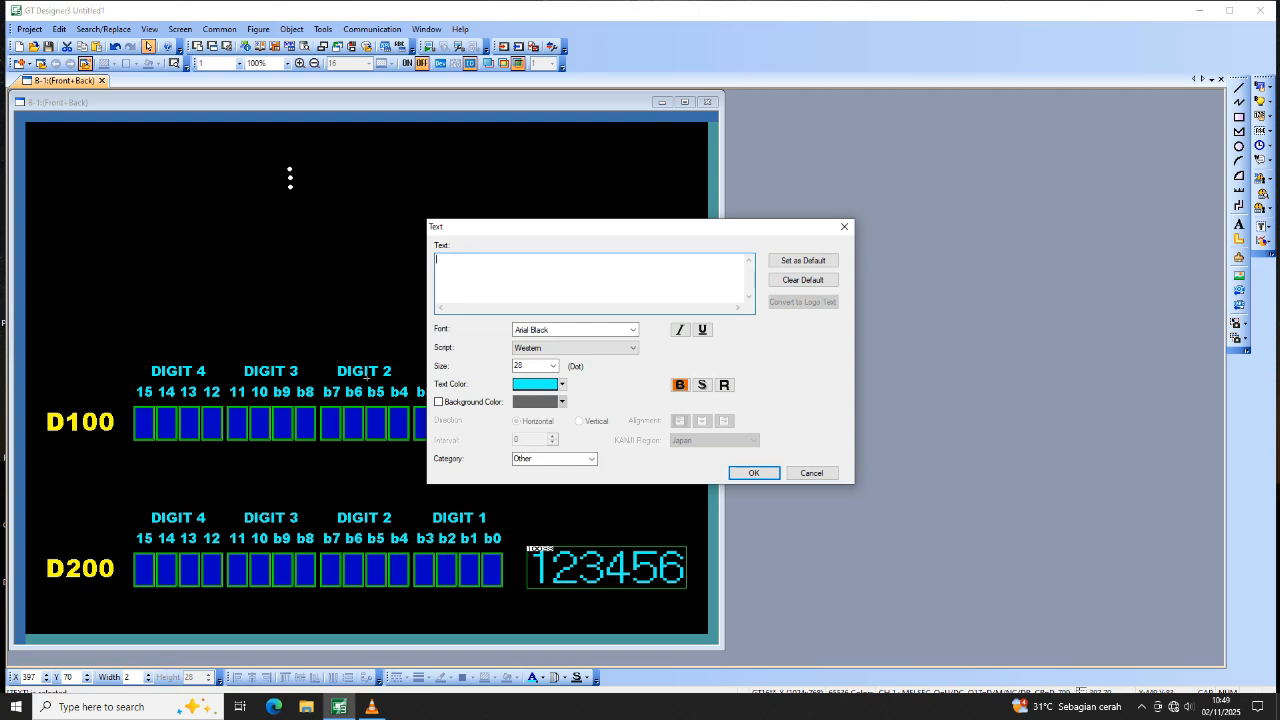
{"action": "type", "text": "BELAJAR"}
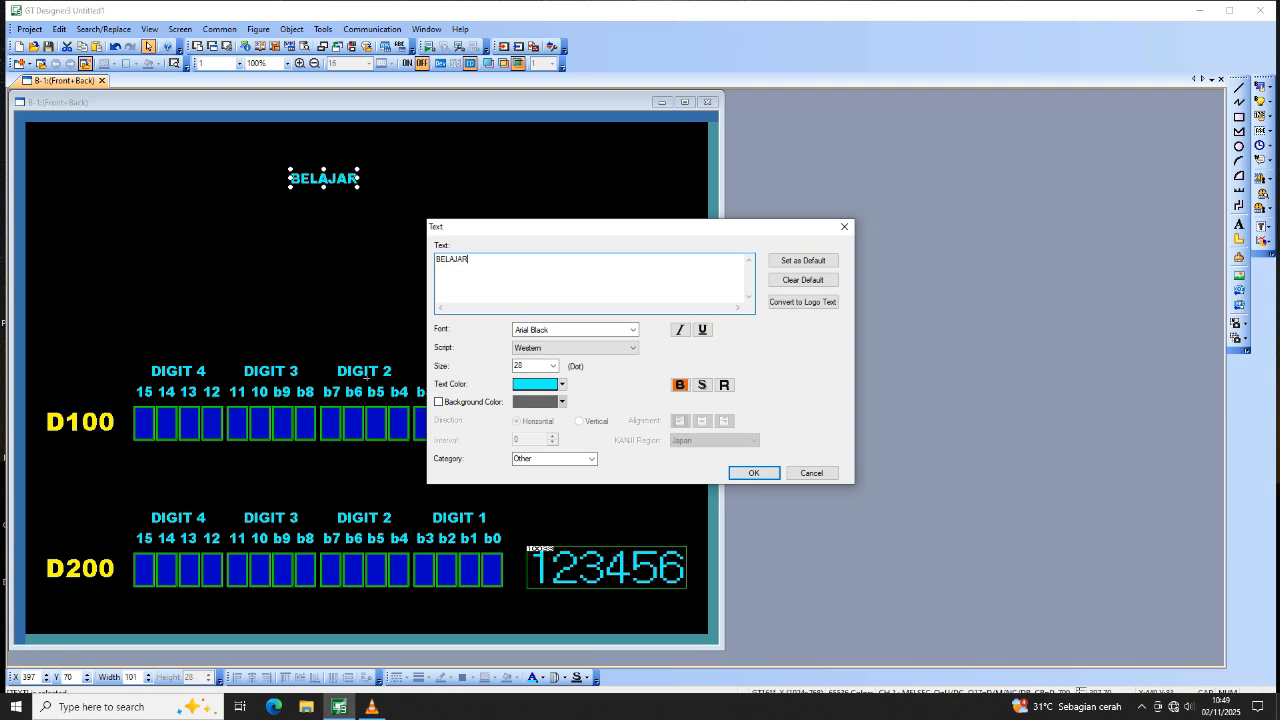
{"action": "type", "text": " PLC"}
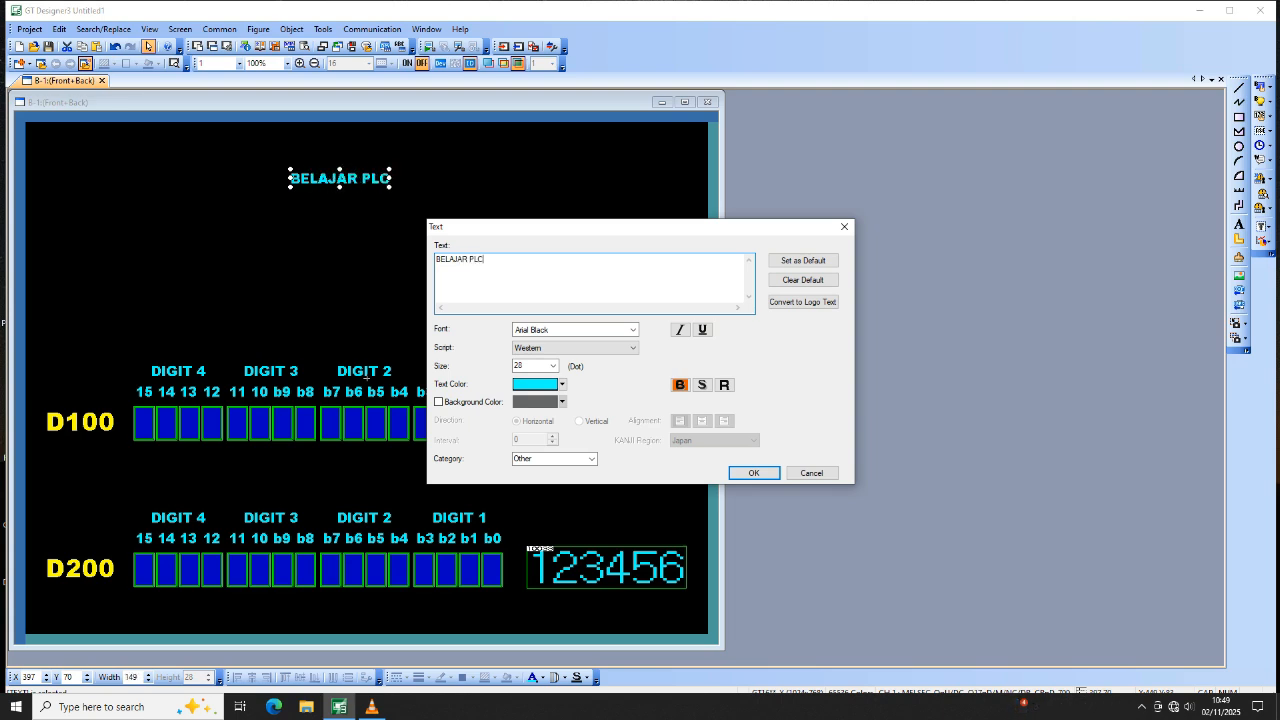
{"action": "type", "text": ". MITSUBISHI"}
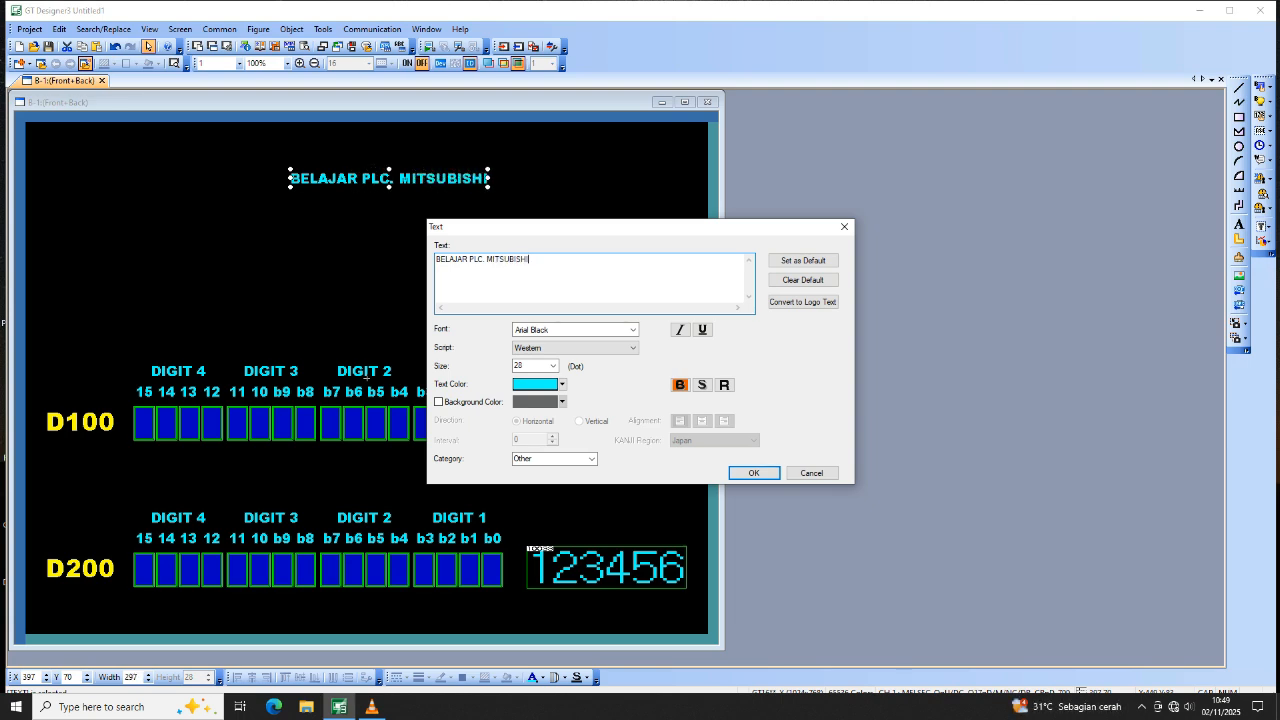
Set the BELAJAR PLC. MITSUBISHI title's text colour to white and its size to 88 dots.
{"action": "left_click", "coordinate": [564, 386]}
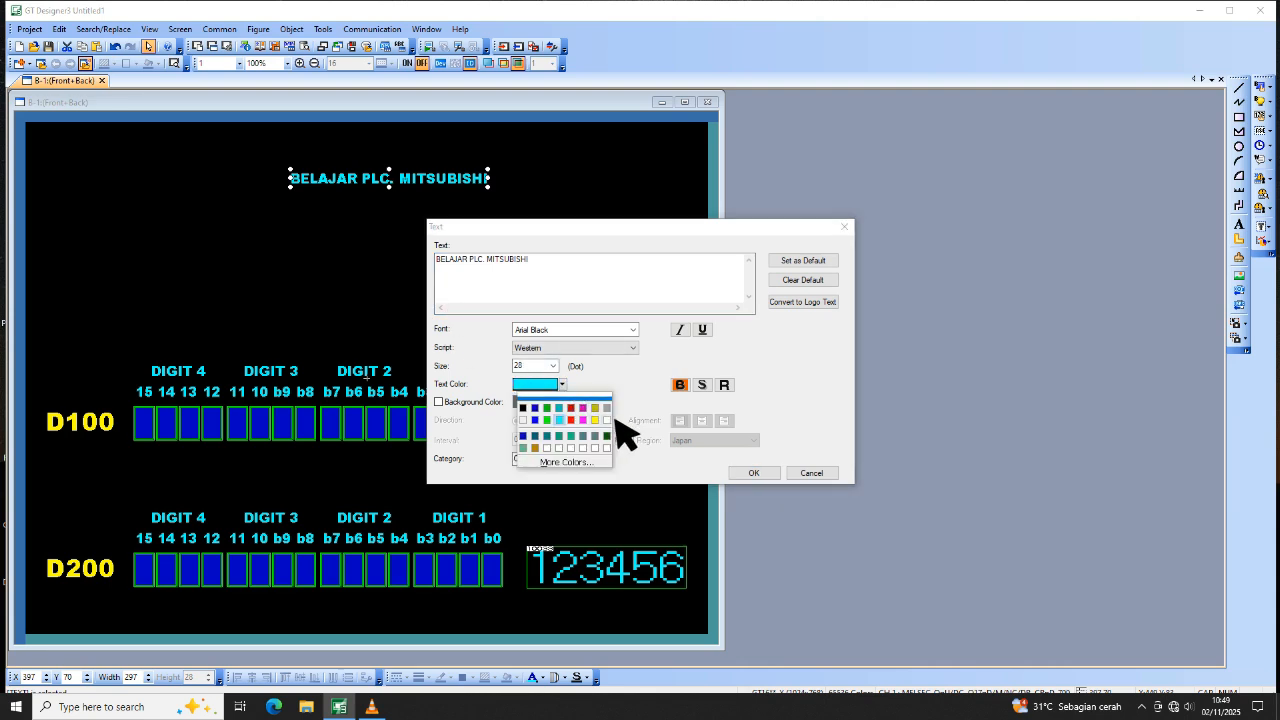
{"action": "left_click", "coordinate": [615, 435]}
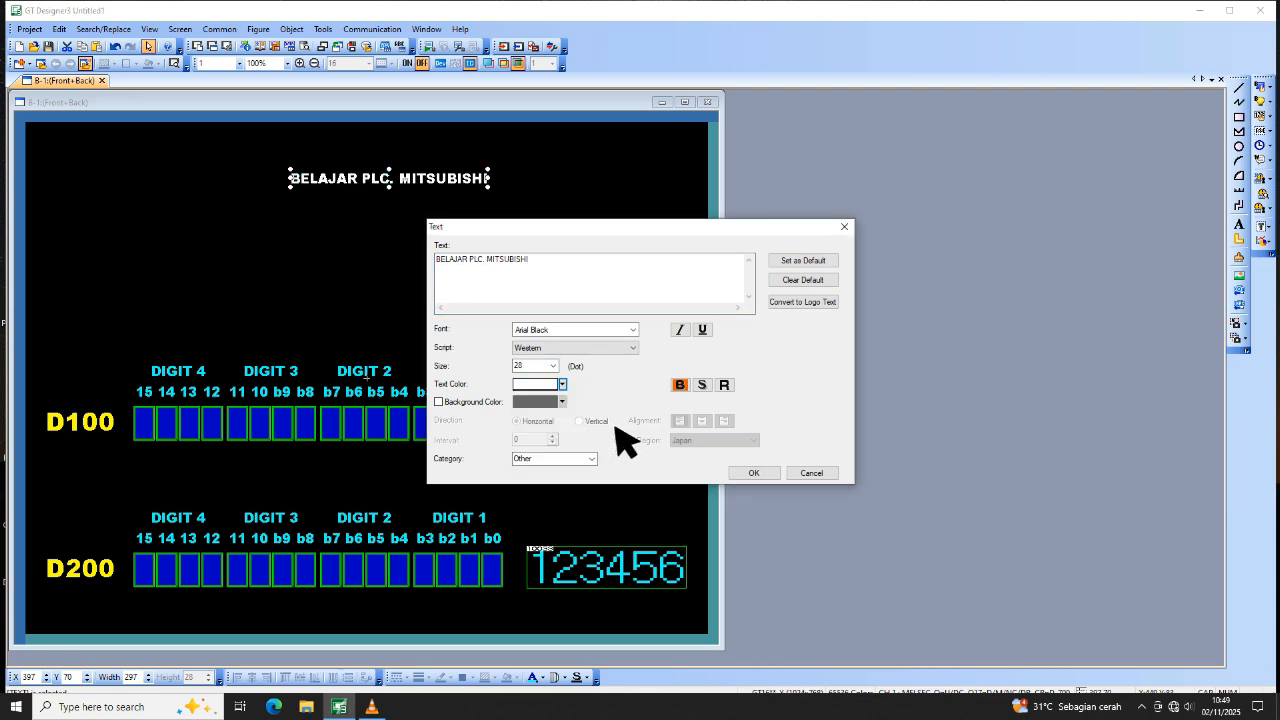
{"action": "left_click", "coordinate": [553, 366]}
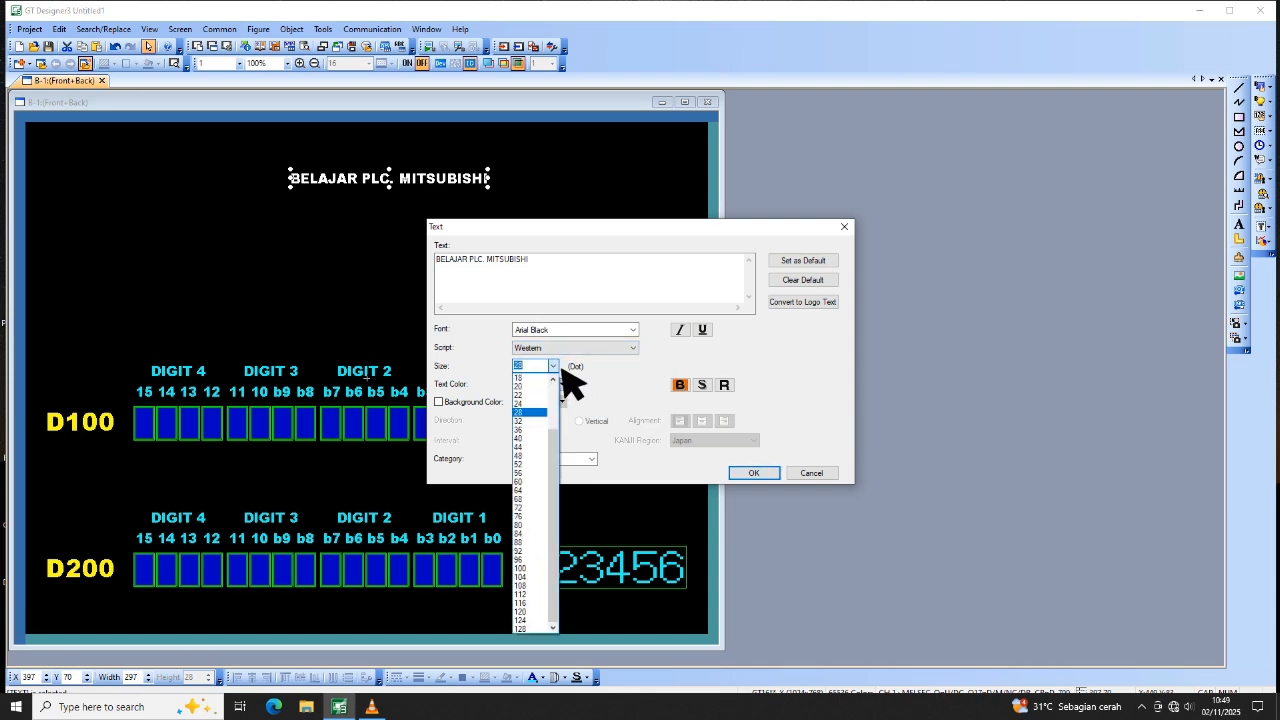
{"action": "left_click", "coordinate": [535, 542]}
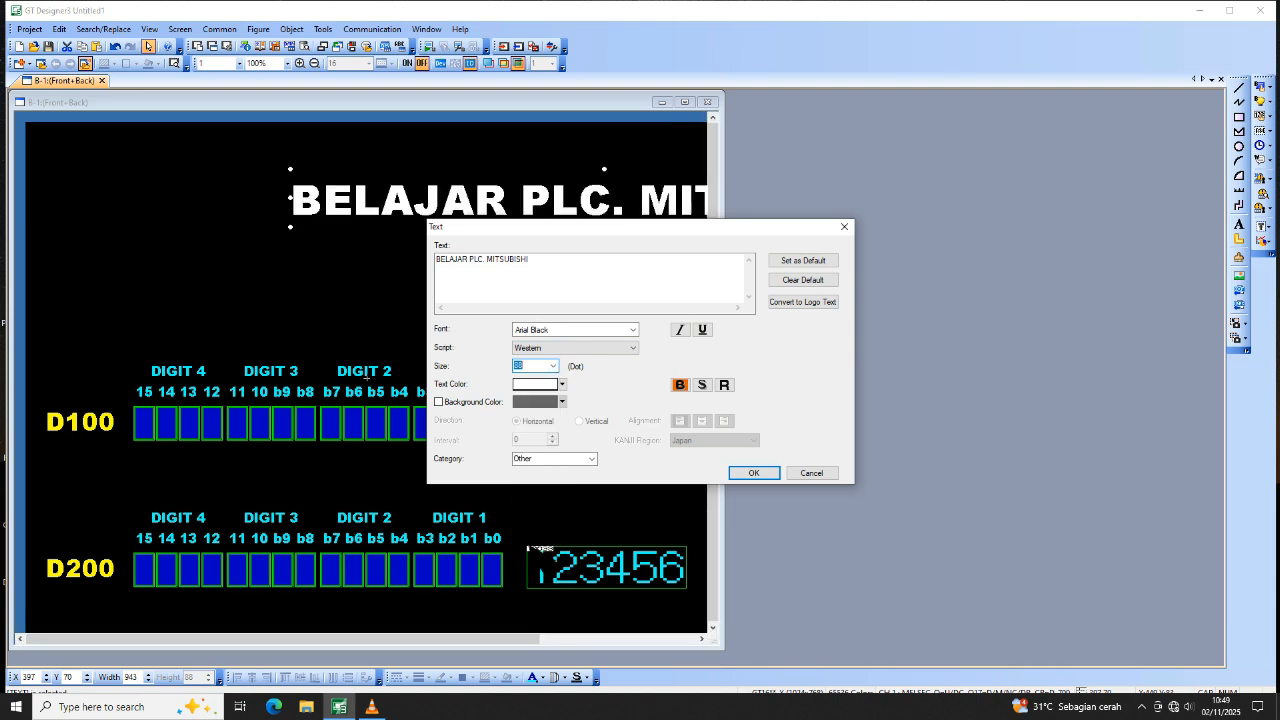
{"action": "left_click", "coordinate": [753, 473]}
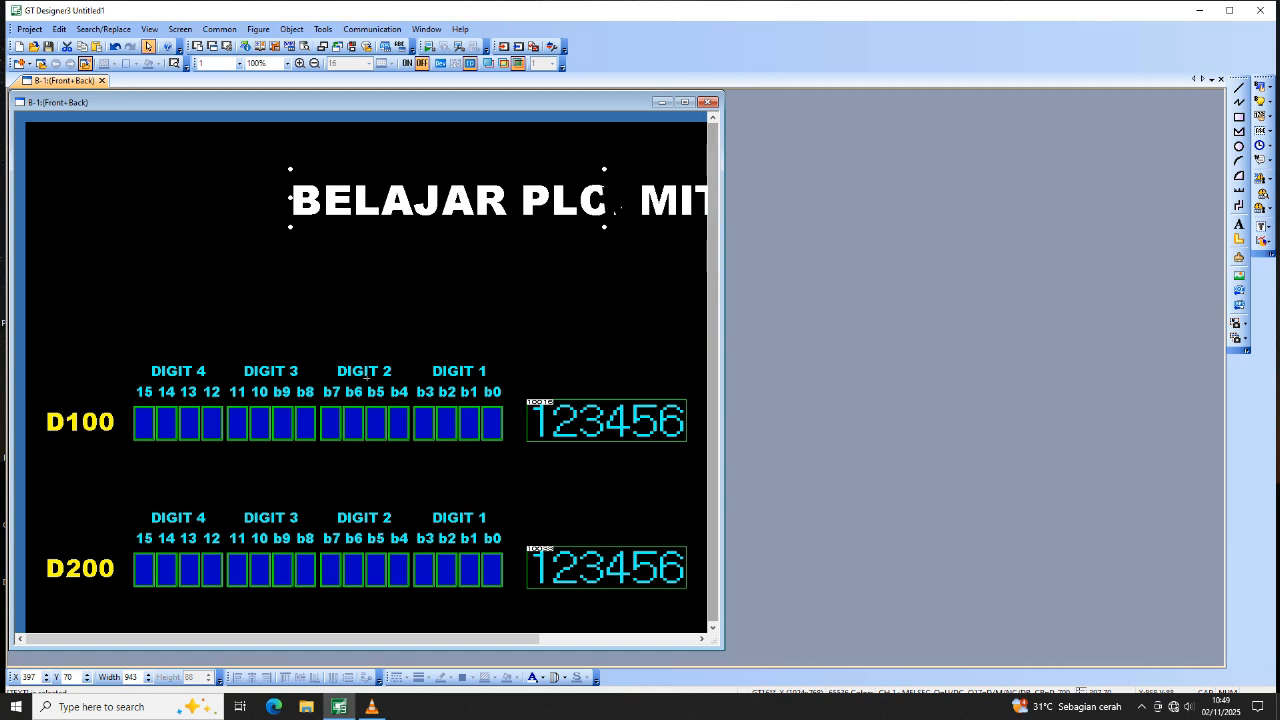
Move the title to the upper edge of the HMI screen, centred horizontally at X 36, Y 0.
{"action": "left_click_drag", "start_coordinate": [598, 208], "coordinate": [400, 167]}
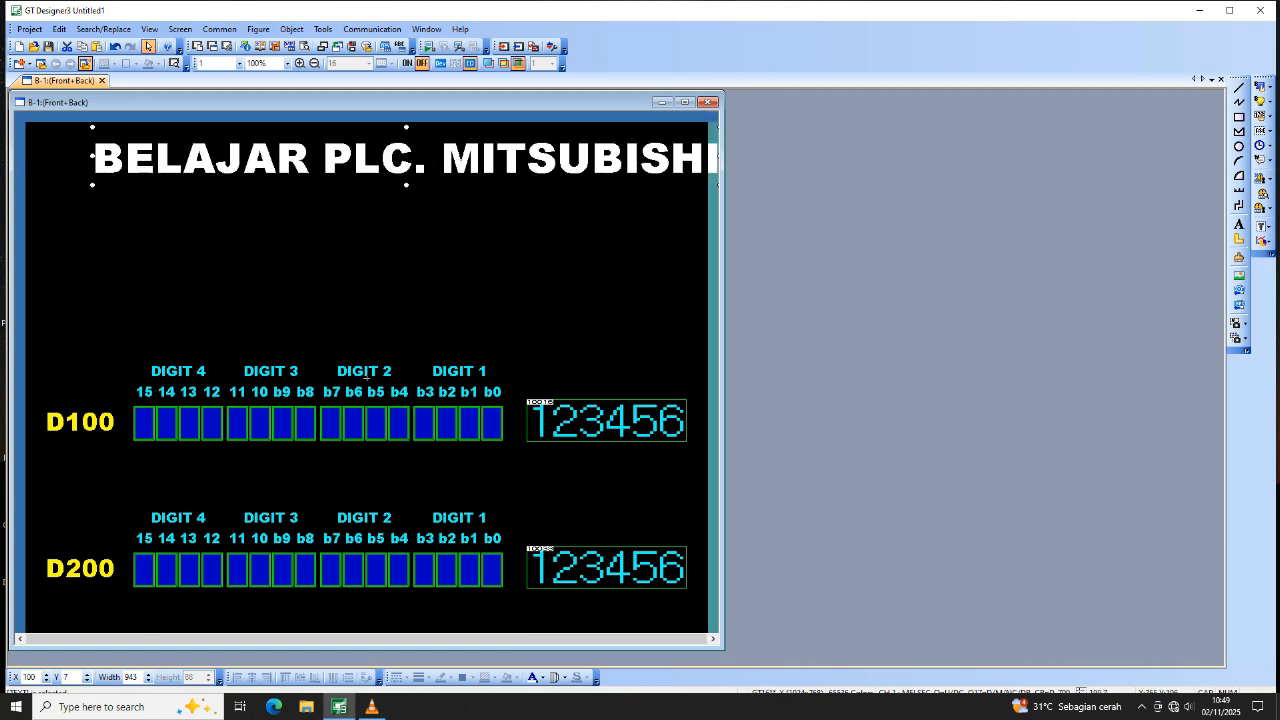
{"action": "key", "text": "Left"}
{"action": "key", "text": "Left"}
{"action": "key", "text": "Left"}
{"action": "key", "text": "Left"}
{"action": "key", "text": "Left"}
{"action": "key", "text": "Left"}
{"action": "key", "text": "Left"}
{"action": "key", "text": "Left"}
{"action": "key", "text": "Left"}
{"action": "key", "text": "Left"}
{"action": "key", "text": "Left"}
{"action": "key", "text": "Left"}
{"action": "key", "text": "Left"}
{"action": "key", "text": "Left"}
{"action": "key", "text": "Left"}
{"action": "key", "text": "Left"}
{"action": "key", "text": "Left"}
{"action": "key", "text": "Left"}
{"action": "key", "text": "Left"}
{"action": "key", "text": "Left"}
{"action": "key", "text": "Left"}
{"action": "key", "text": "Left"}
{"action": "key", "text": "Left"}
{"action": "key", "text": "Left"}
{"action": "key", "text": "Left"}
{"action": "key", "text": "Left"}
{"action": "key", "text": "Left"}
{"action": "key", "text": "Left"}
{"action": "key", "text": "Left"}
{"action": "key", "text": "Left"}
{"action": "key", "text": "Left"}
{"action": "key", "text": "Left"}
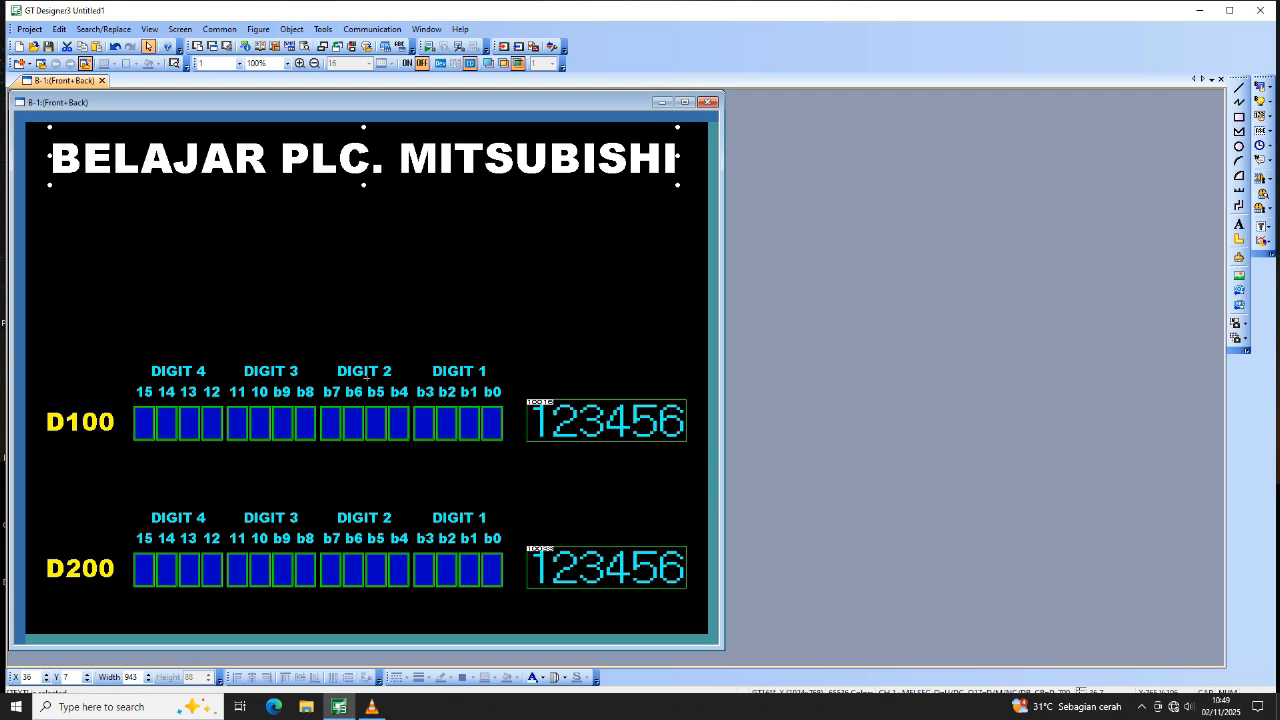
{"action": "key", "text": "Up"}
{"action": "key", "text": "Up"}
{"action": "key", "text": "Up"}
{"action": "key", "text": "Up"}
{"action": "key", "text": "Up"}
{"action": "key", "text": "Up"}
{"action": "key", "text": "Up"}
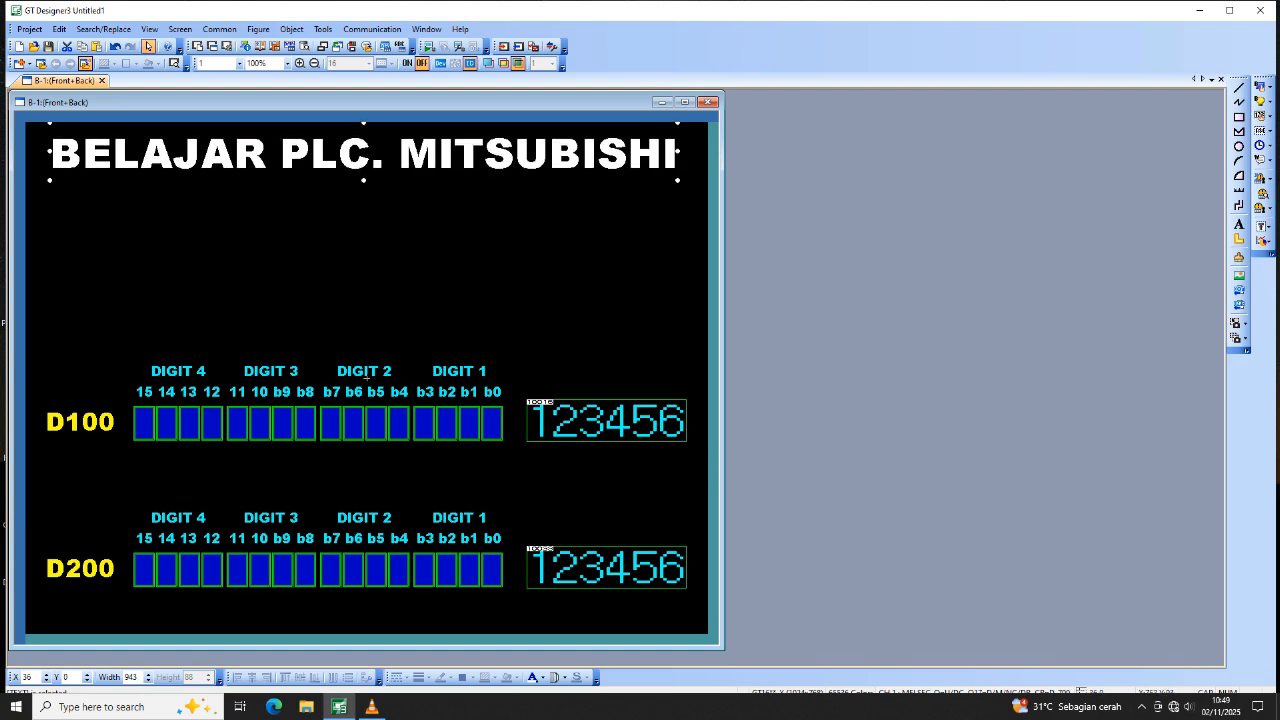
{"action": "key", "text": "Escape"}
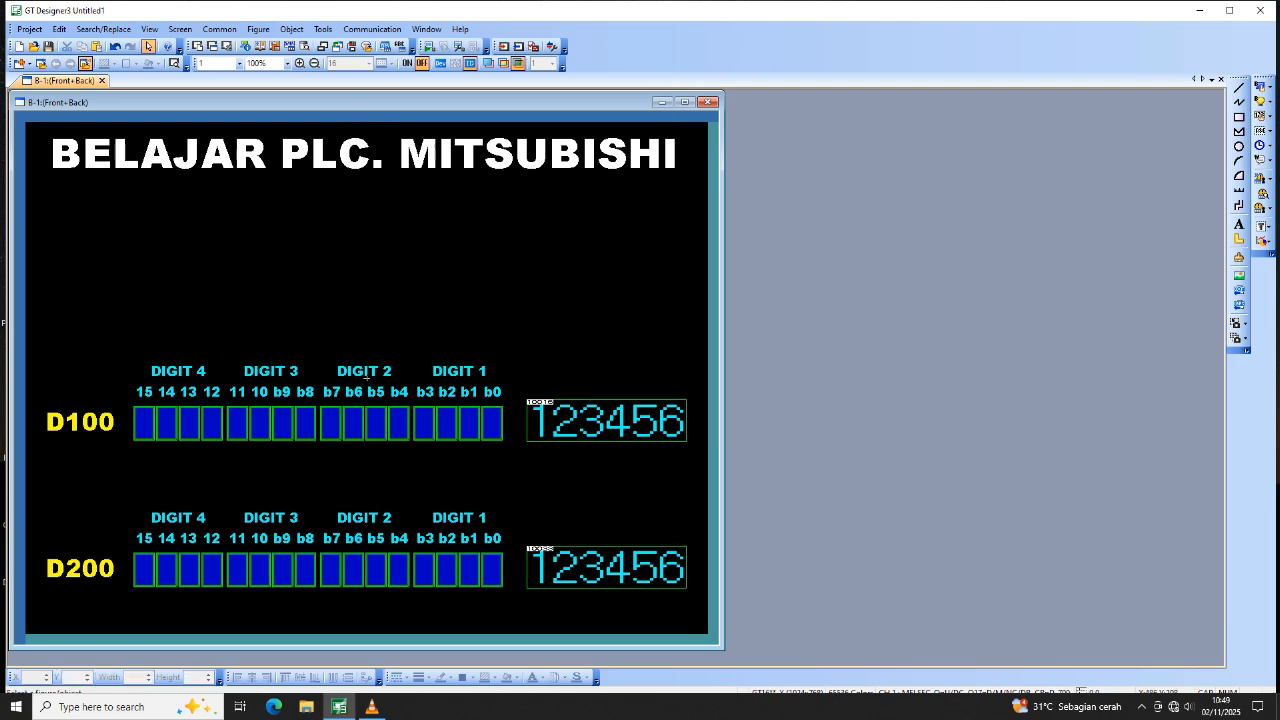
Paste another copy of the DIGIT 1 label below the title and change its text to "Function 43 : SUM".
{"action": "right_click", "coordinate": [354, 251]}
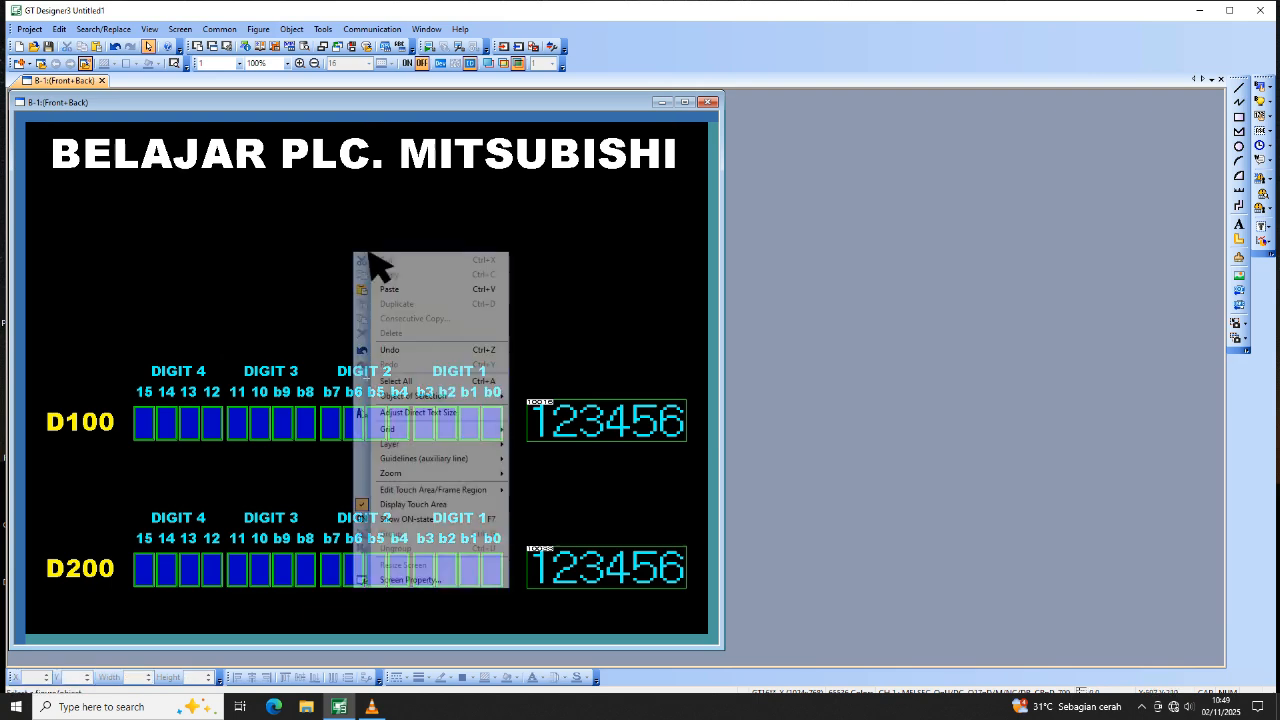
{"action": "left_click", "coordinate": [406, 290]}
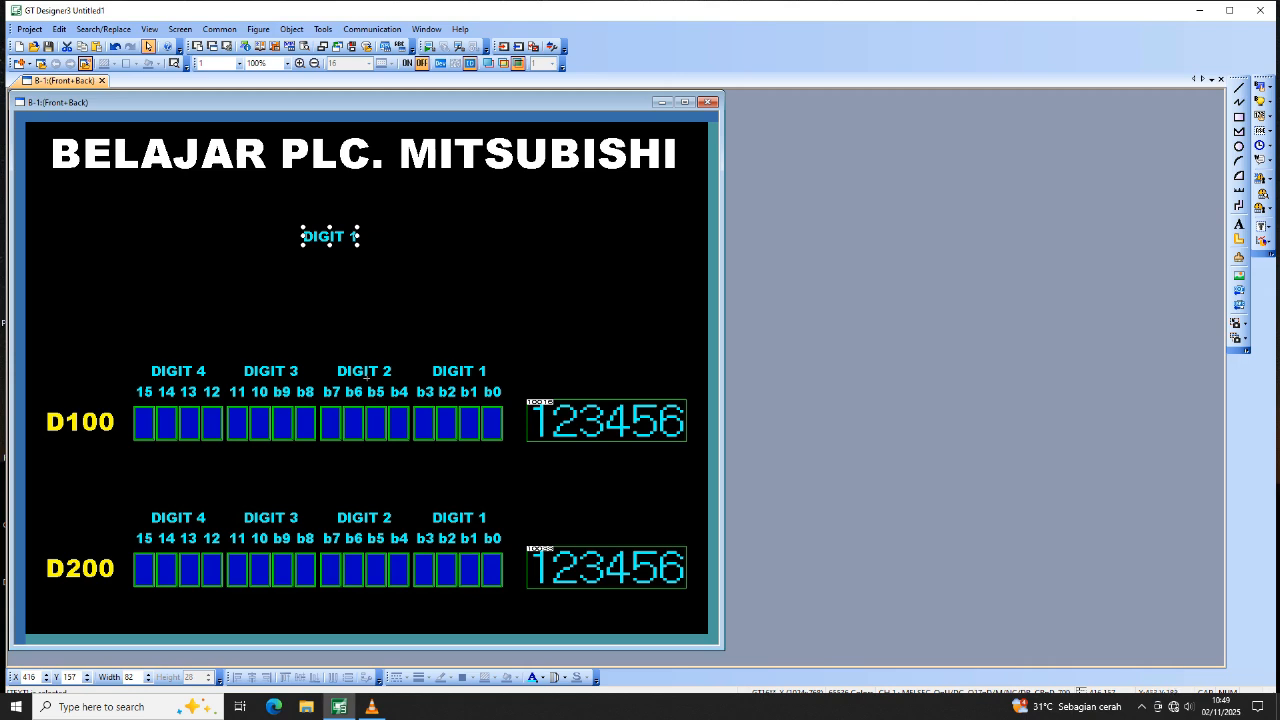
{"action": "double_click", "coordinate": [341, 240]}
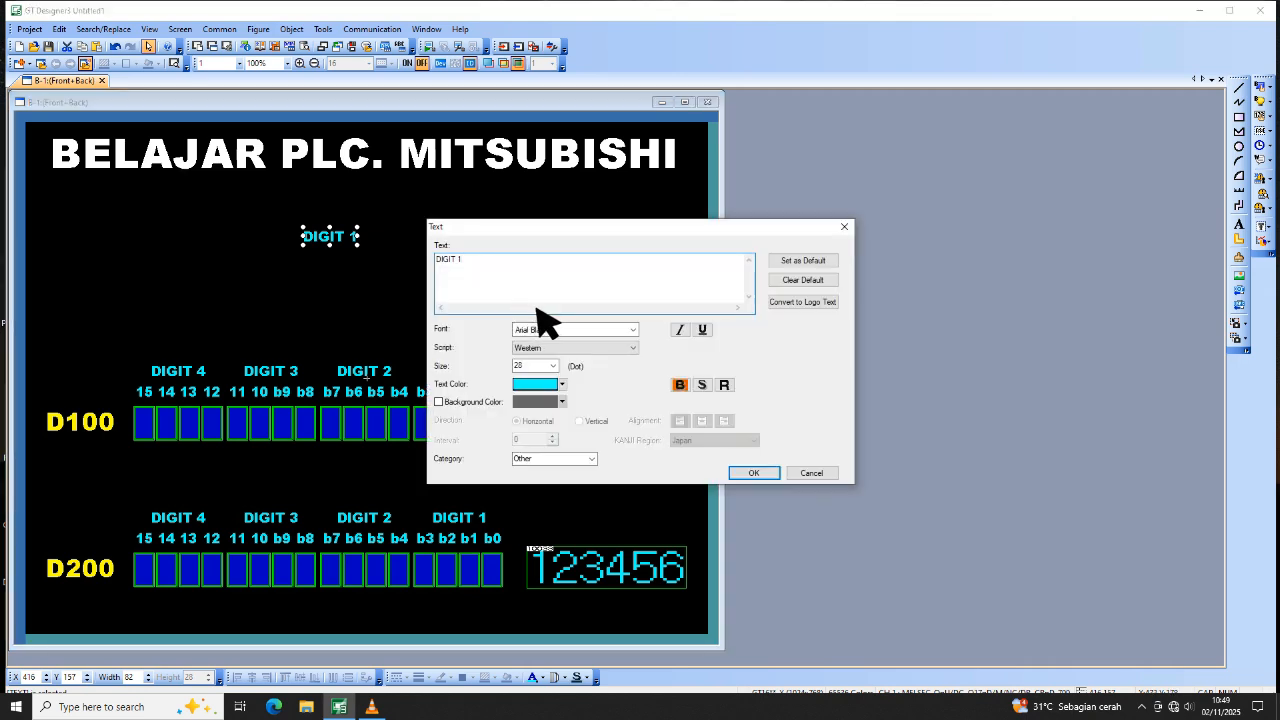
{"action": "key", "text": "BackSpace"}
{"action": "key", "text": "BackSpace"}
{"action": "key", "text": "BackSpace"}
{"action": "key", "text": "BackSpace"}
{"action": "key", "text": "BackSpace"}
{"action": "key", "text": "BackSpace"}
{"action": "key", "text": "BackSpace"}
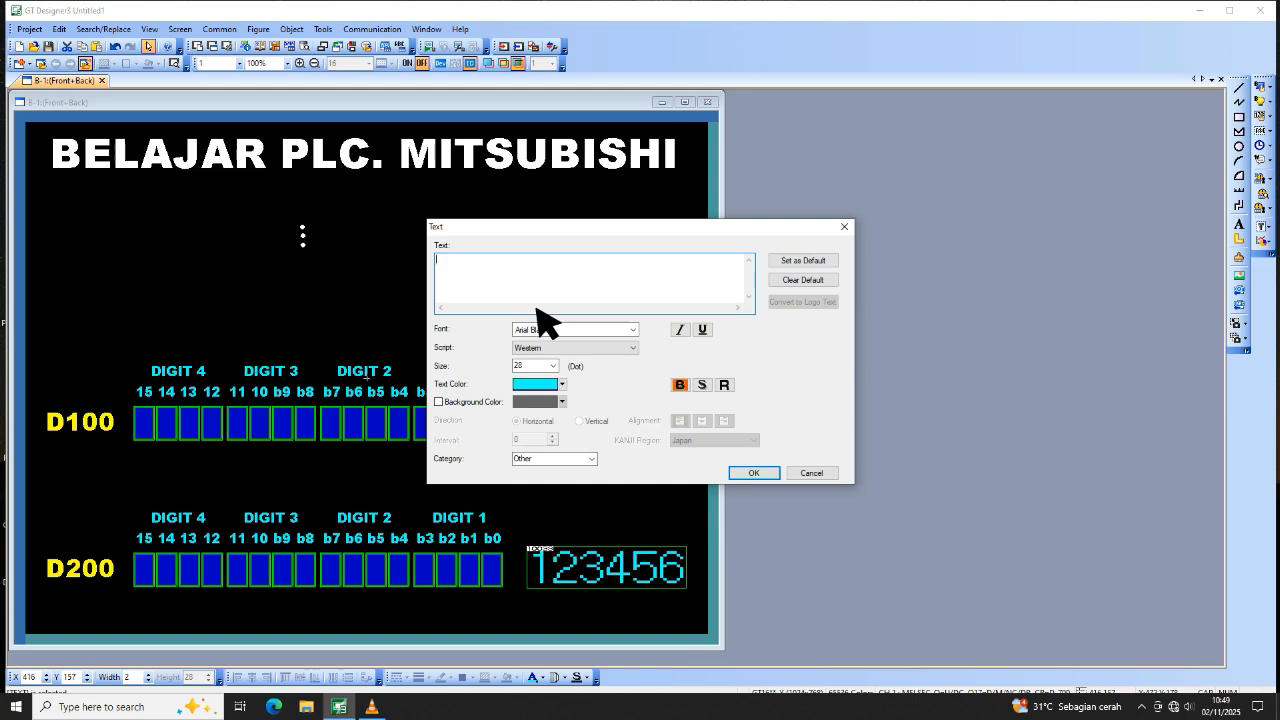
{"action": "type", "text": "Funct"}
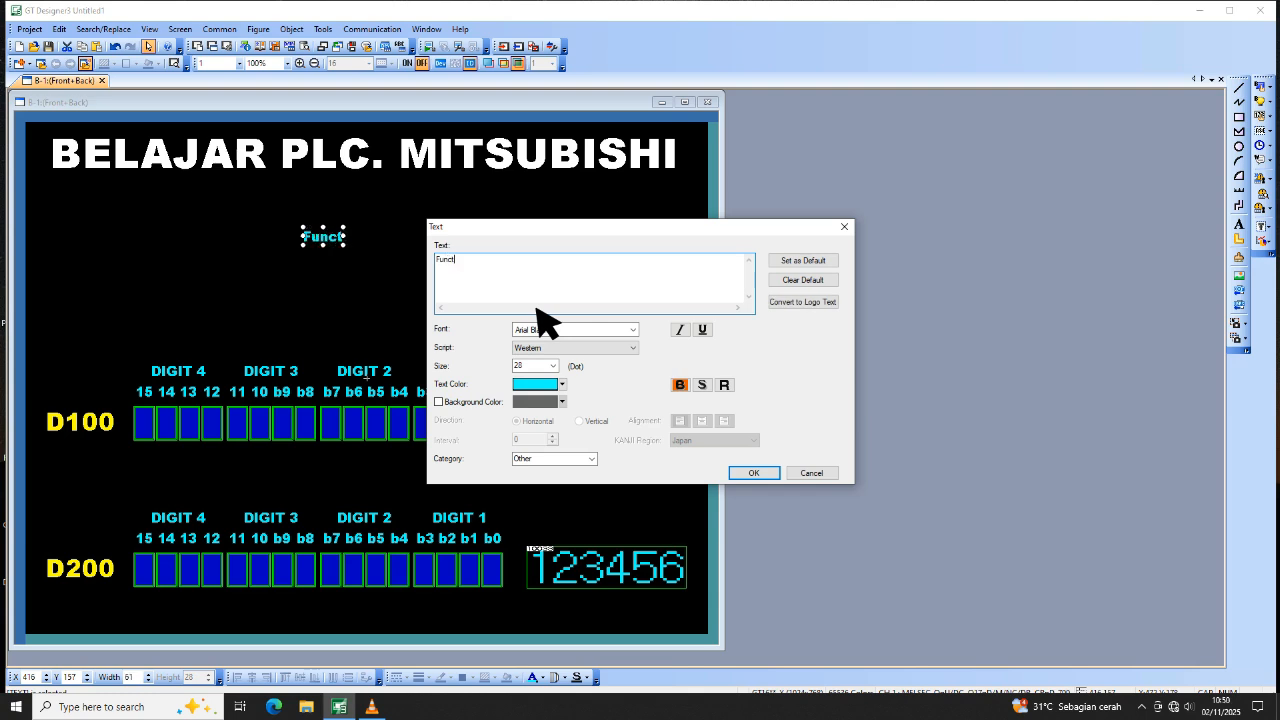
{"action": "type", "text": "ion 43  "}
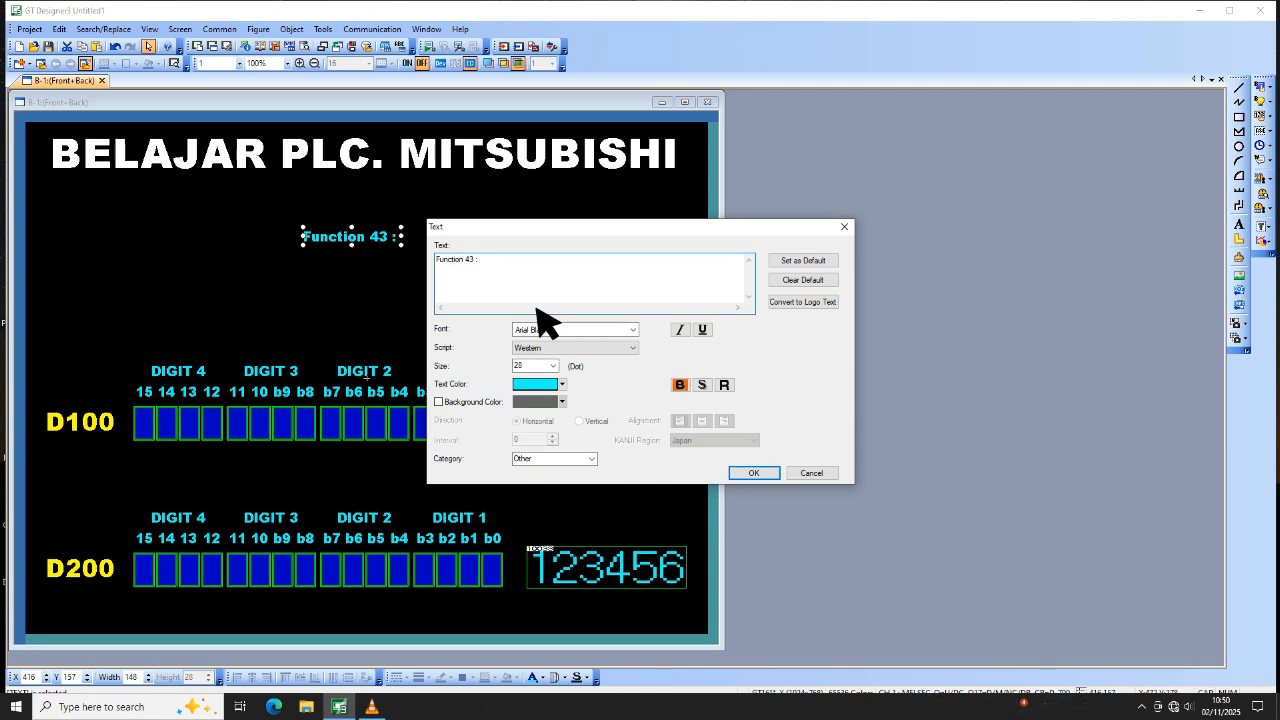
{"action": "type", "text": " SUM"}
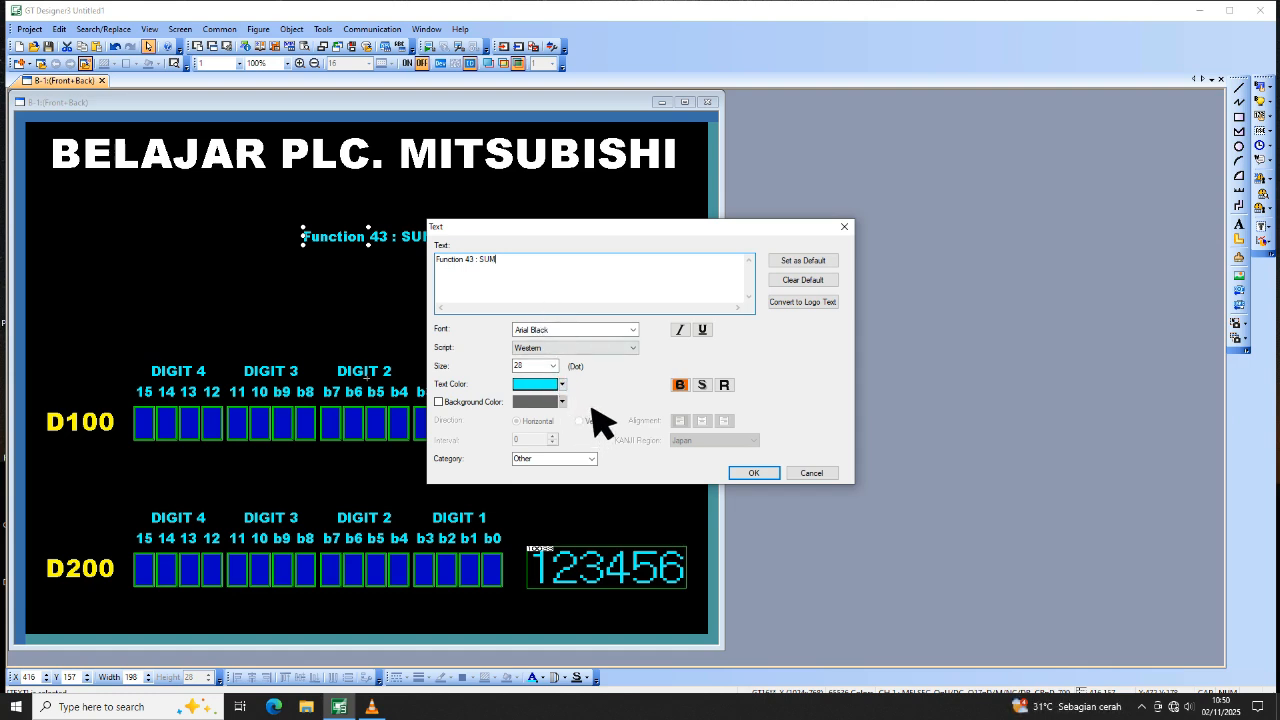
Set the "Function 43 : SUM" subtitle's text colour to white and its size to 68 dots.
{"action": "left_click", "coordinate": [562, 384]}
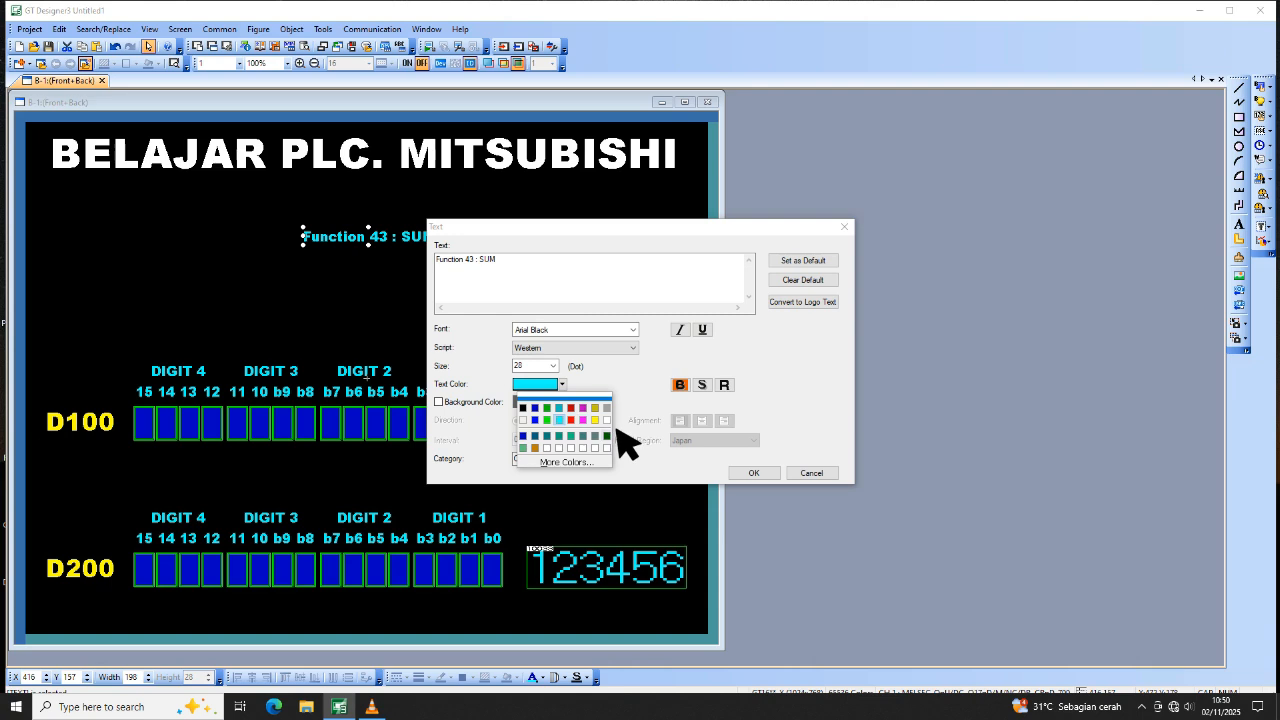
{"action": "left_click", "coordinate": [606, 420]}
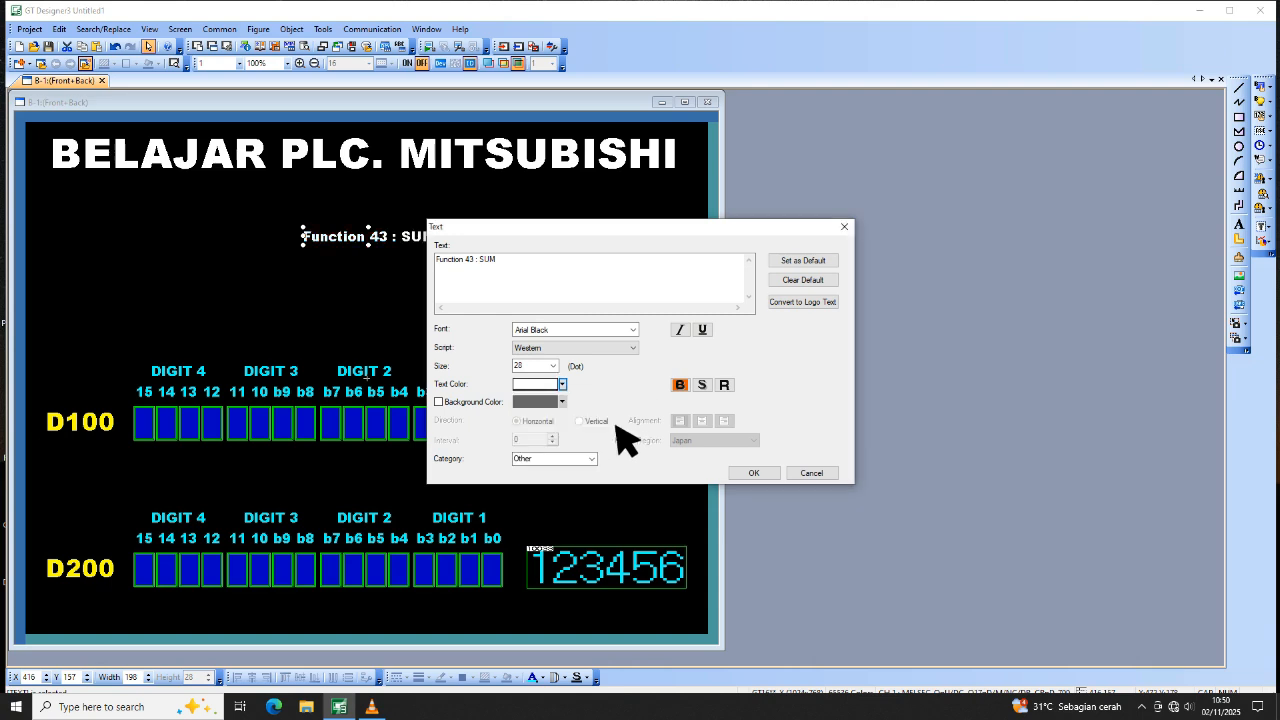
{"action": "left_click", "coordinate": [553, 366]}
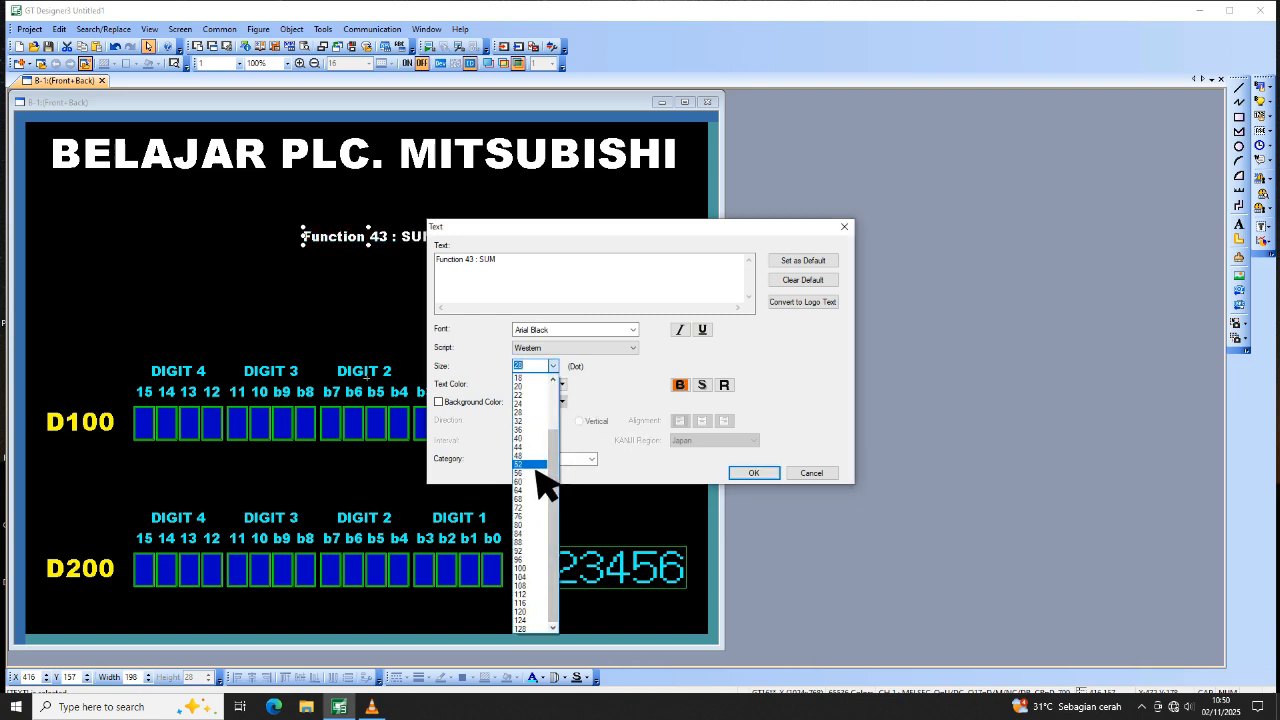
{"action": "left_click", "coordinate": [533, 473]}
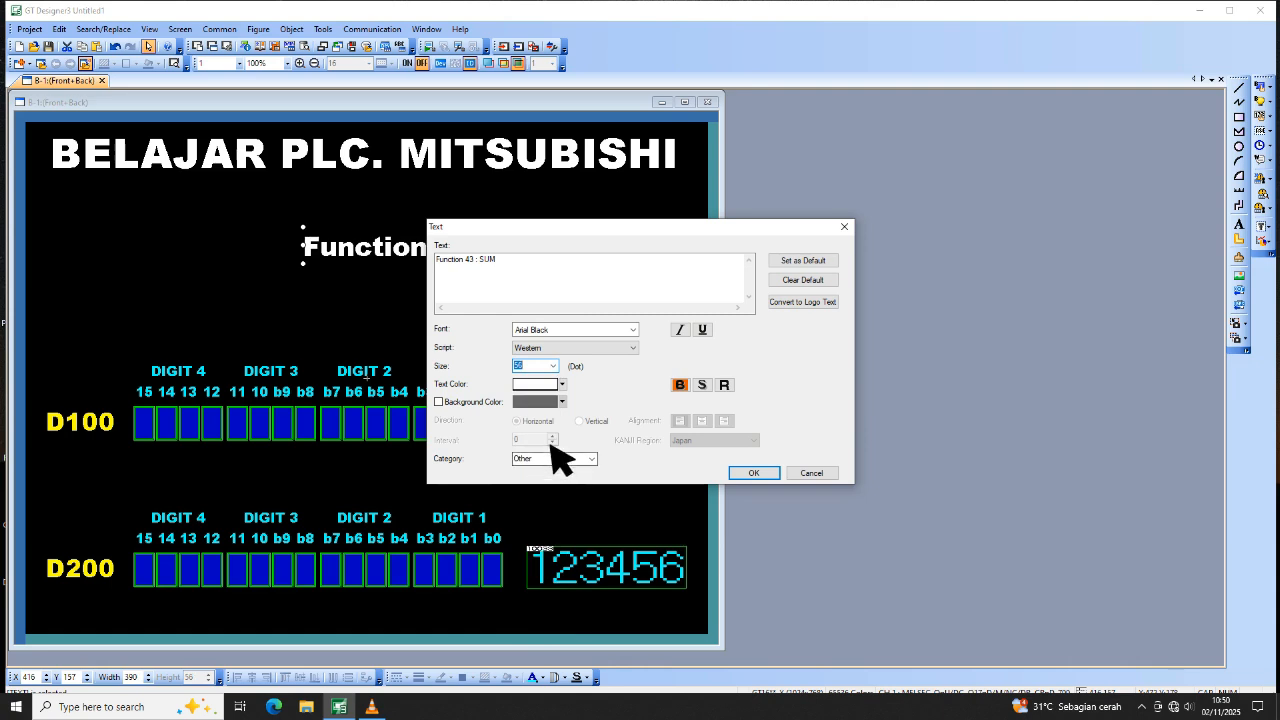
{"action": "left_click", "coordinate": [558, 370]}
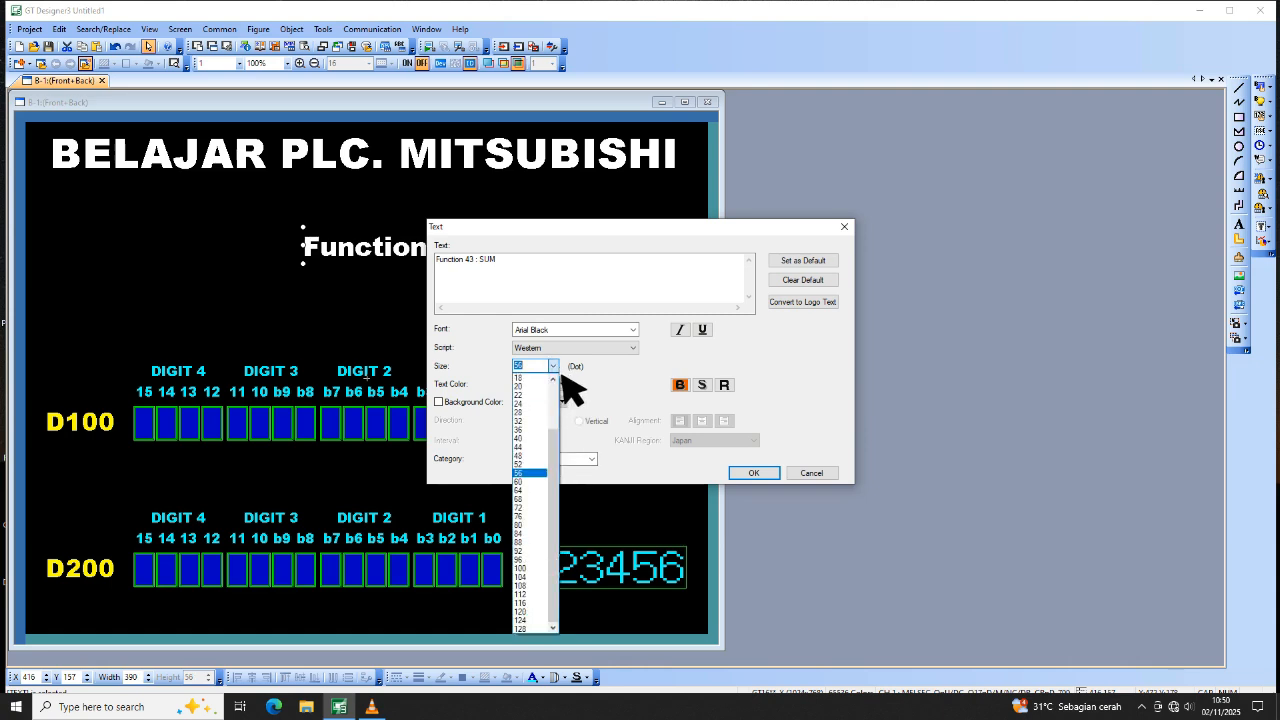
{"action": "left_click", "coordinate": [532, 498]}
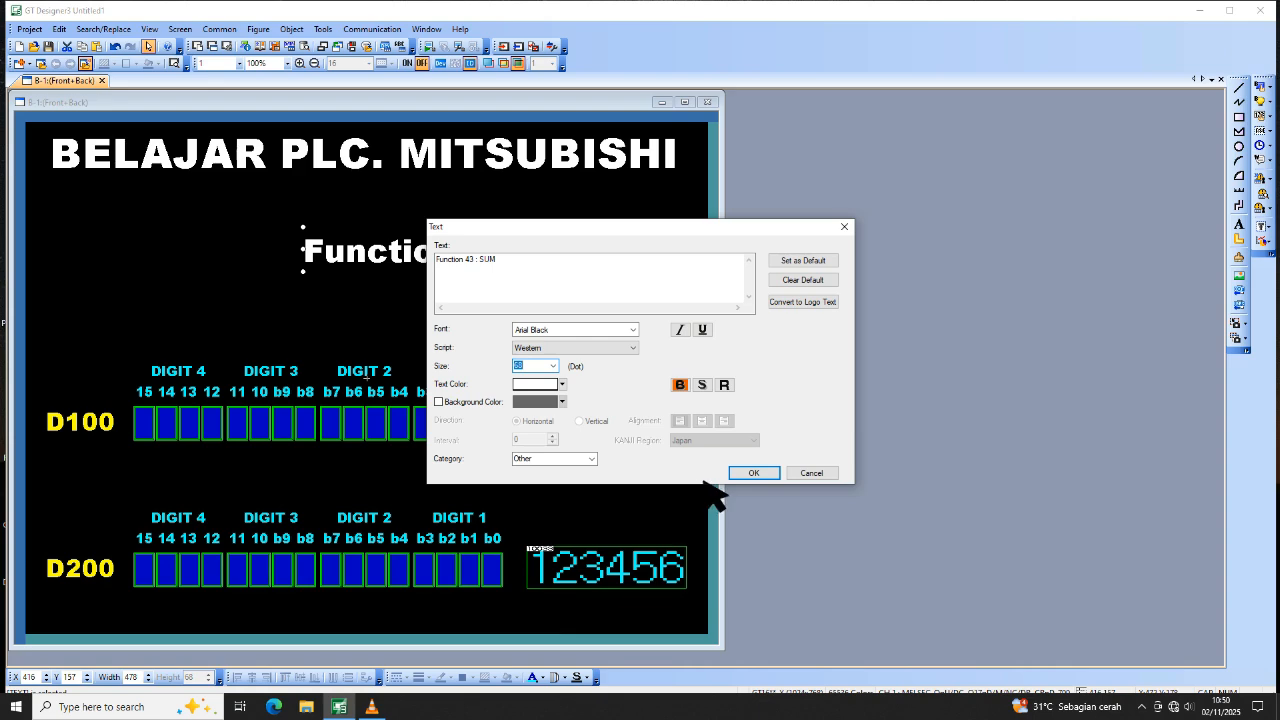
{"action": "left_click", "coordinate": [752, 474]}
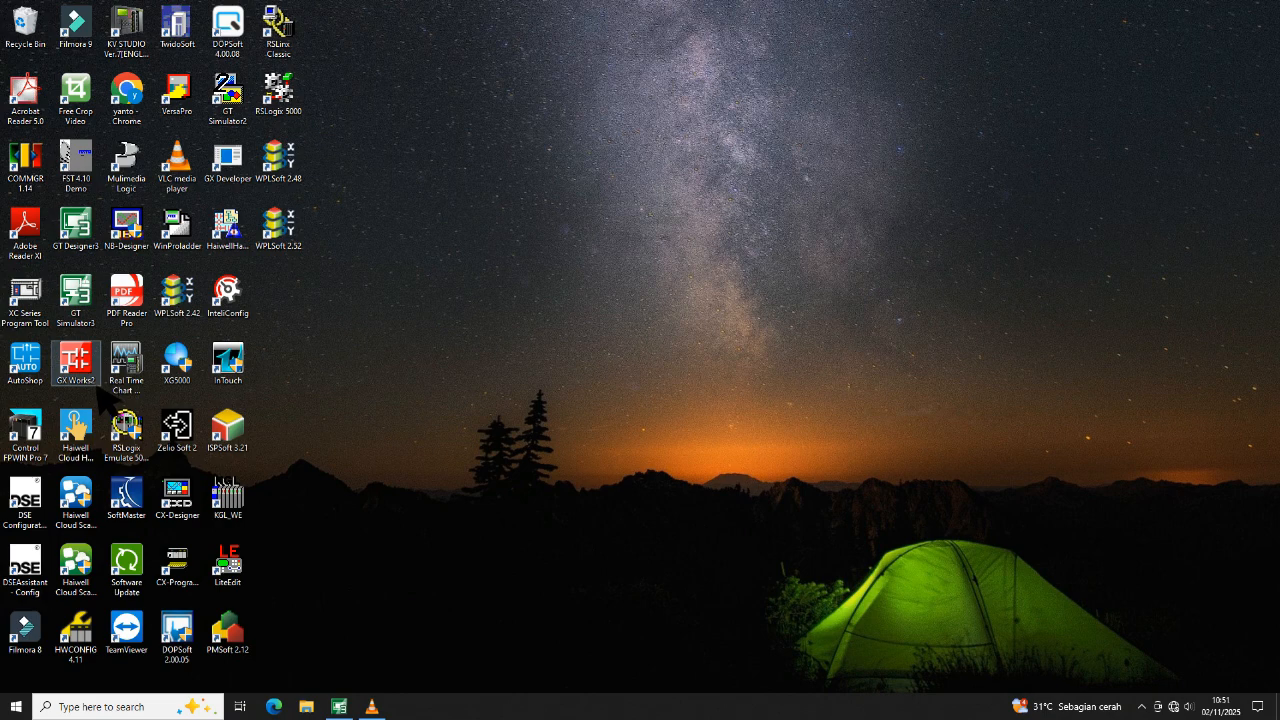
Launch GX Works2 and create a new Simple Project for FXCPU, type FX3U/FX3UC, in Ladder language.
{"action": "double_click", "coordinate": [98, 374]}
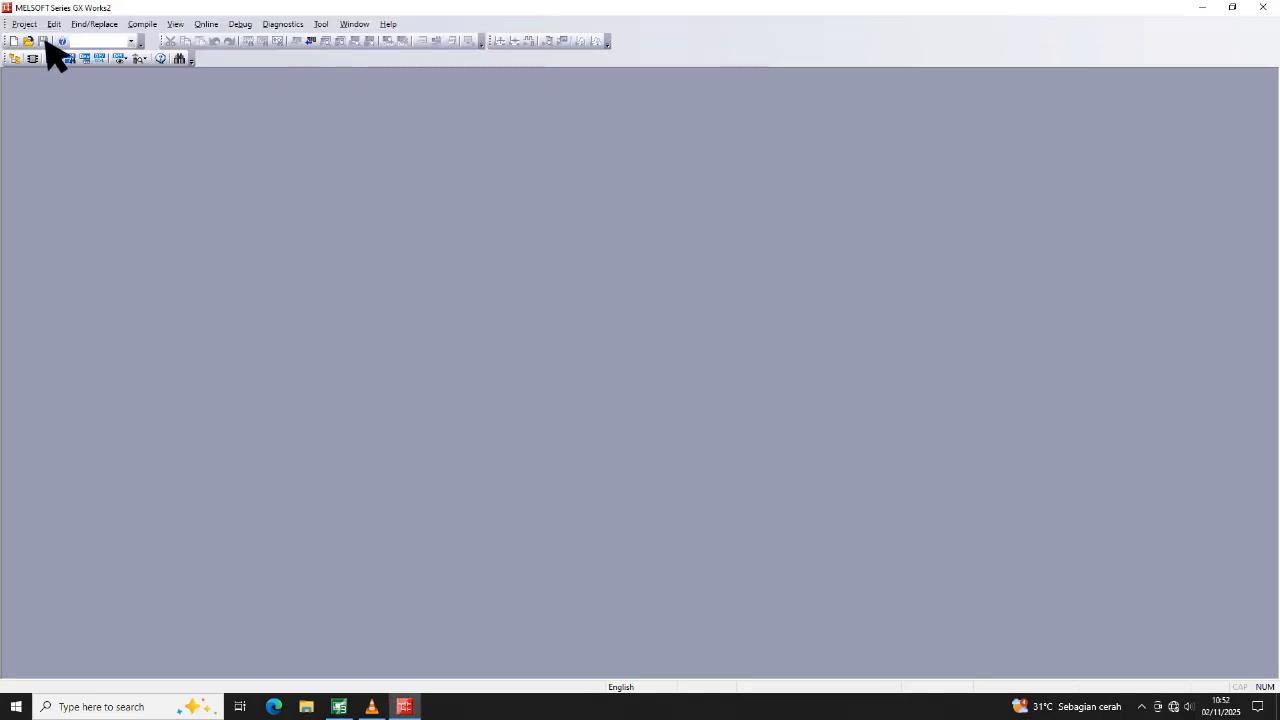
{"action": "left_click", "coordinate": [24, 23]}
{"action": "left_click", "coordinate": [45, 37]}
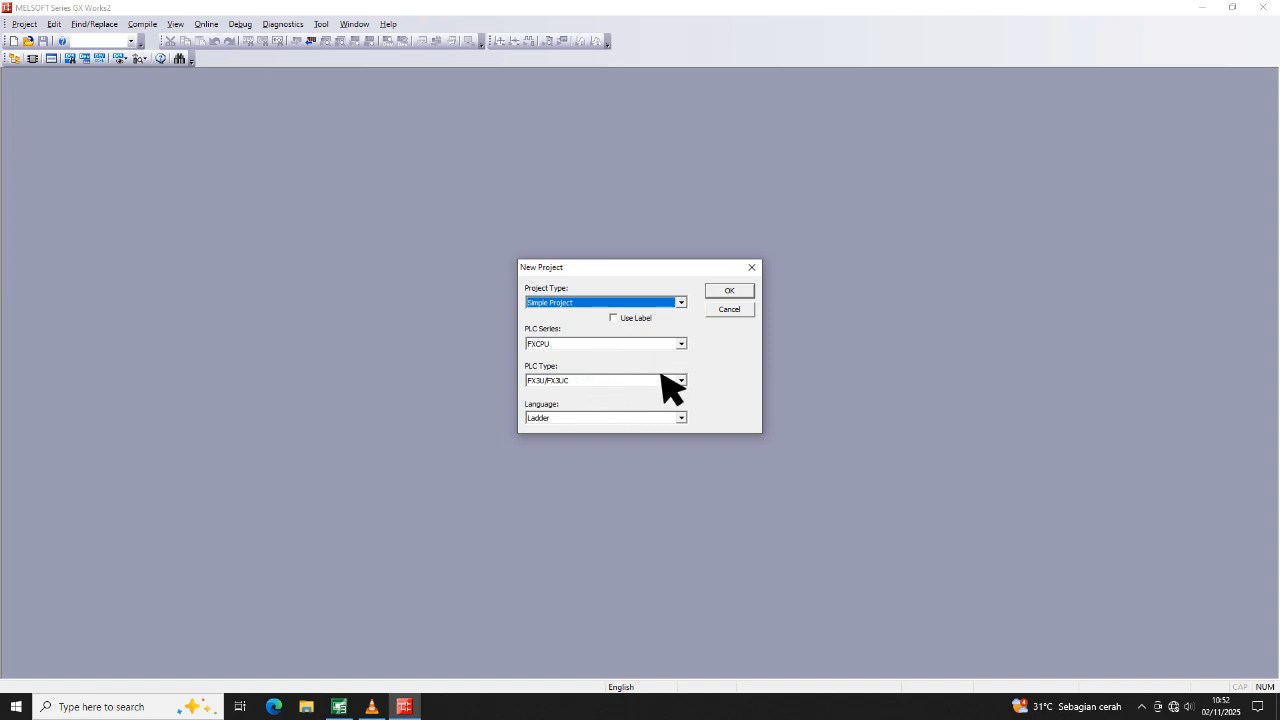
{"action": "left_click", "coordinate": [736, 295]}
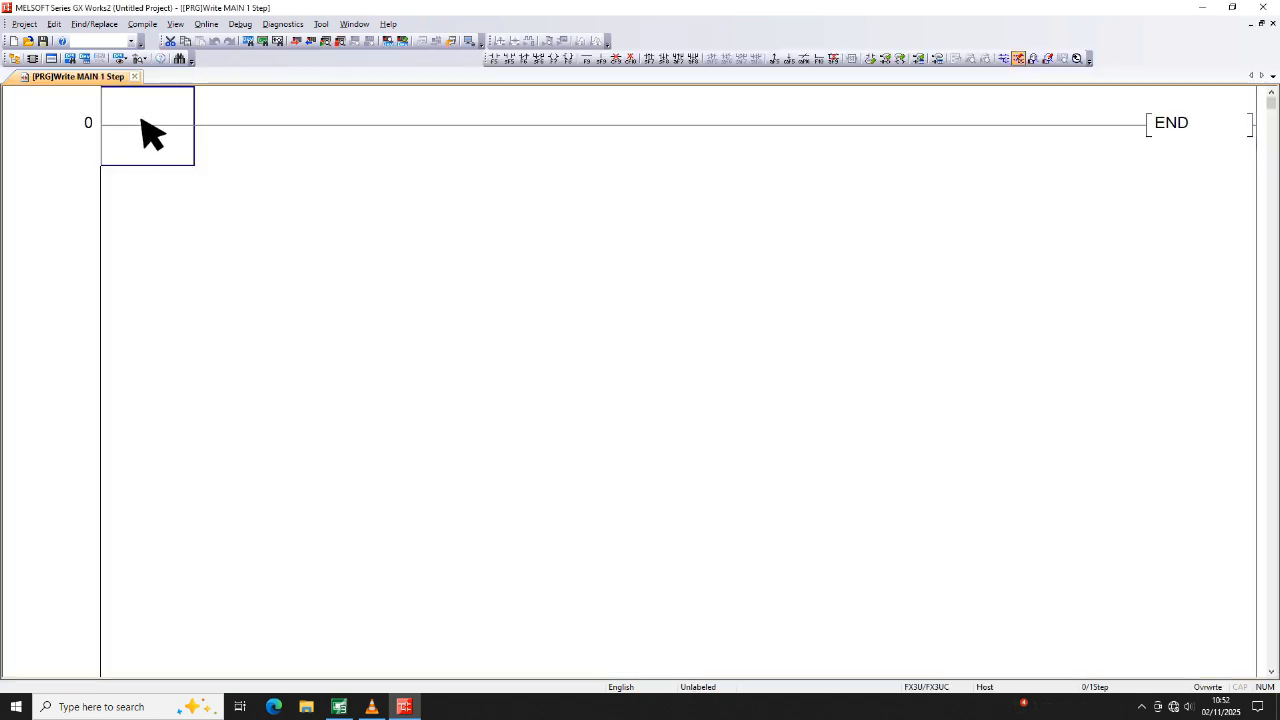
Add a ladder rung with a normally open X003 contact driving the application instruction SUM D100 D200.
{"action": "left_click", "coordinate": [495, 58]}
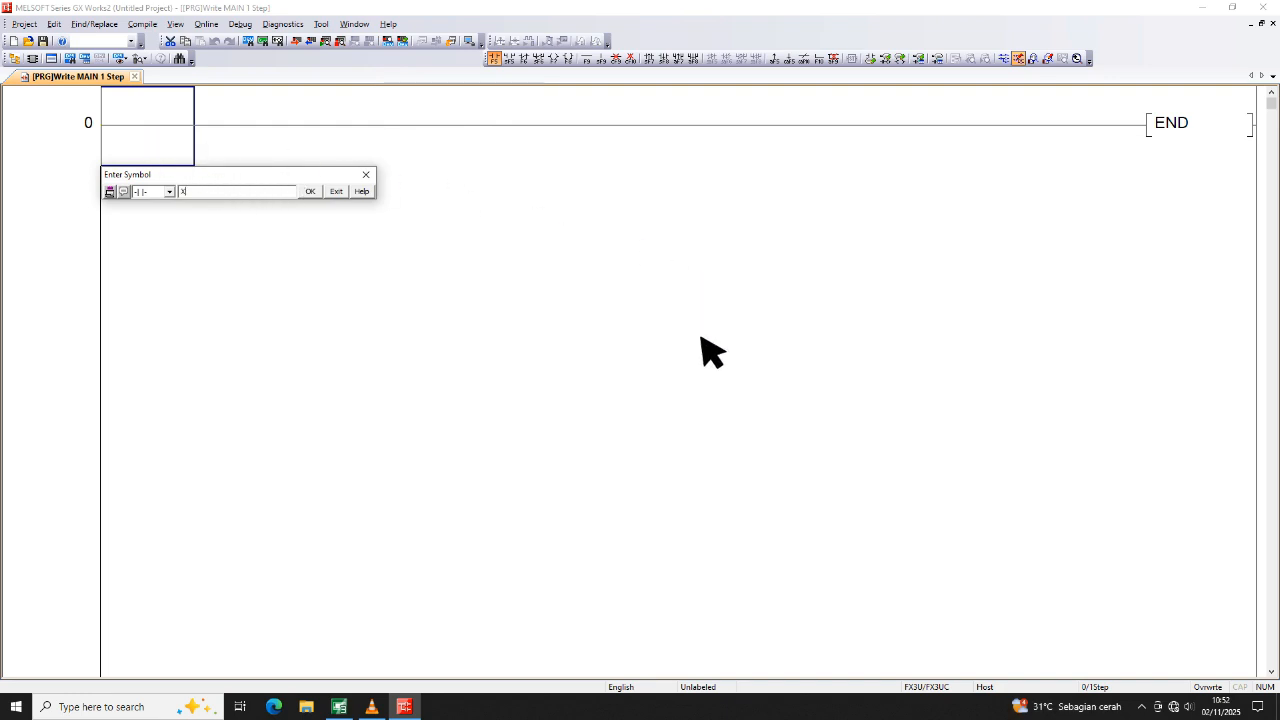
{"action": "key", "text": "Return"}
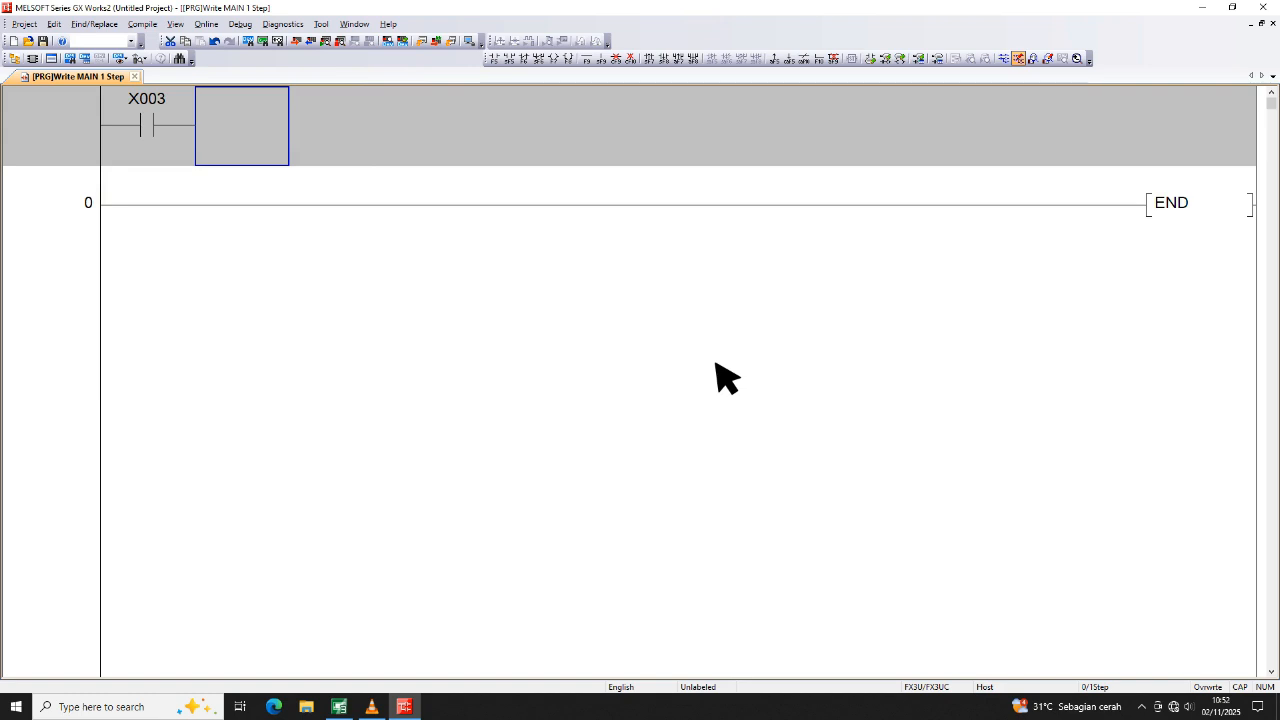
{"action": "left_click", "coordinate": [574, 60]}
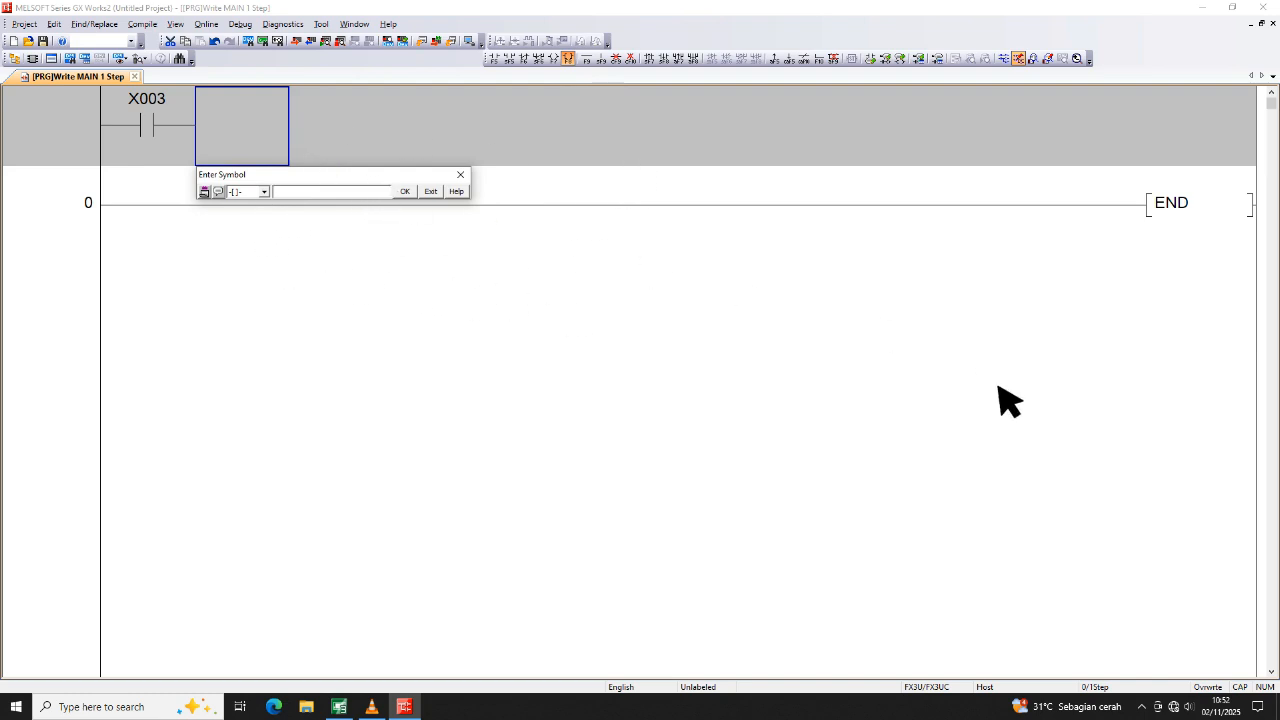
{"action": "type", "text": "SUM "}
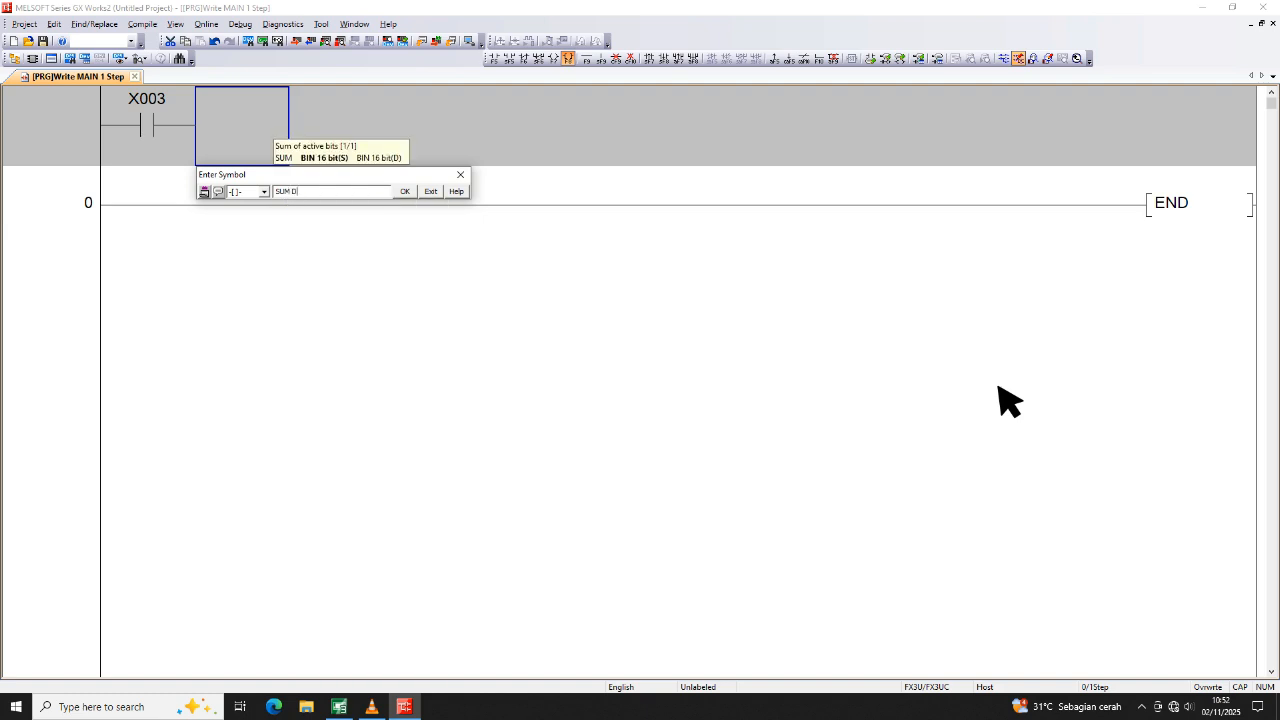
{"action": "type", "text": "D100 D200"}
{"action": "key", "text": "Return"}
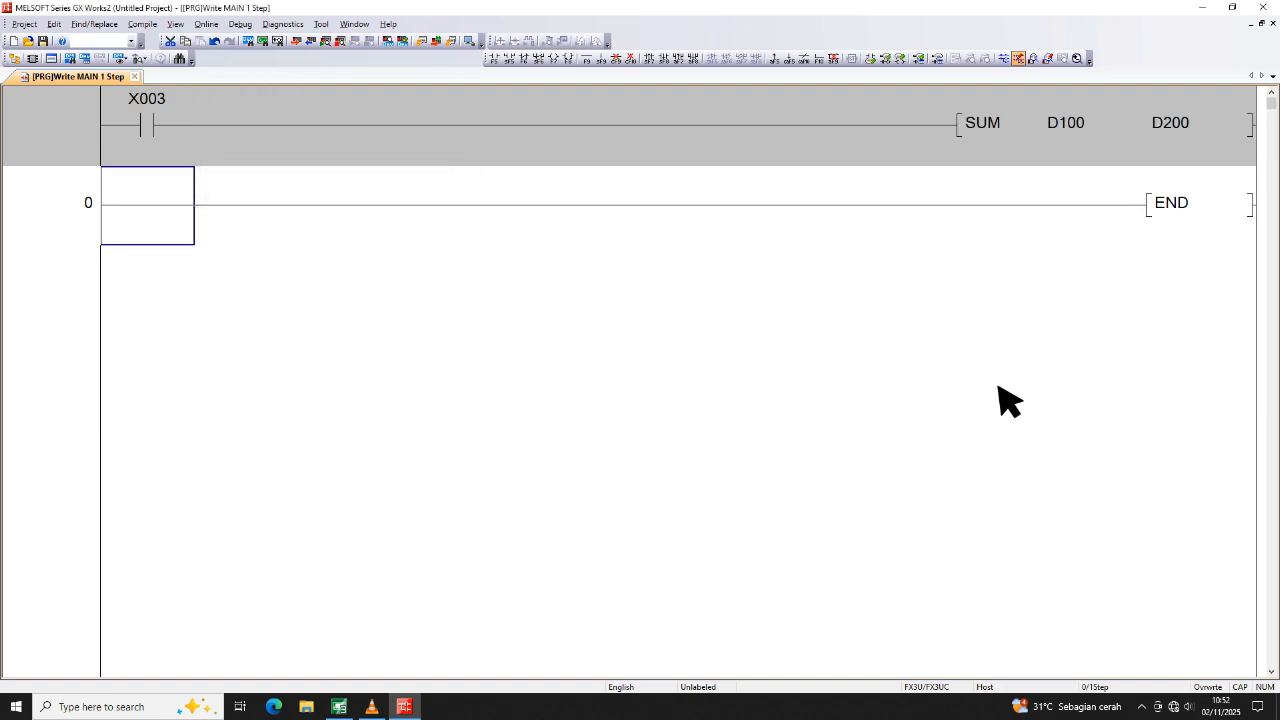
Build the ladder program and start its PLC simulation, minimising the simulator window.
{"action": "left_click", "coordinate": [154, 135]}
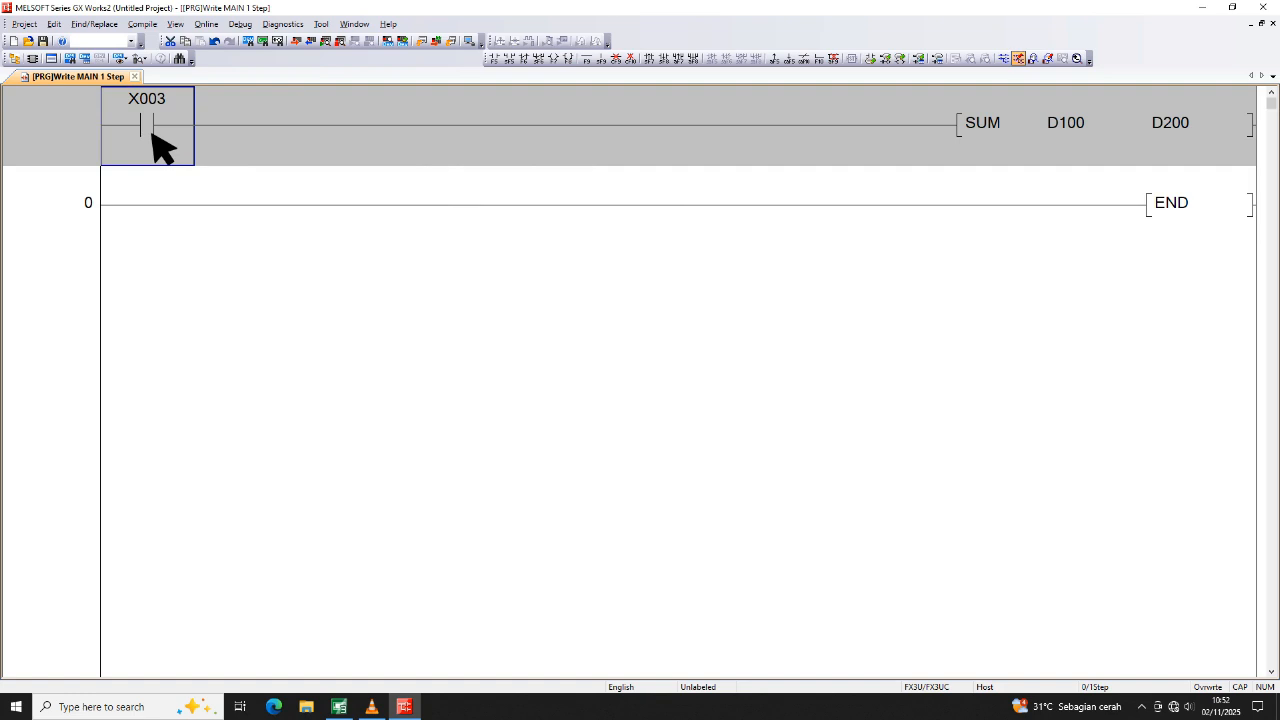
{"action": "left_click", "coordinate": [150, 25]}
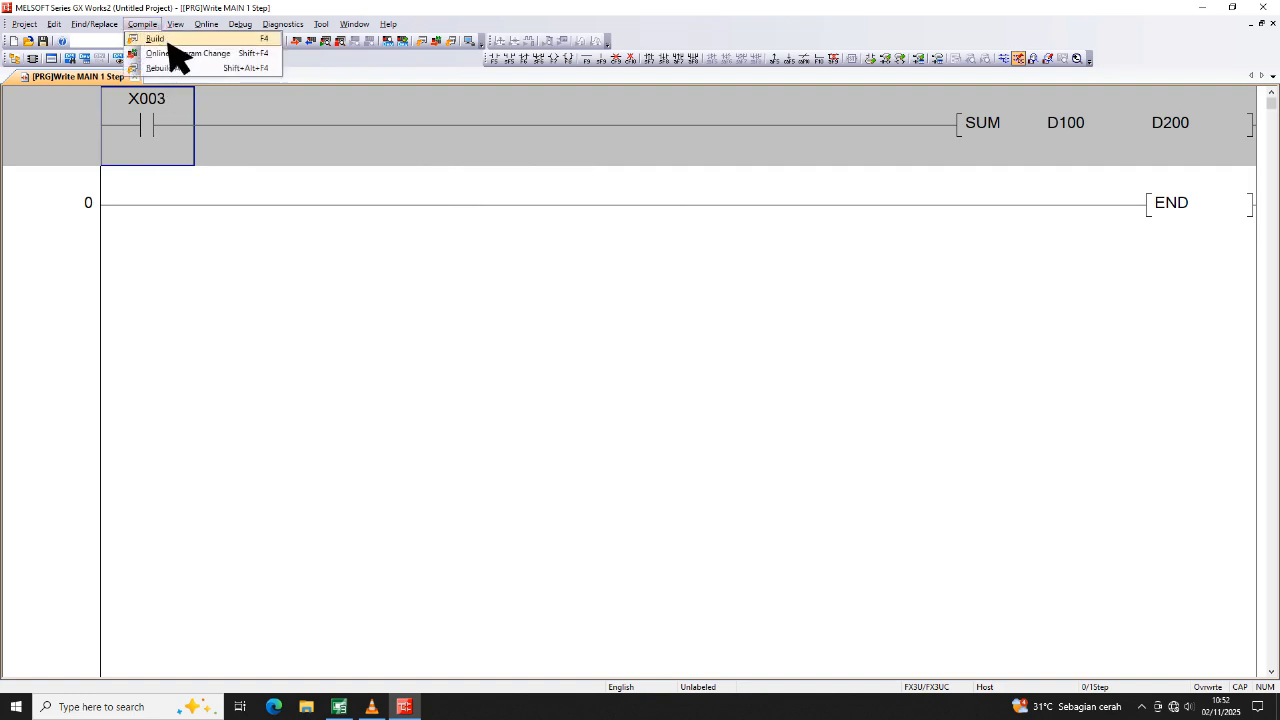
{"action": "left_click", "coordinate": [172, 47]}
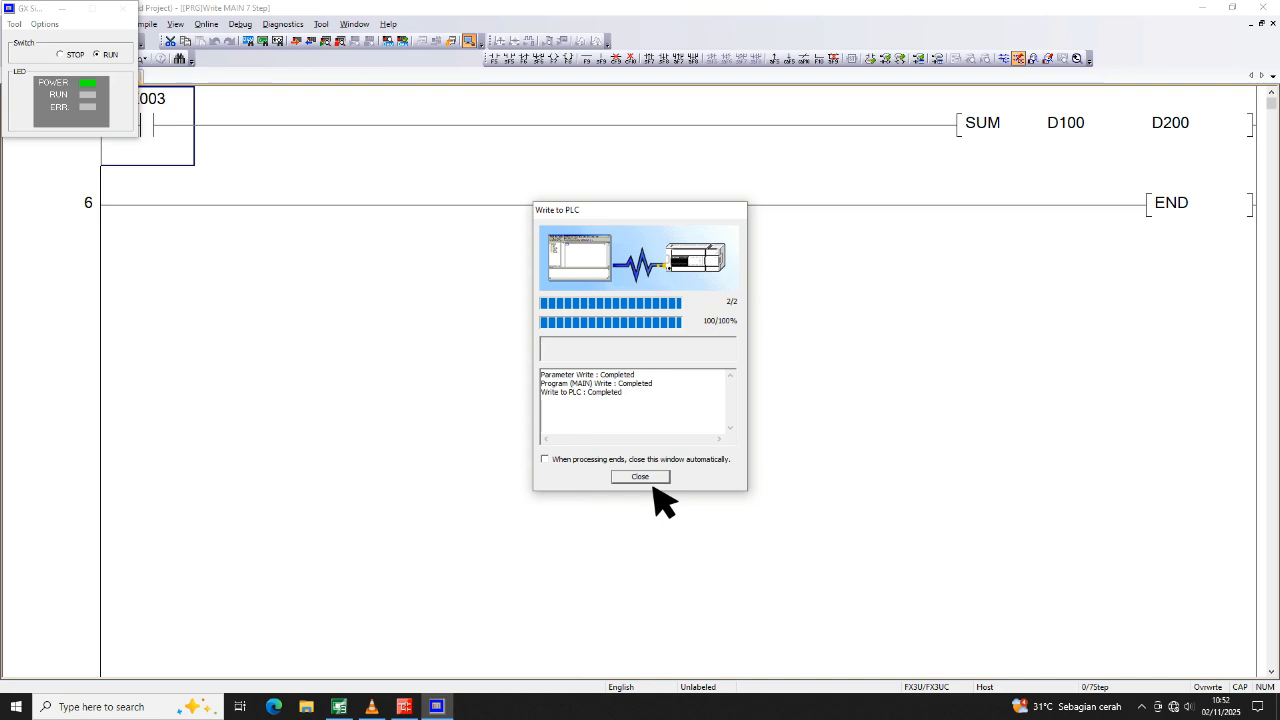
{"action": "left_click", "coordinate": [648, 477]}
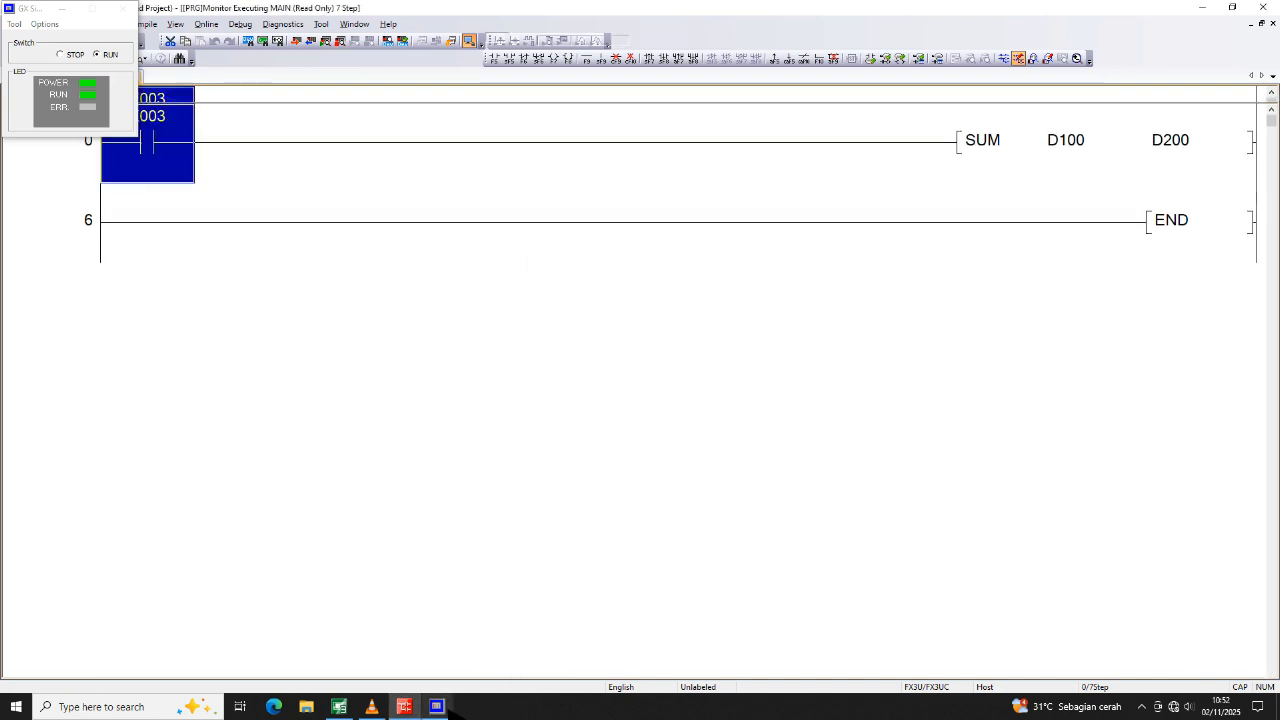
{"action": "left_click", "coordinate": [437, 706]}
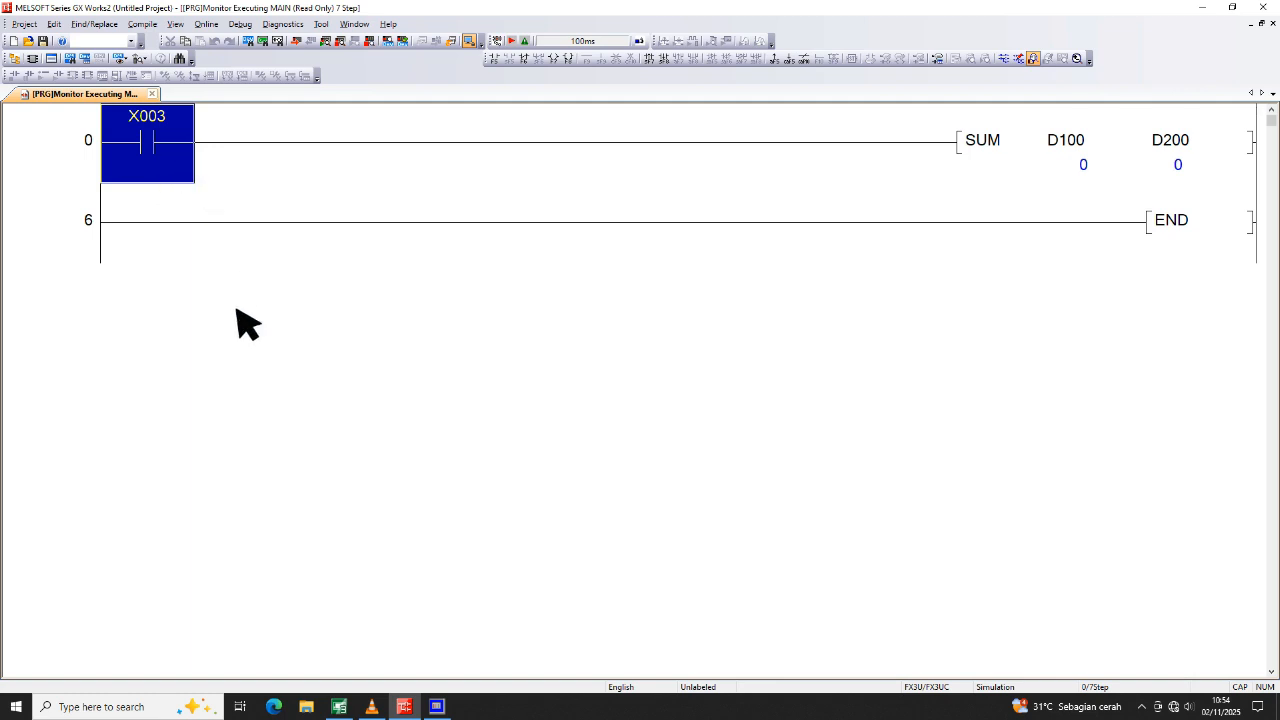
Switch to GT Designer3 and draw a bit switch about 63 by 66 dots above the D100 label, at about X 43, Y 312.
{"action": "left_click", "coordinate": [340, 707]}
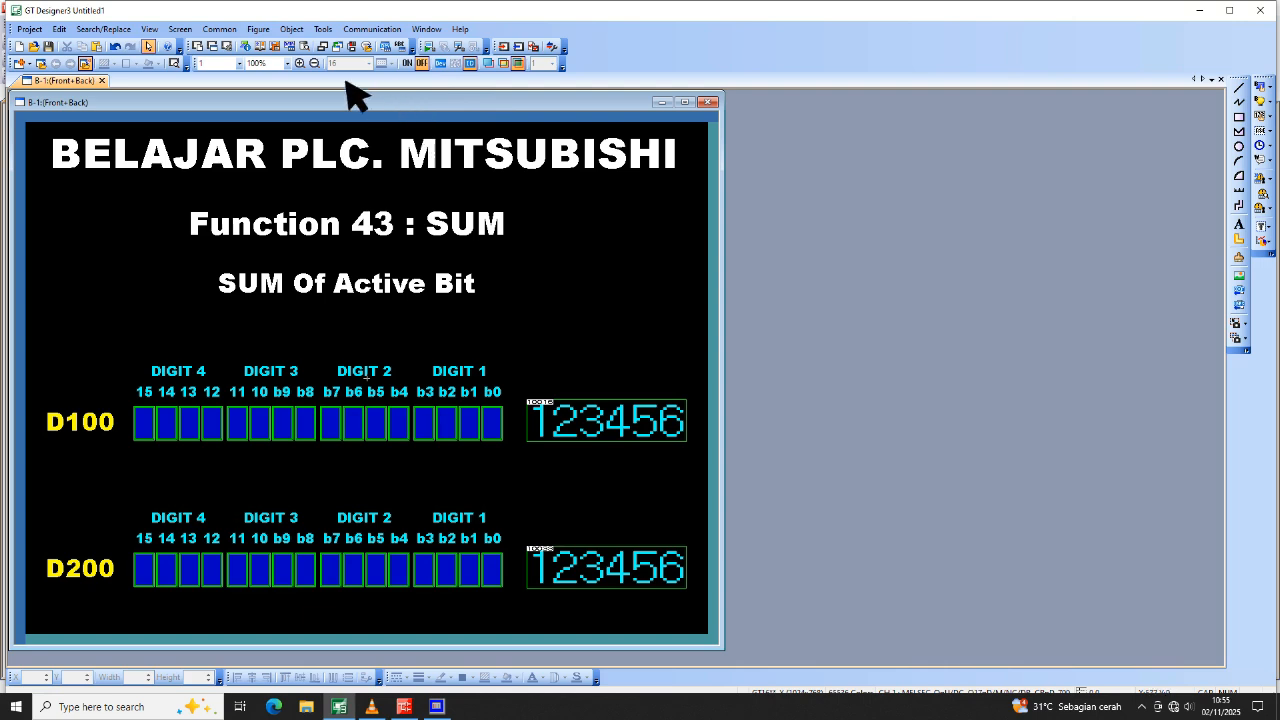
{"action": "left_click", "coordinate": [298, 30]}
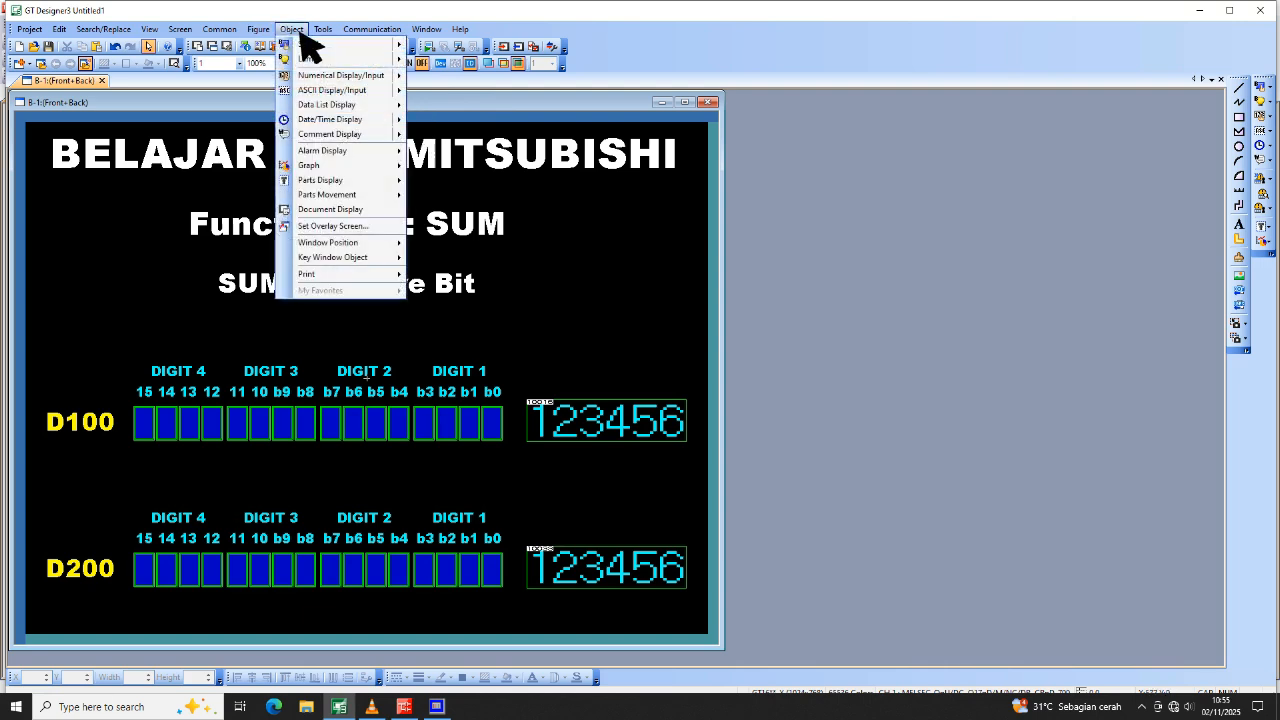
{"action": "mouse_move", "coordinate": [326, 46]}
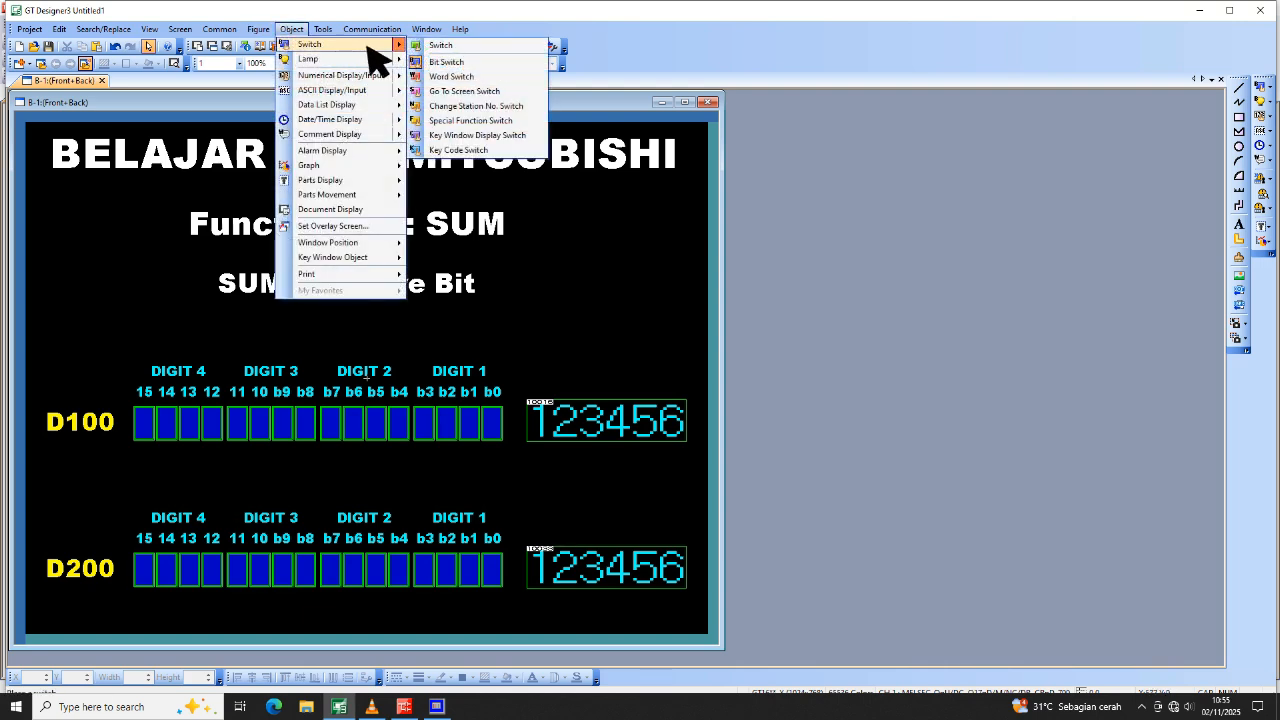
{"action": "left_click", "coordinate": [451, 77]}
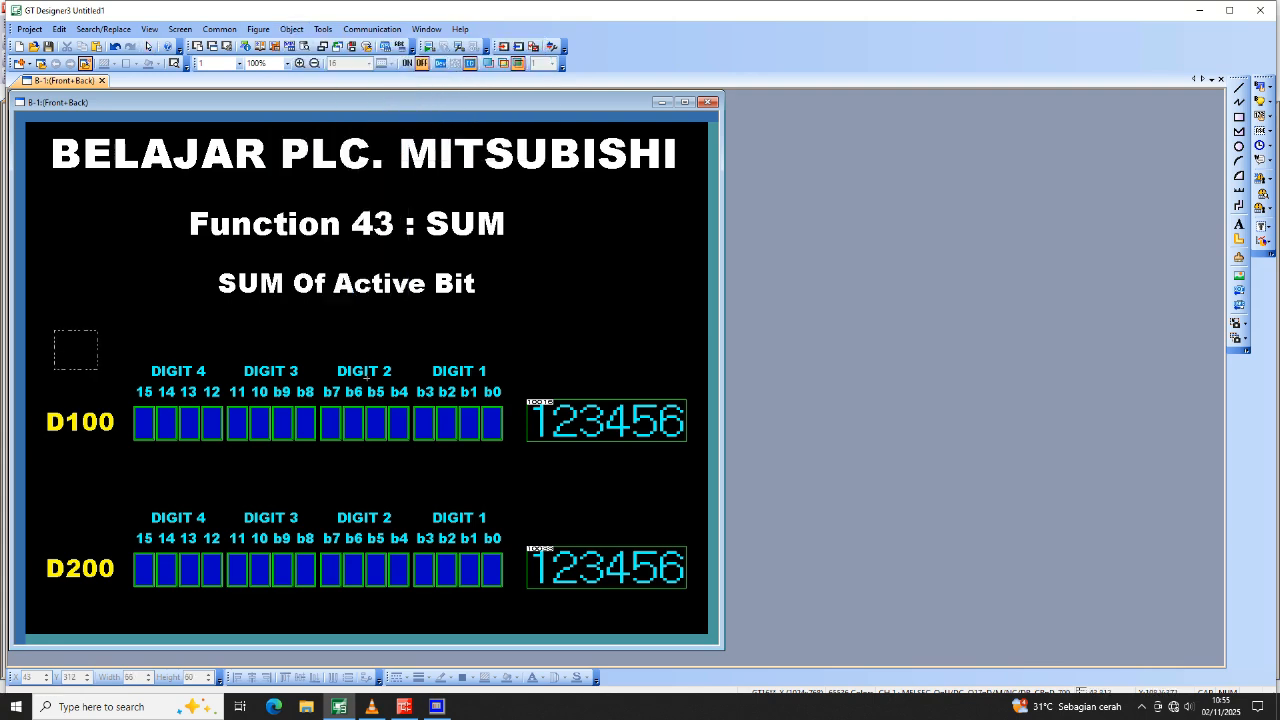
{"action": "left_click_drag", "start_coordinate": [54, 330], "coordinate": [96, 374]}
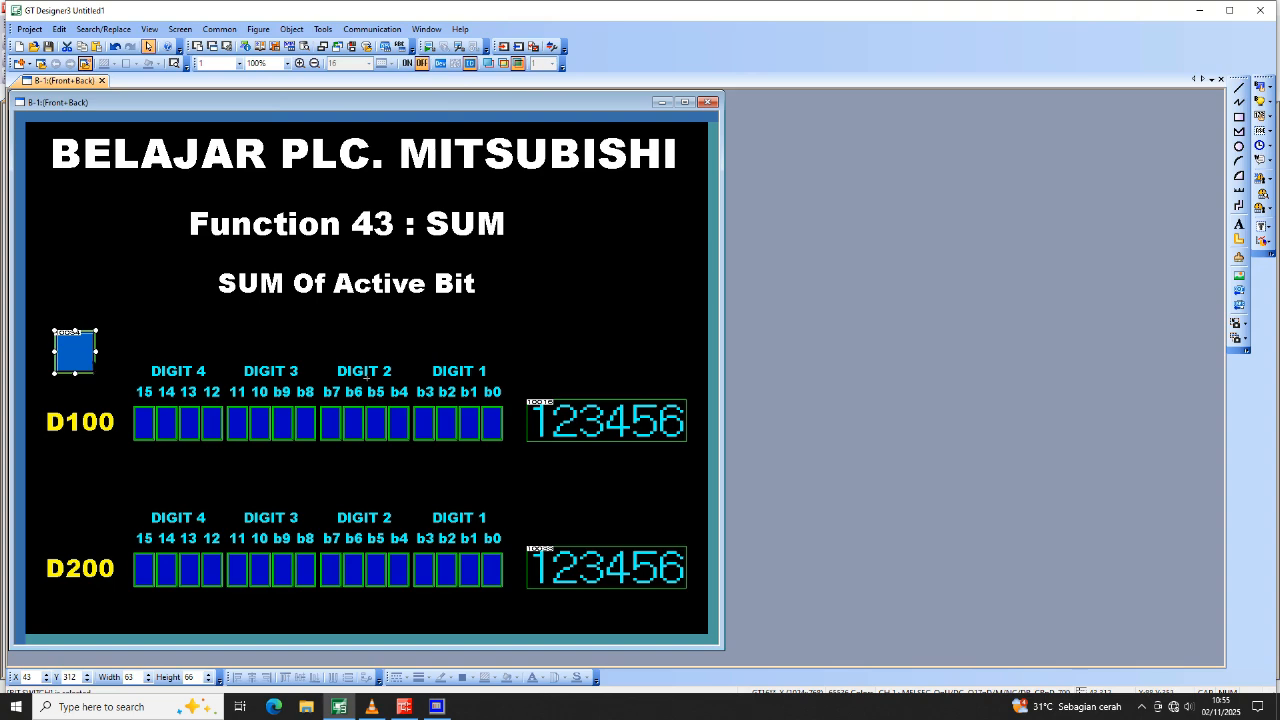
Assign device X0003 to the new bit switch and deselect it.
{"action": "double_click", "coordinate": [84, 356]}
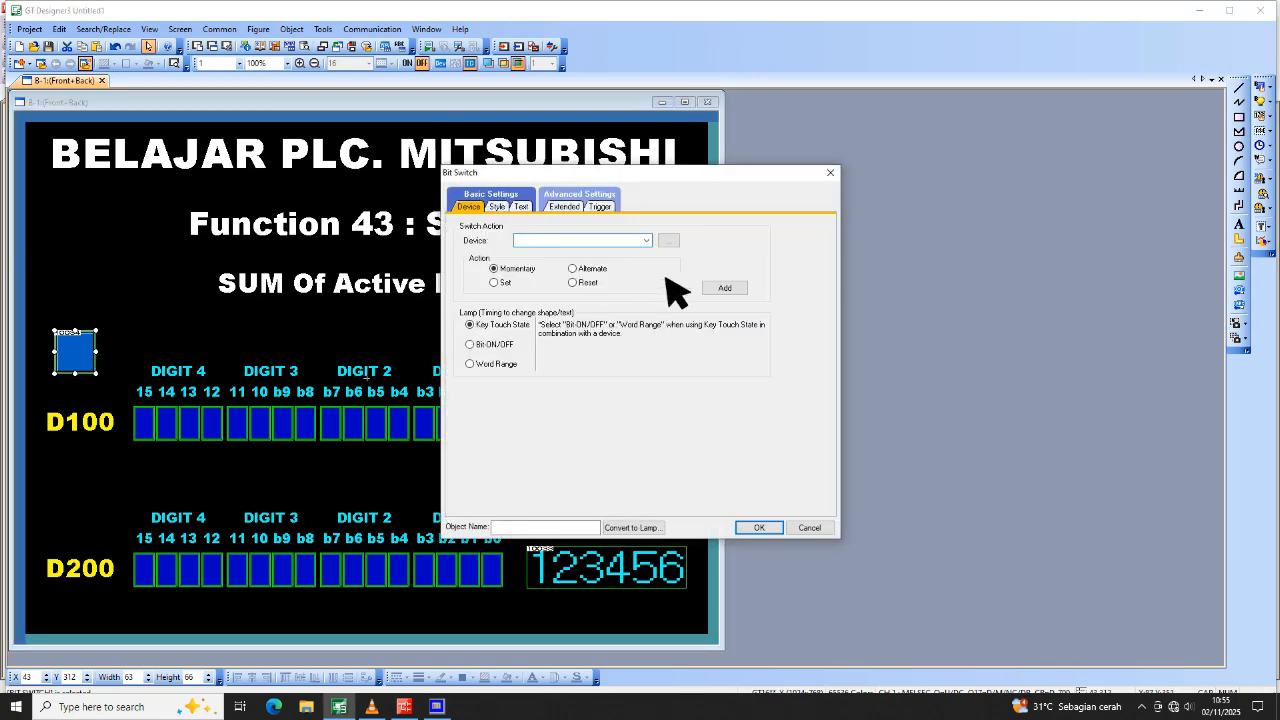
{"action": "left_click", "coordinate": [676, 241]}
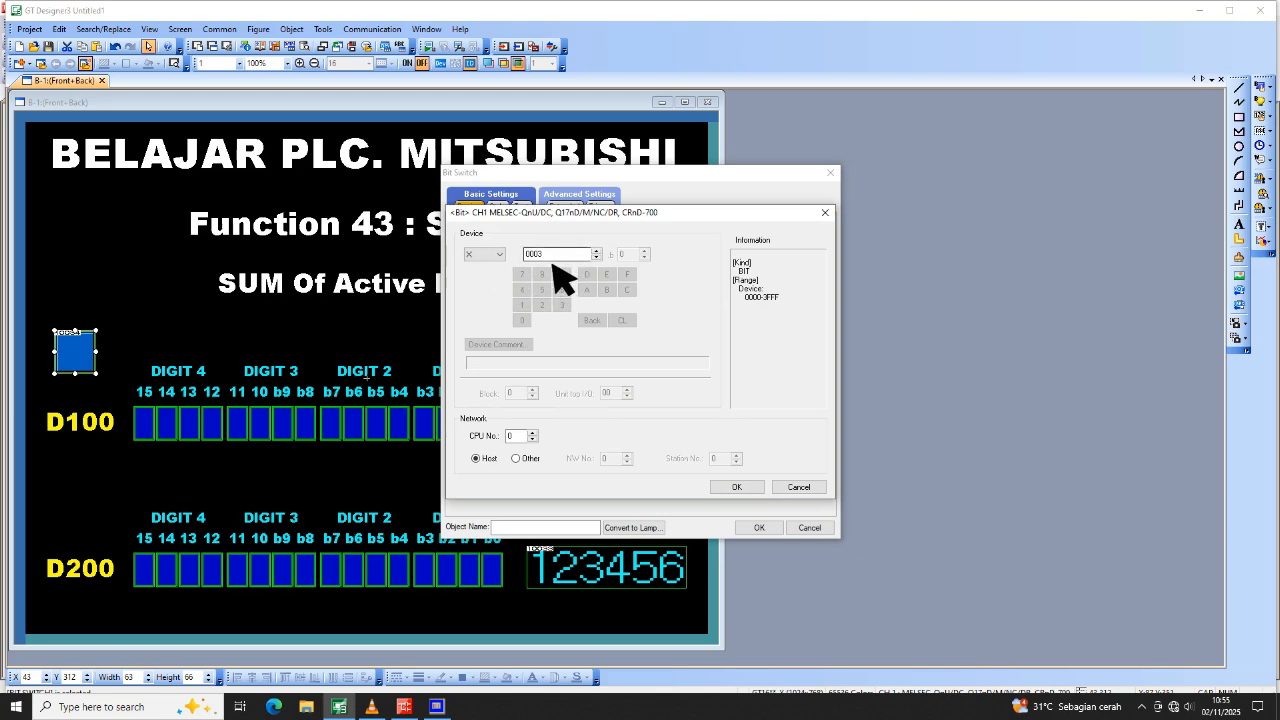
{"action": "left_click", "coordinate": [747, 489]}
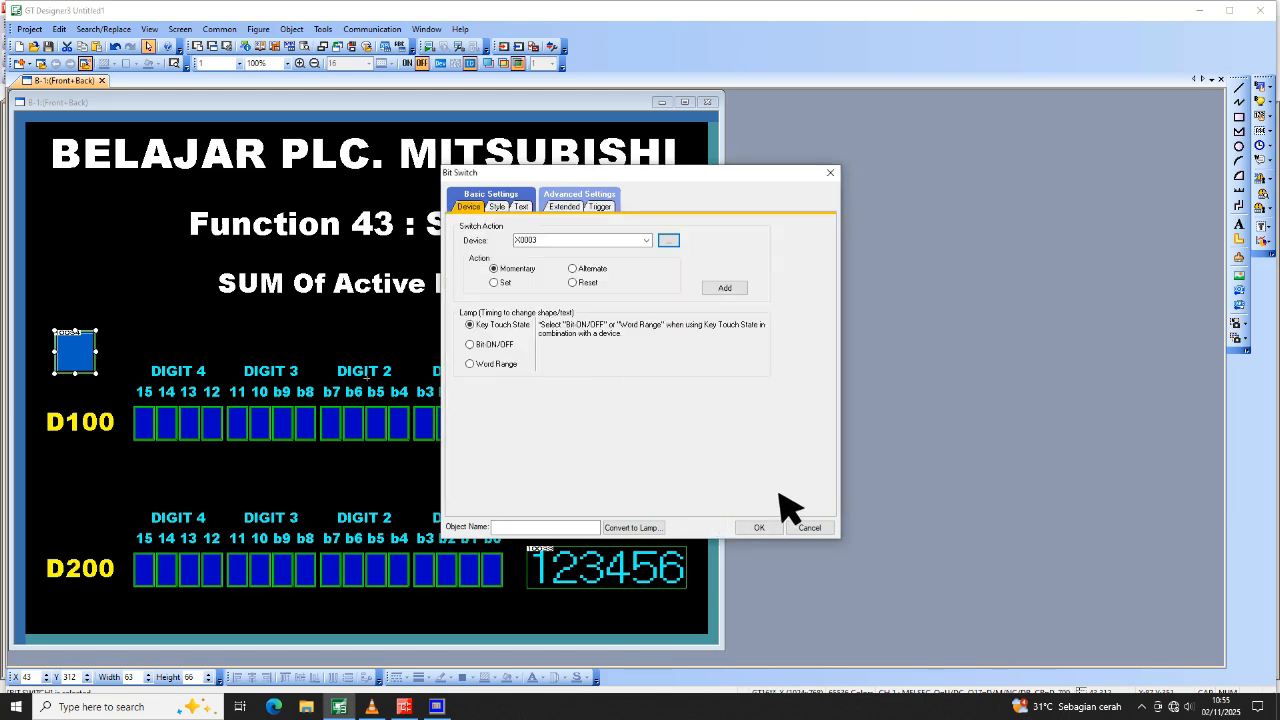
{"action": "left_click", "coordinate": [769, 531]}
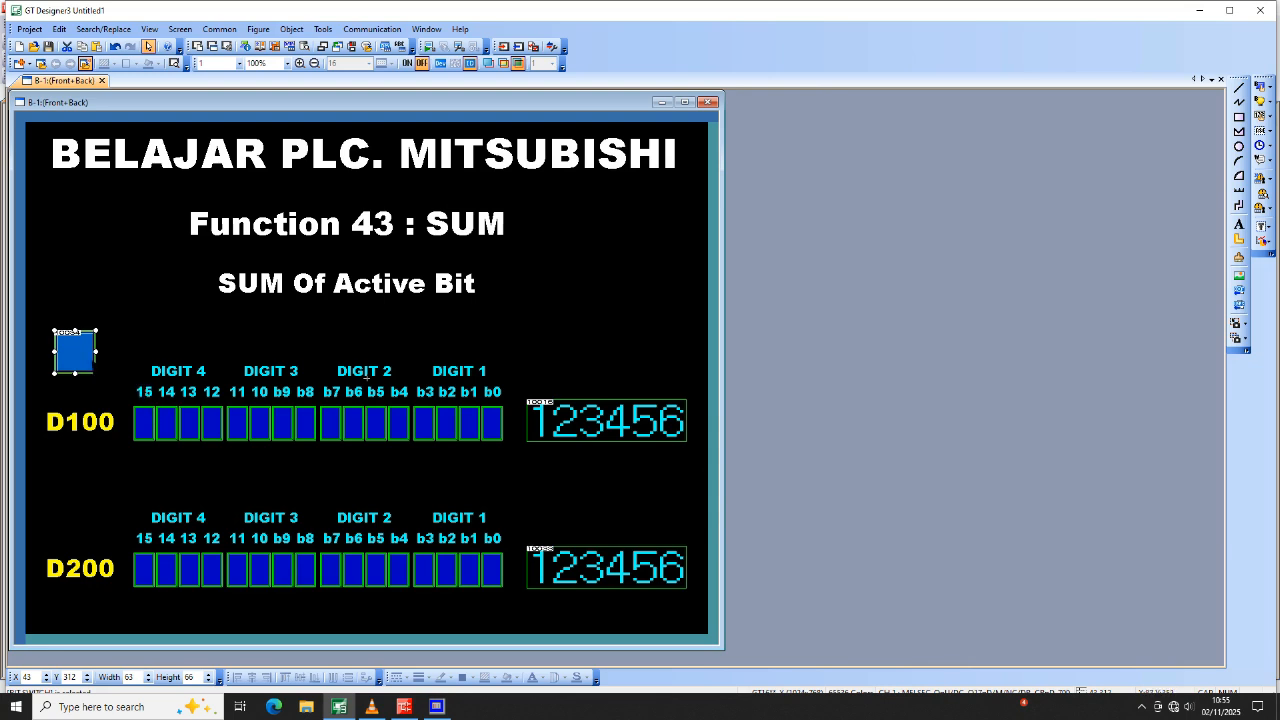
{"action": "key", "text": "Escape"}
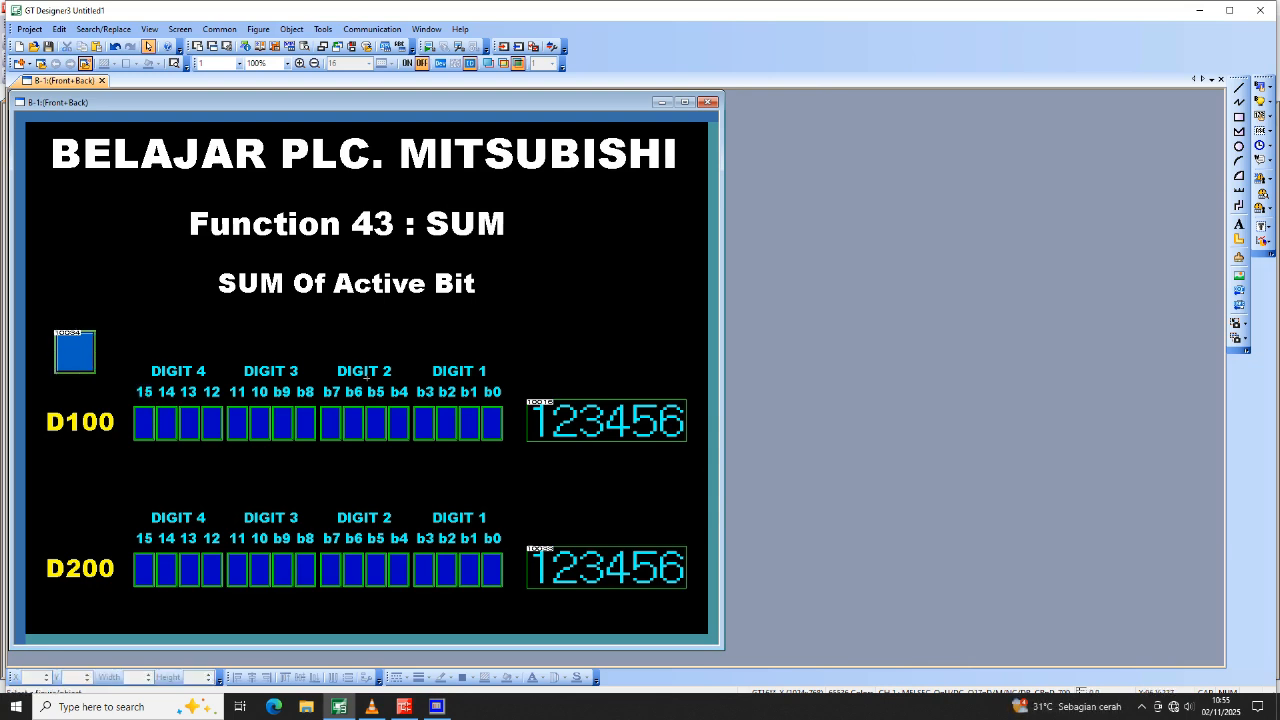
Set the HMI simulator's connection to GX Simulator2 and activate the simulator.
{"action": "left_click", "coordinate": [326, 30]}
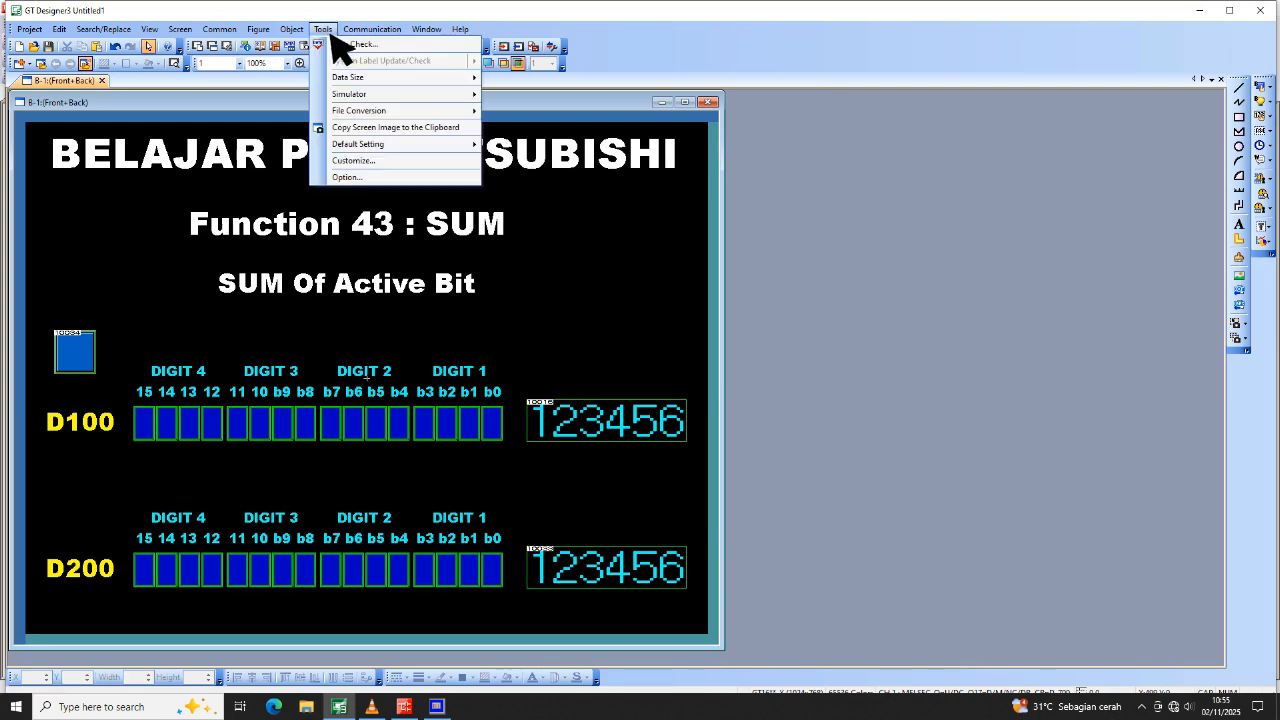
{"action": "mouse_move", "coordinate": [365, 94]}
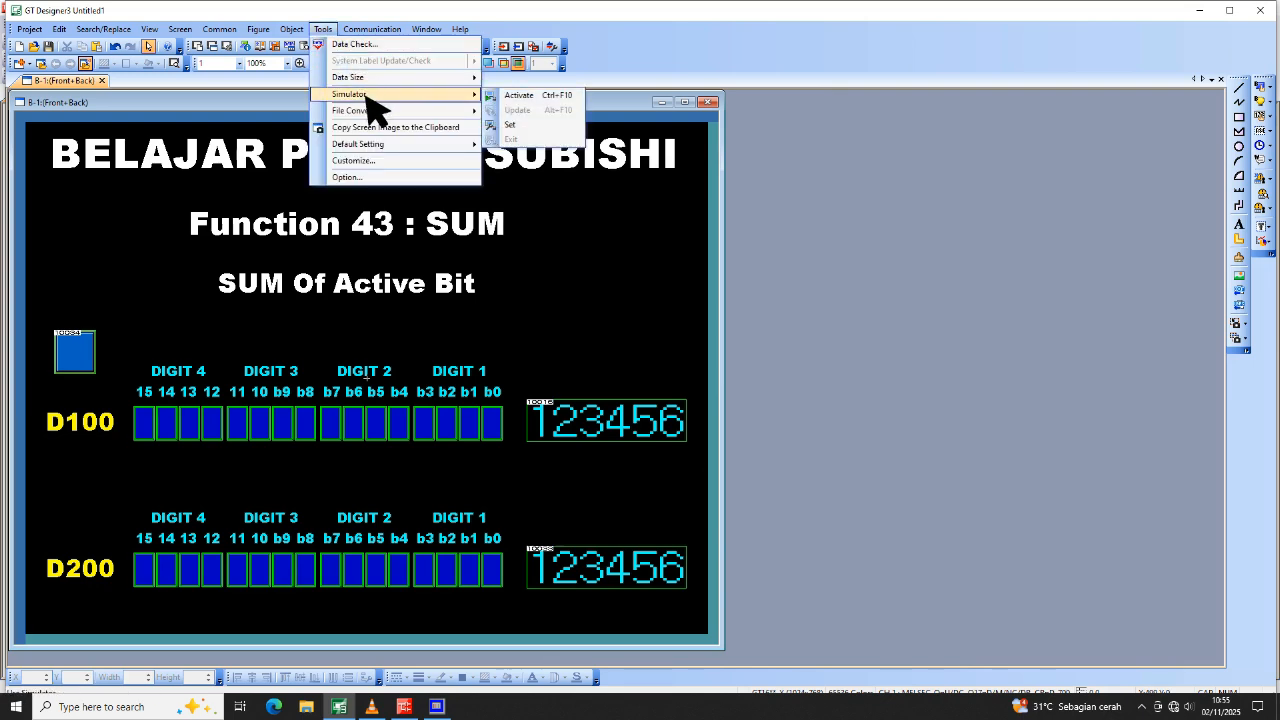
{"action": "left_click", "coordinate": [527, 126]}
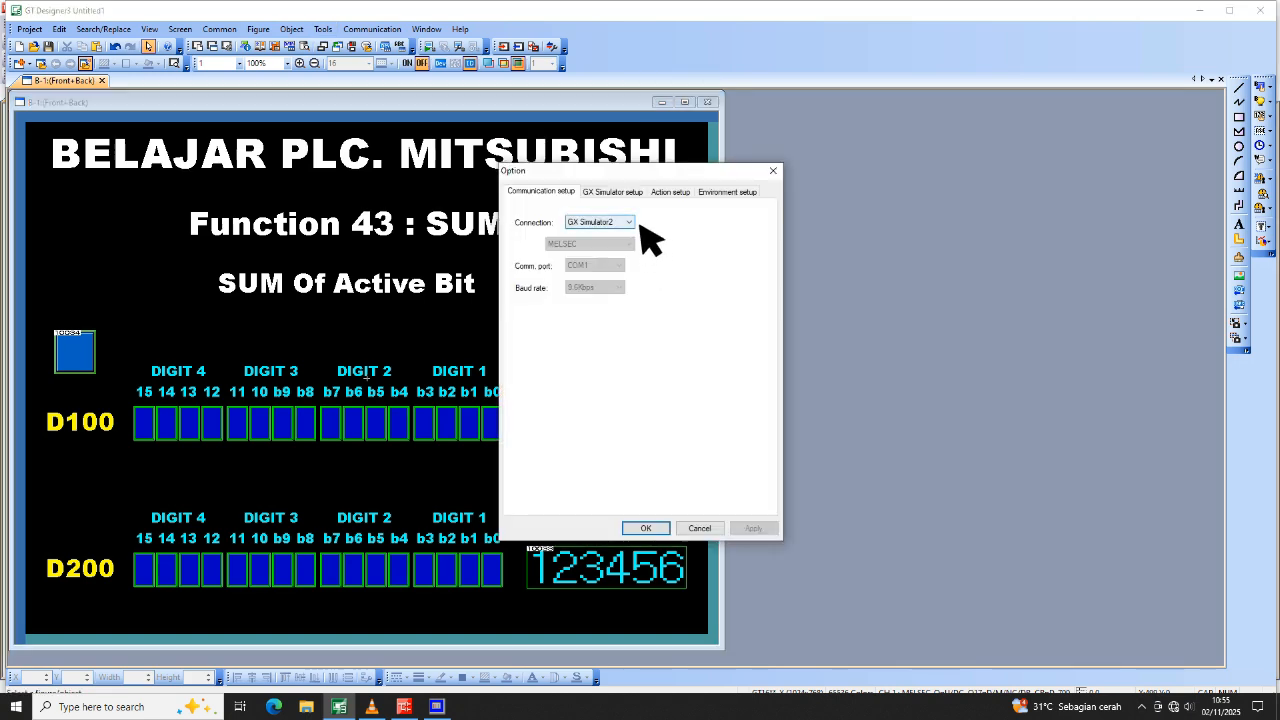
{"action": "left_click", "coordinate": [628, 222]}
{"action": "left_click", "coordinate": [600, 242]}
{"action": "left_click", "coordinate": [645, 528]}
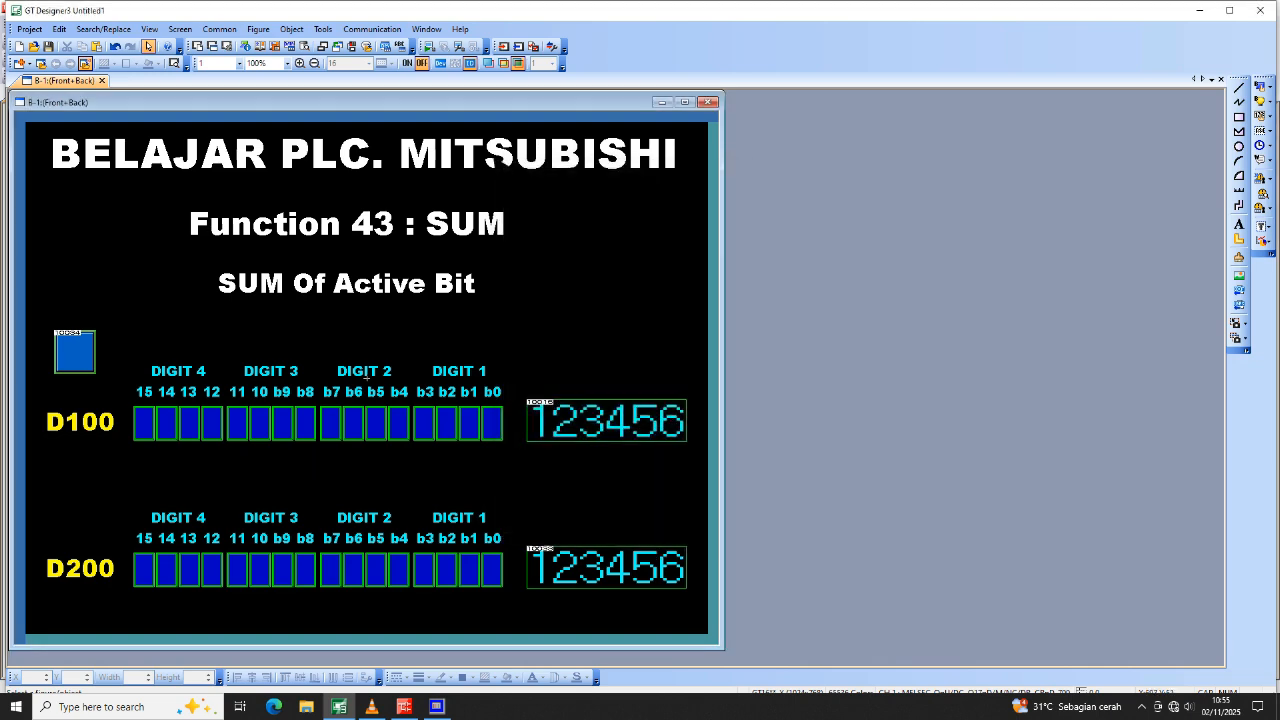
{"action": "left_click", "coordinate": [438, 50]}
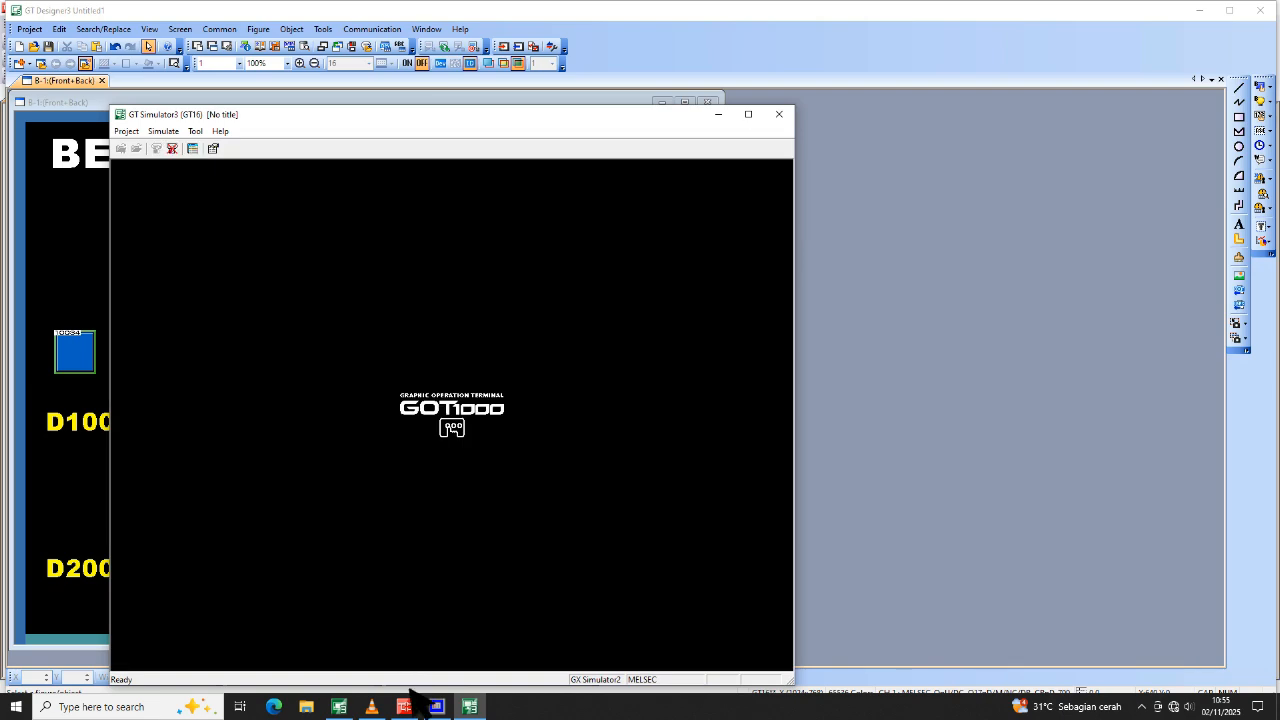
Bring up the GX Works2 ladder monitor with GT Simulator3 in front, and move the simulator window so the X003 contact and SUM instruction stay visible.
{"action": "left_click", "coordinate": [436, 706]}
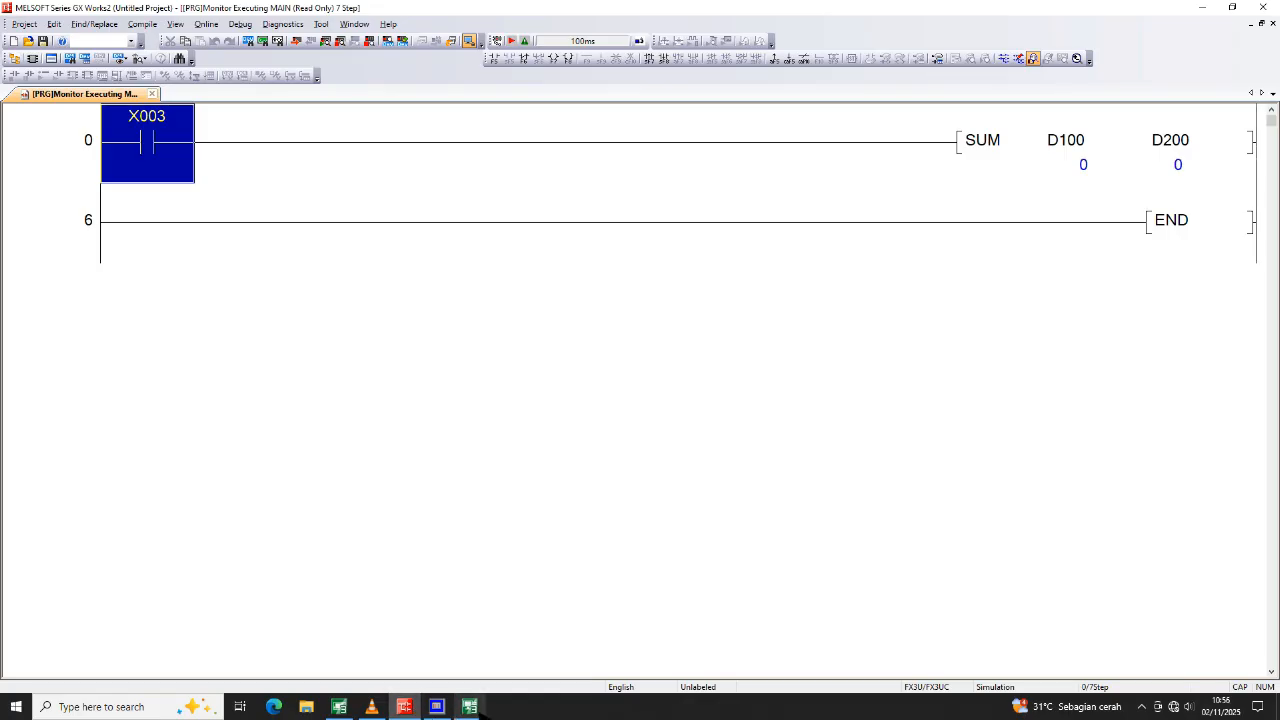
{"action": "left_click", "coordinate": [486, 680]}
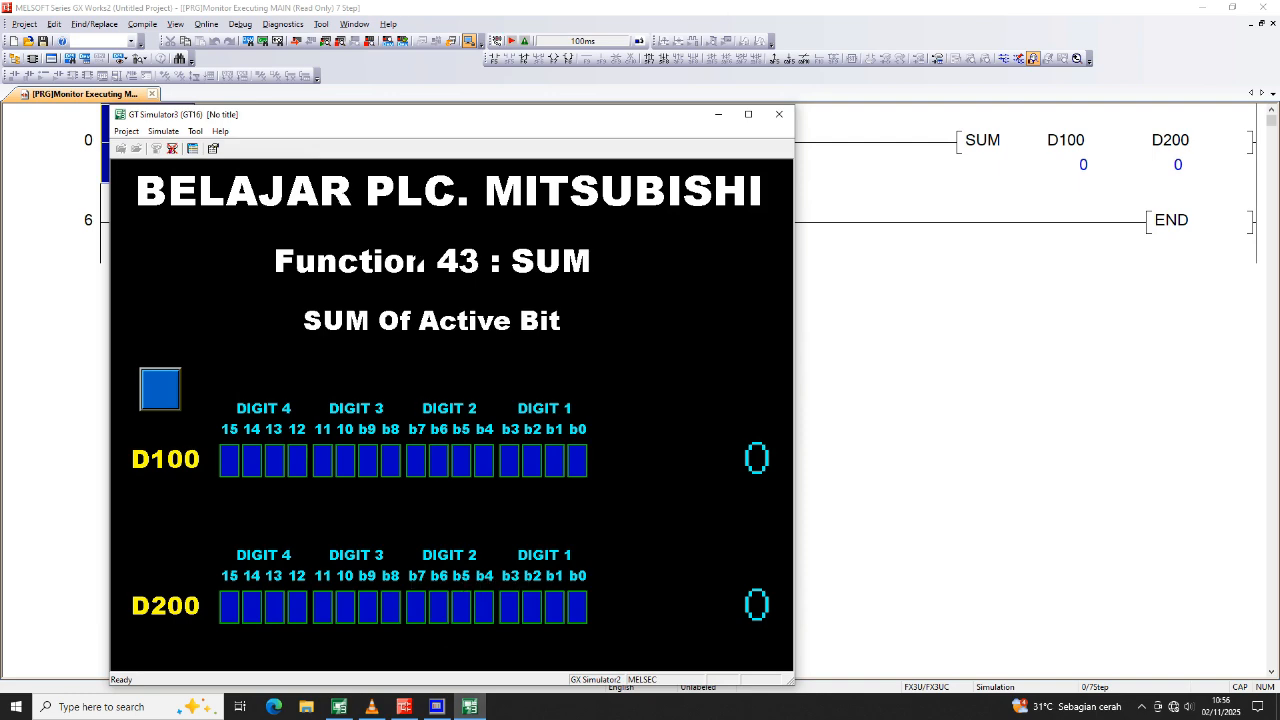
{"action": "left_click_drag", "start_coordinate": [325, 122], "coordinate": [463, 68]}
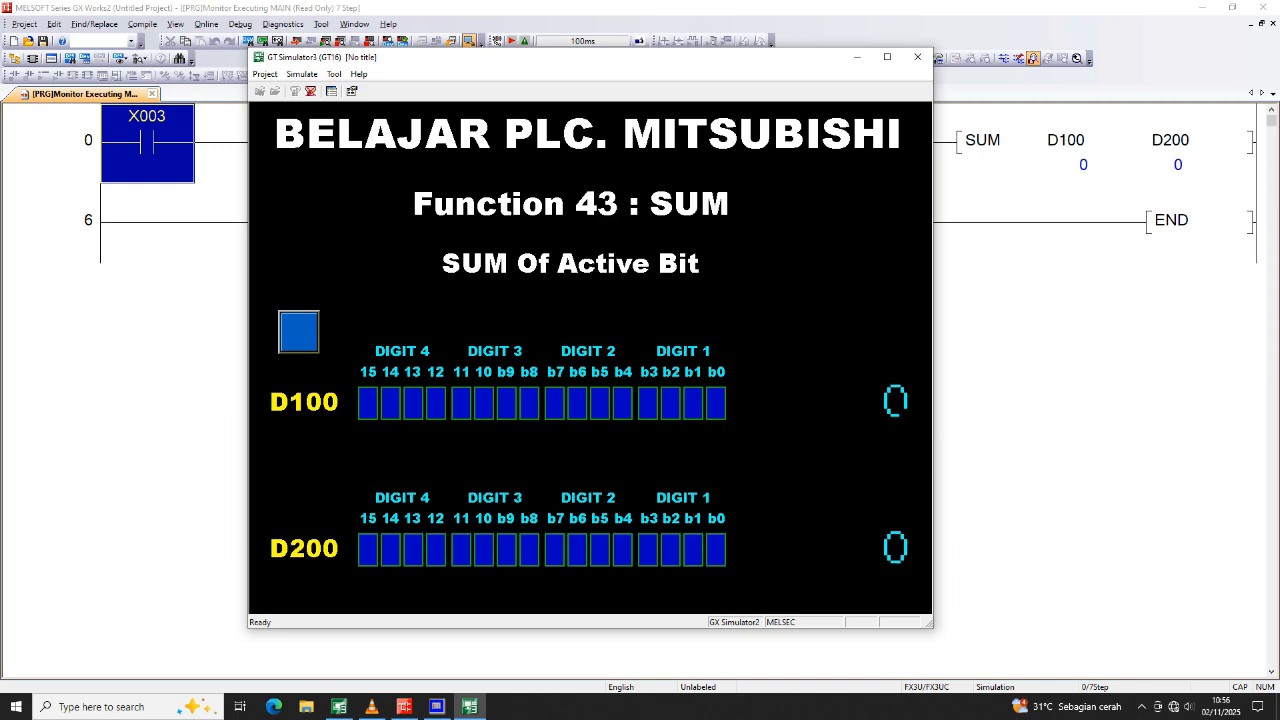
Enter 1 as the D100 value on the simulated HMI and operate the X0003 switch to run SUM.
{"action": "left_click", "coordinate": [897, 404]}
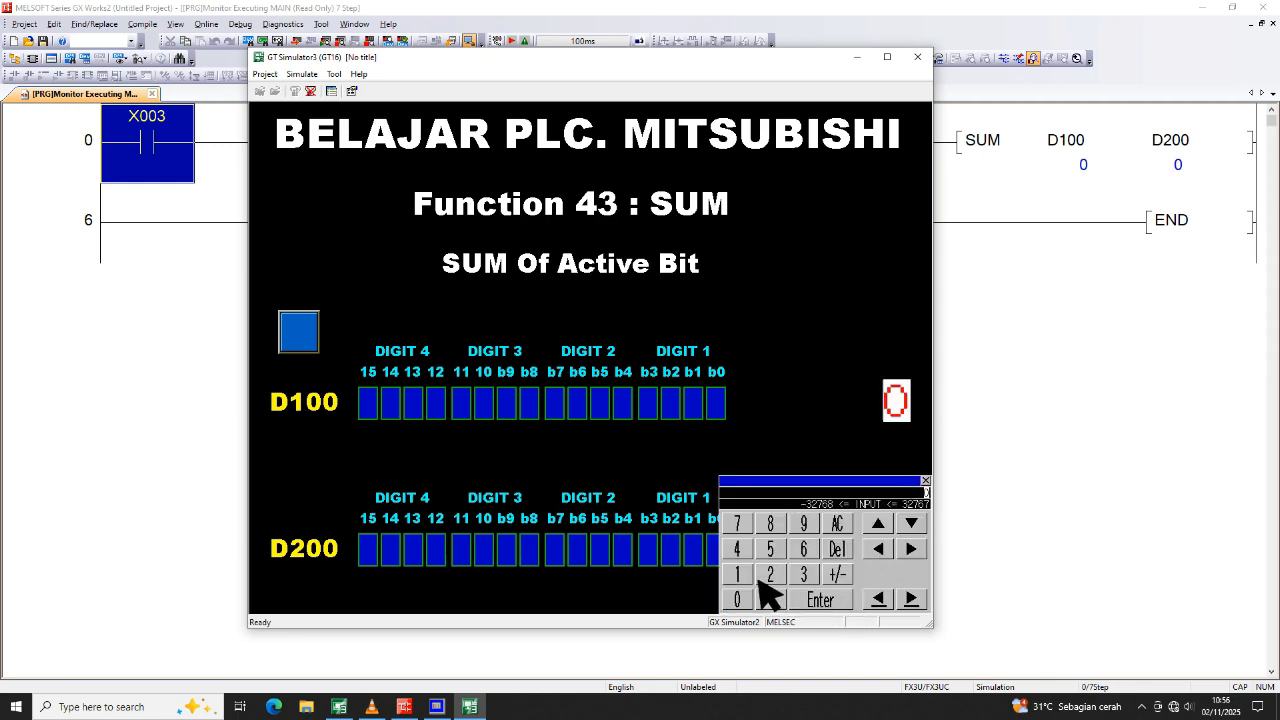
{"action": "left_click", "coordinate": [836, 606]}
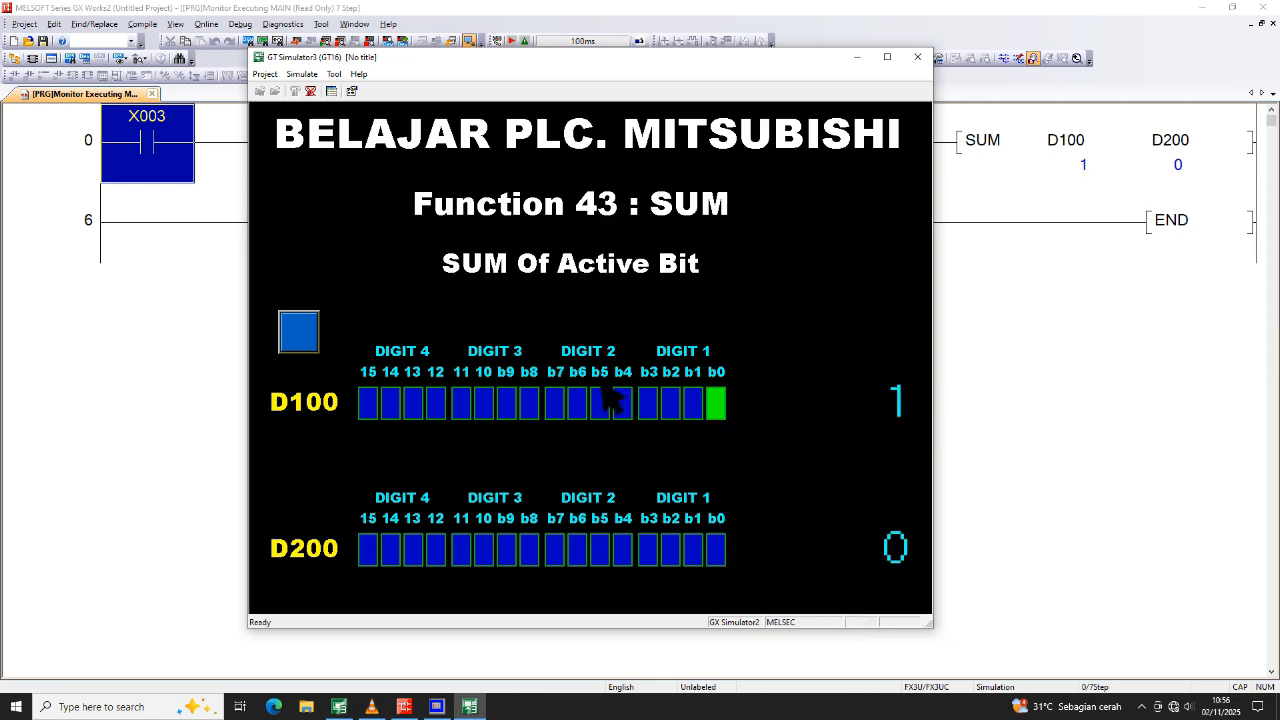
{"action": "left_click", "coordinate": [307, 334]}
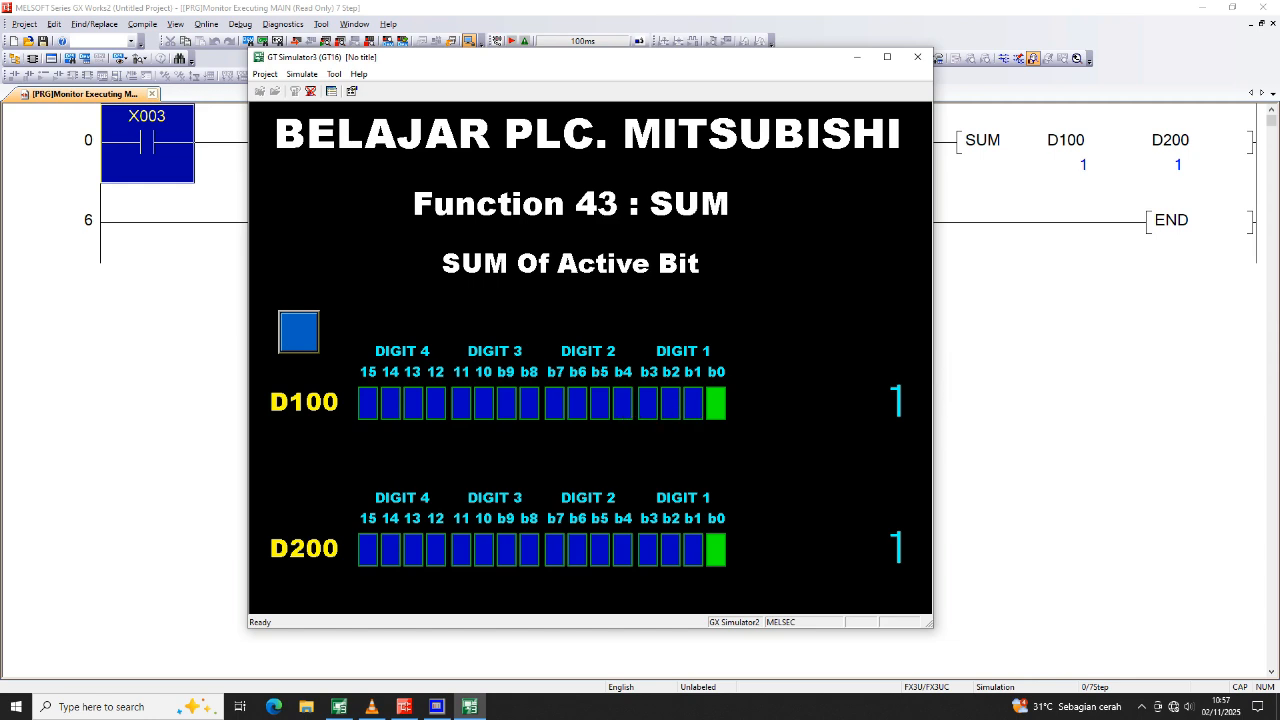
Set D100 to 3 on the simulated HMI and trigger the SUM instruction with the X0003 switch.
{"action": "left_click", "coordinate": [896, 402]}
{"action": "left_click", "coordinate": [809, 577]}
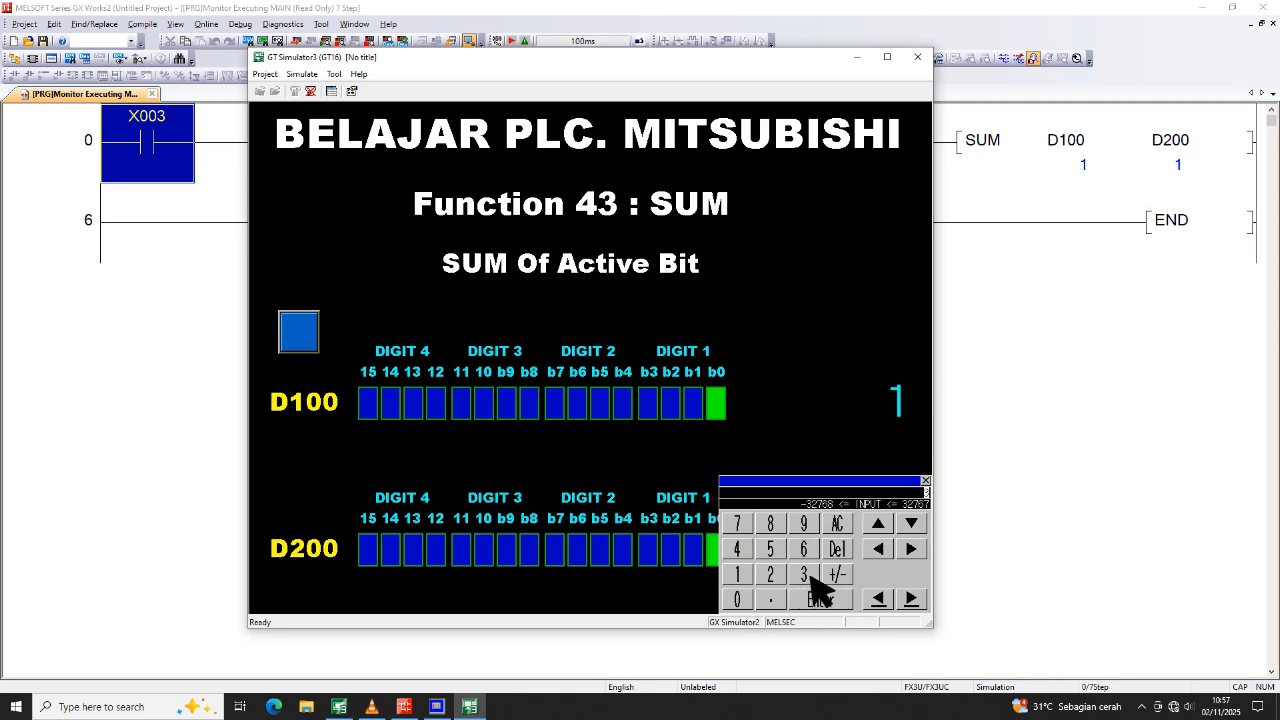
{"action": "left_click", "coordinate": [829, 605]}
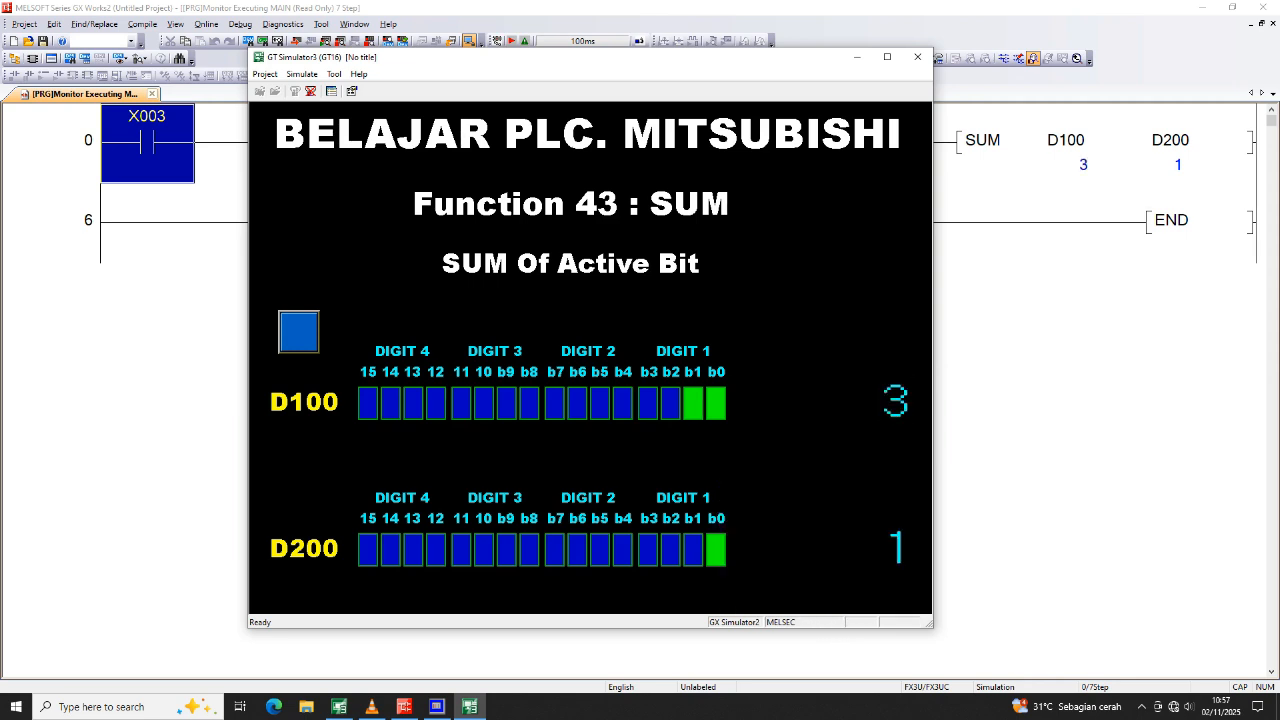
{"action": "left_click", "coordinate": [305, 333]}
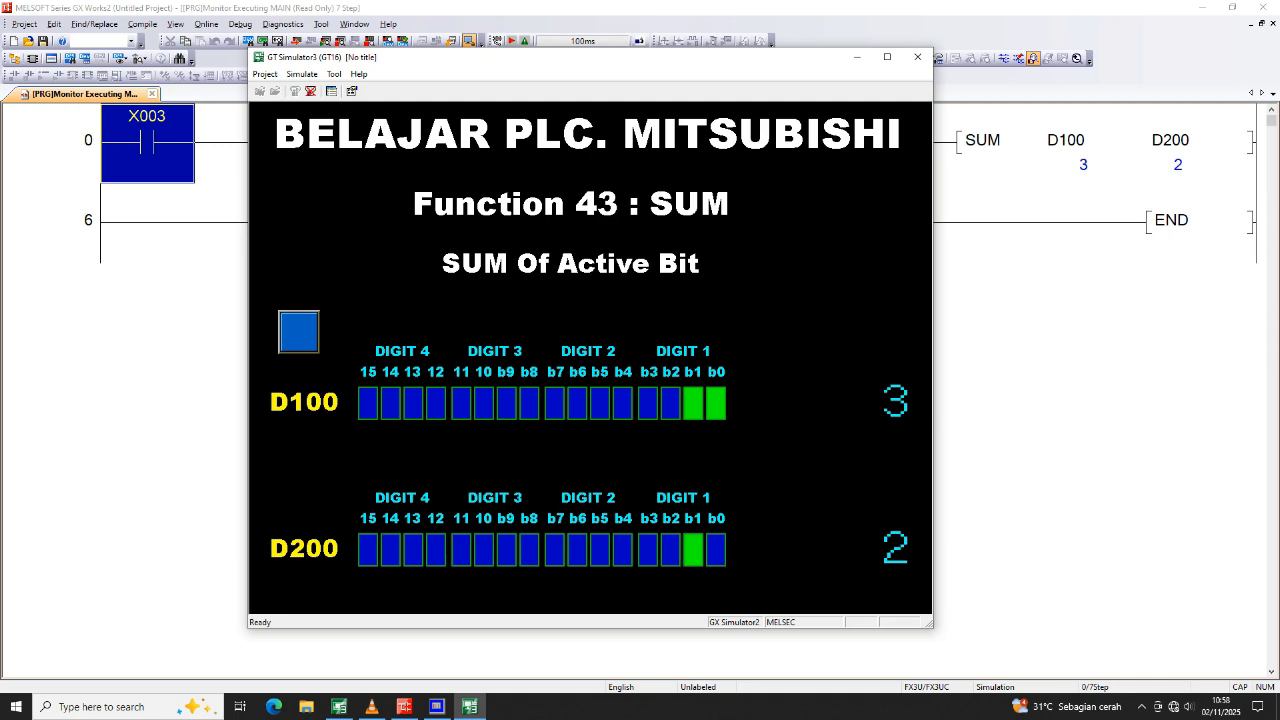
Change the D100 value to 7 on the simulated HMI and operate the X0003 switch to count its active bits.
{"action": "left_click", "coordinate": [896, 402]}
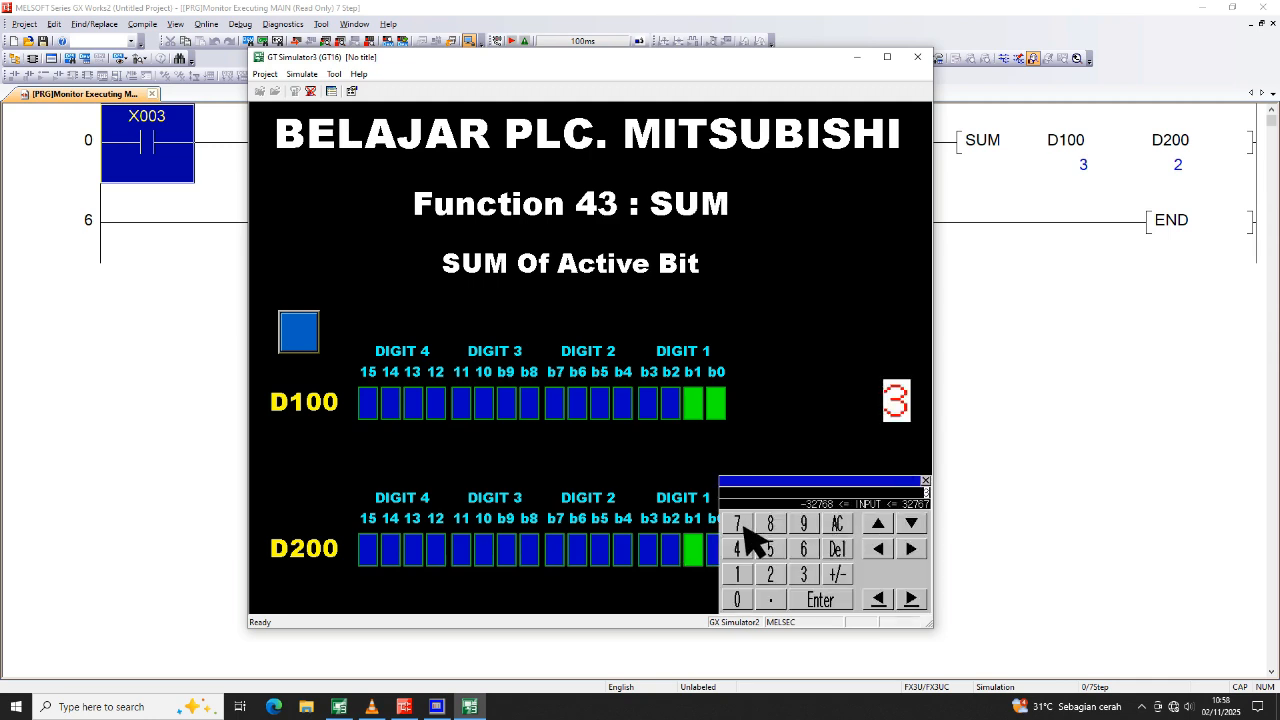
{"action": "left_click", "coordinate": [826, 604]}
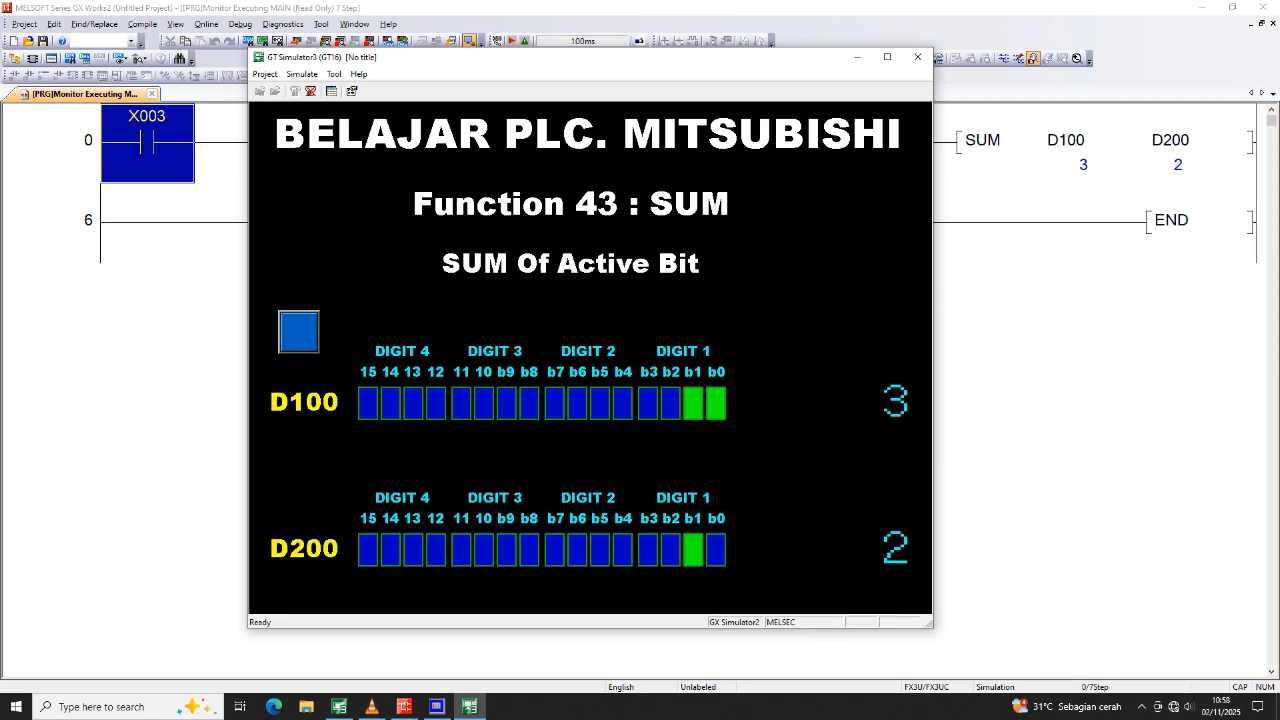
{"action": "left_click", "coordinate": [896, 402]}
{"action": "left_click", "coordinate": [748, 528]}
{"action": "left_click", "coordinate": [826, 604]}
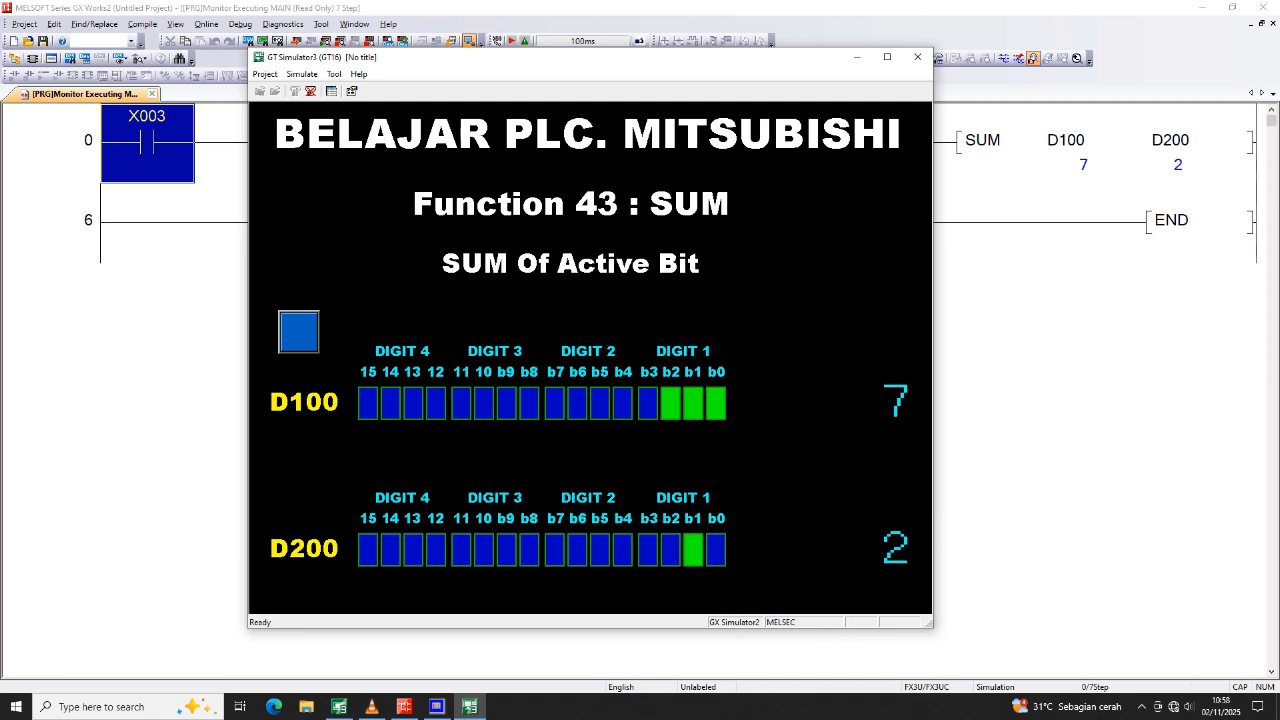
{"action": "left_click", "coordinate": [309, 331]}
Enter 12 for D100 on the simulated HMI and execute SUM again with the X0003 switch.
{"action": "left_click", "coordinate": [896, 400]}
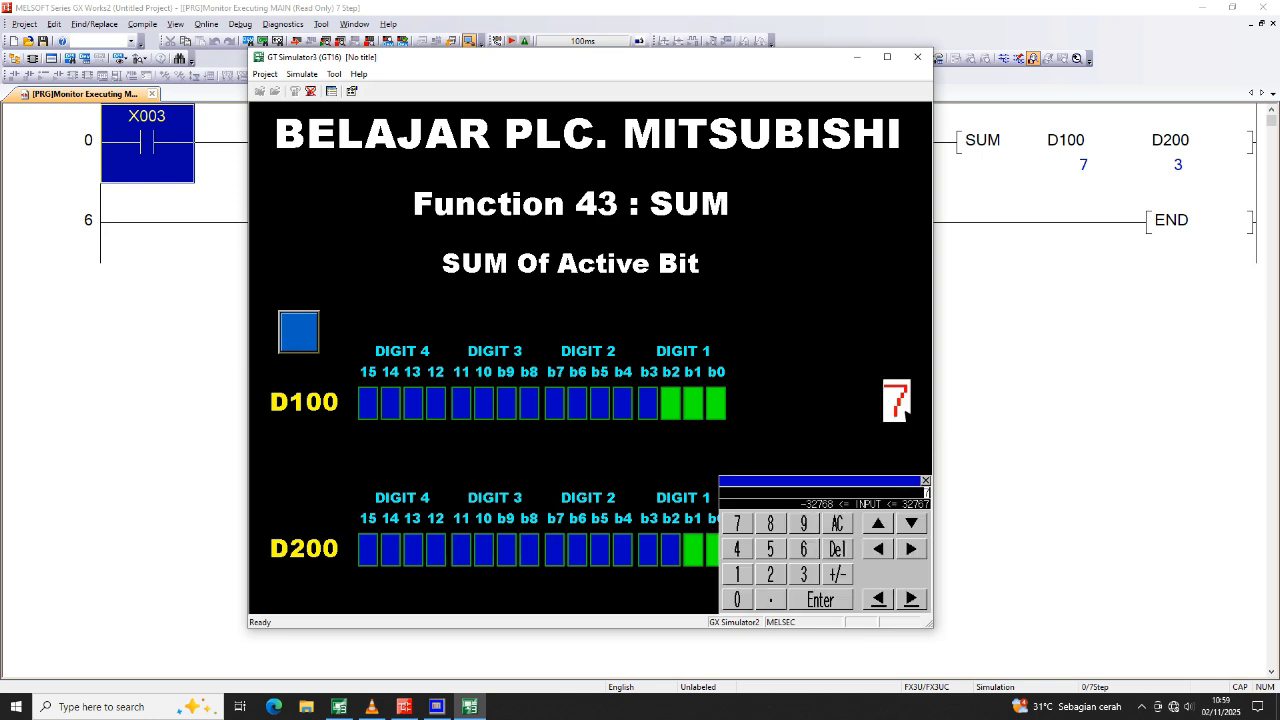
{"action": "left_click", "coordinate": [772, 575]}
{"action": "left_click", "coordinate": [821, 602]}
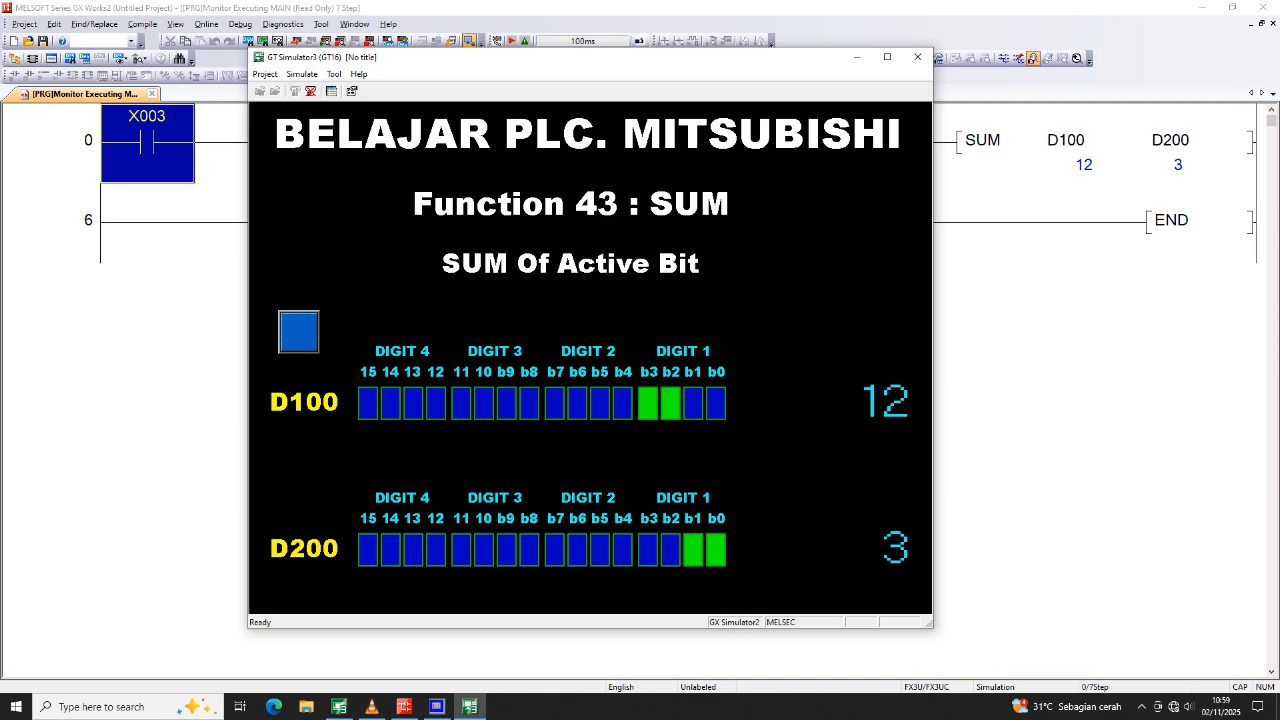
{"action": "left_click", "coordinate": [302, 334]}
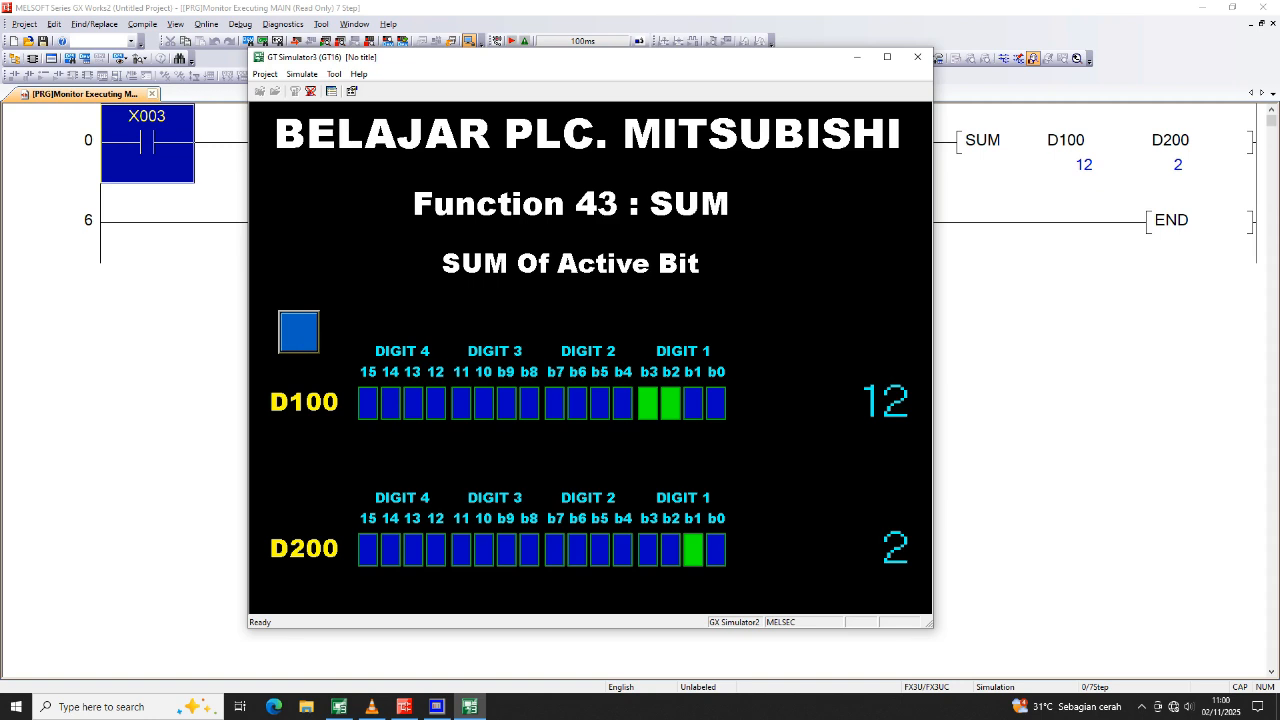